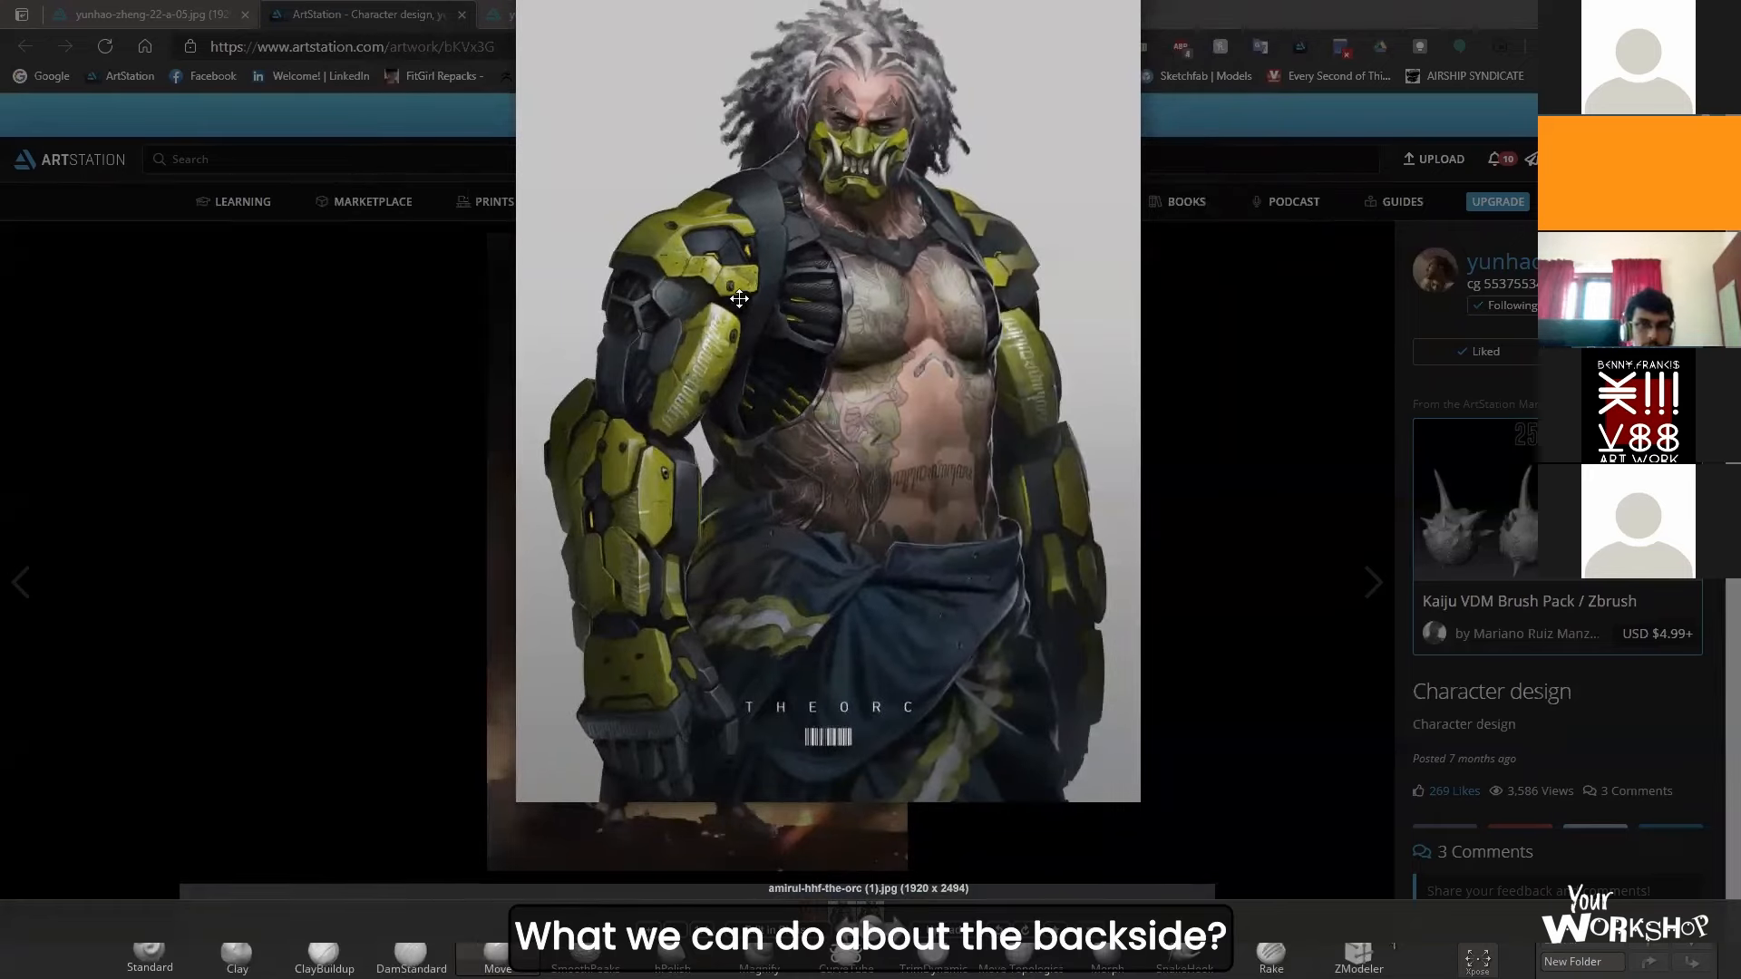
- Examine the orc concept in the photo viewer, from the full figure to the tusked mask, tattooed chest and shoulder armour
{"action": "scroll", "coordinate": [731, 289], "scroll_direction": "up", "scroll_amount": 3}
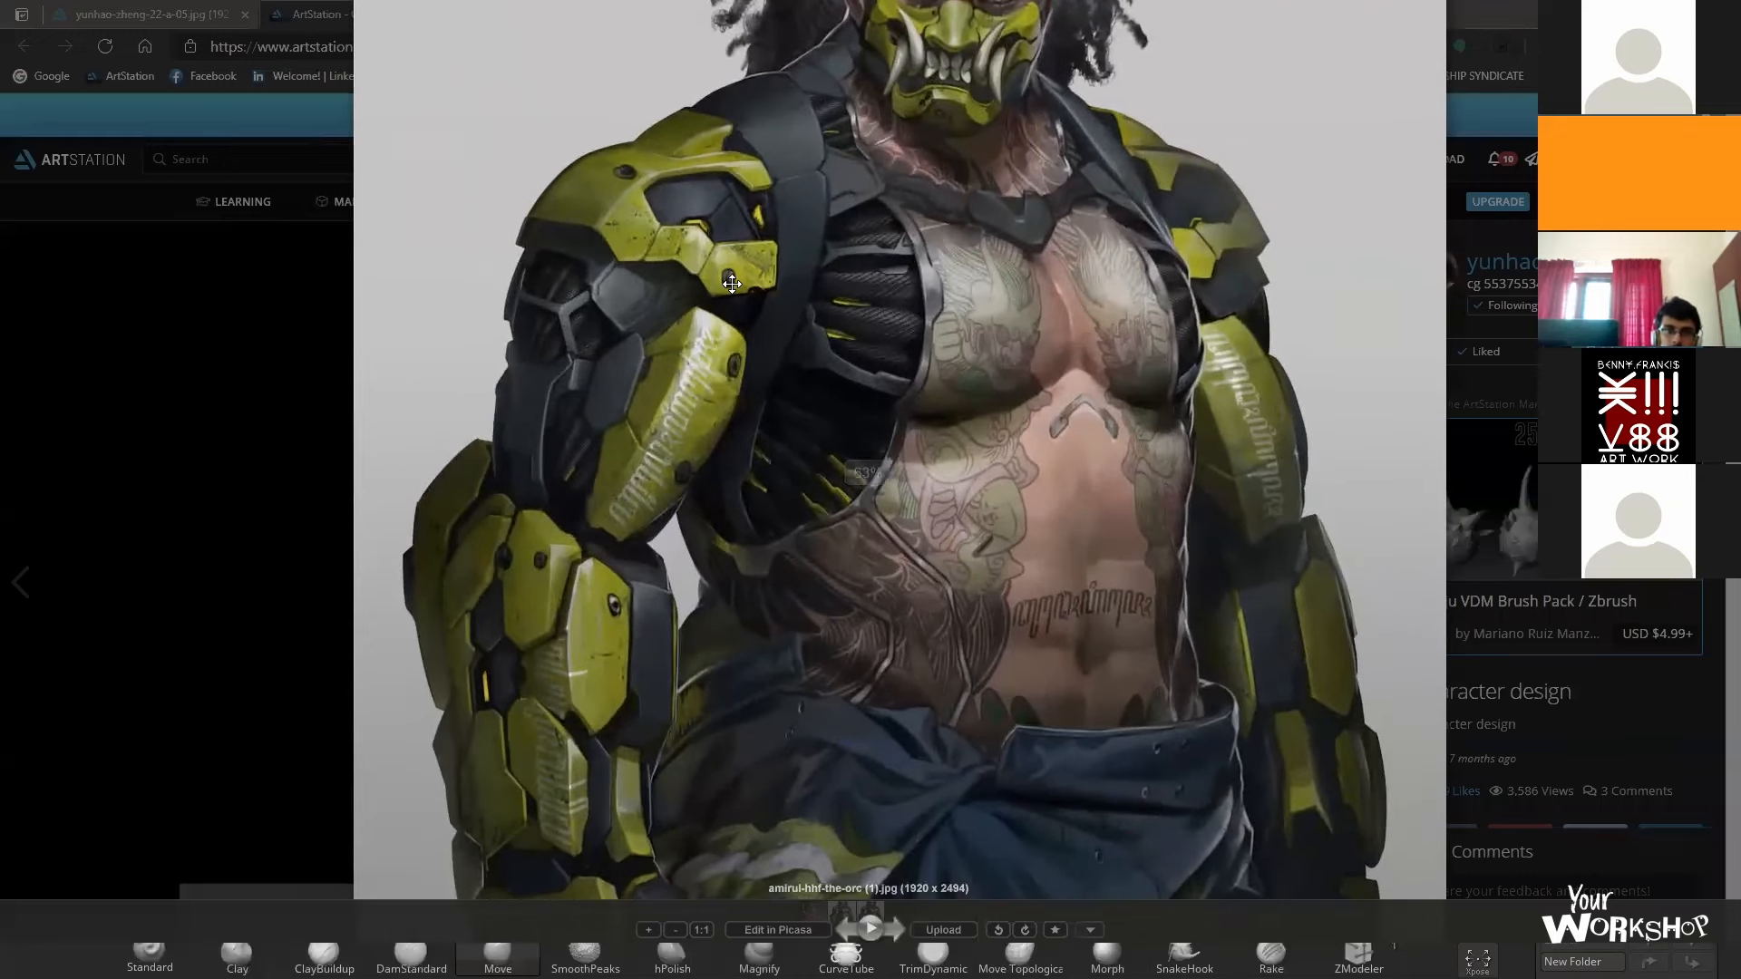
{"action": "scroll", "coordinate": [887, 329], "scroll_direction": "down", "scroll_amount": 1}
{"action": "scroll", "coordinate": [888, 329], "scroll_direction": "down", "scroll_amount": 2}
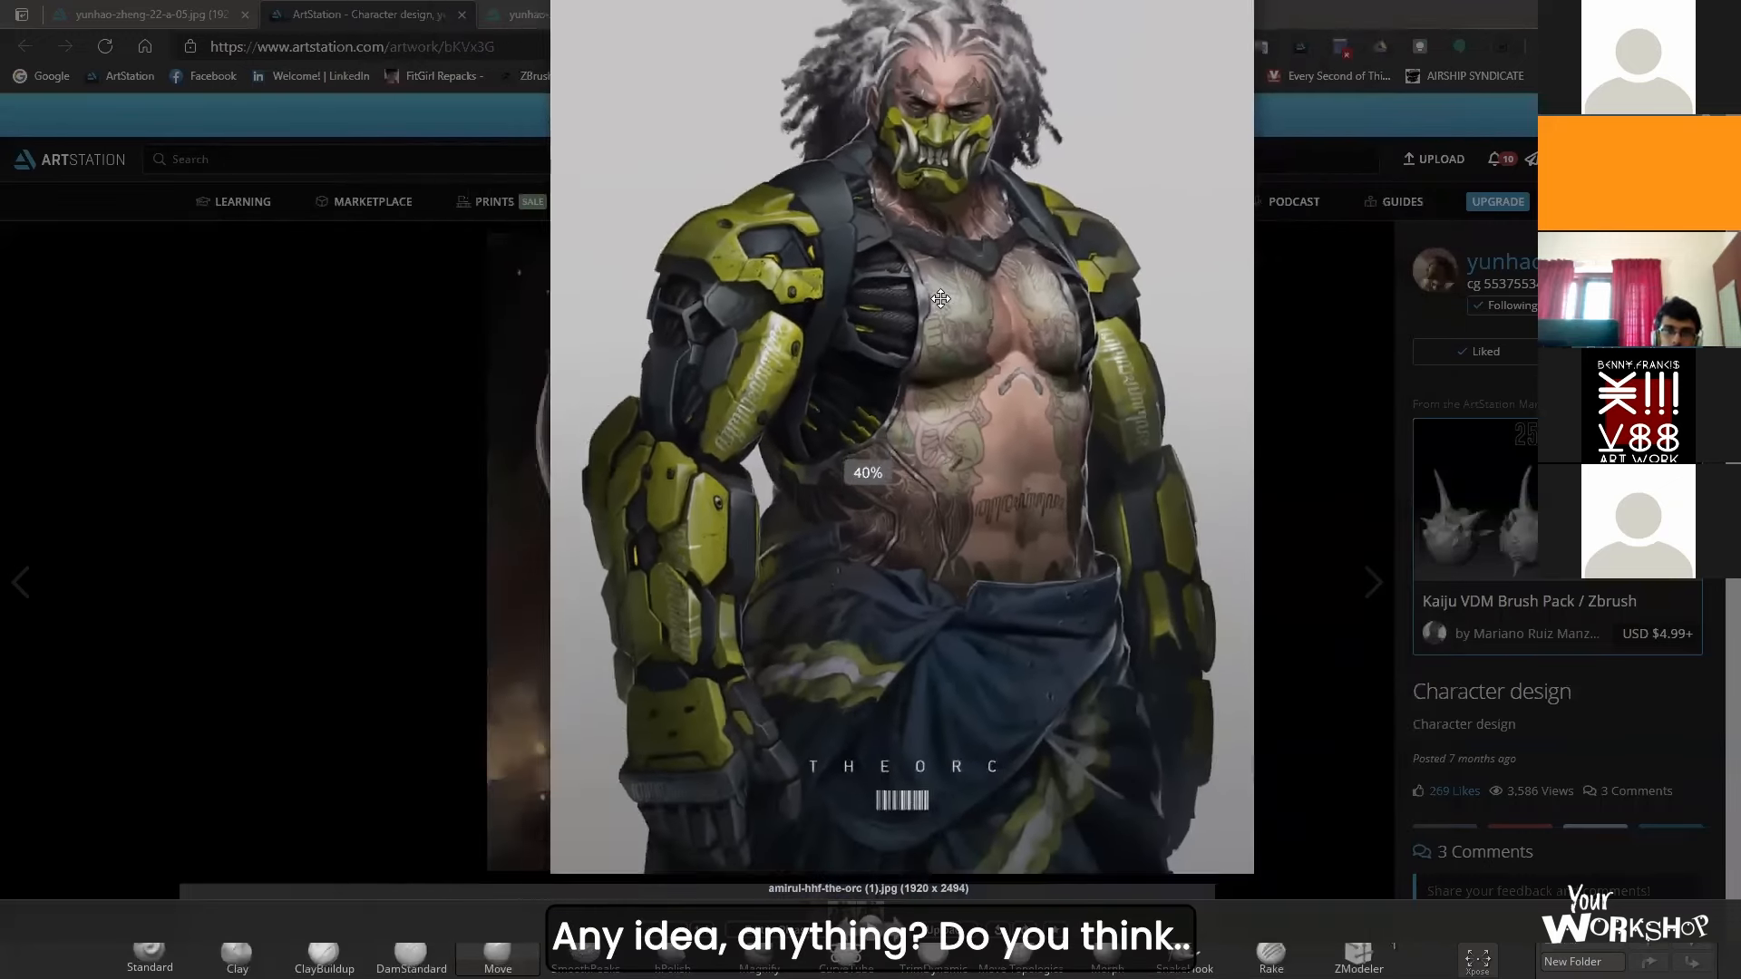
{"action": "scroll", "coordinate": [1042, 282], "scroll_direction": "up", "scroll_amount": 2}
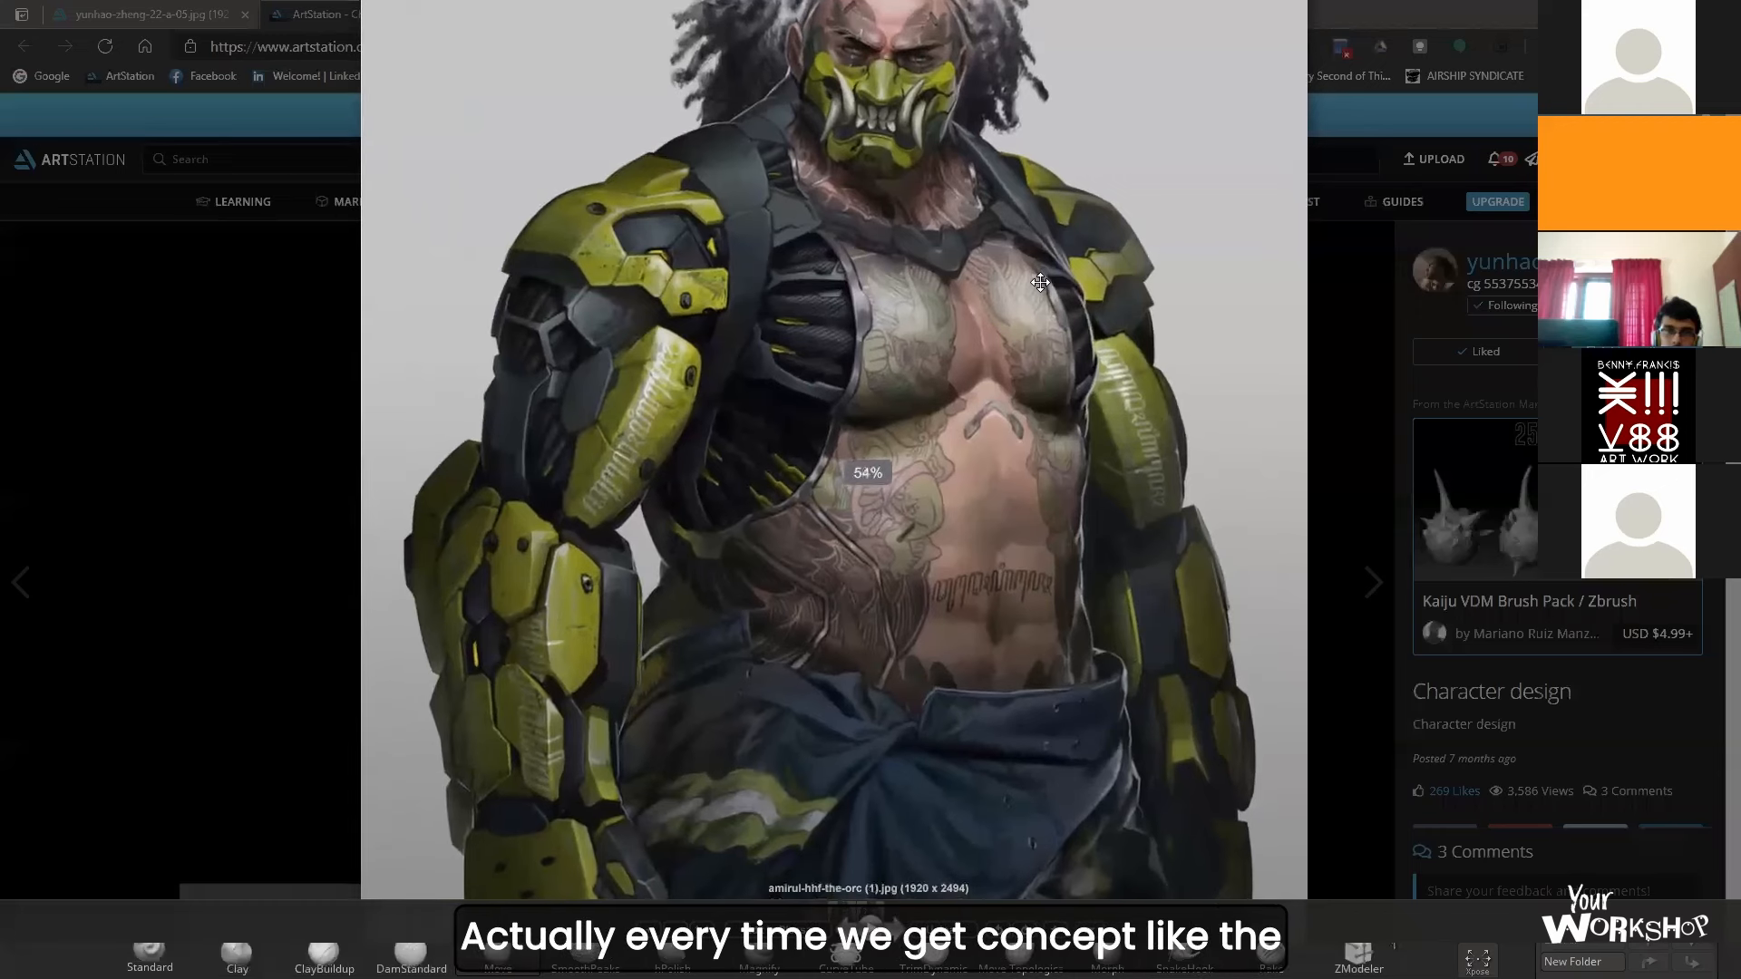
{"action": "scroll", "coordinate": [1009, 295], "scroll_direction": "down", "scroll_amount": 1}
{"action": "scroll", "coordinate": [1009, 295], "scroll_direction": "down", "scroll_amount": 3}
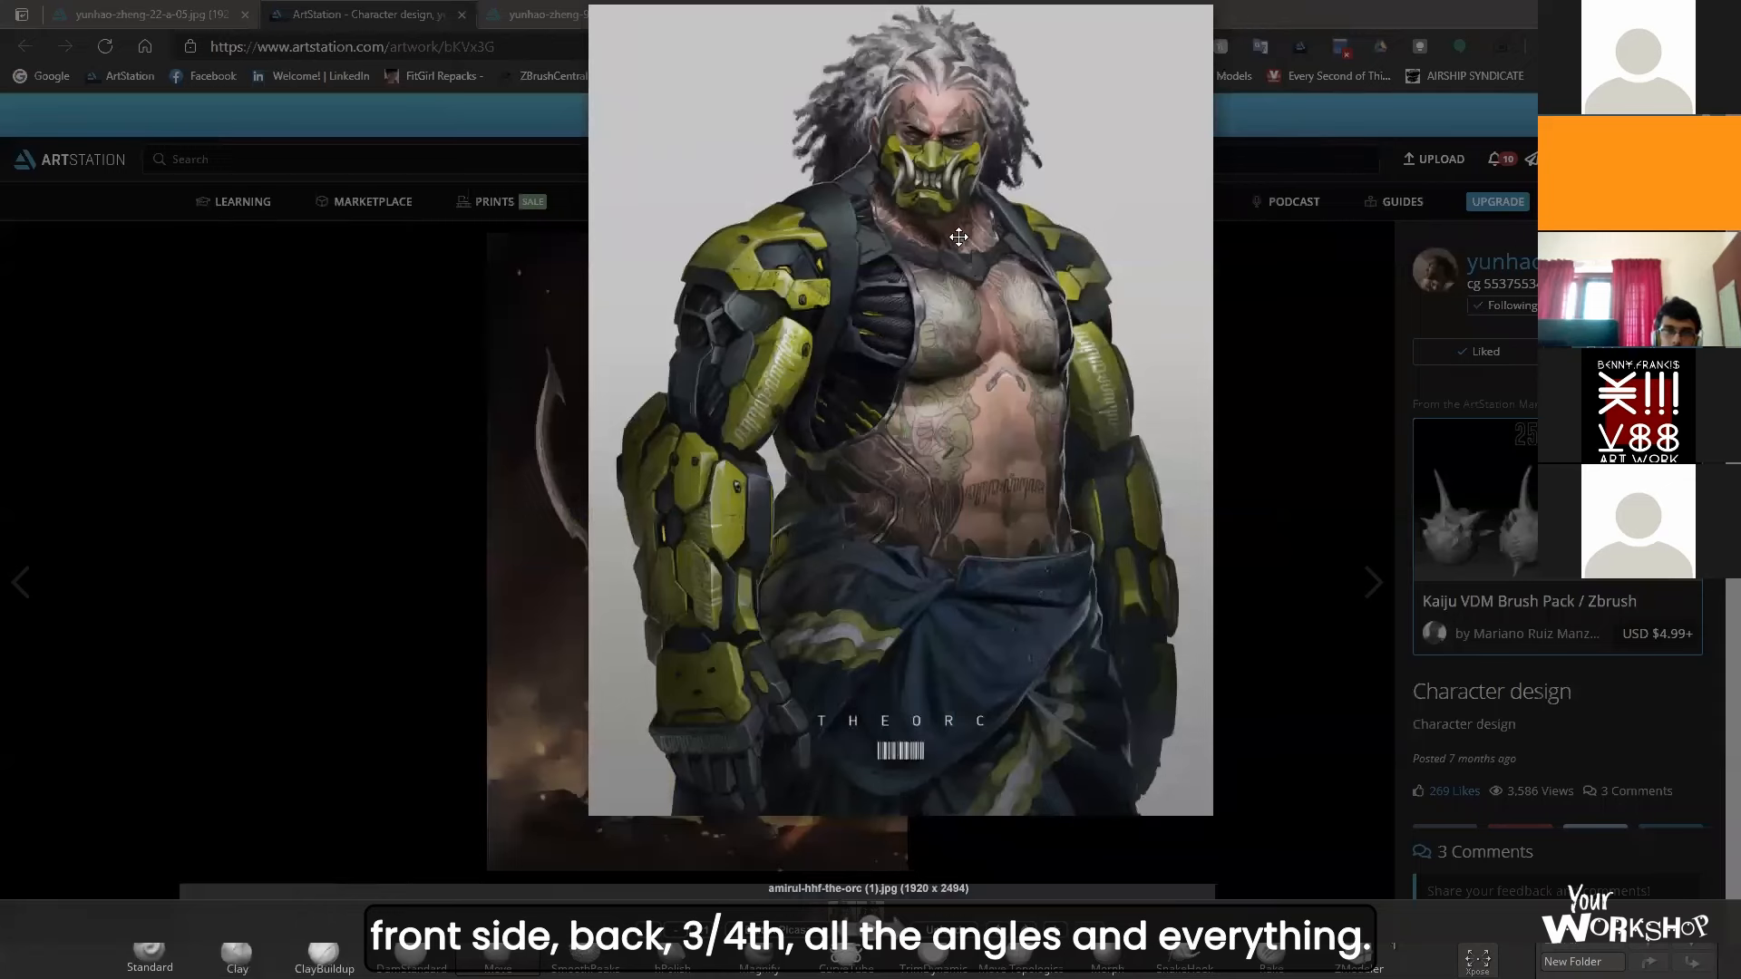
{"action": "scroll", "coordinate": [938, 232], "scroll_direction": "up", "scroll_amount": 5}
{"action": "scroll", "coordinate": [939, 232], "scroll_direction": "up", "scroll_amount": 1}
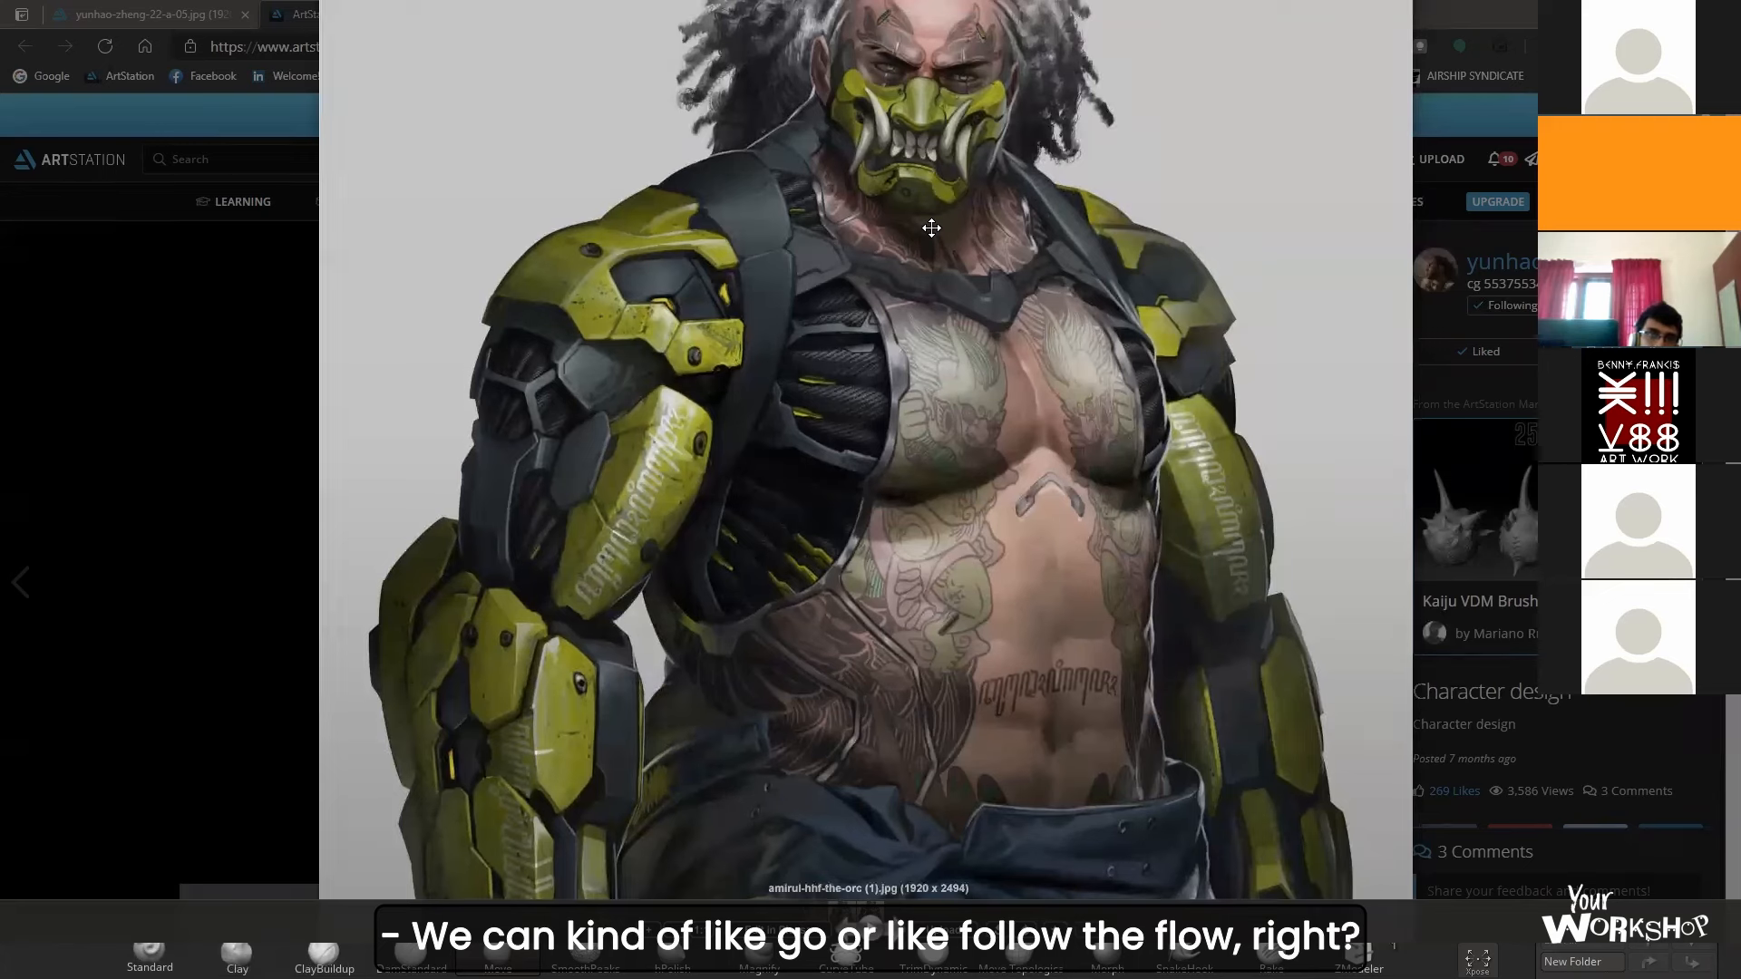
{"action": "scroll", "coordinate": [932, 227], "scroll_direction": "down", "scroll_amount": 6}
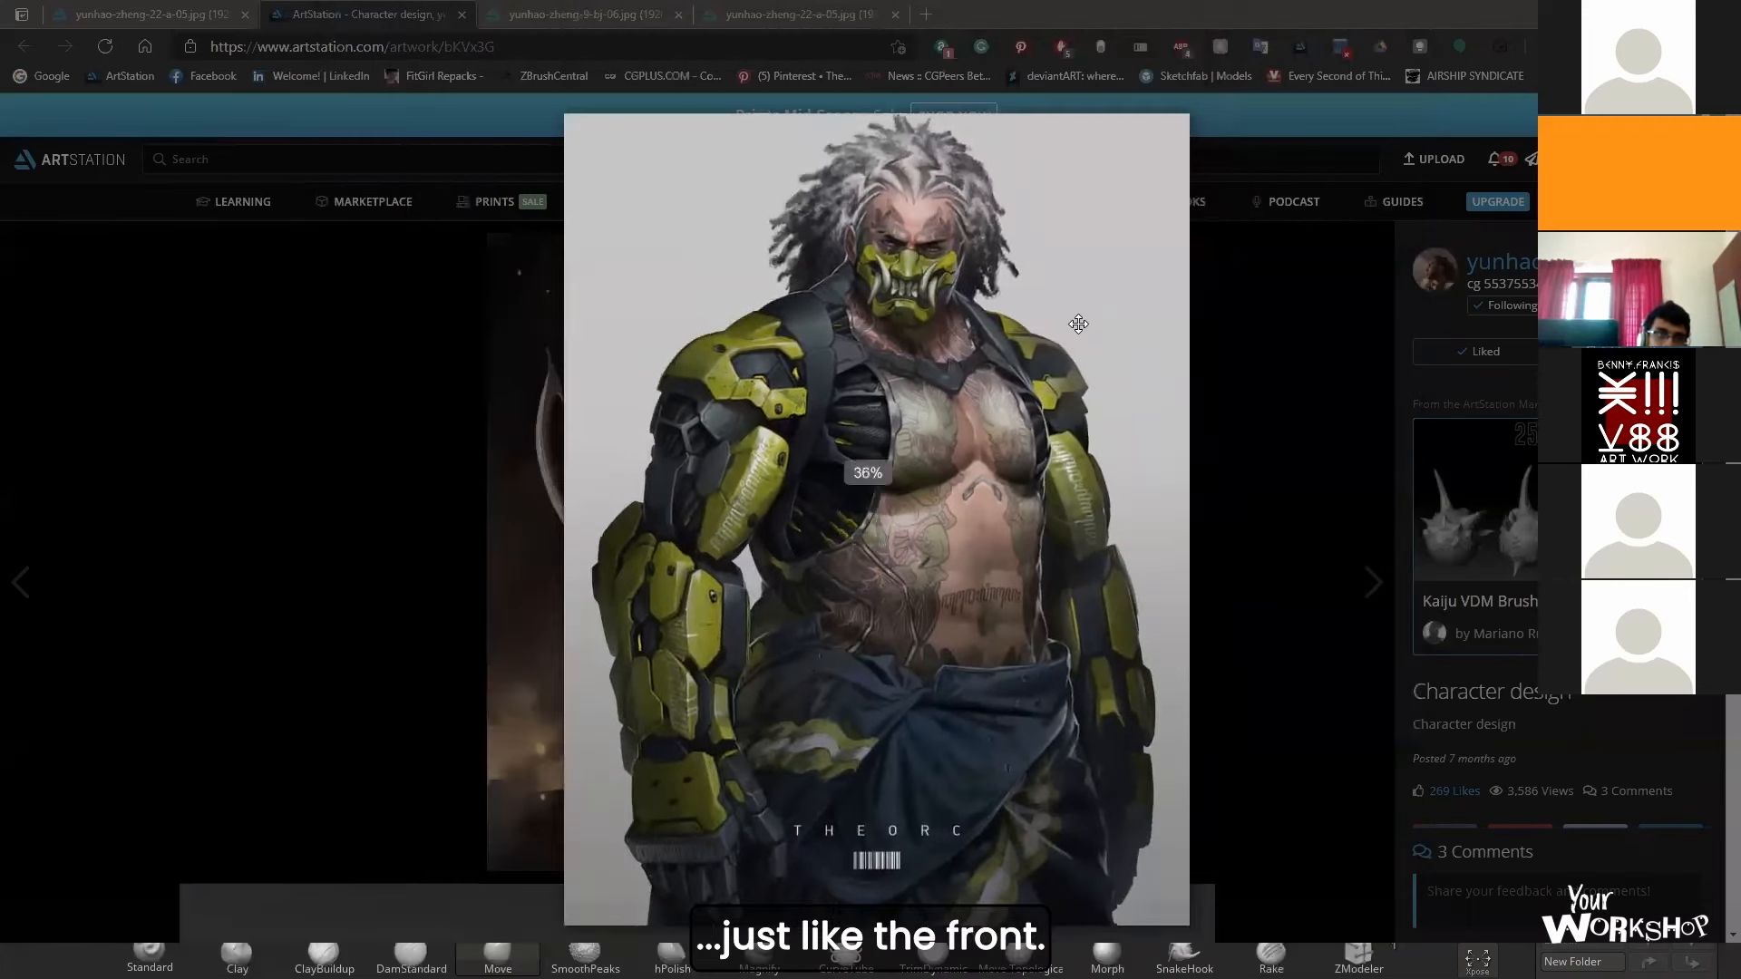
{"action": "left_click_drag", "start_coordinate": [979, 328], "coordinate": [964, 290]}
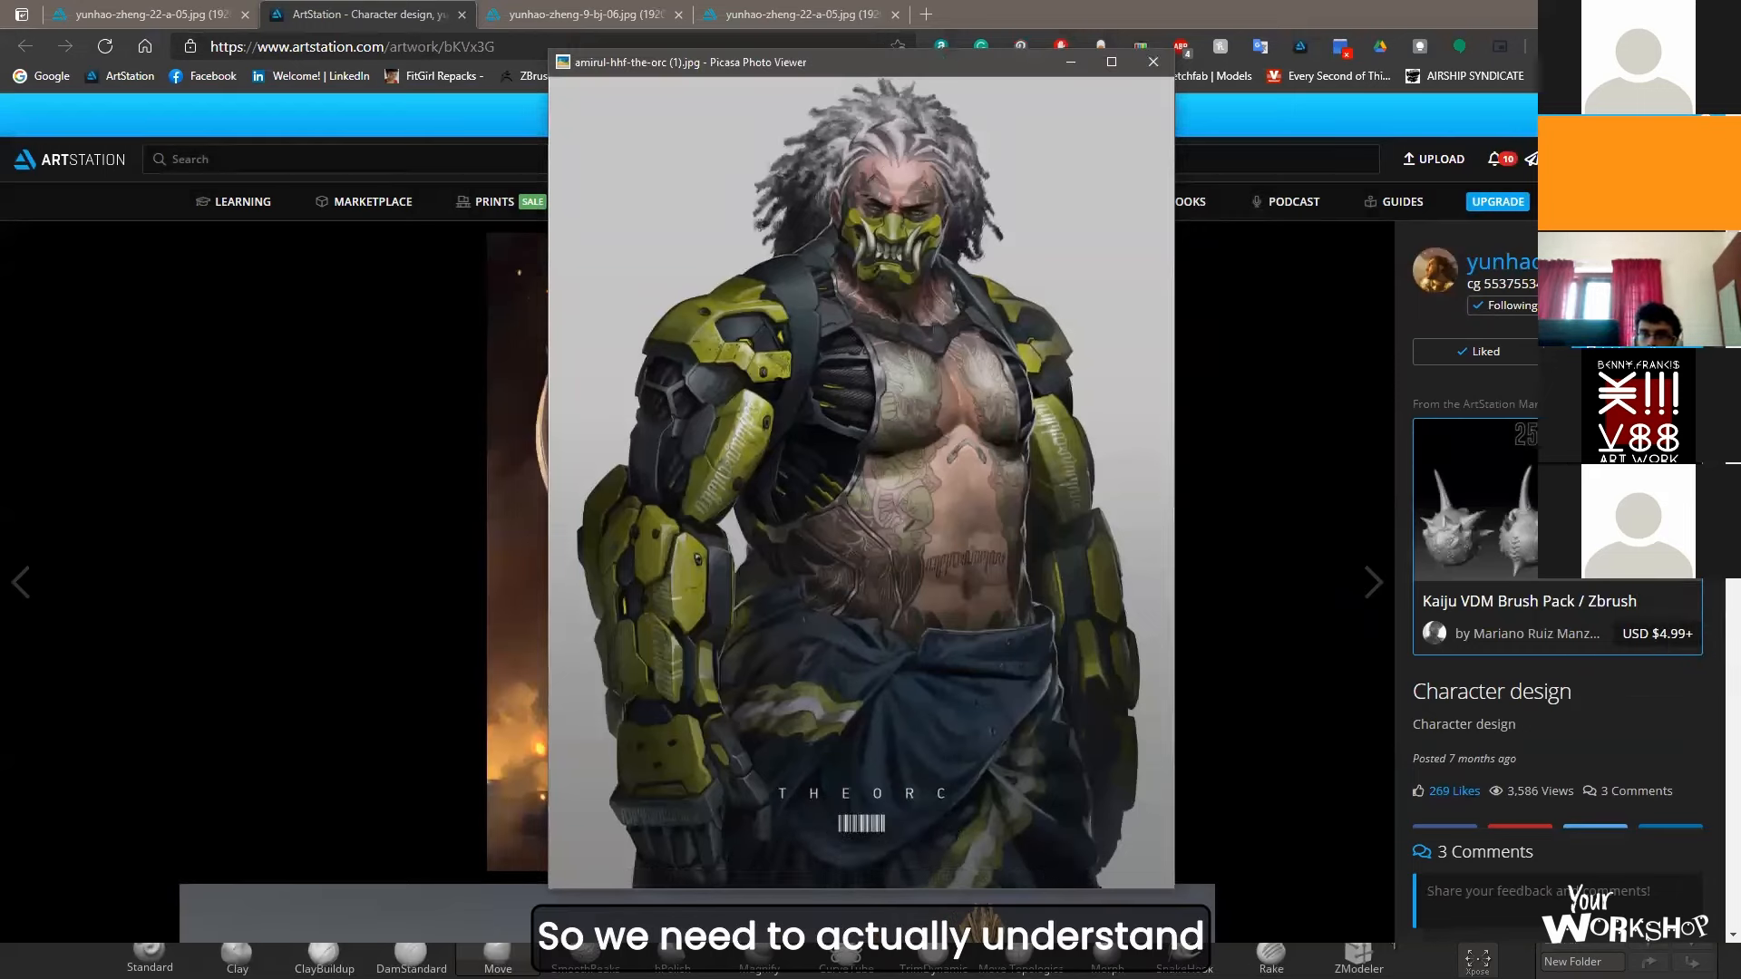
{"action": "scroll", "coordinate": [801, 369], "scroll_direction": "up", "scroll_amount": 5}
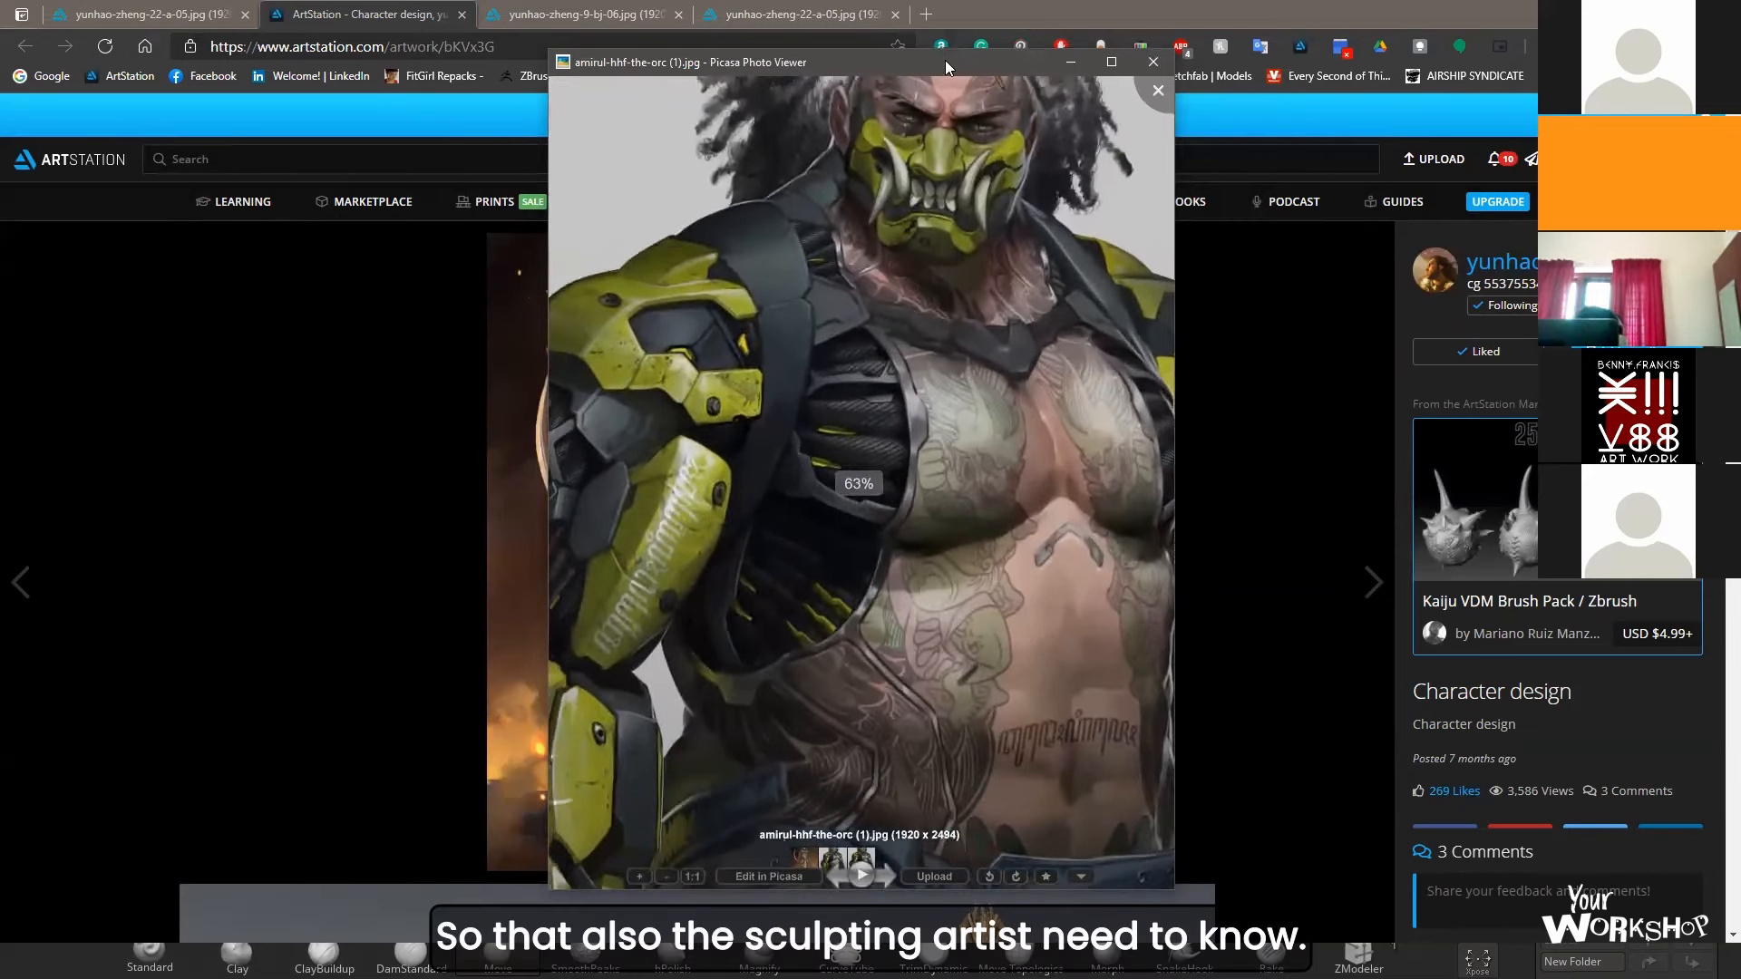
{"action": "scroll", "coordinate": [808, 352], "scroll_direction": "down", "scroll_amount": 4}
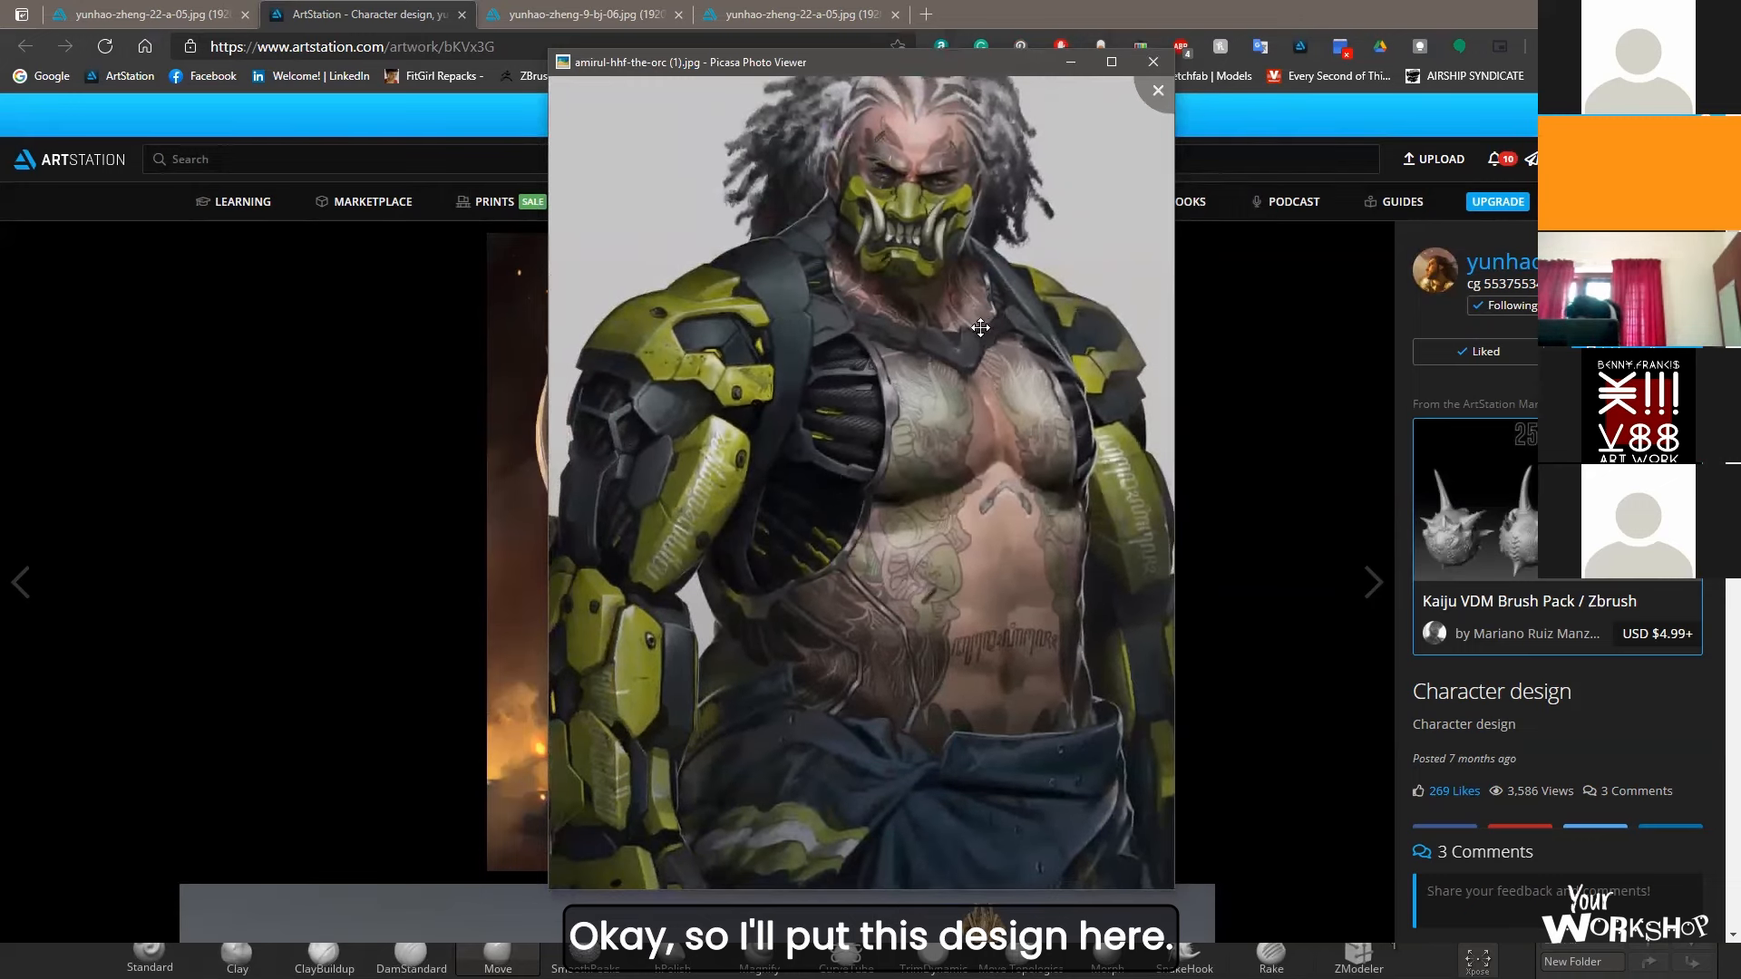
- Close the photo viewer and replace the golden-crowned warrior image on the reference board with the orc concept
{"action": "left_click_drag", "start_coordinate": [929, 62], "coordinate": [970, 146]}
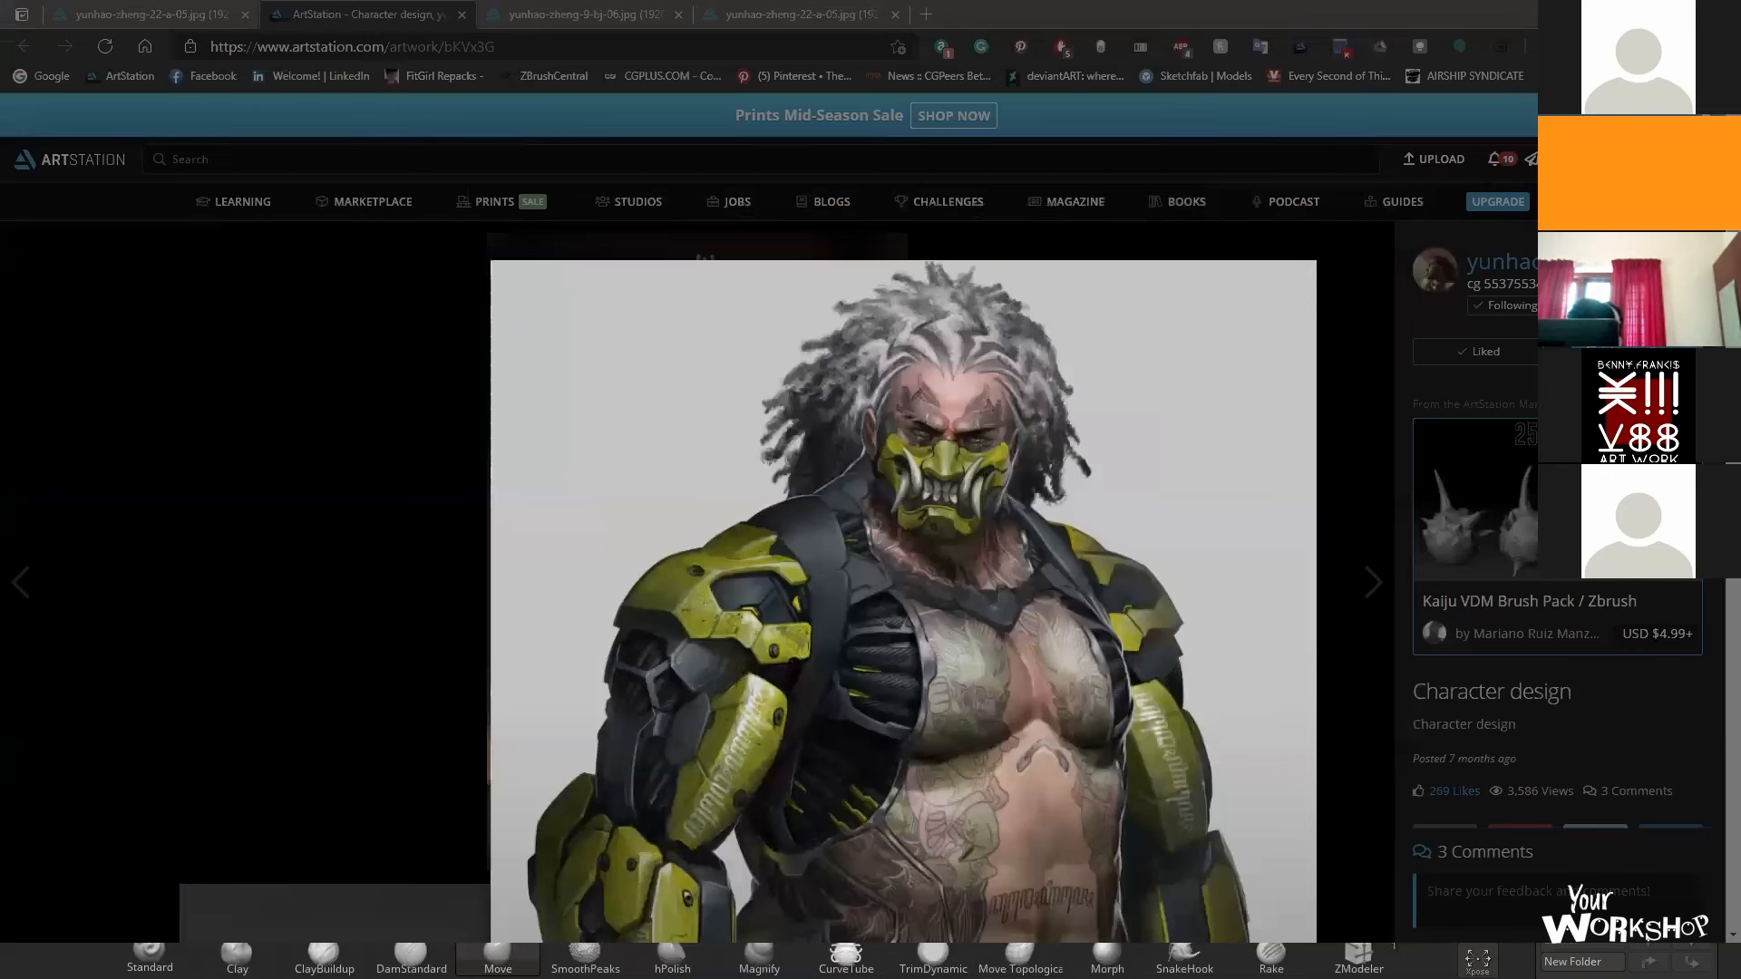
{"action": "double_click", "coordinate": [841, 453]}
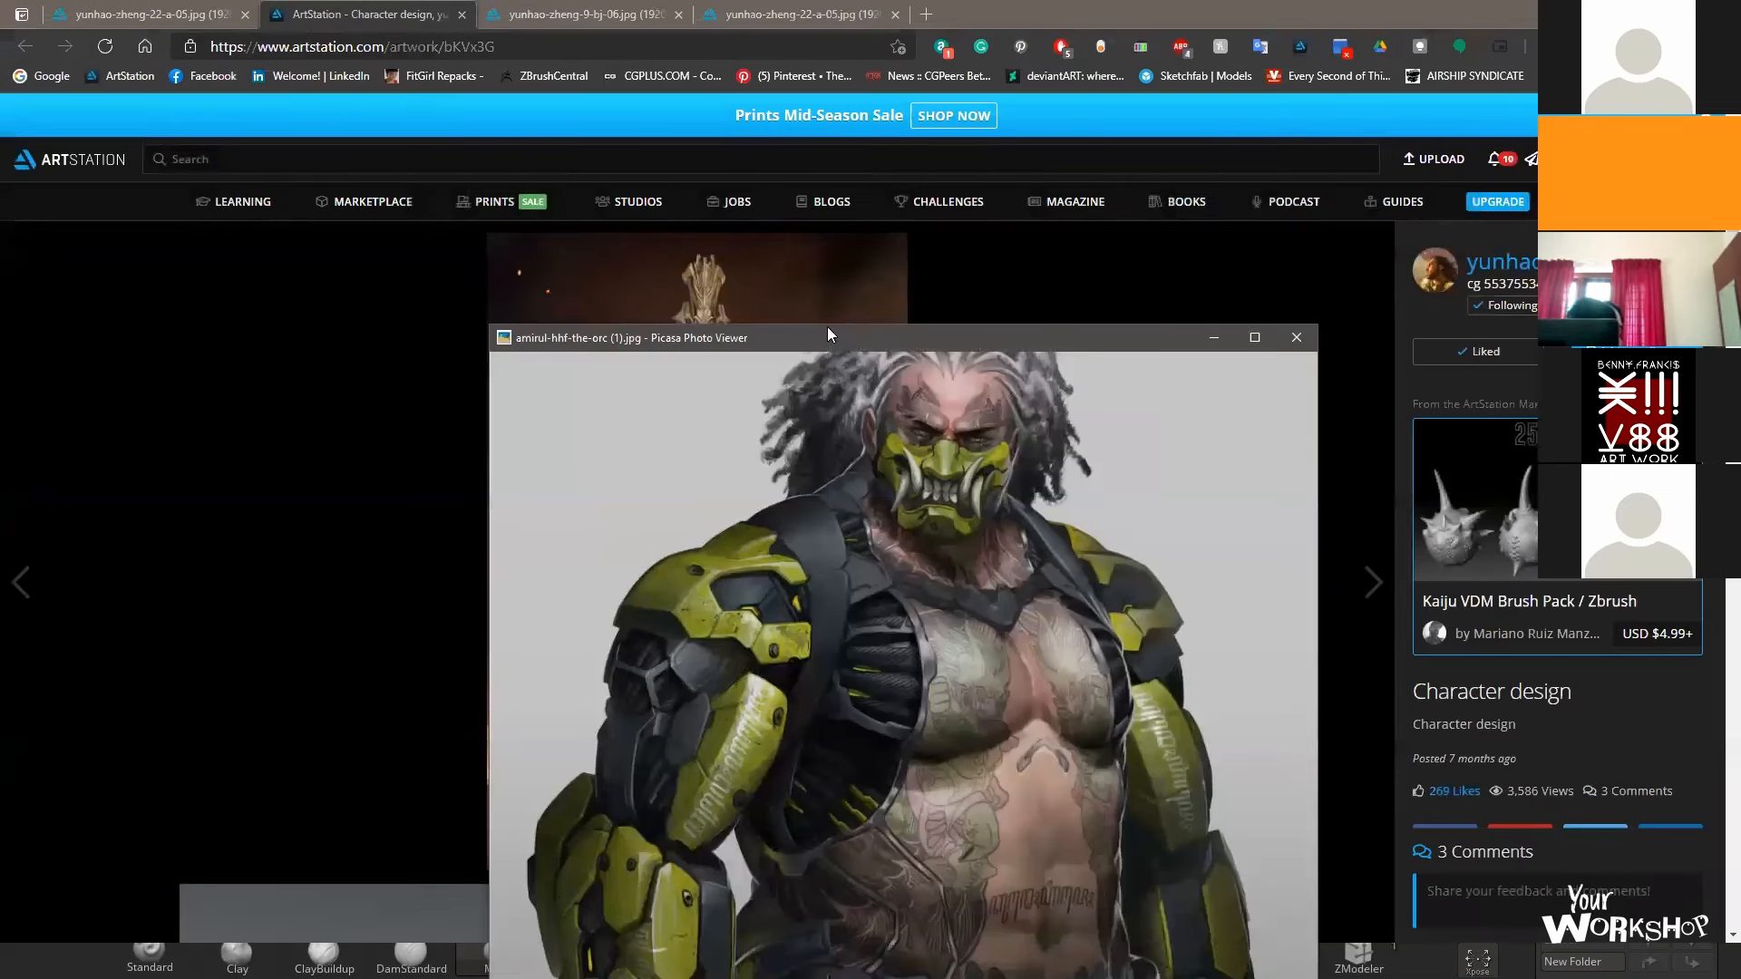
{"action": "key", "text": "Escape"}
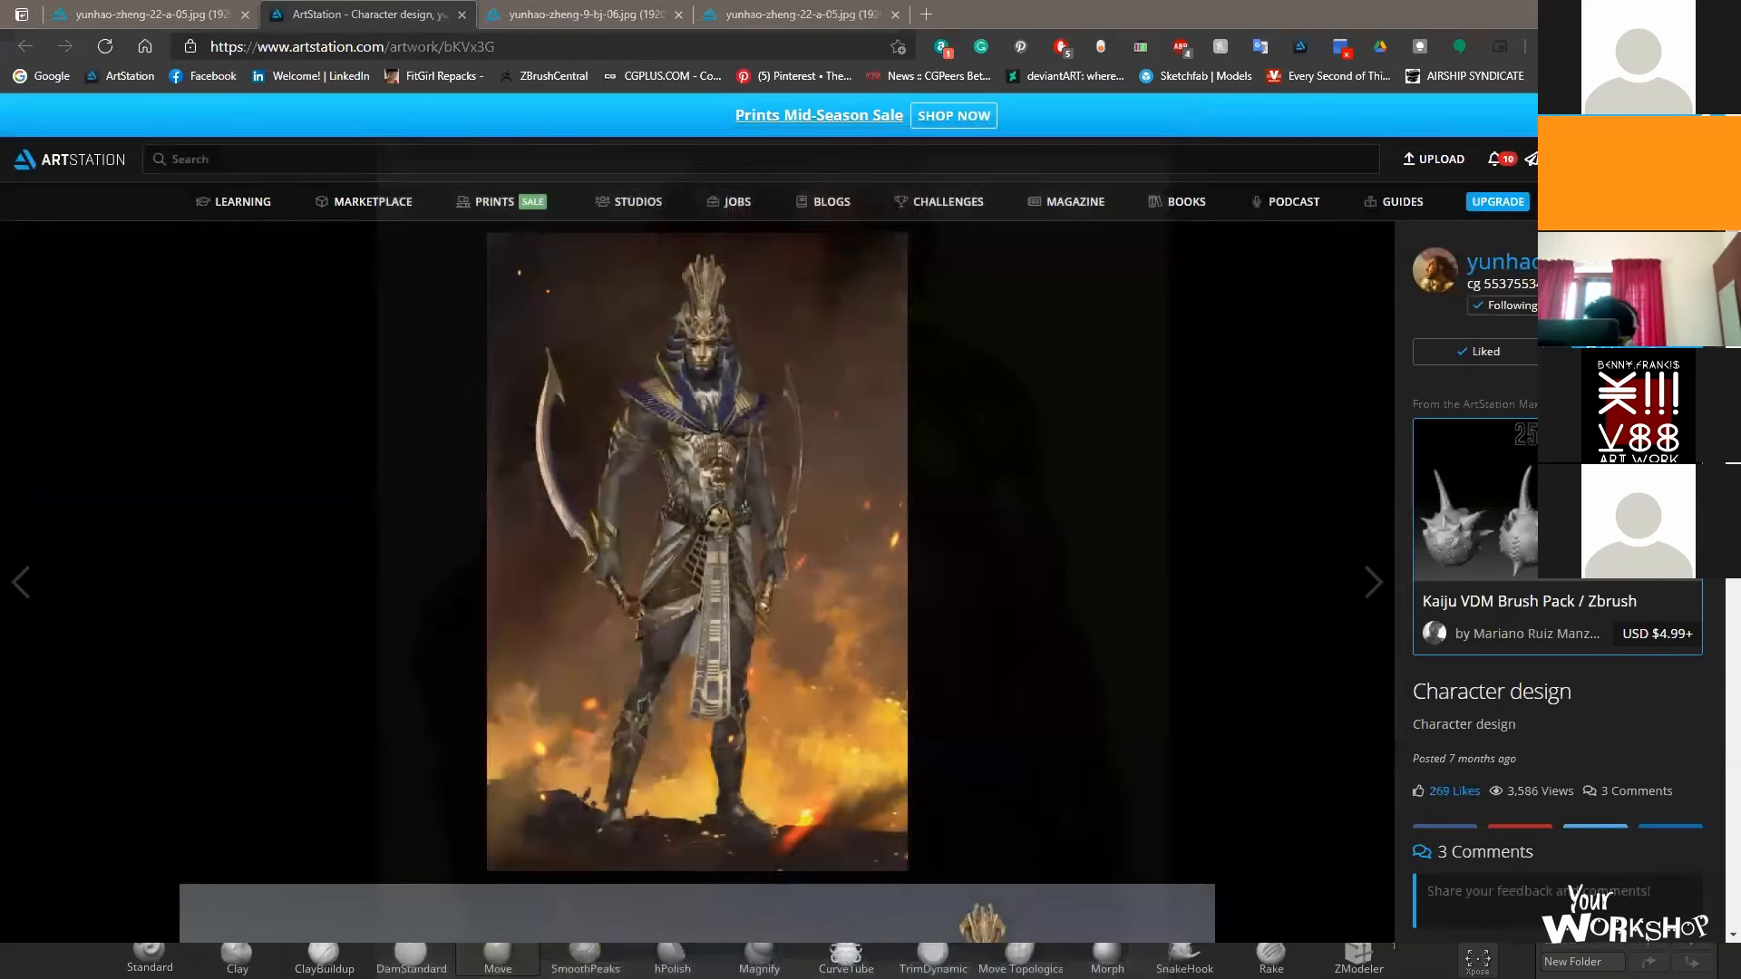
{"action": "key", "text": "alt+Tab"}
{"action": "scroll", "coordinate": [819, 297], "scroll_direction": "down", "scroll_amount": 6}
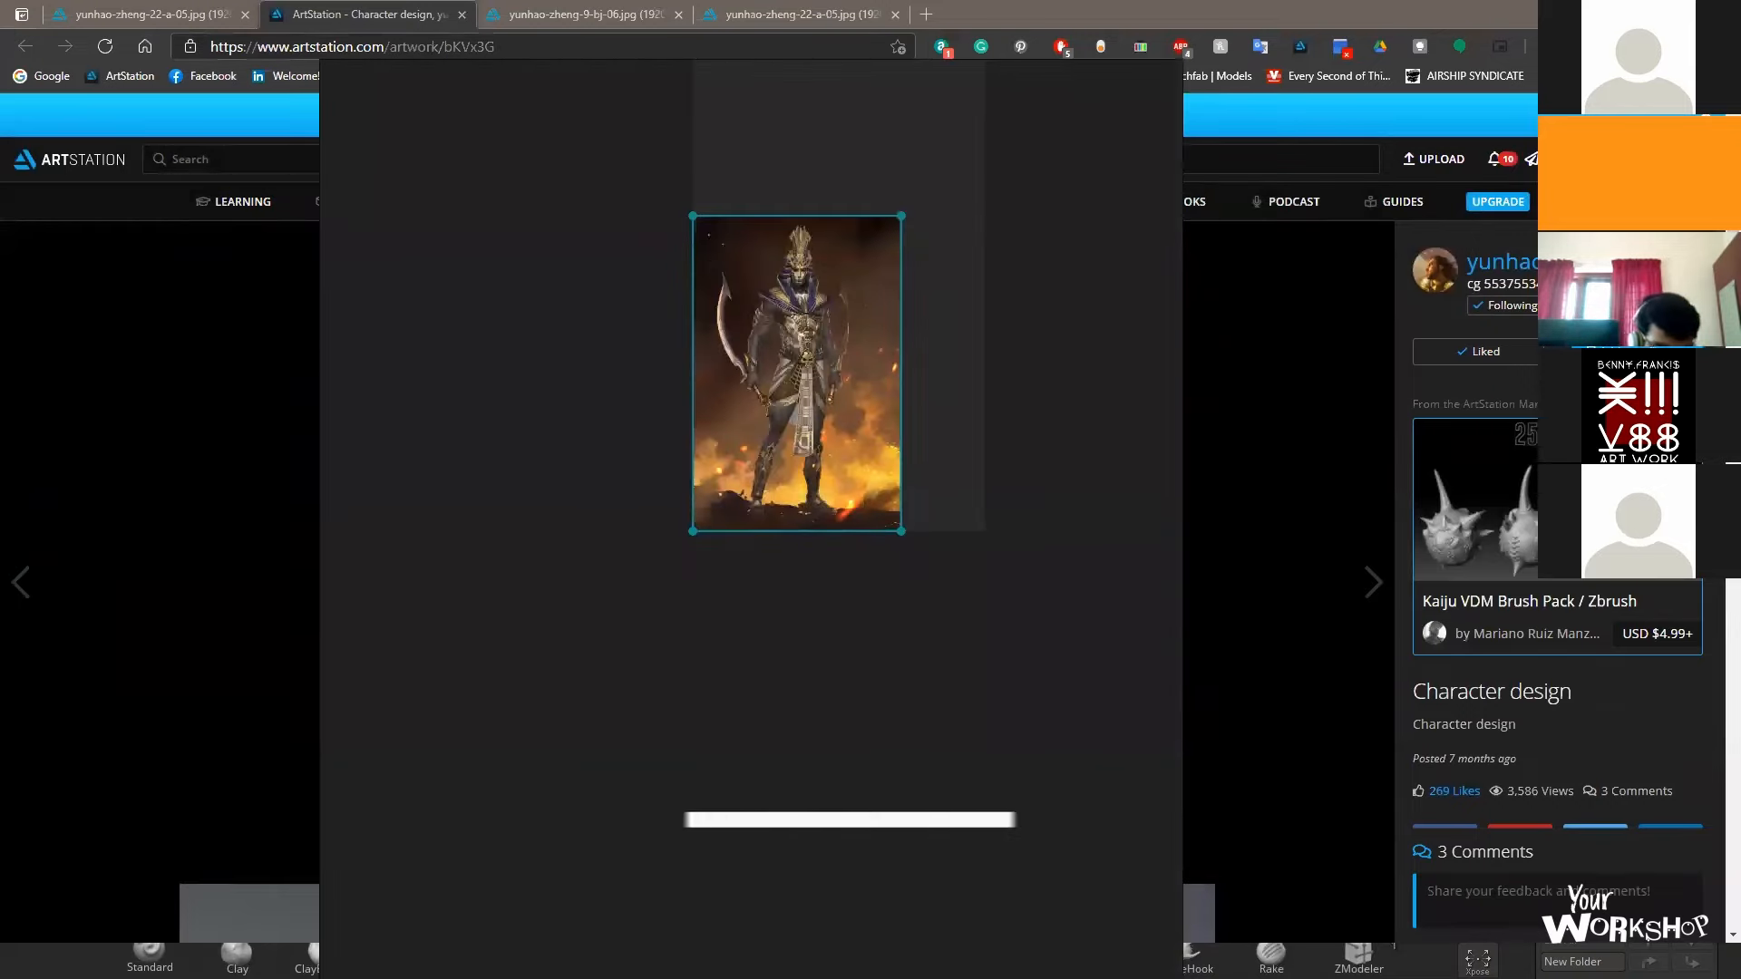
{"action": "key", "text": "Delete"}
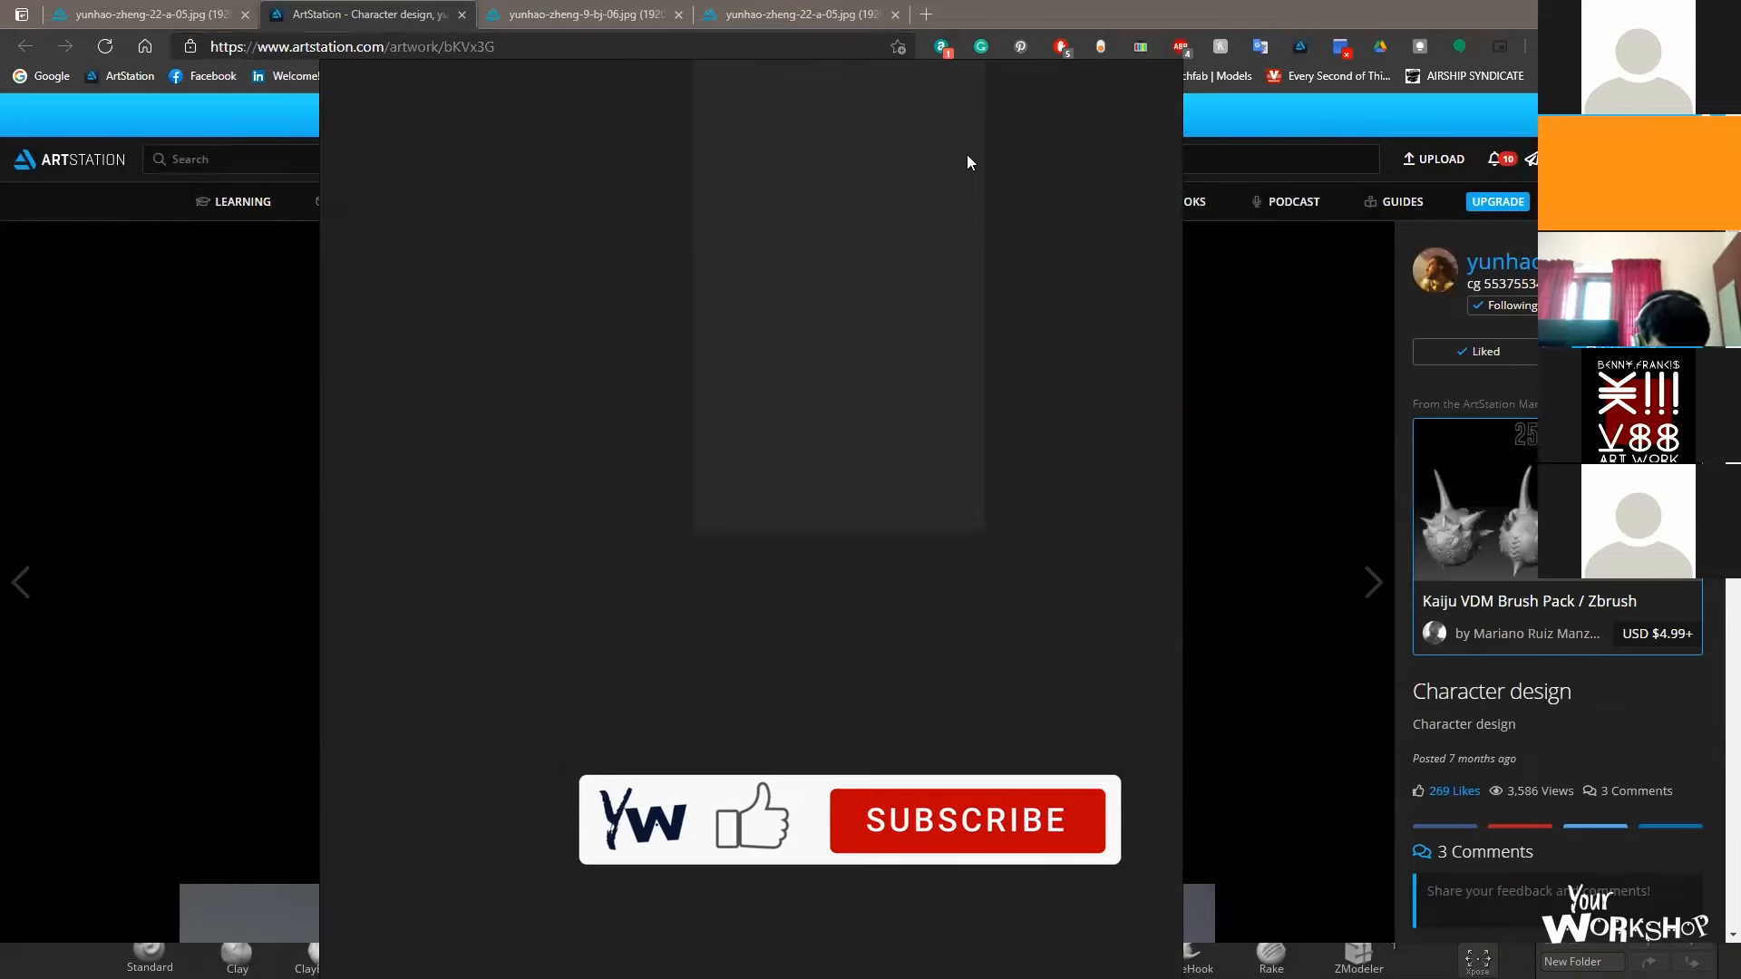
{"action": "key", "text": "ctrl+v"}
{"action": "scroll", "coordinate": [892, 256], "scroll_direction": "up", "scroll_amount": 4}
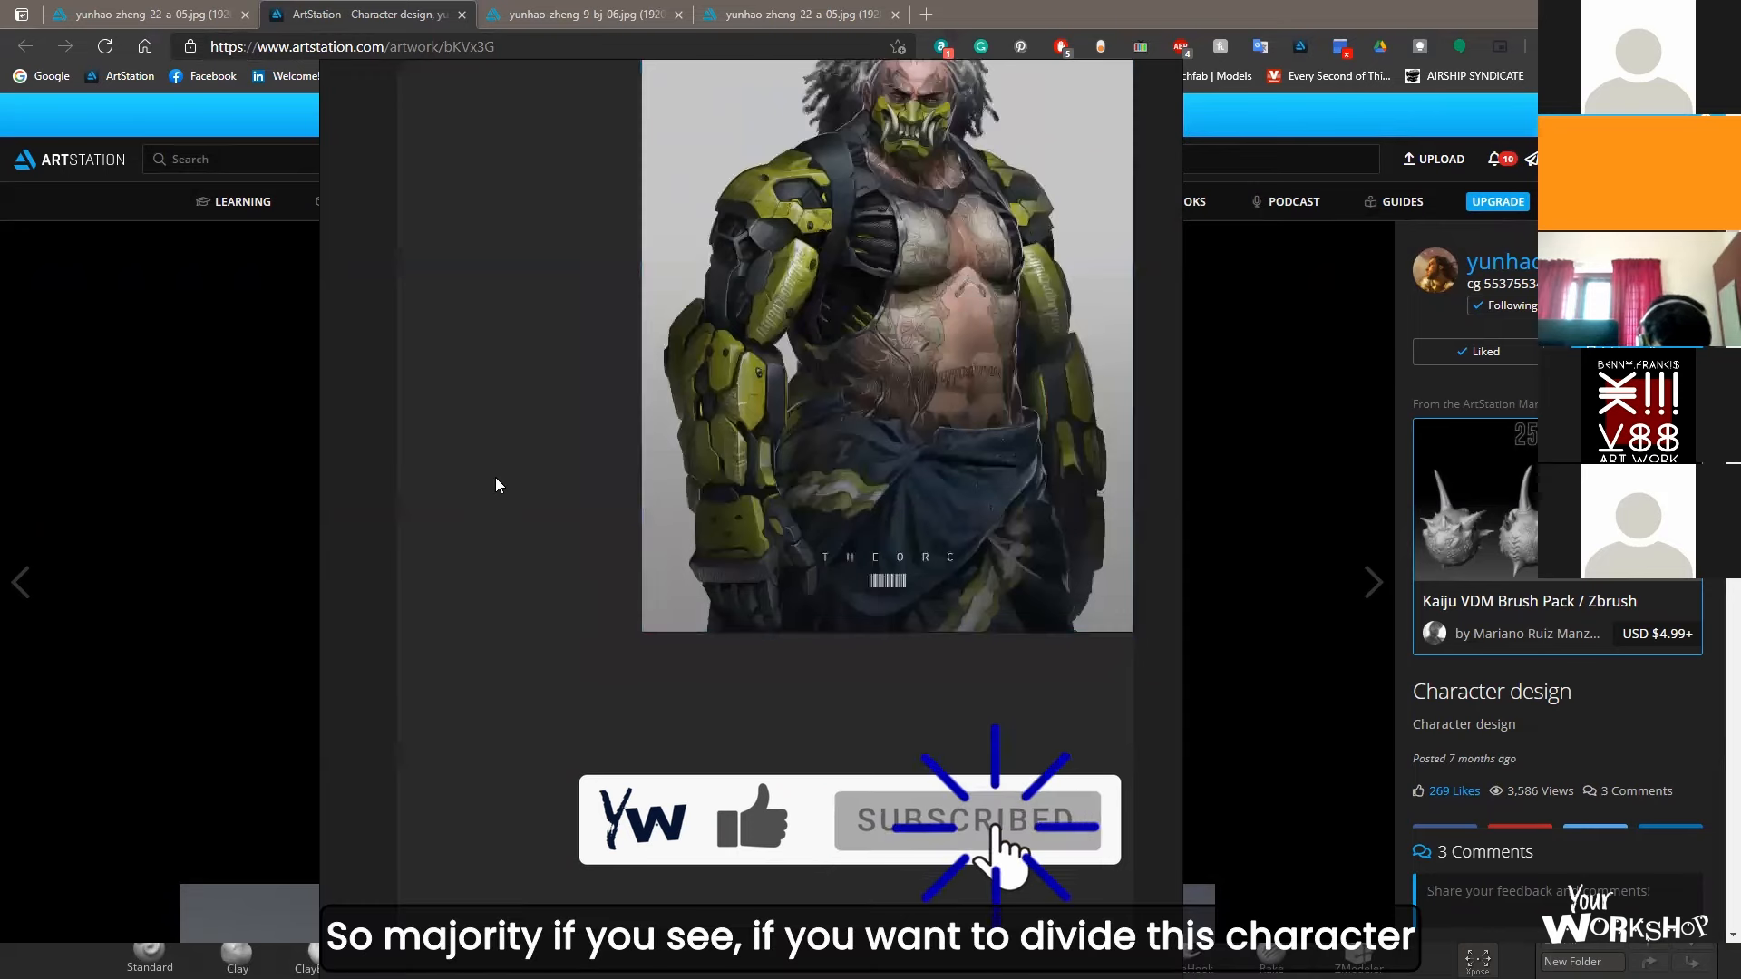
- Examine the pasted orc concept on the reference board, comparing the full figure with the masked head and torso
{"action": "scroll", "coordinate": [760, 383], "scroll_direction": "up", "scroll_amount": 5}
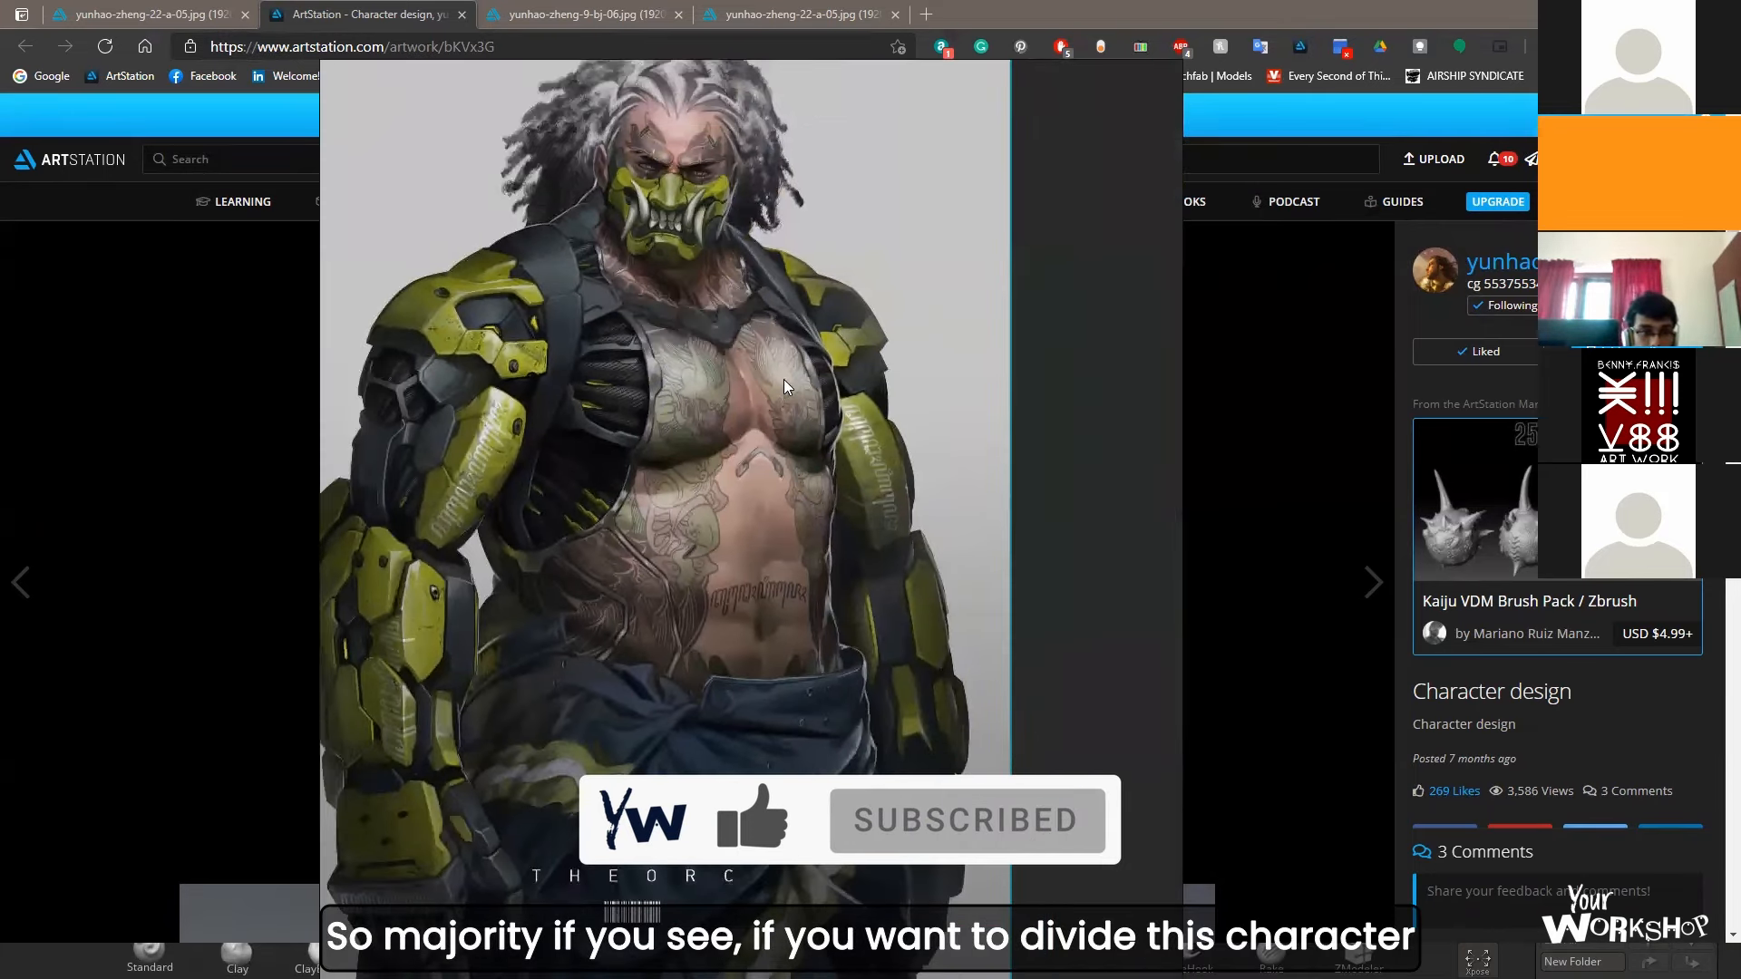
{"action": "scroll", "coordinate": [806, 368], "scroll_direction": "down", "scroll_amount": 8}
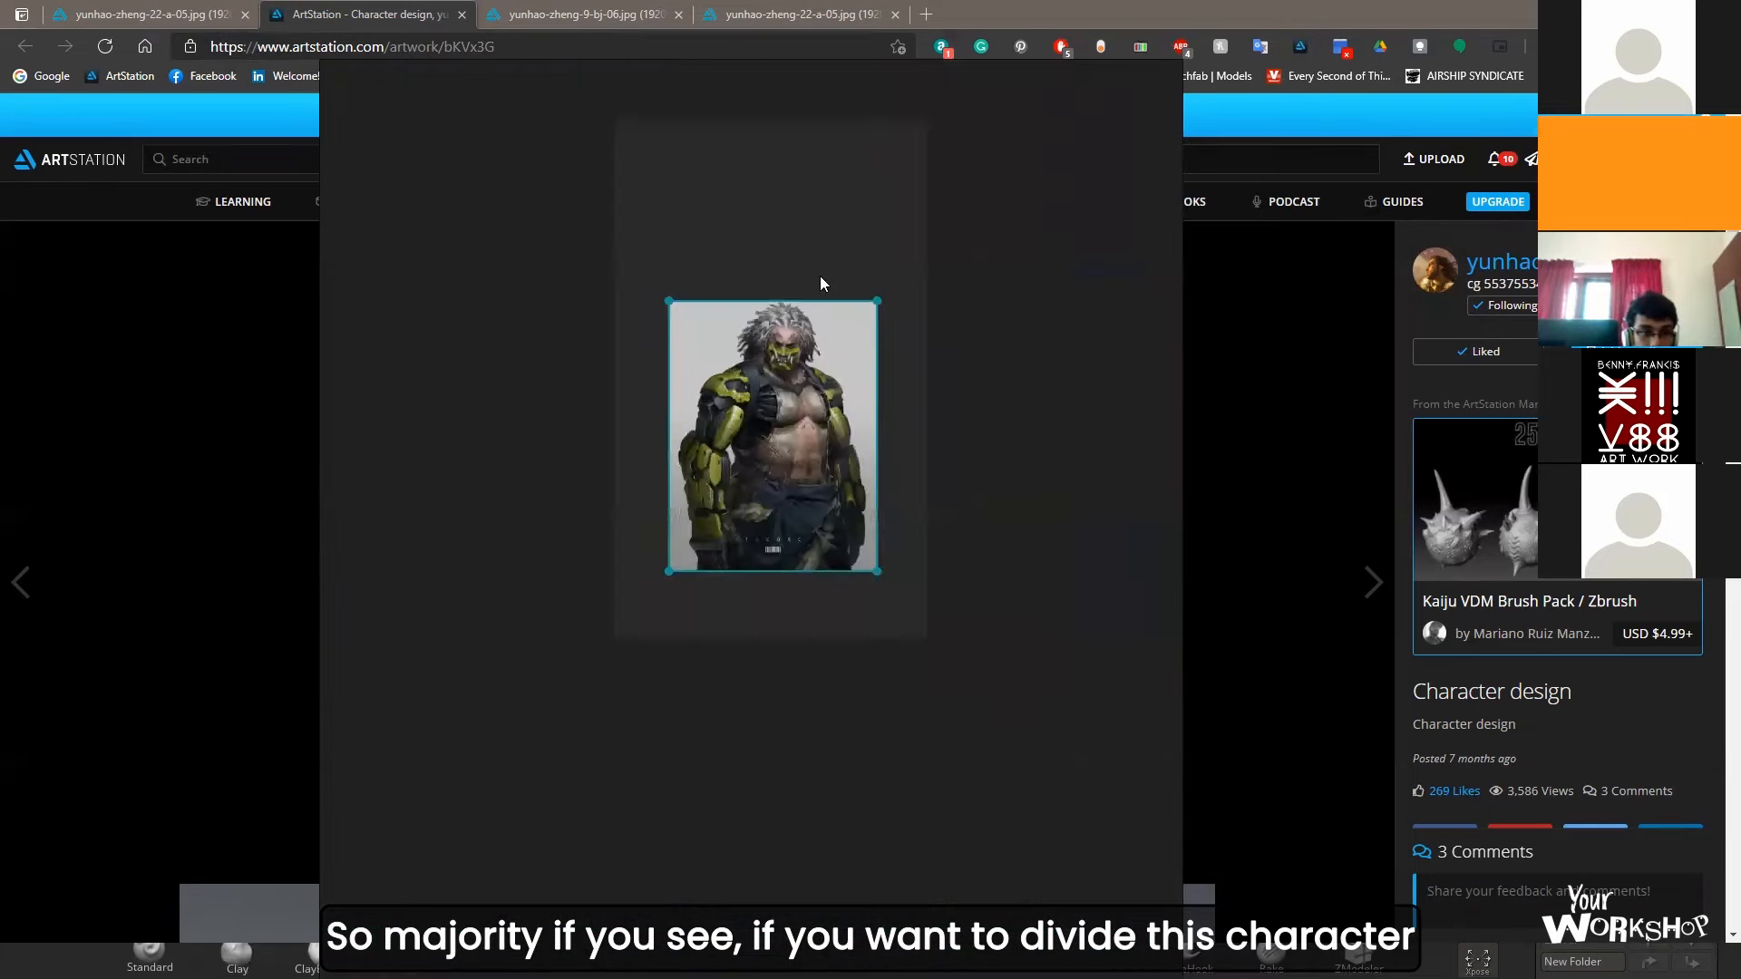
{"action": "scroll", "coordinate": [825, 270], "scroll_direction": "up", "scroll_amount": 5}
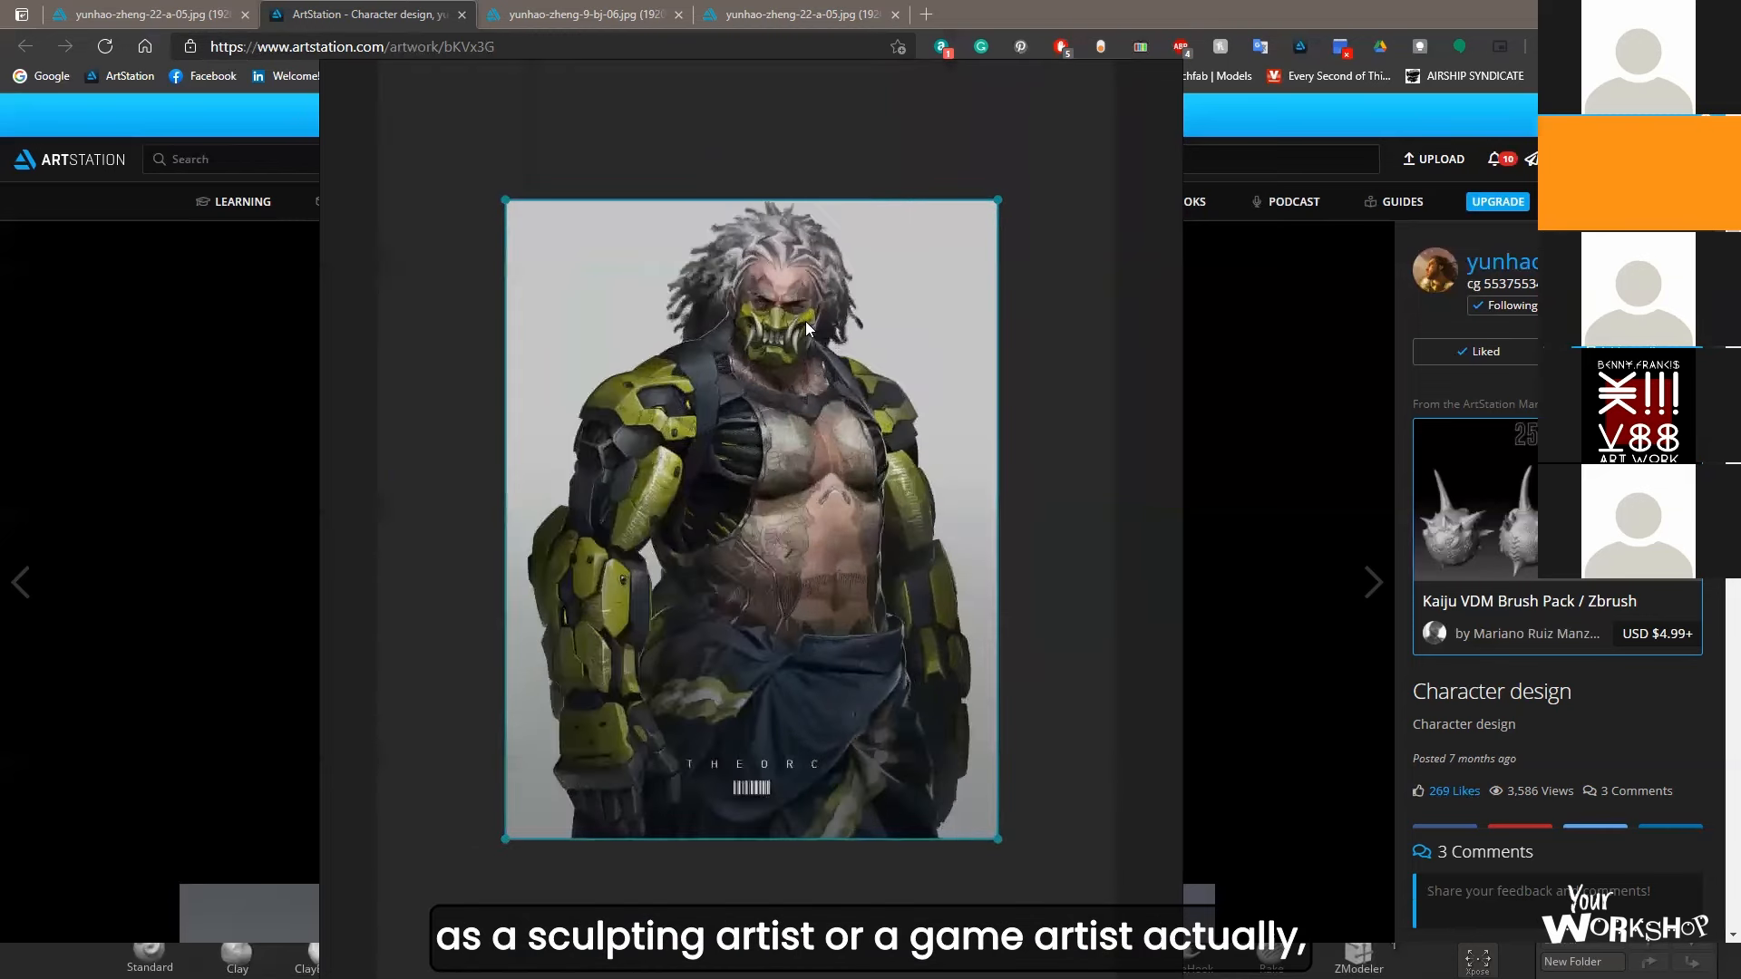
{"action": "scroll", "coordinate": [769, 267], "scroll_direction": "up", "scroll_amount": 3}
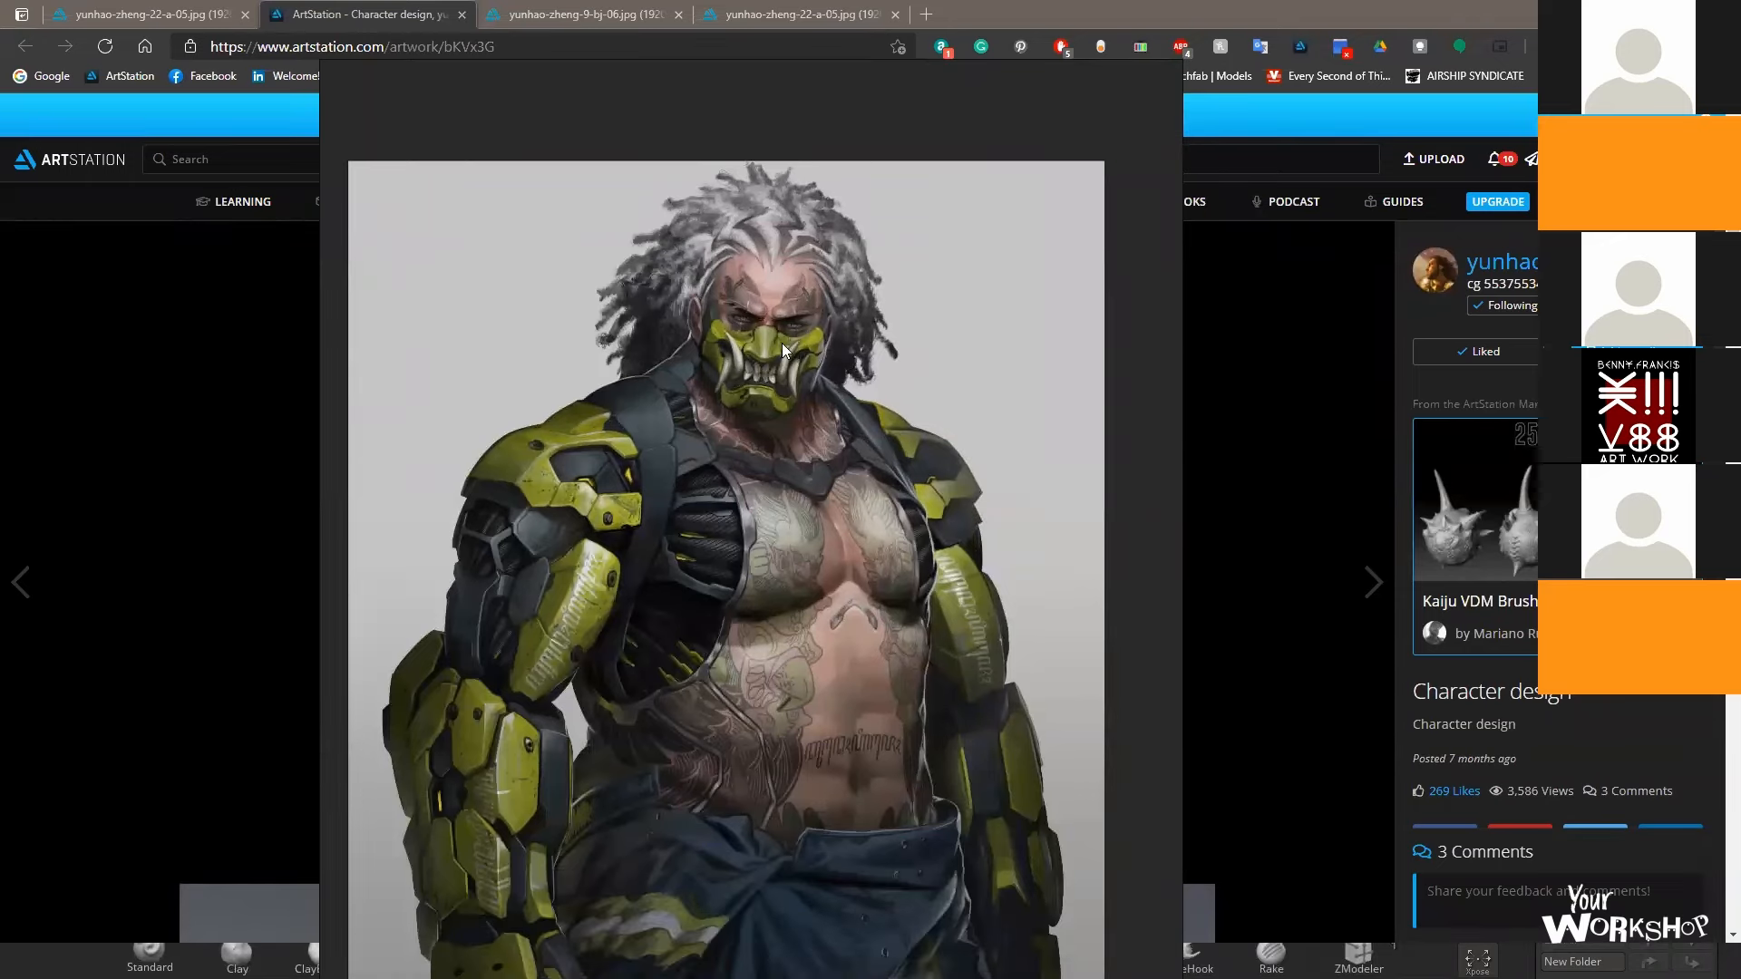
{"action": "scroll", "coordinate": [781, 343], "scroll_direction": "down", "scroll_amount": 2}
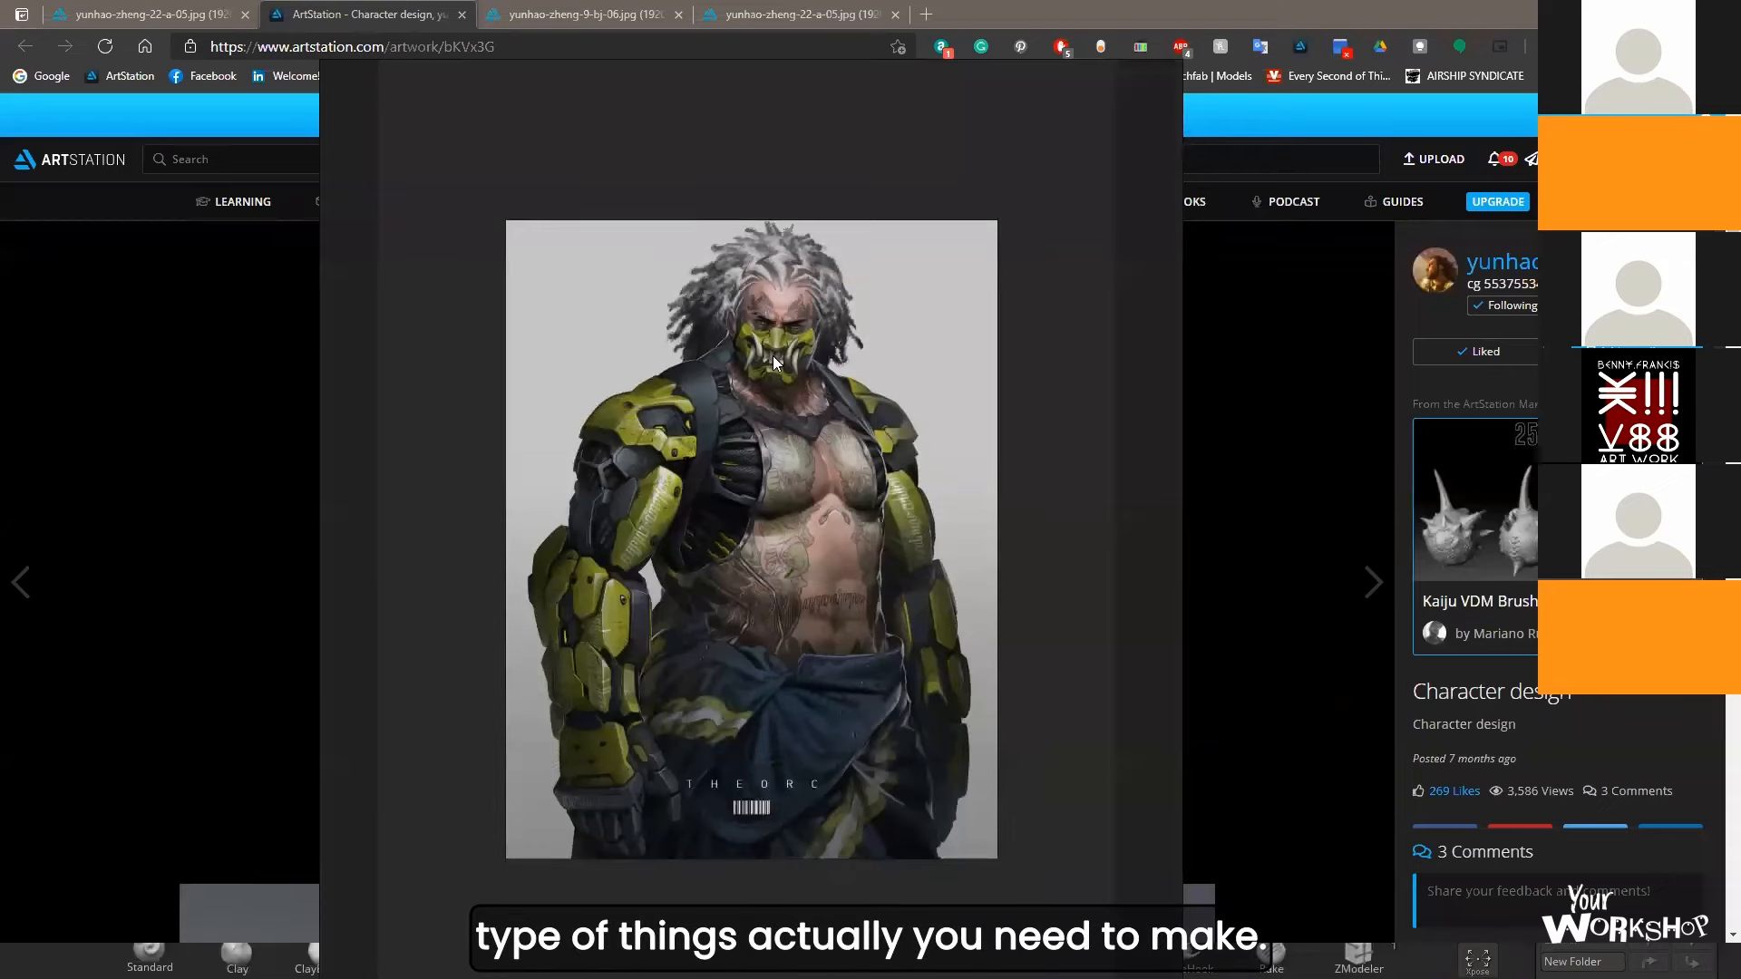
{"action": "key", "text": "alt+Tab"}
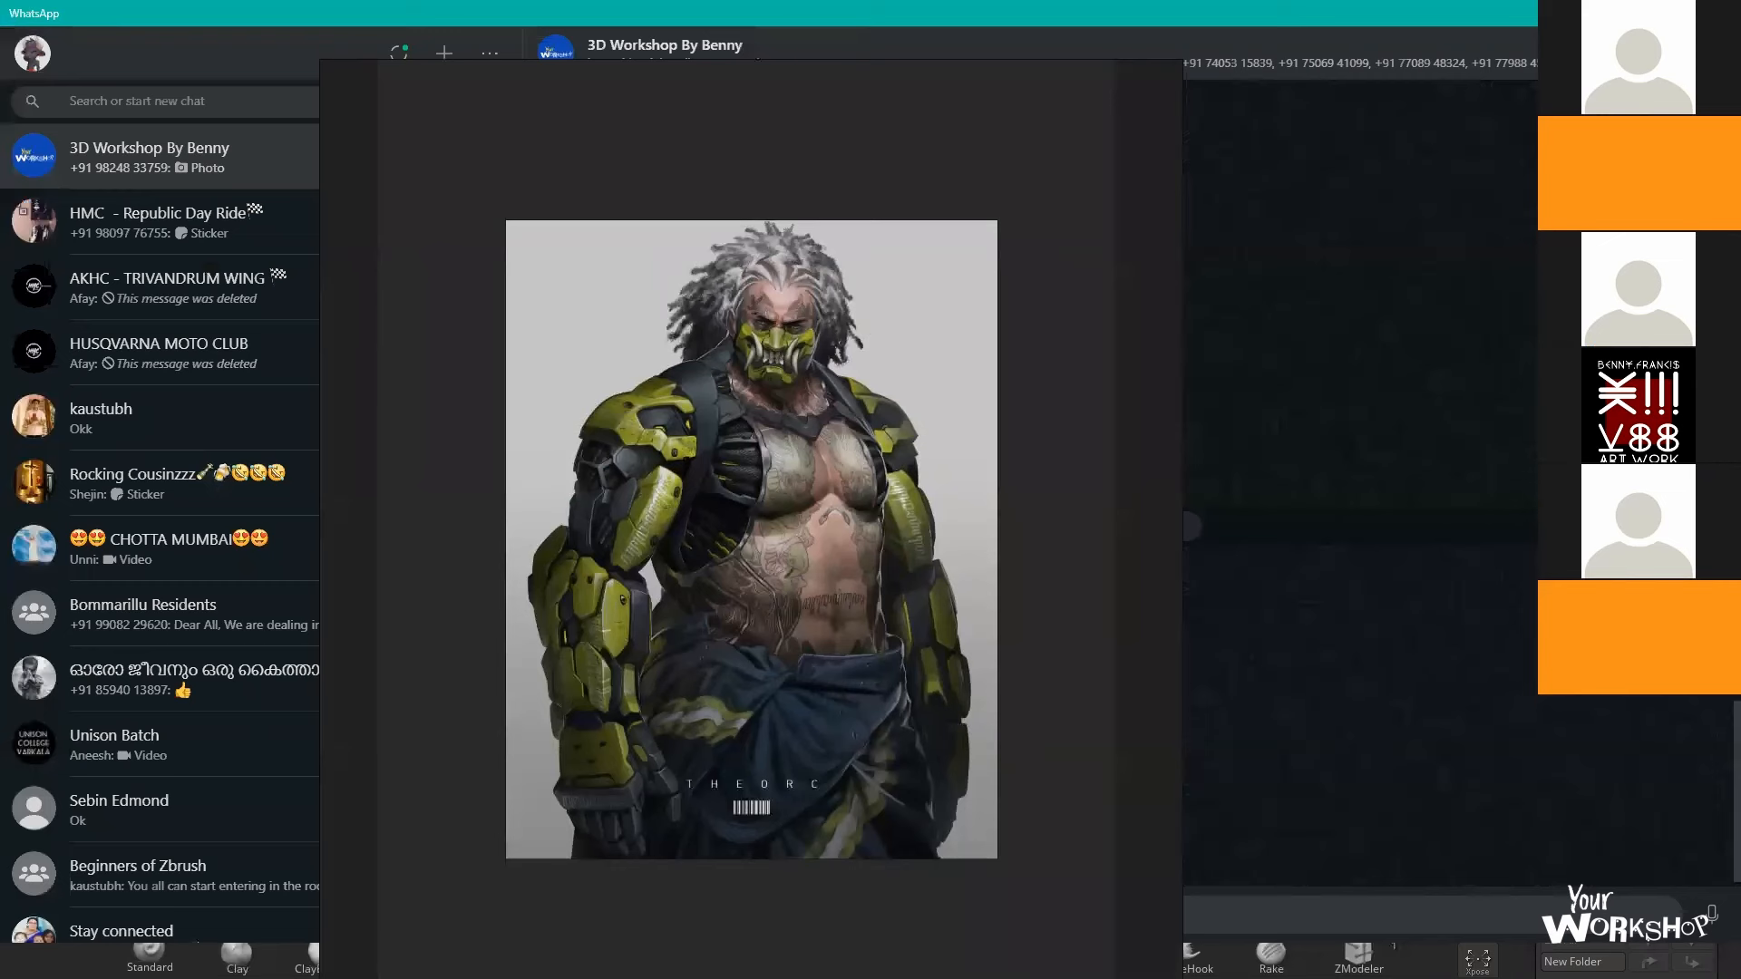
{"action": "key", "text": "alt+Tab"}
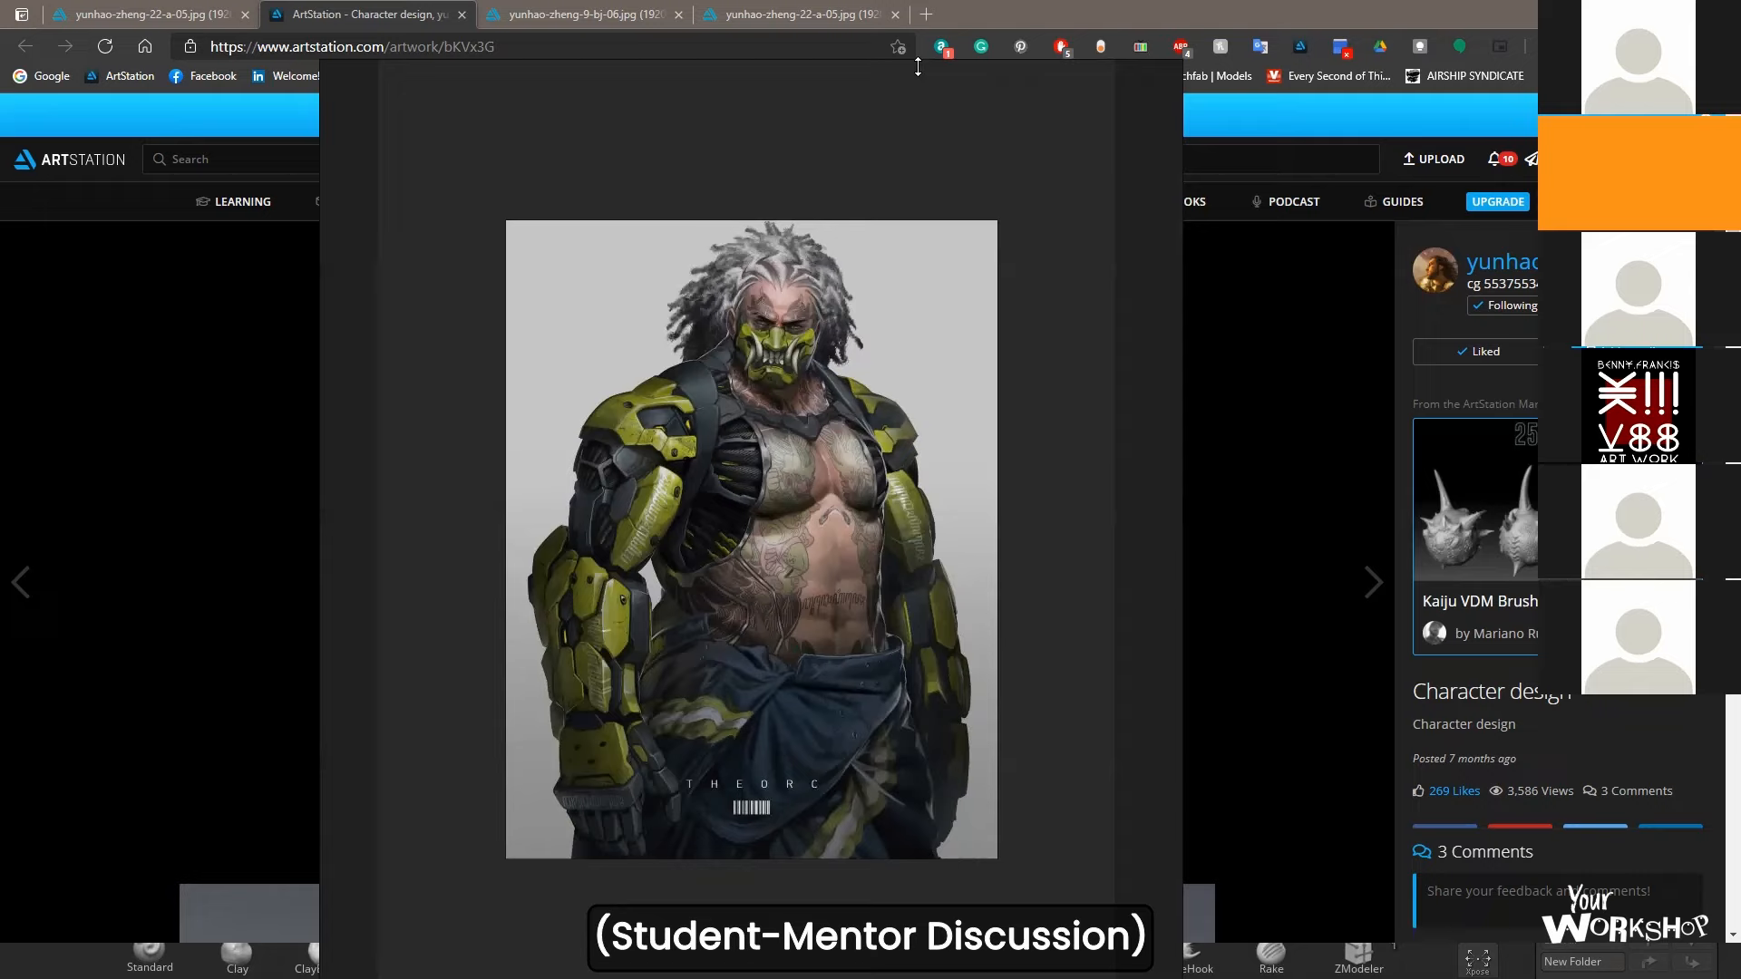
- Move the reference board window upward so that more of it fits on the screen
{"action": "left_click_drag", "start_coordinate": [918, 67], "coordinate": [914, 51]}
{"action": "mouse_move", "coordinate": [872, 212]}
{"action": "right_mouse_down"}
{"action": "mouse_move", "coordinate": [882, 170]}
{"action": "mouse_move", "coordinate": [889, 188]}
{"action": "right_mouse_up"}
{"action": "left_click_drag", "start_coordinate": [859, 27], "coordinate": [862, 5]}
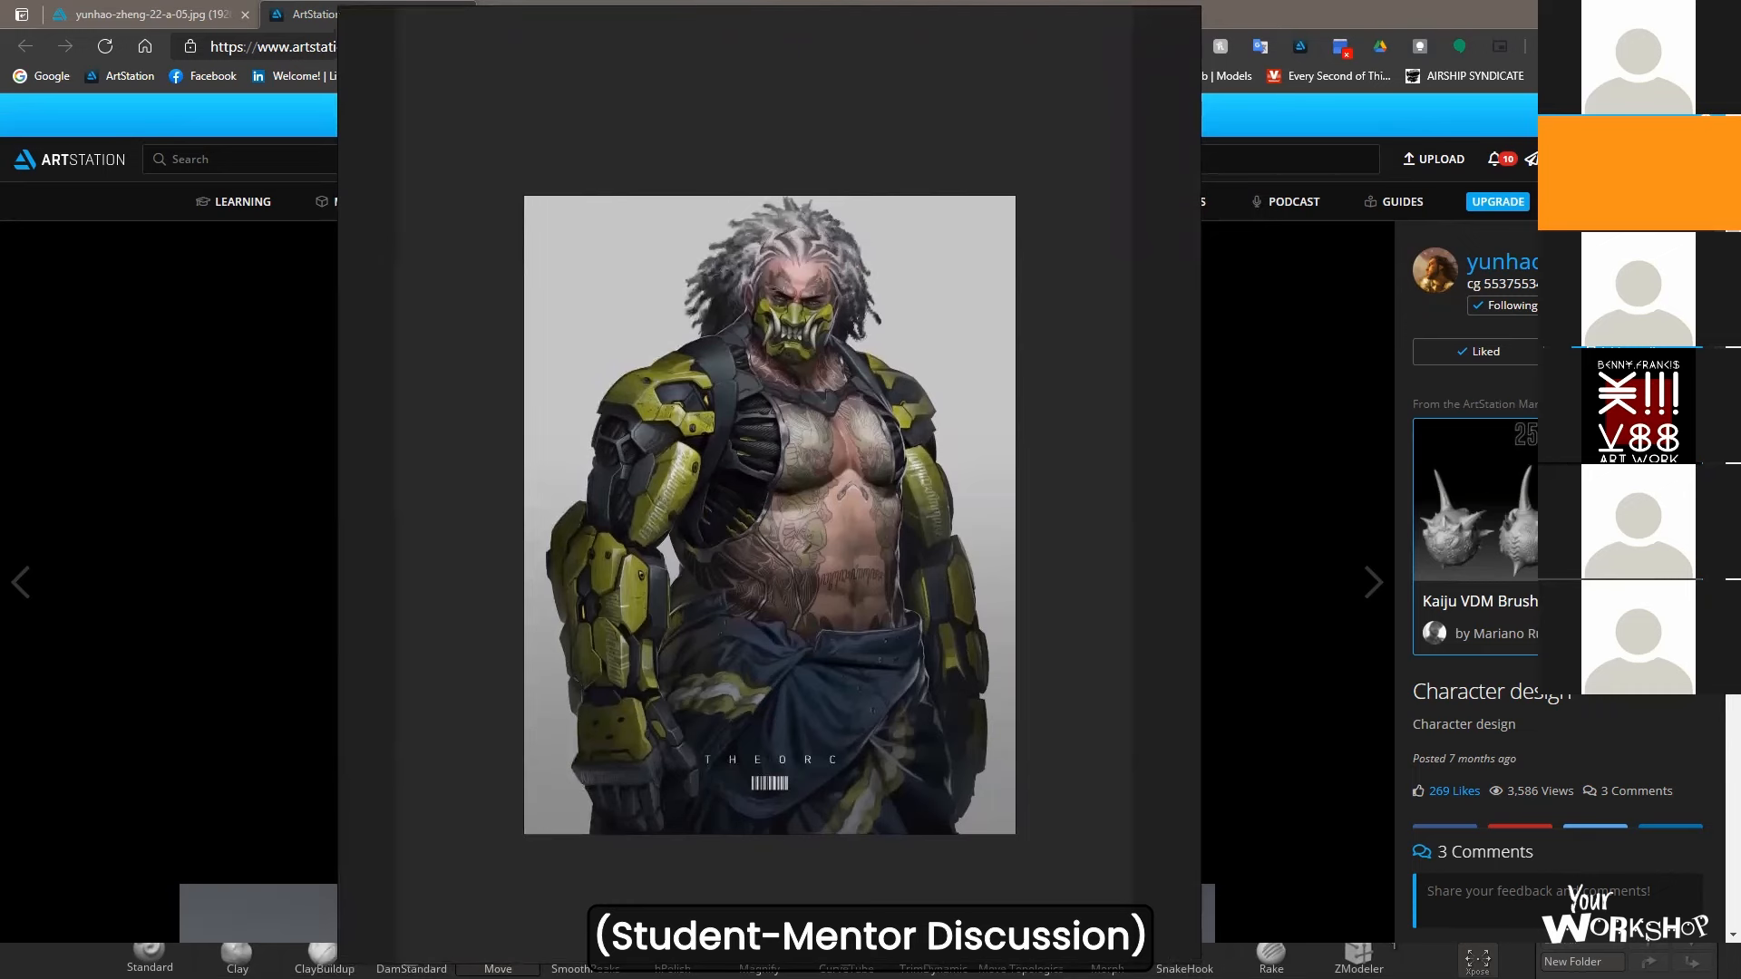
- Study the orc's head, armoured arms, torso and waist cloth to see how the character divides into parts
{"action": "scroll", "coordinate": [764, 594], "scroll_direction": "up", "scroll_amount": 3}
{"action": "scroll", "coordinate": [834, 403], "scroll_direction": "down", "scroll_amount": 1}
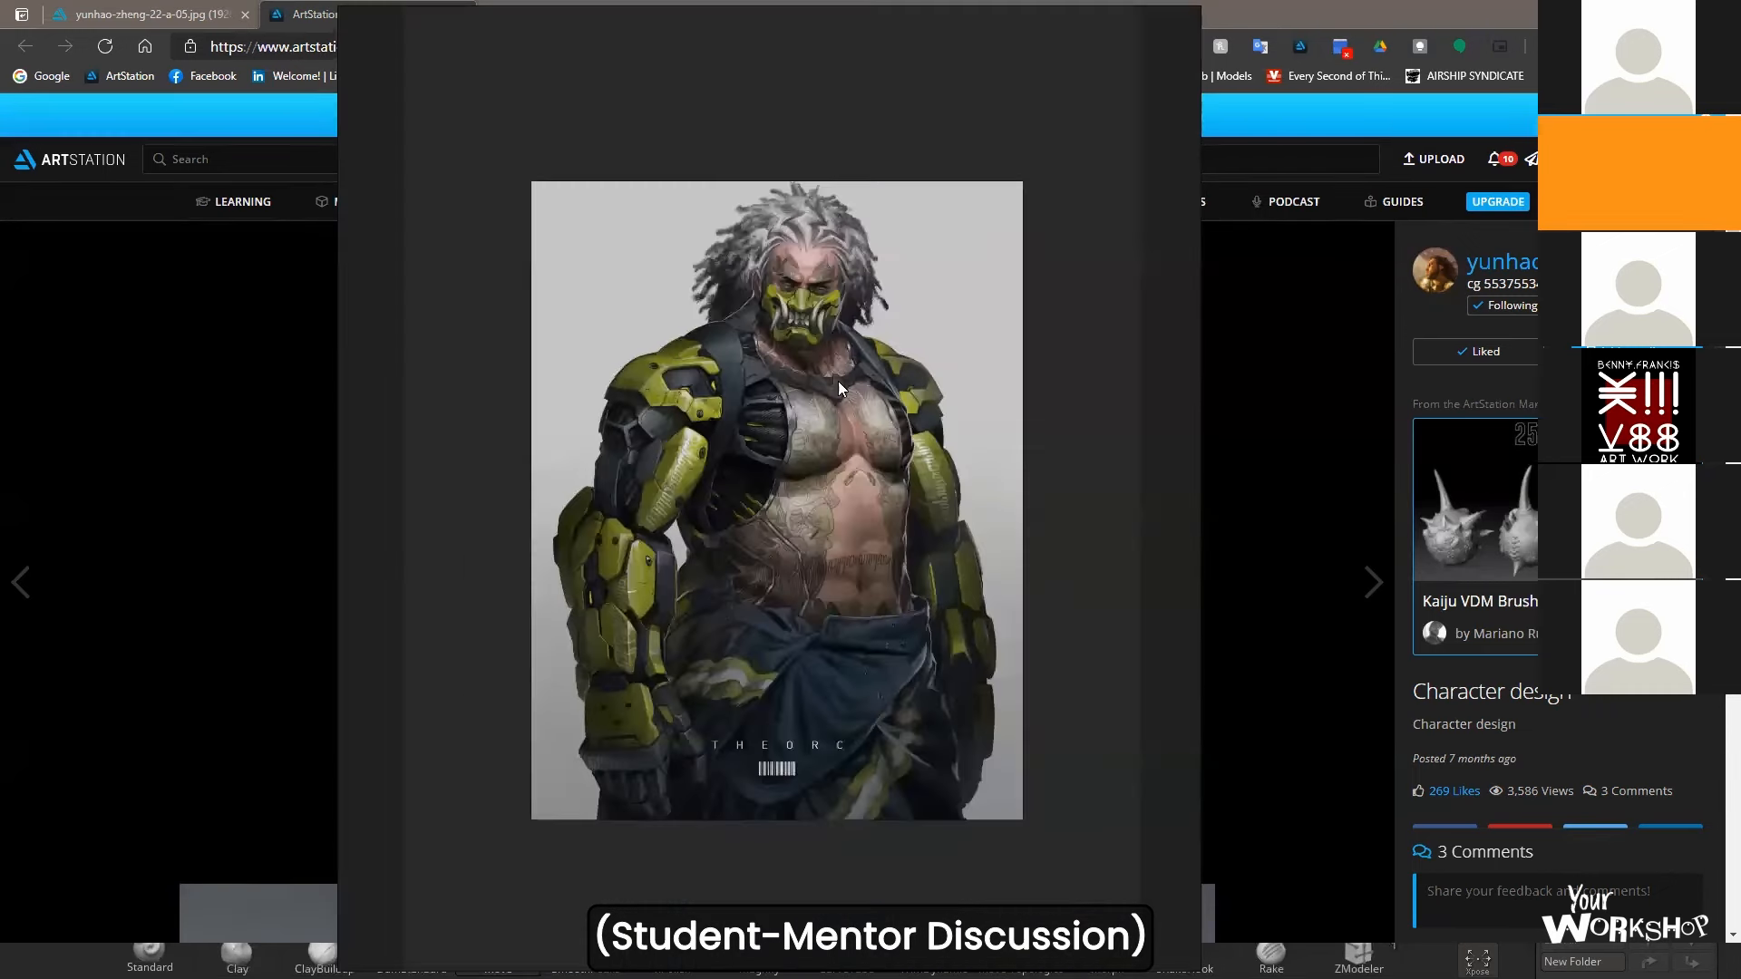
{"action": "scroll", "coordinate": [850, 351], "scroll_direction": "up", "scroll_amount": 2}
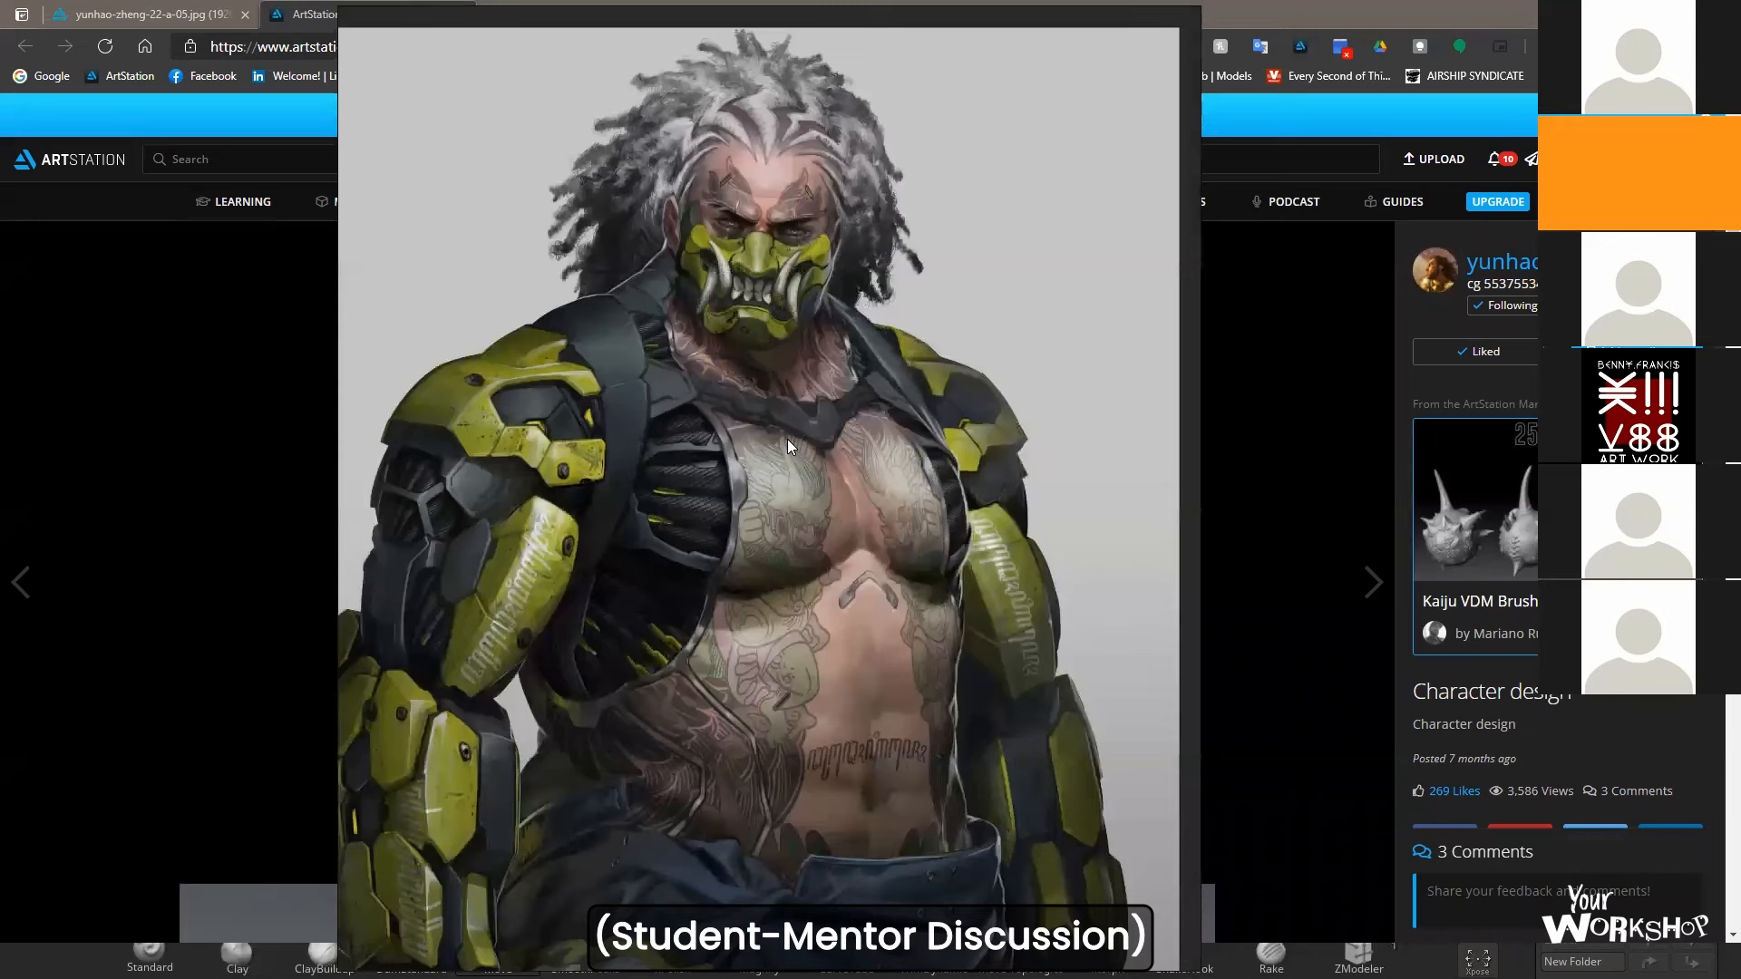
{"action": "scroll", "coordinate": [787, 438], "scroll_direction": "down", "scroll_amount": 1}
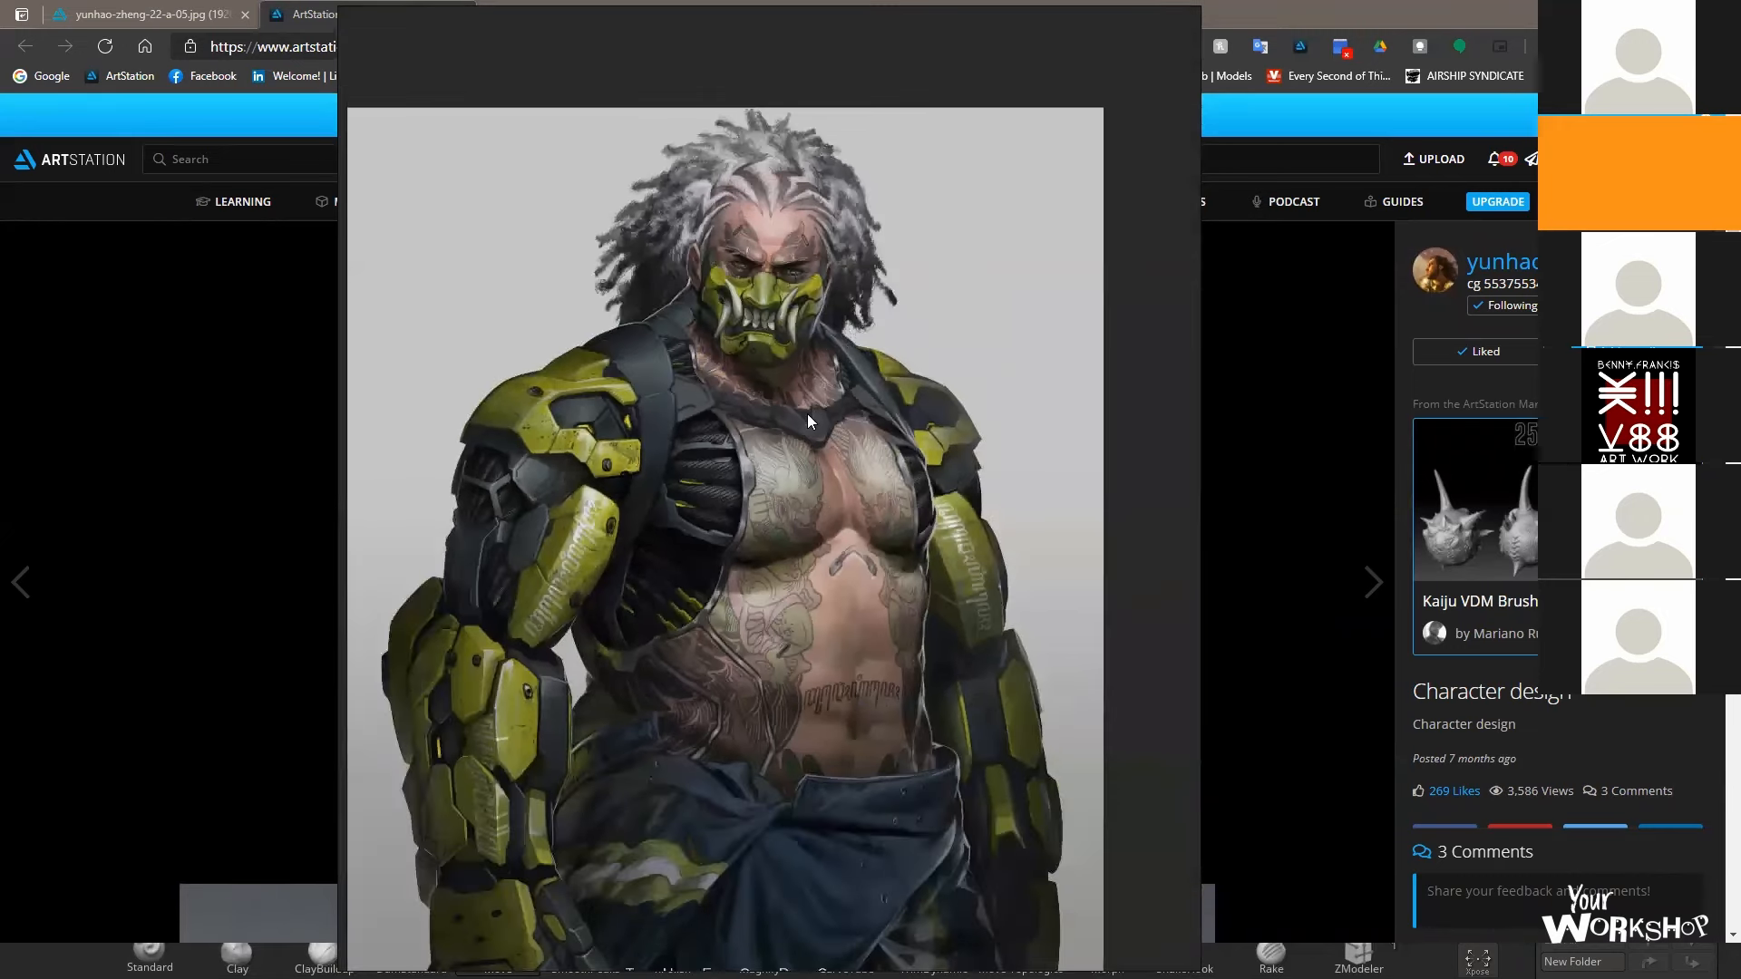
{"action": "left_click_drag", "start_coordinate": [785, 430], "coordinate": [863, 255]}
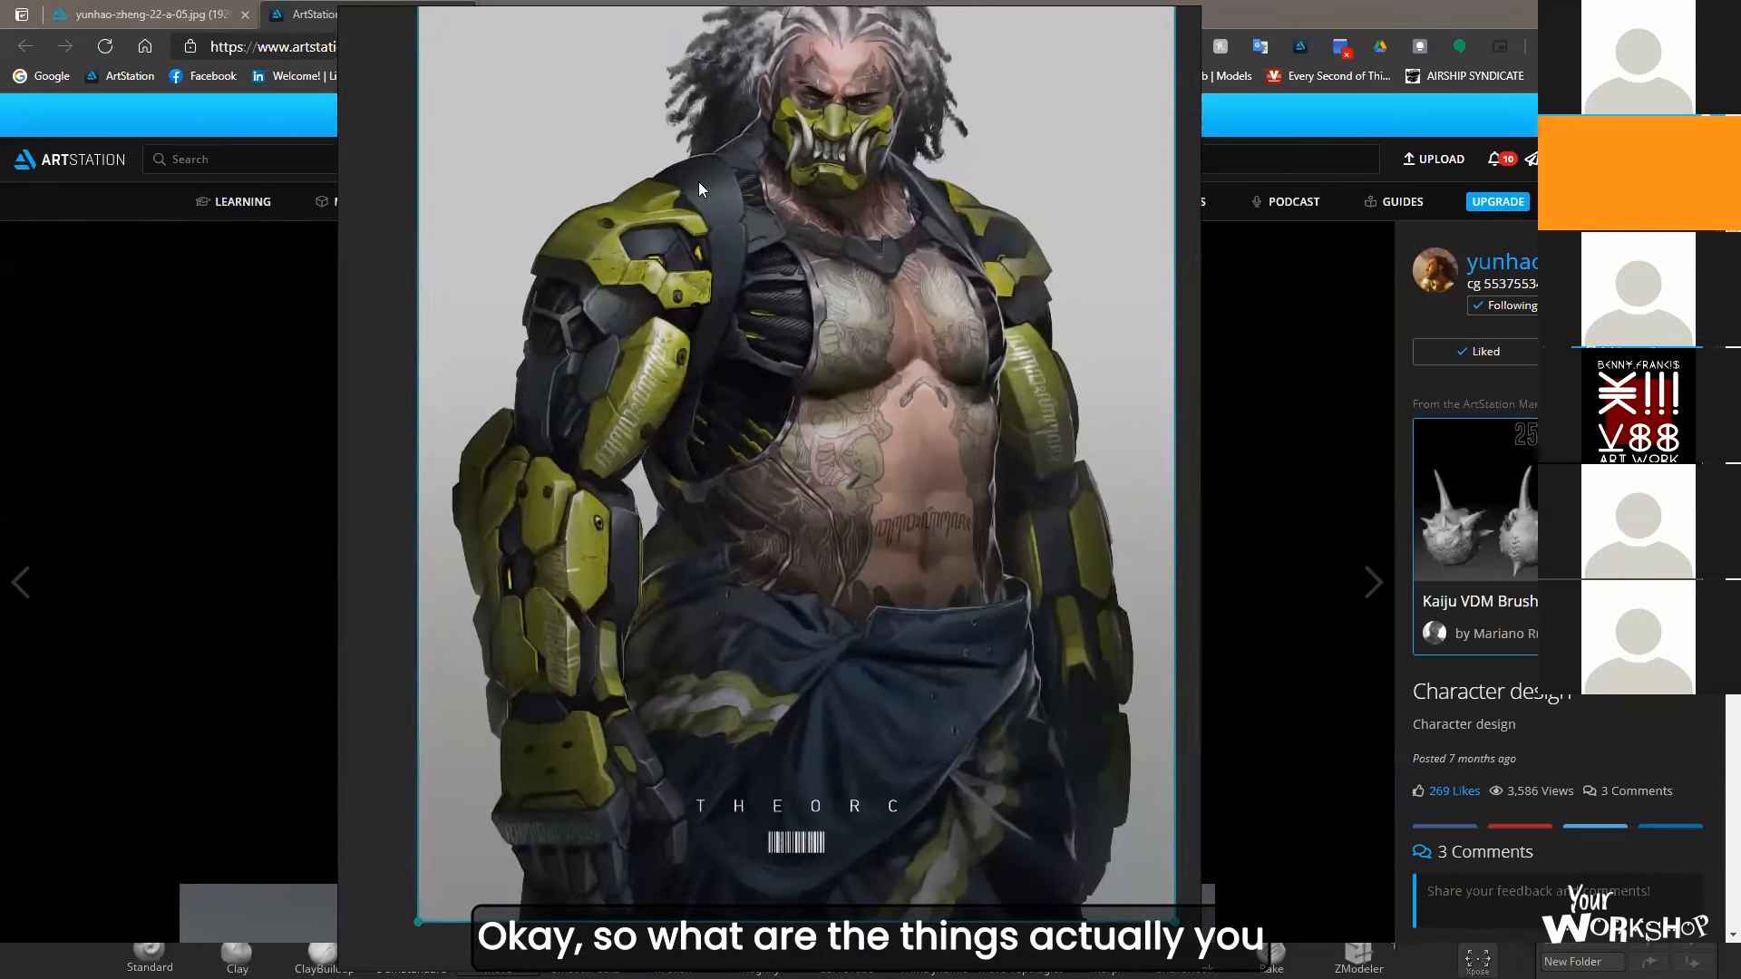
{"action": "scroll", "coordinate": [825, 331], "scroll_direction": "down", "scroll_amount": 3}
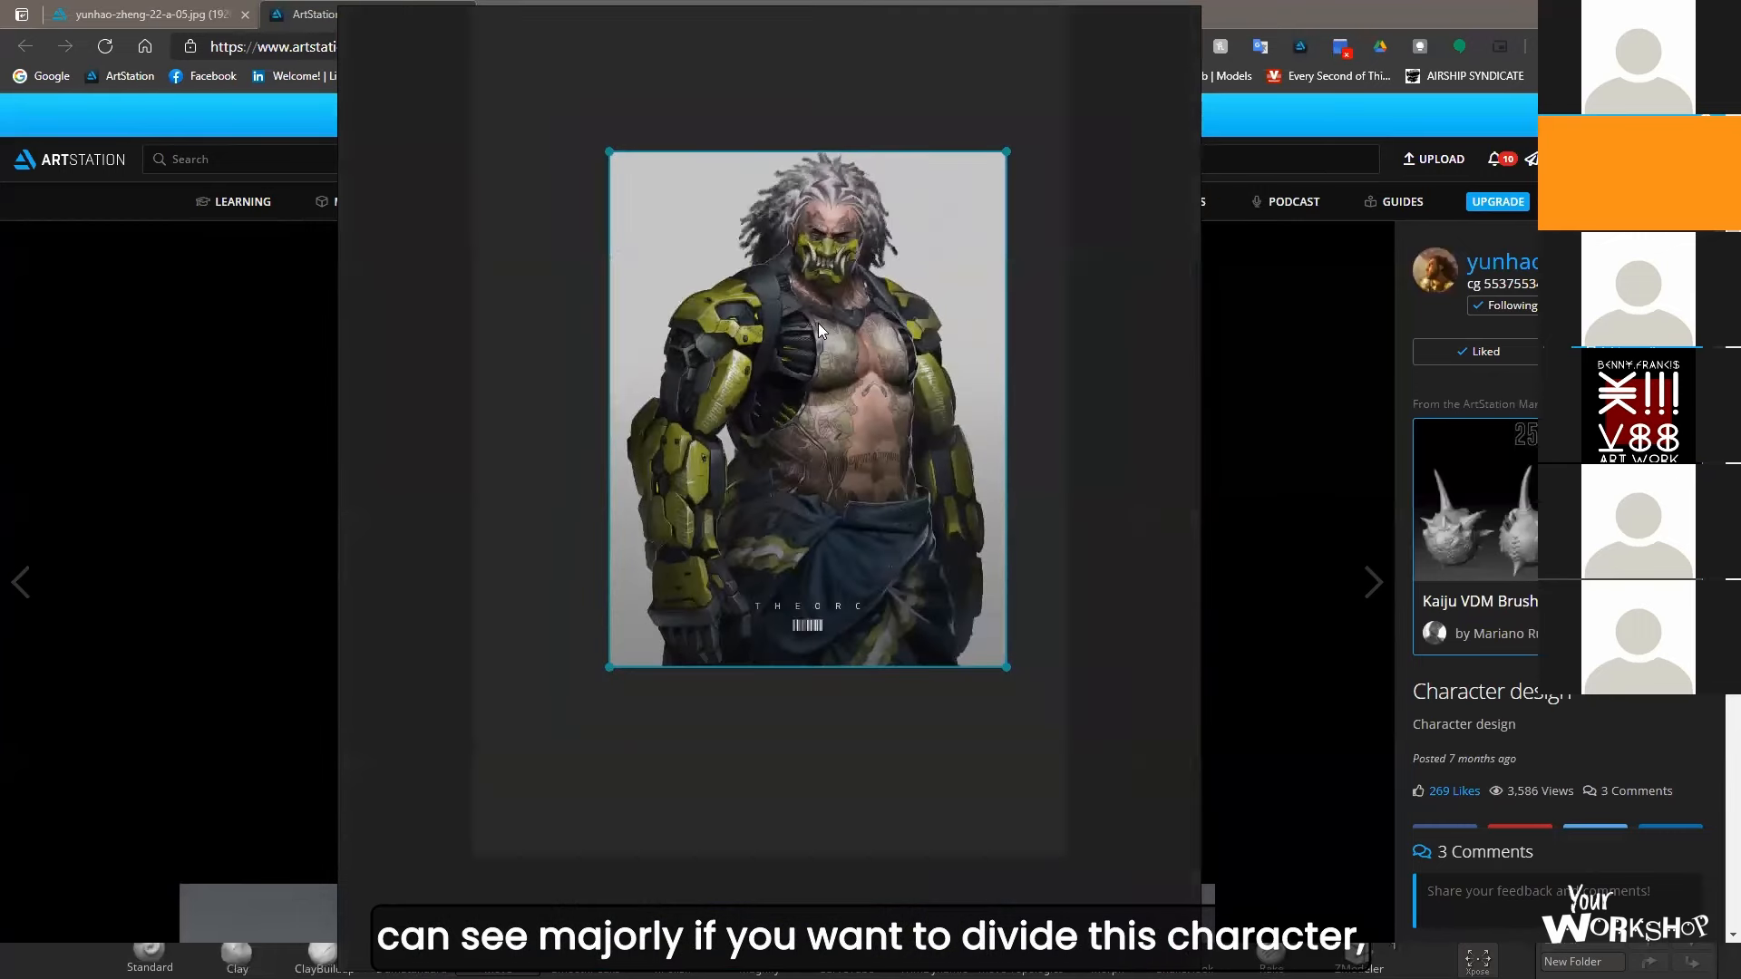
{"action": "scroll", "coordinate": [827, 319], "scroll_direction": "up", "scroll_amount": 2}
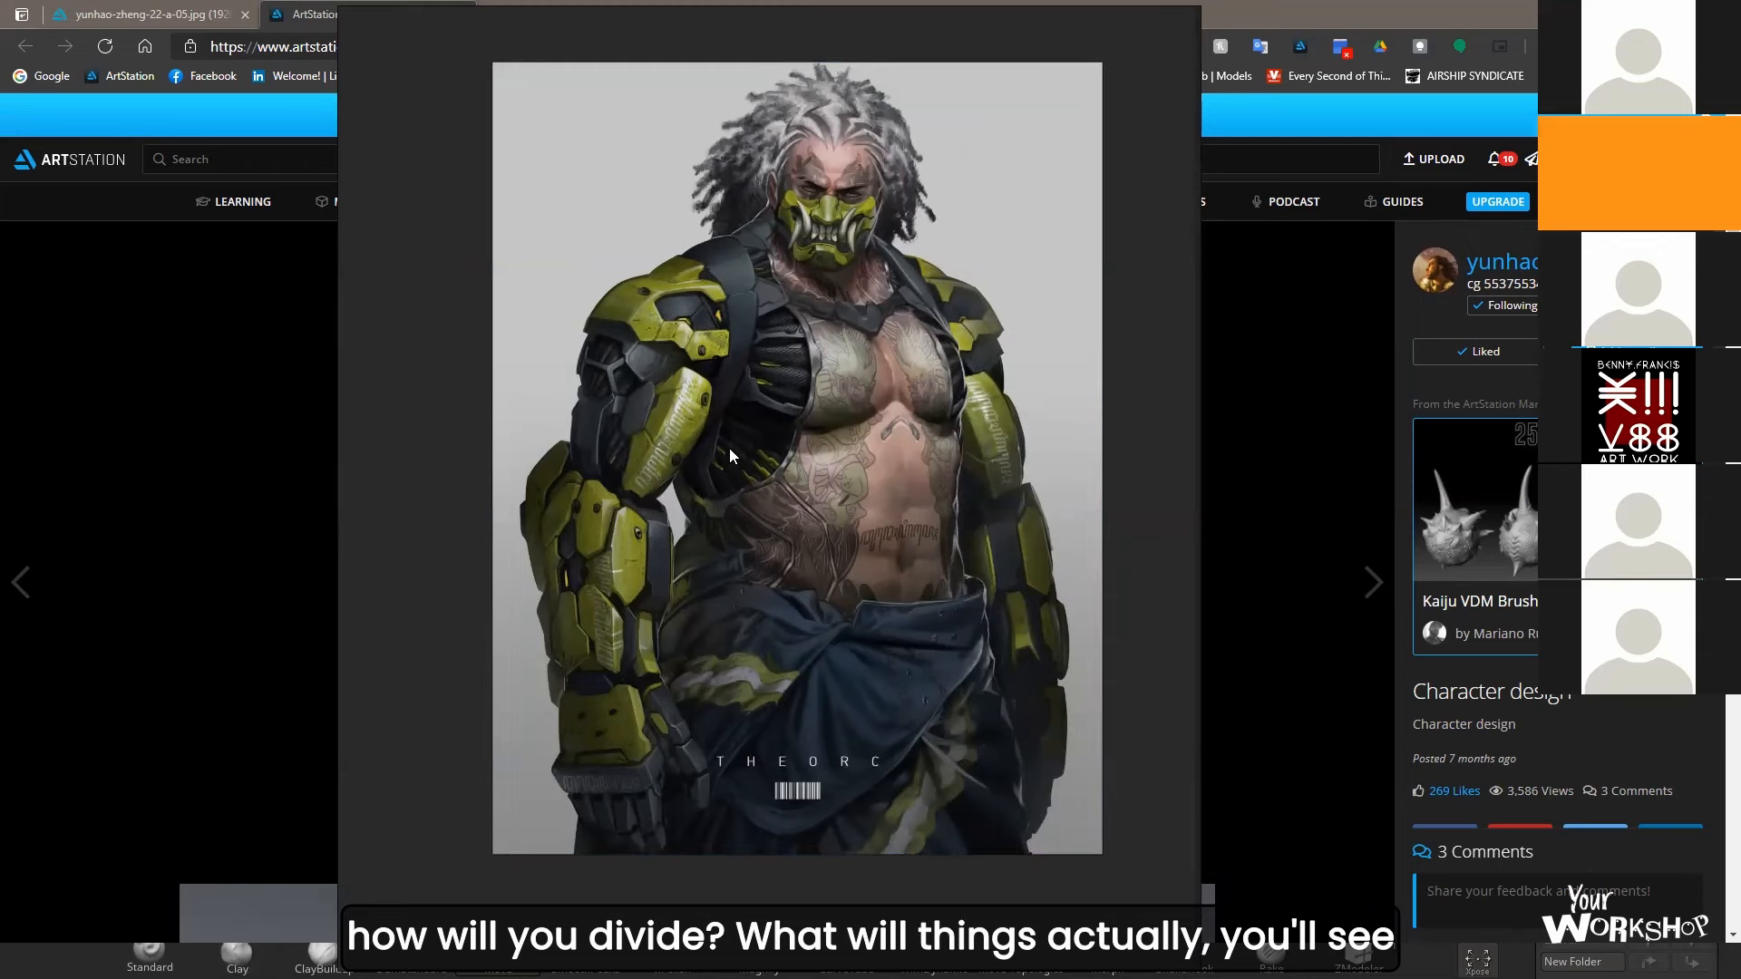
- Minimize the browser to reveal ZBrush behind the reference board, and inspect the orc's chest, ribbed side and masked face
{"action": "left_click", "coordinate": [1635, 14]}
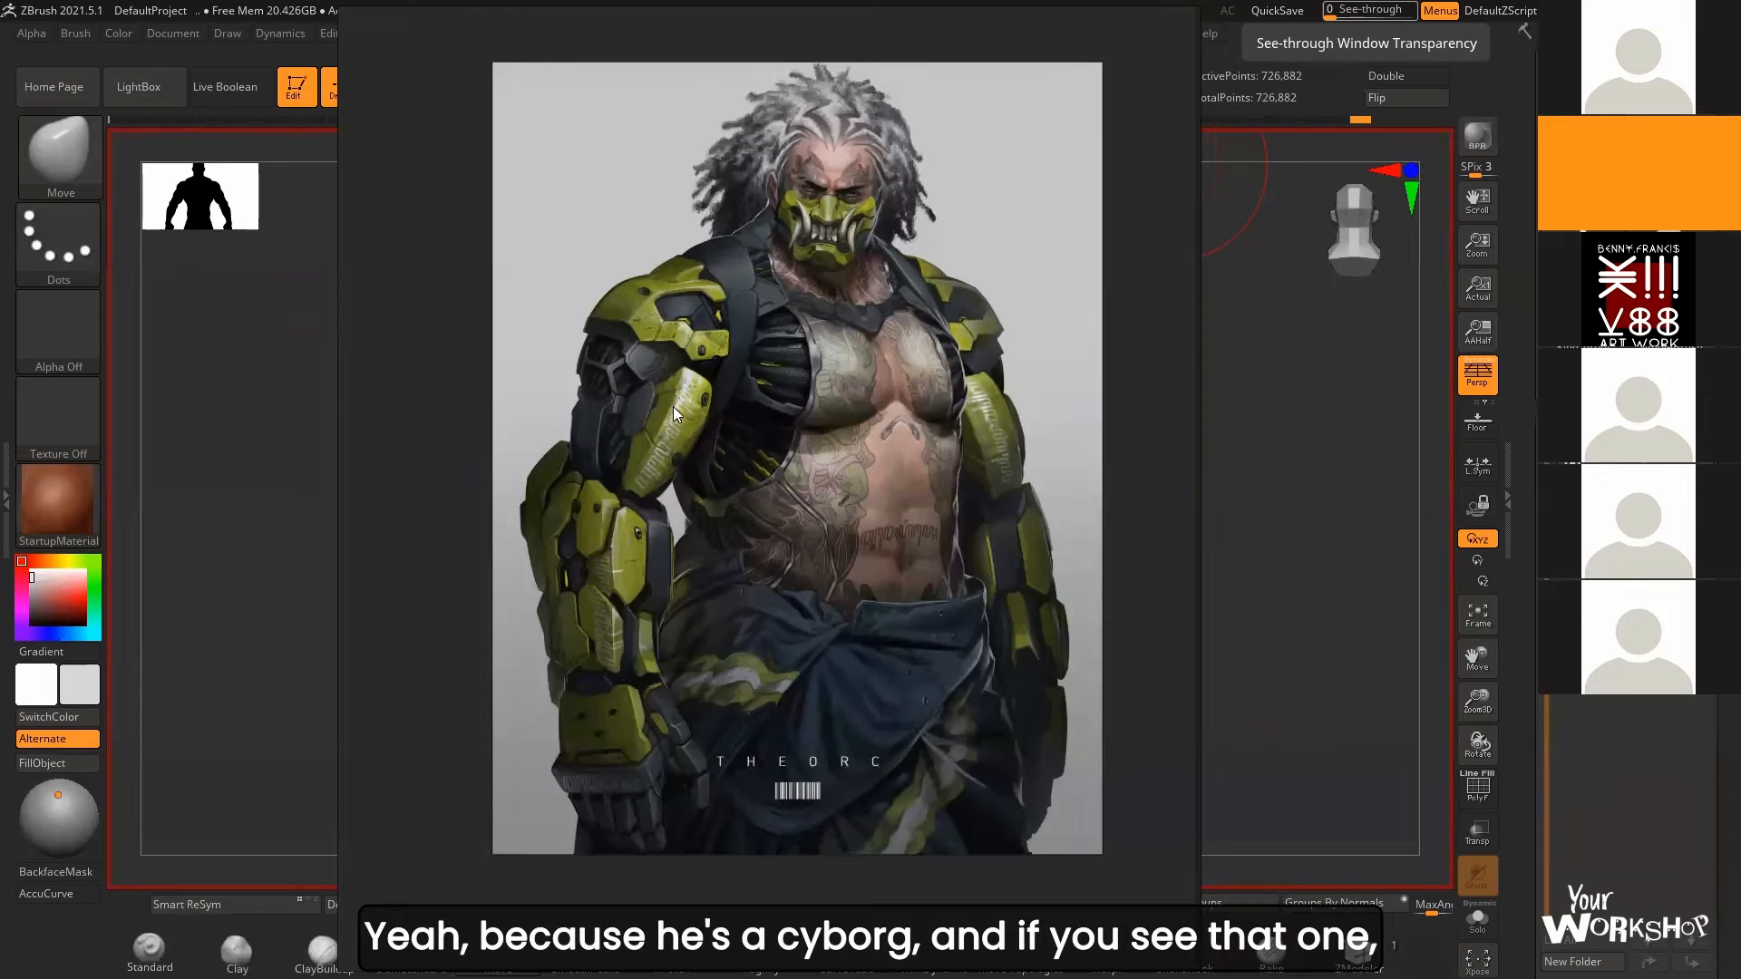
{"action": "scroll", "coordinate": [833, 332], "scroll_direction": "up", "scroll_amount": 5}
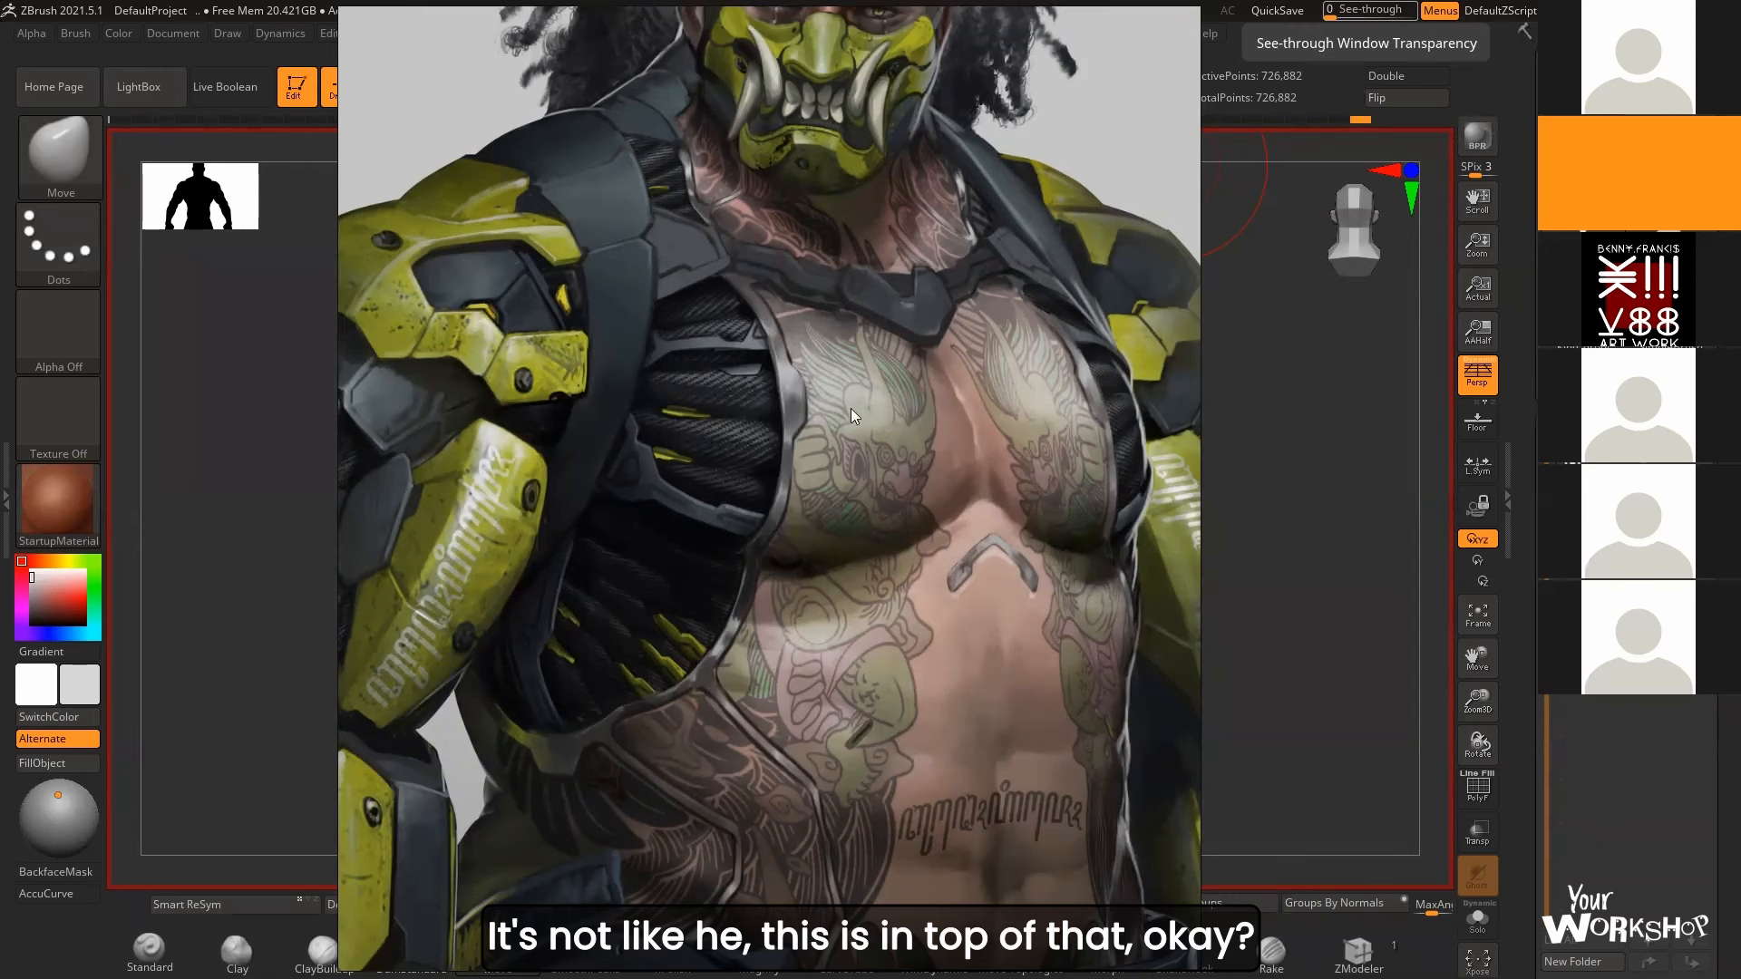
{"action": "scroll", "coordinate": [851, 408], "scroll_direction": "down", "scroll_amount": 3}
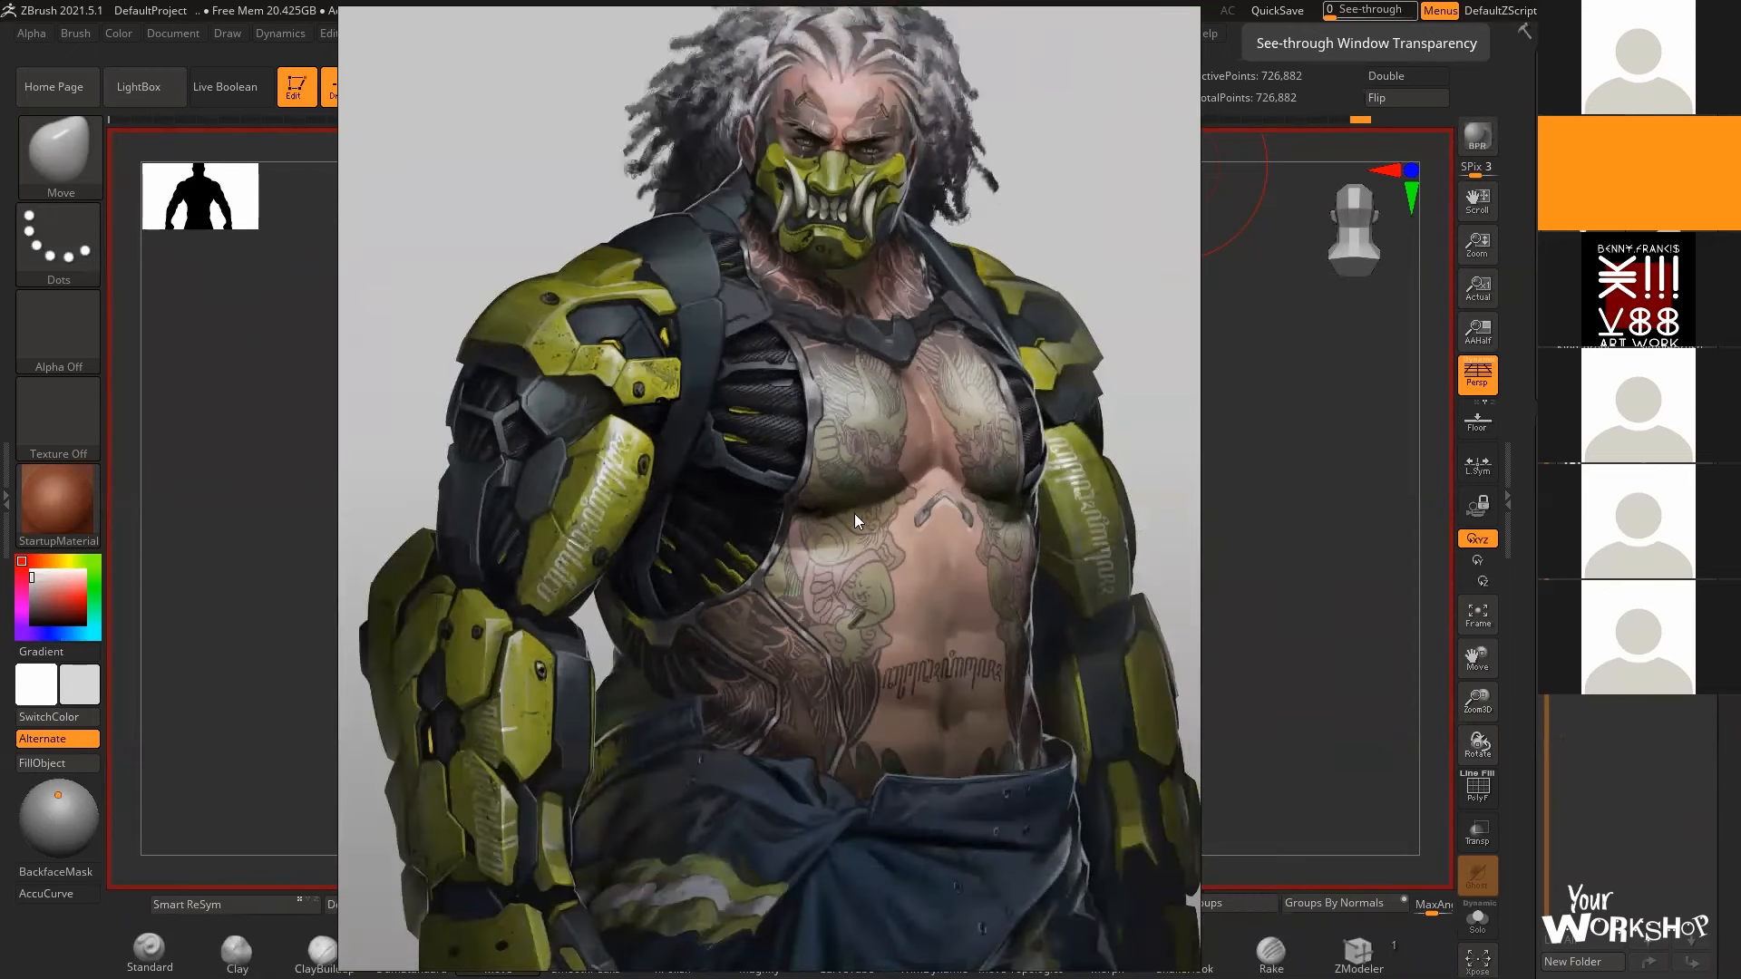
{"action": "mouse_move", "coordinate": [934, 516]}
{"action": "right_mouse_down"}
{"action": "mouse_move", "coordinate": [865, 426]}
{"action": "mouse_move", "coordinate": [876, 399]}
{"action": "mouse_move", "coordinate": [954, 515]}
{"action": "right_mouse_up"}
{"action": "scroll", "coordinate": [941, 504], "scroll_direction": "down", "scroll_amount": 3}
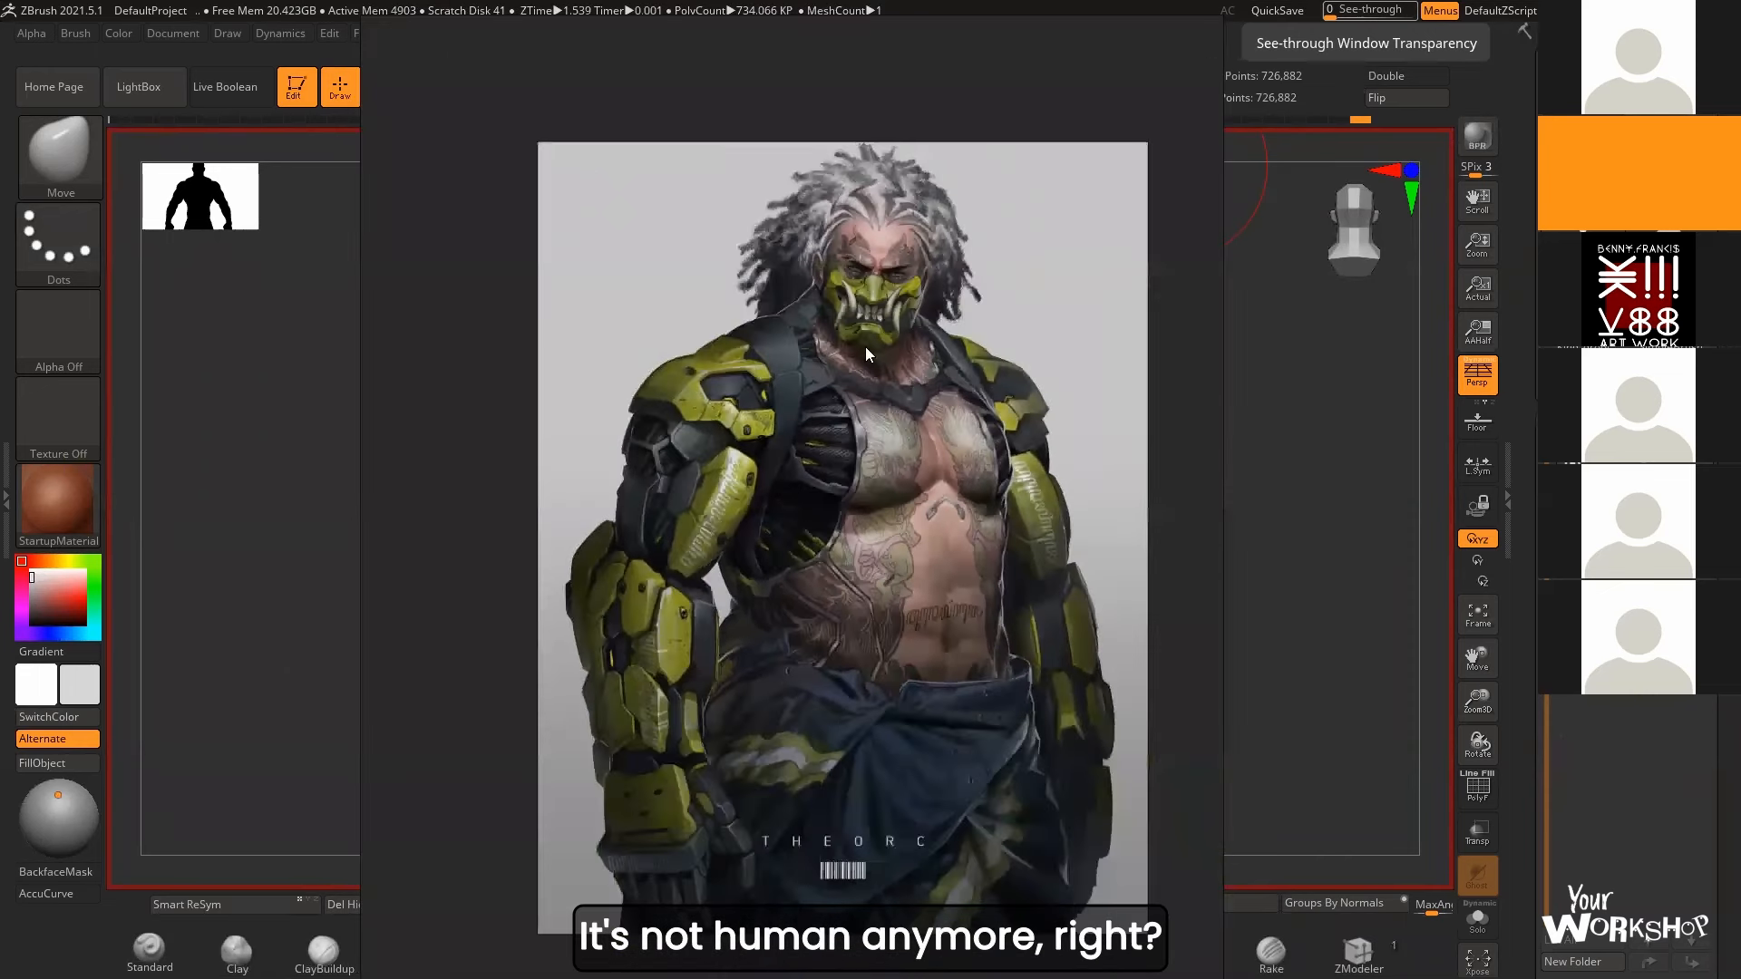
{"action": "scroll", "coordinate": [869, 252], "scroll_direction": "up", "scroll_amount": 4}
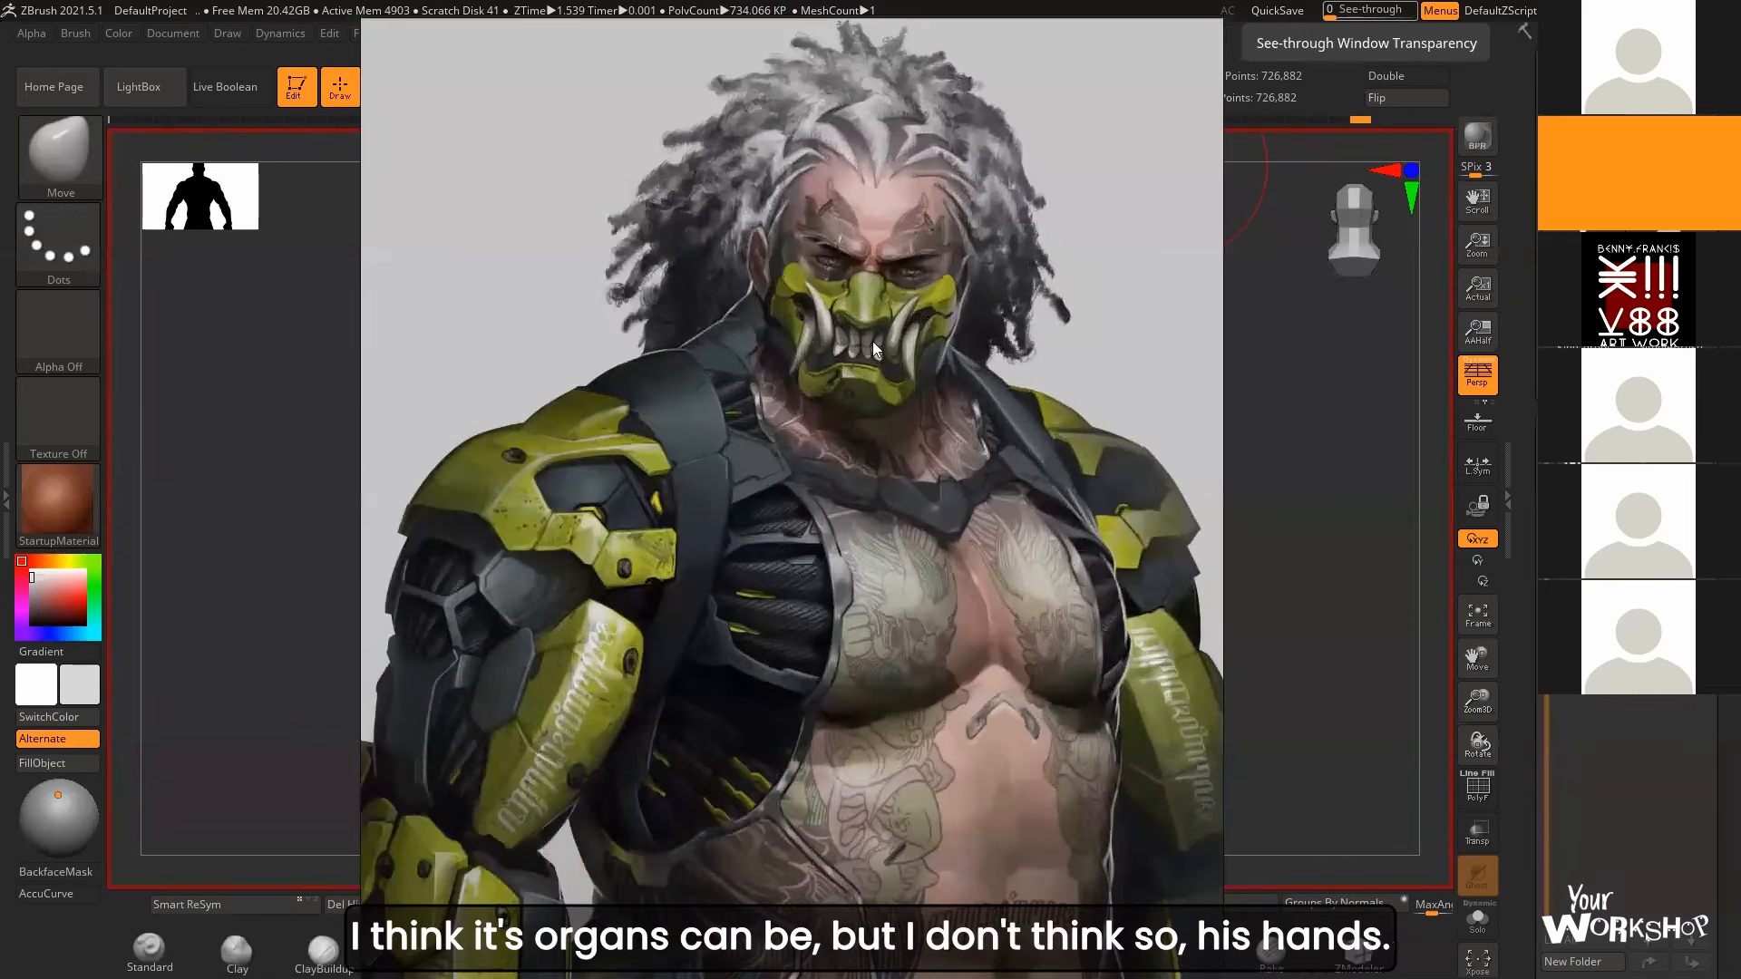
{"action": "scroll", "coordinate": [863, 388], "scroll_direction": "down", "scroll_amount": 3}
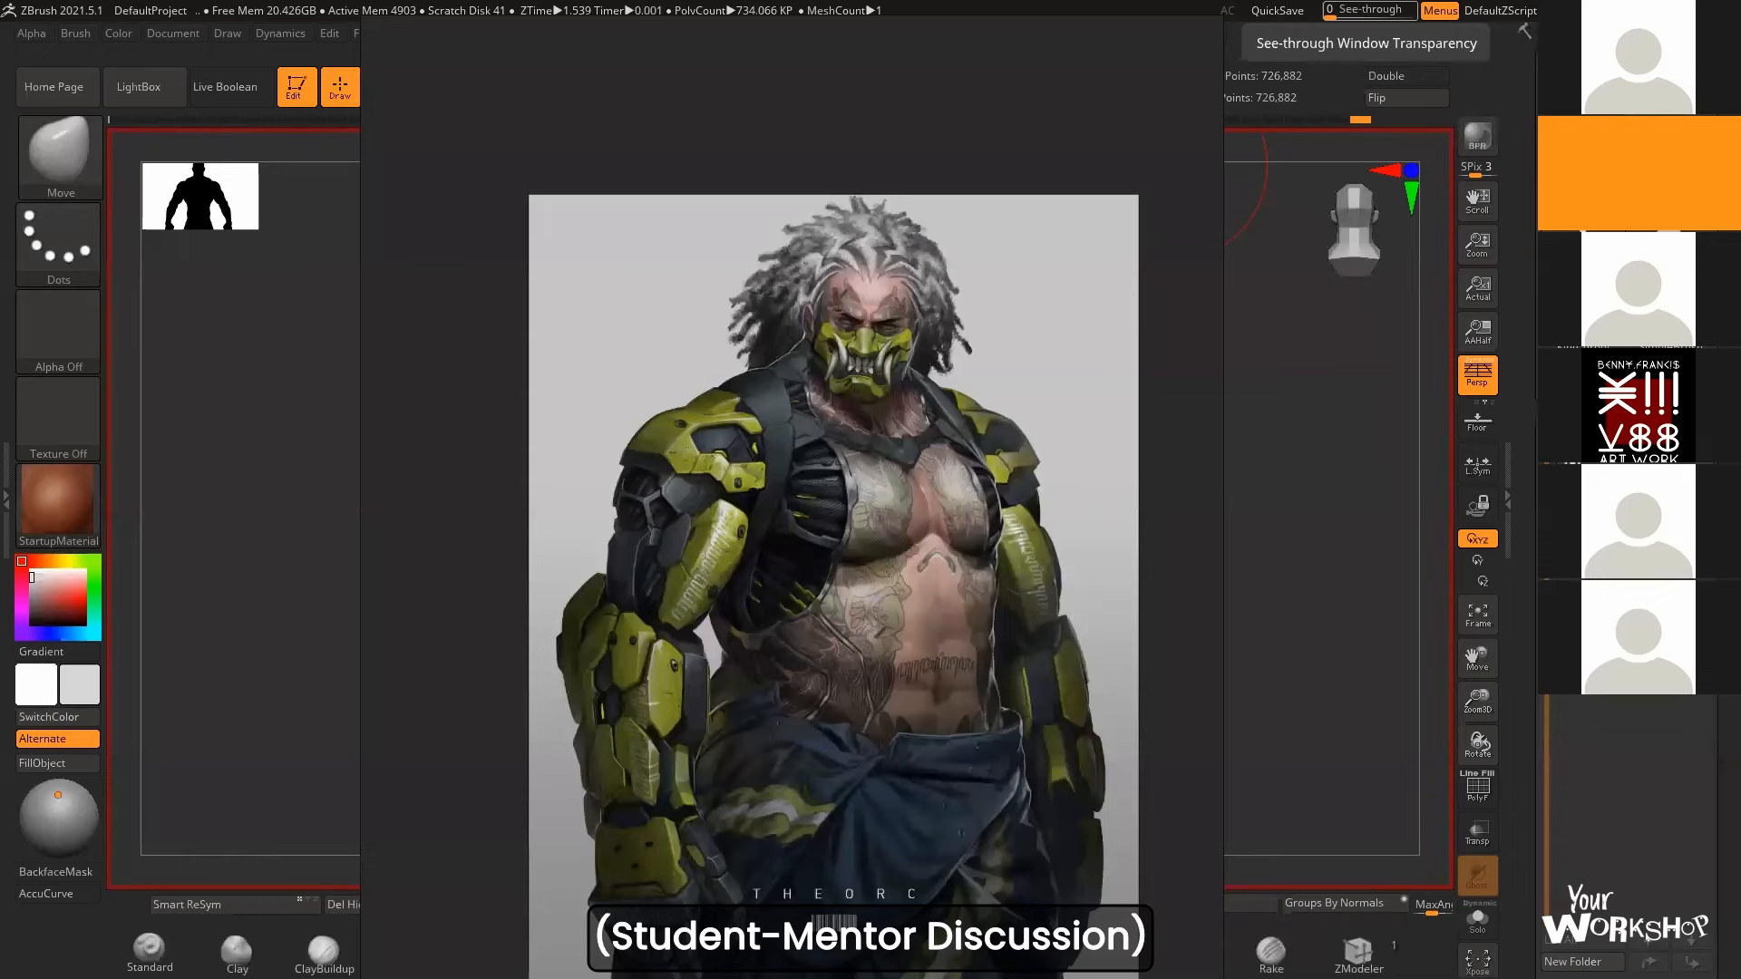
- Compare the orc's masked face, shoulder armour and upper arms with the full figure on the reference board
{"action": "scroll", "coordinate": [863, 312], "scroll_direction": "up", "scroll_amount": 5}
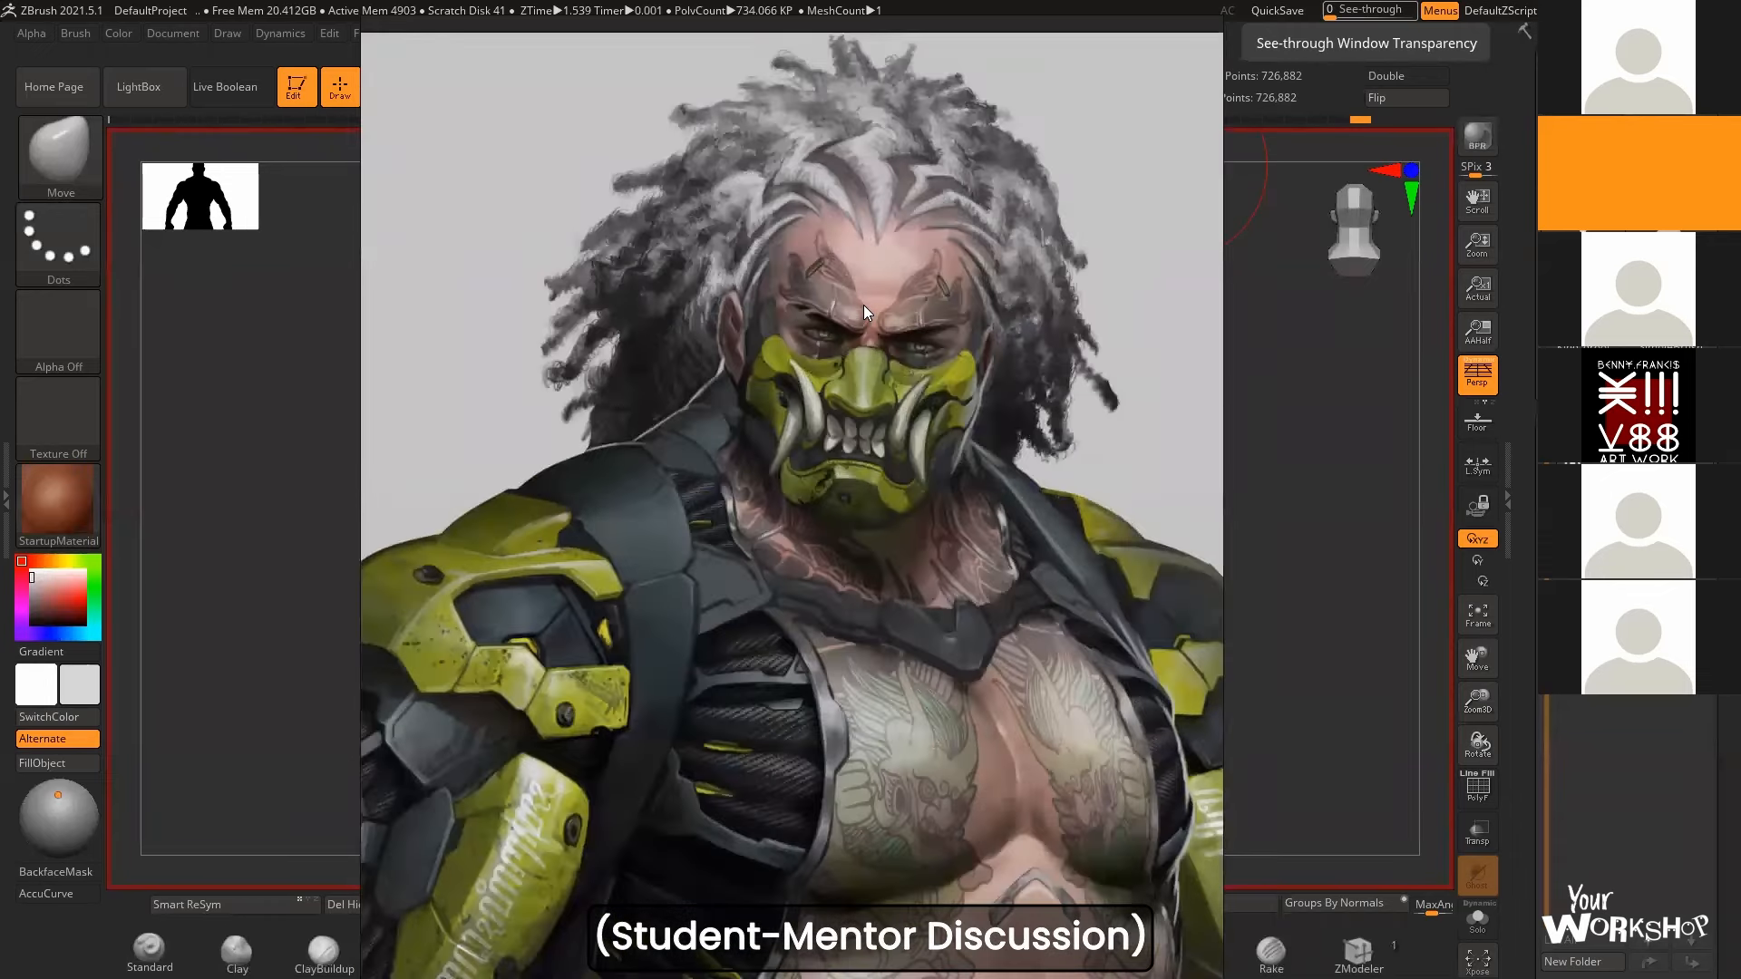
{"action": "scroll", "coordinate": [863, 305], "scroll_direction": "down", "scroll_amount": 6}
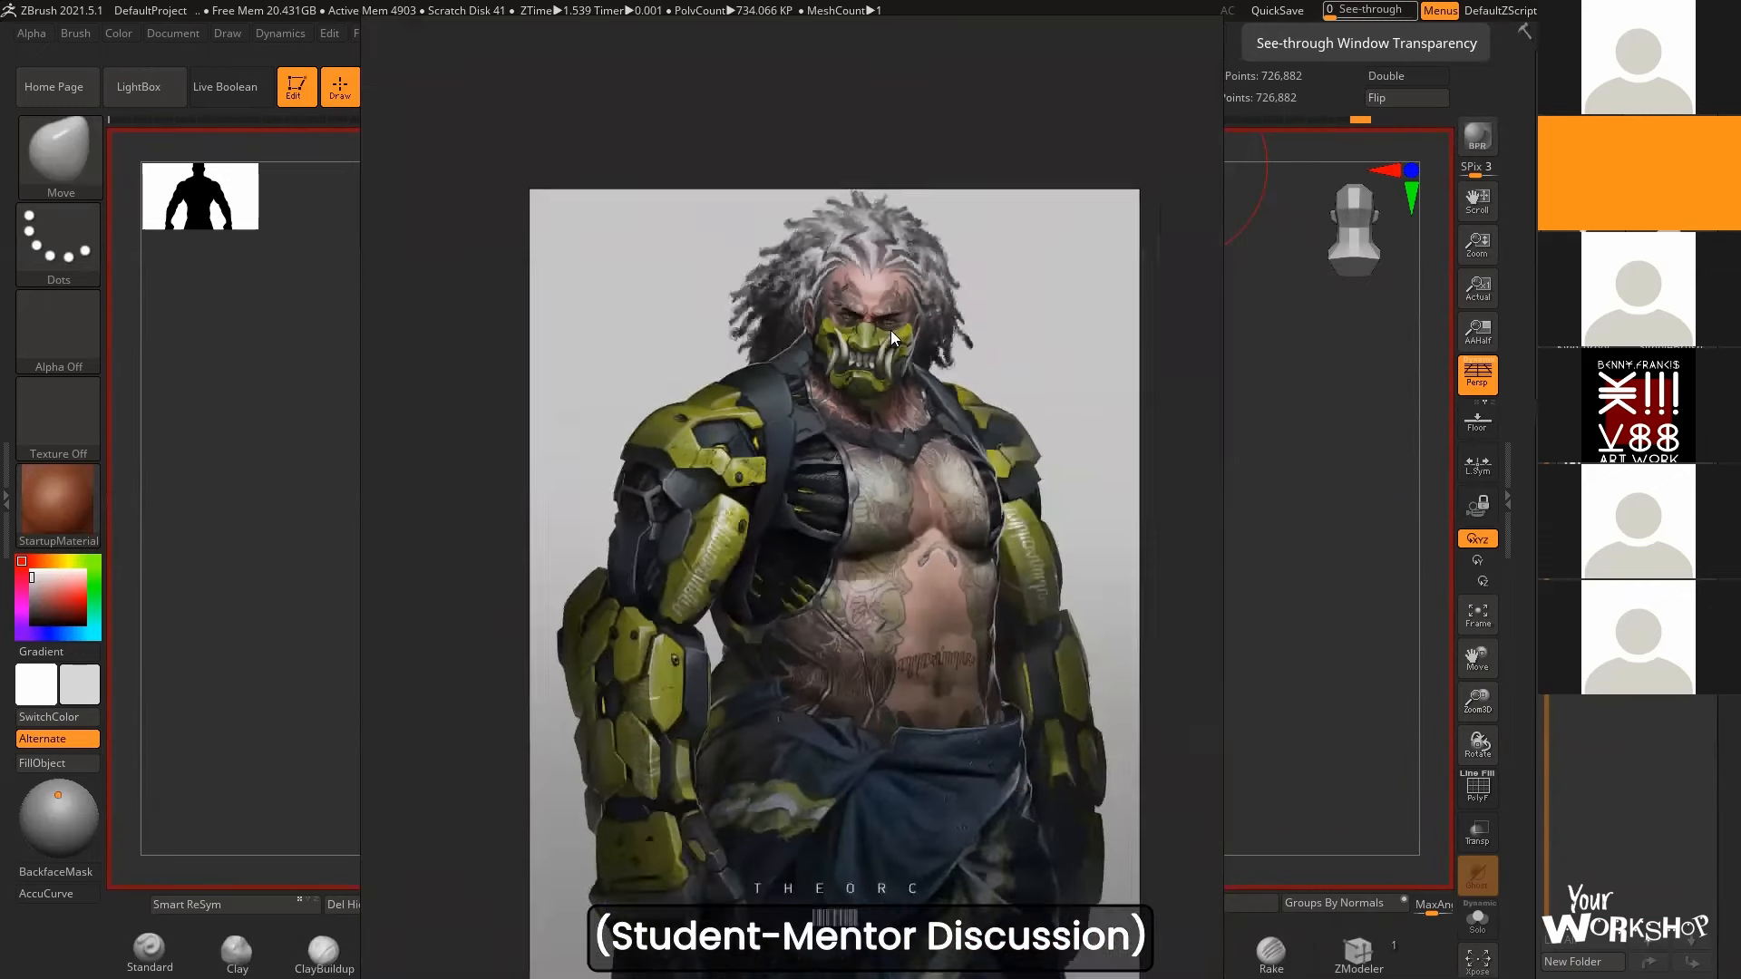
{"action": "scroll", "coordinate": [896, 390], "scroll_direction": "up", "scroll_amount": 1}
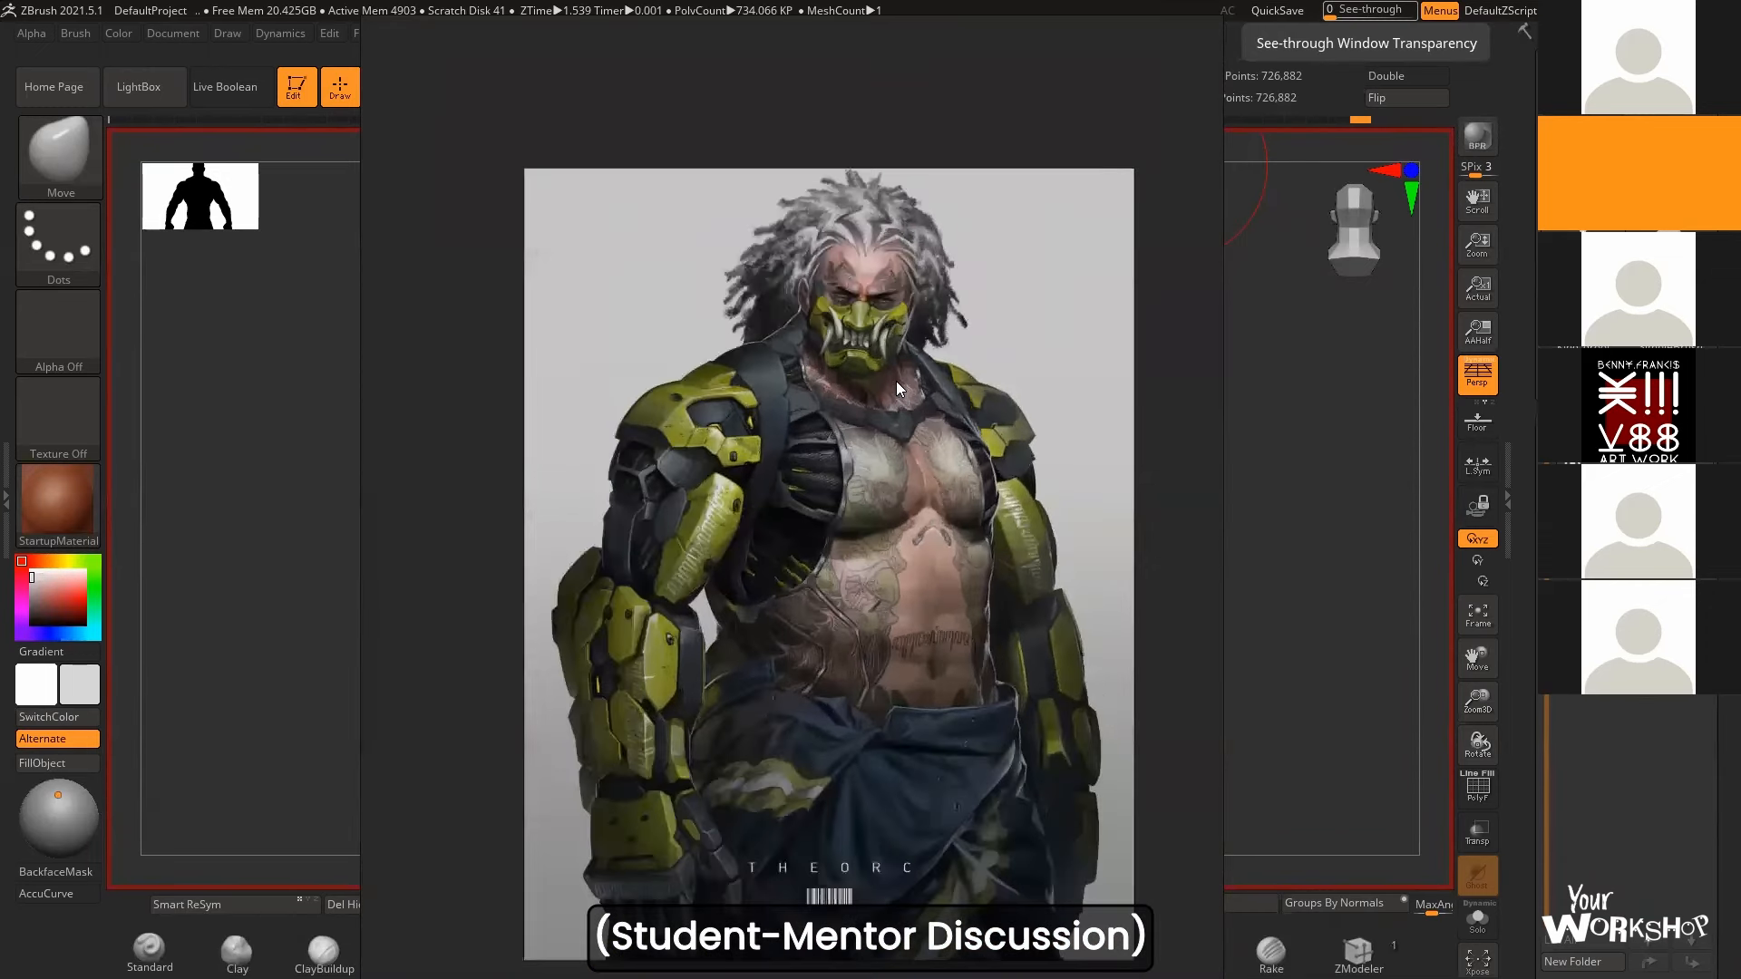
{"action": "scroll", "coordinate": [896, 377], "scroll_direction": "up", "scroll_amount": 1}
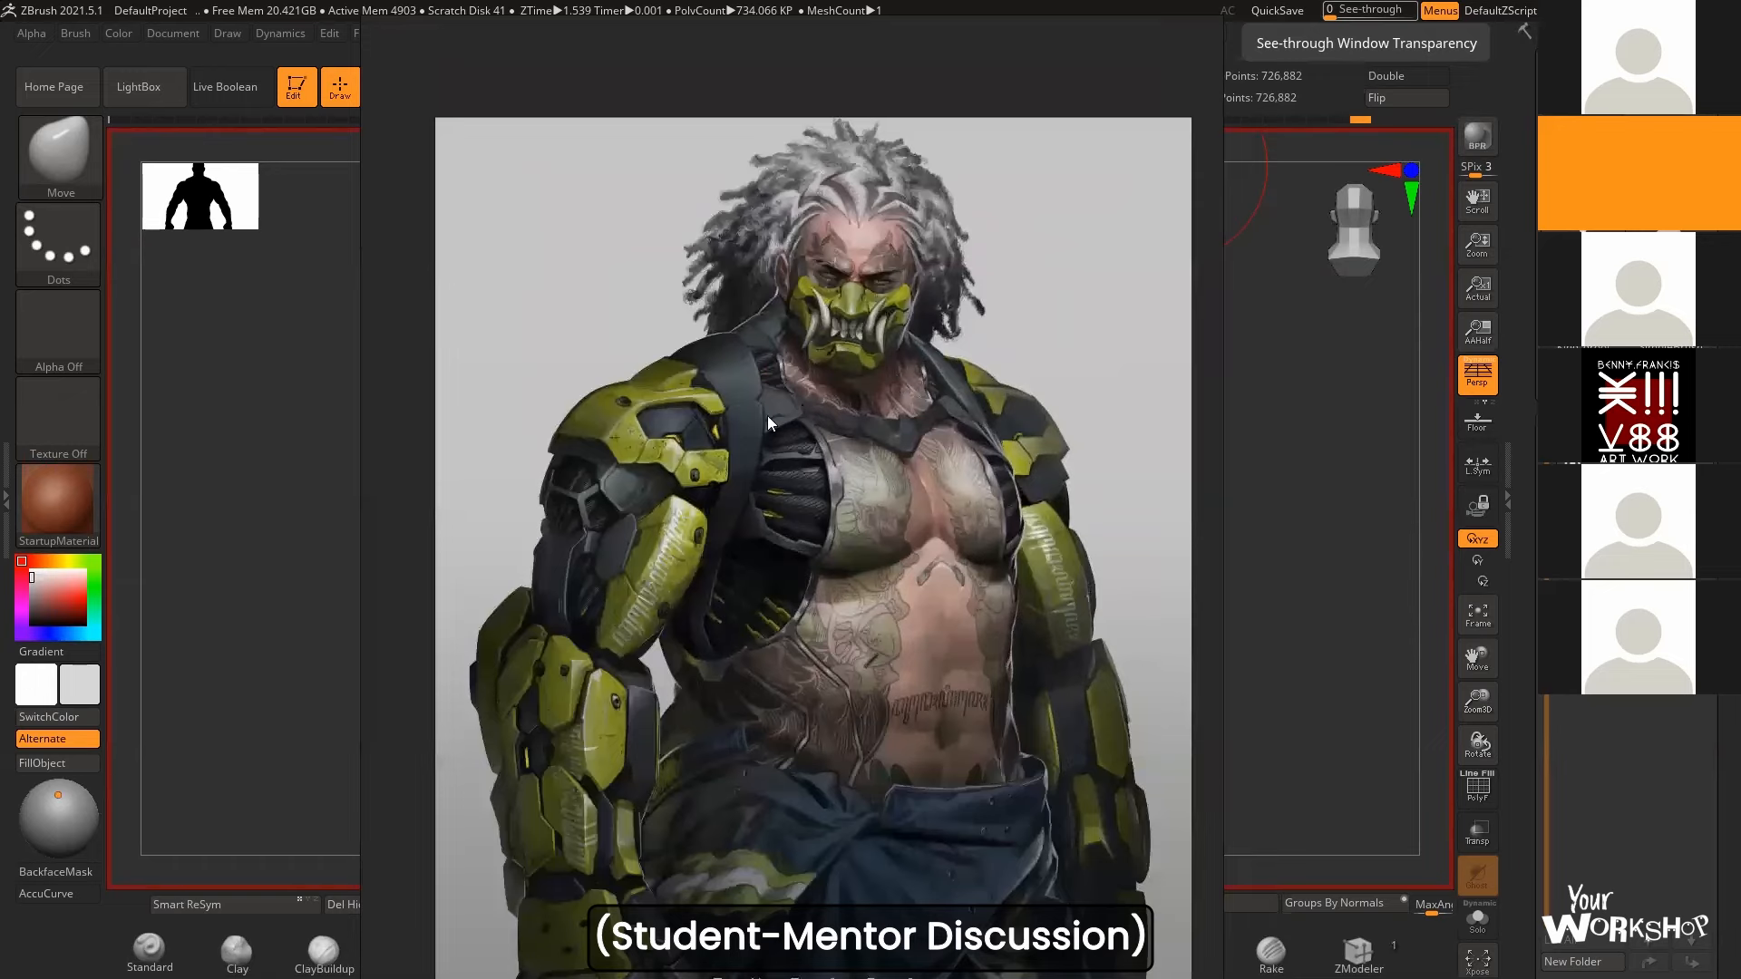
{"action": "scroll", "coordinate": [768, 417], "scroll_direction": "down", "scroll_amount": 1}
{"action": "scroll", "coordinate": [685, 445], "scroll_direction": "down", "scroll_amount": 1}
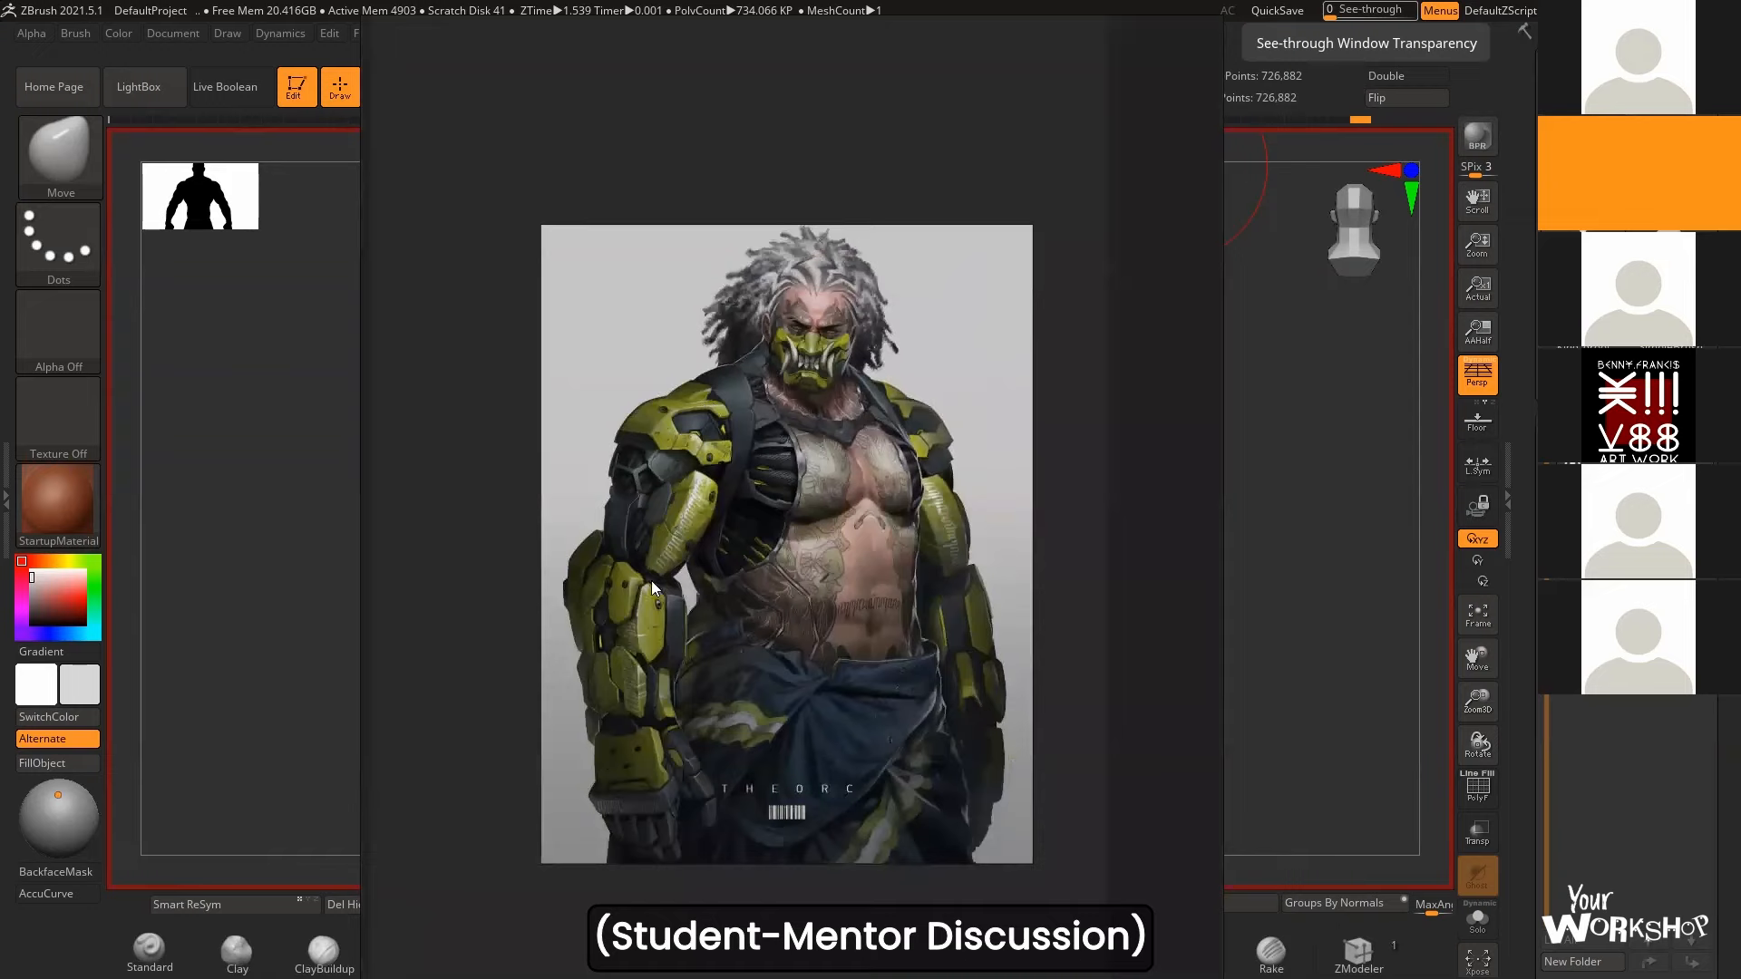
{"action": "scroll", "coordinate": [751, 432], "scroll_direction": "up", "scroll_amount": 3}
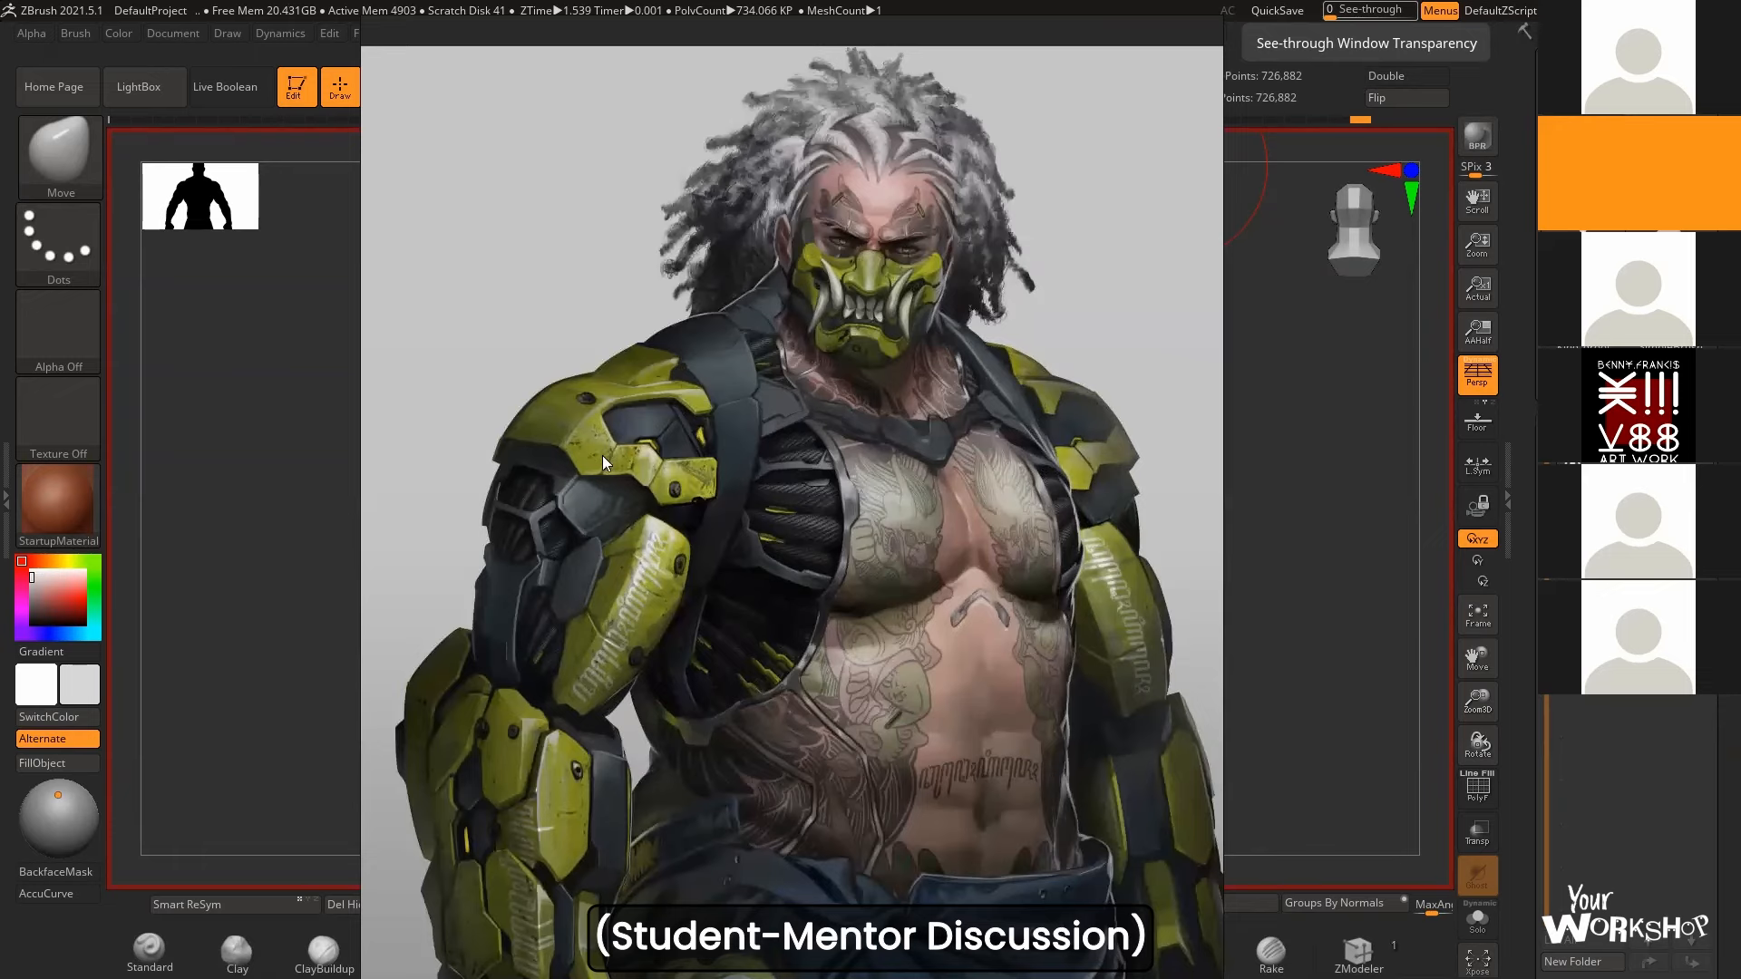
{"action": "scroll", "coordinate": [618, 453], "scroll_direction": "down", "scroll_amount": 4}
{"action": "scroll", "coordinate": [771, 459], "scroll_direction": "down", "scroll_amount": 2}
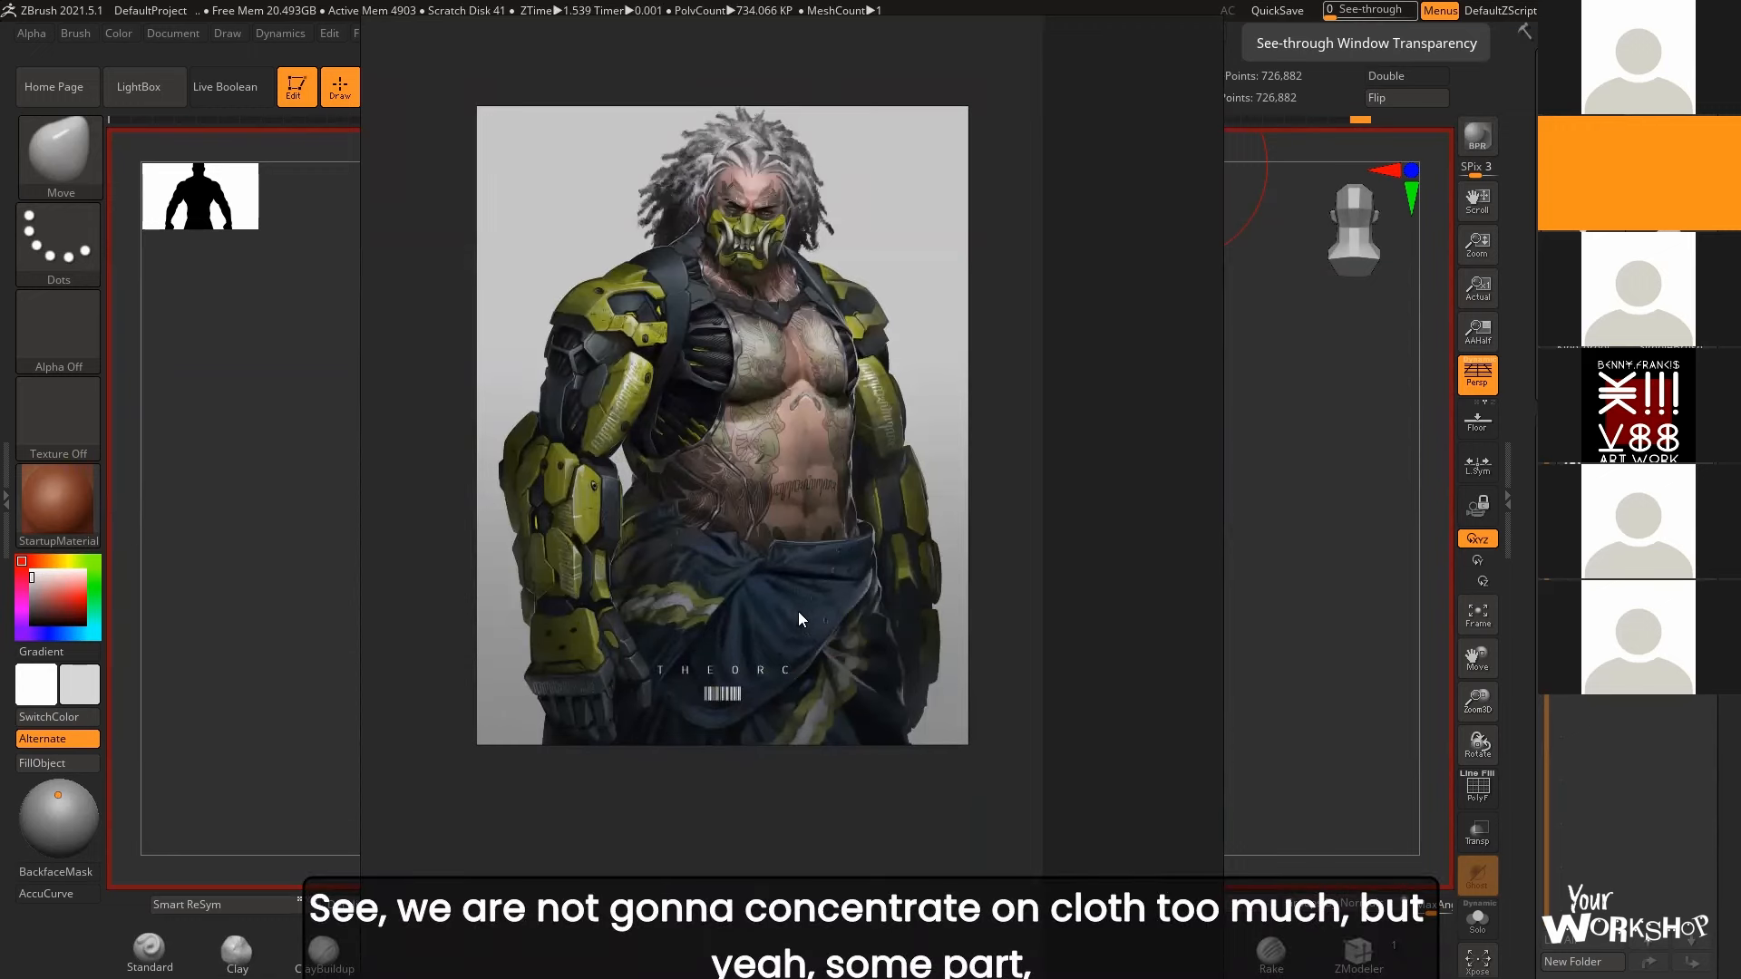
- Study the orc's posture, body proportions and facial expression to judge what type of fighter the character is
{"action": "scroll", "coordinate": [803, 366], "scroll_direction": "up", "scroll_amount": 6}
{"action": "mouse_move", "coordinate": [693, 36]}
{"action": "middle_mouse_down"}
{"action": "mouse_move", "coordinate": [782, 291]}
{"action": "mouse_move", "coordinate": [791, 399]}
{"action": "mouse_move", "coordinate": [738, 214]}
{"action": "middle_mouse_up"}
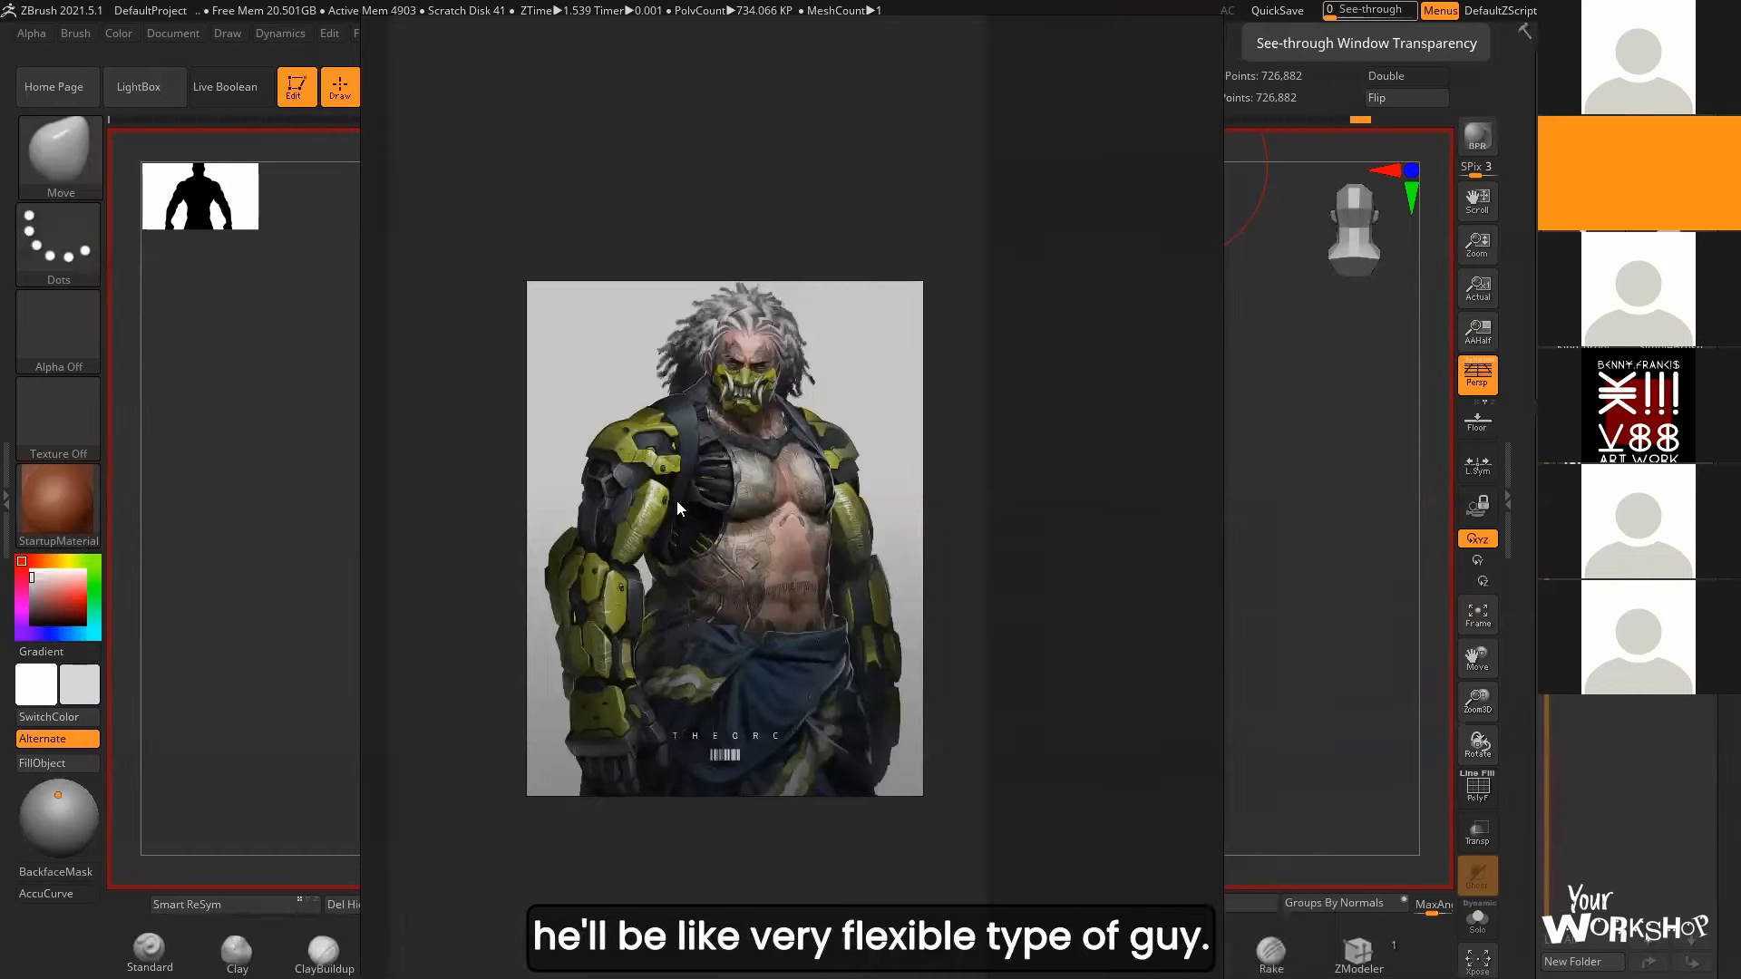
{"action": "scroll", "coordinate": [713, 475], "scroll_direction": "up", "scroll_amount": 1}
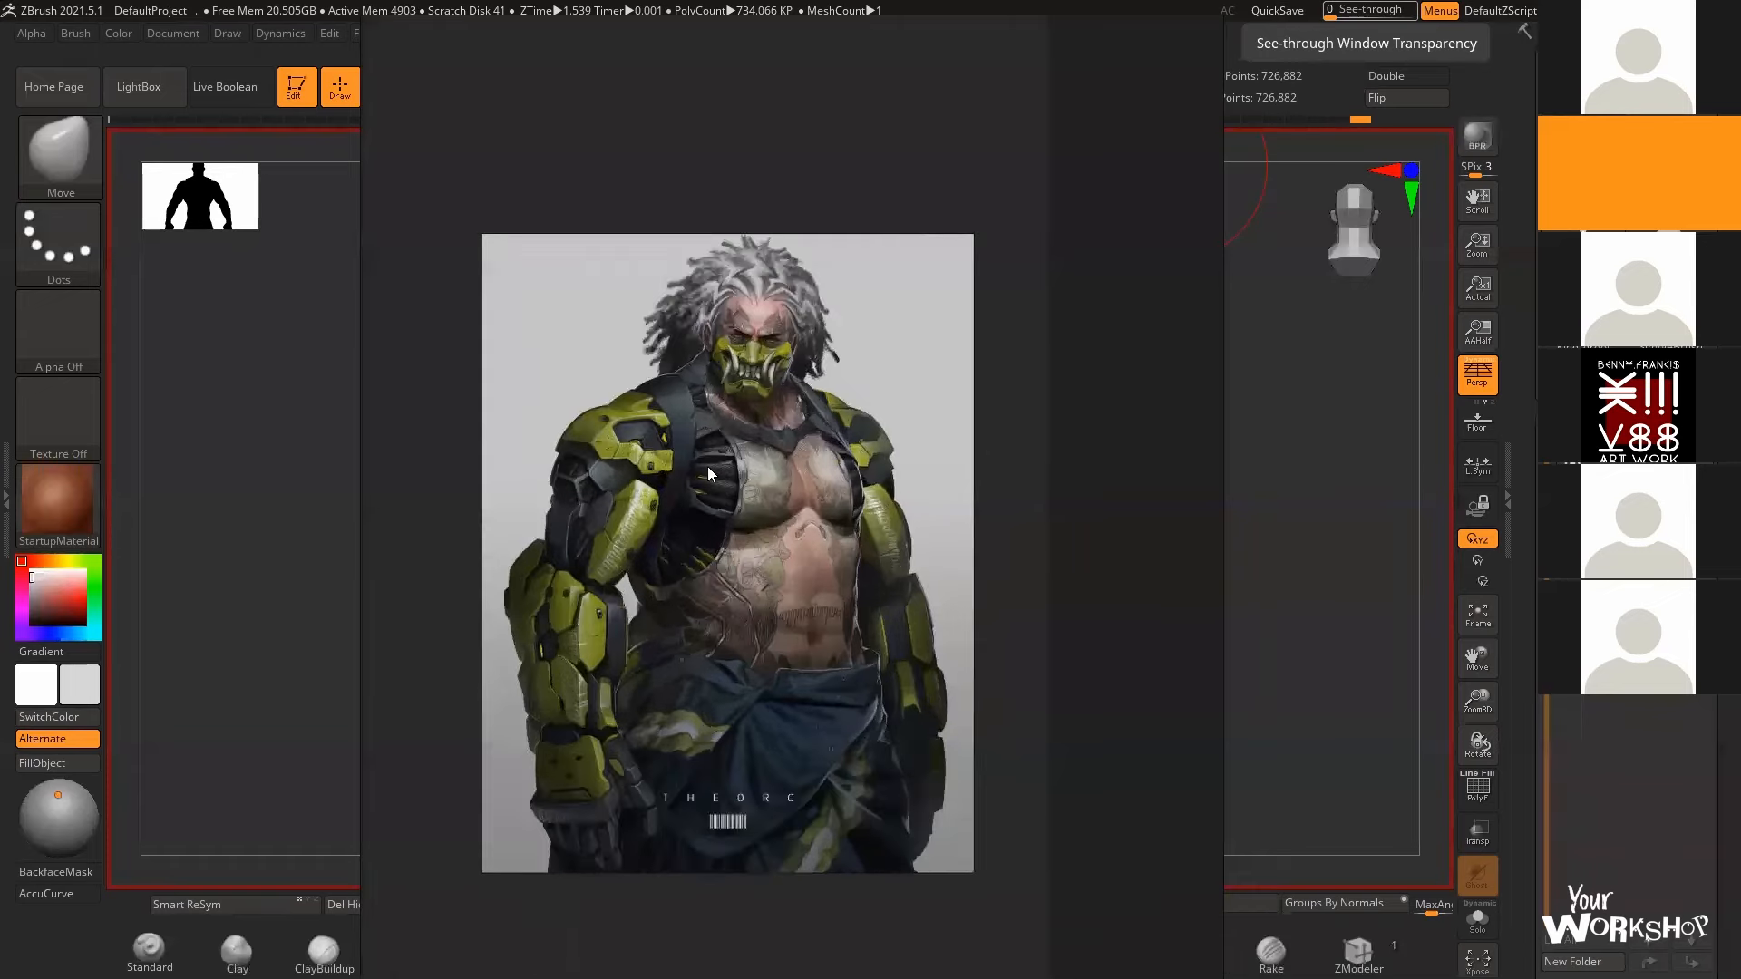
{"action": "scroll", "coordinate": [676, 395], "scroll_direction": "down", "scroll_amount": 1}
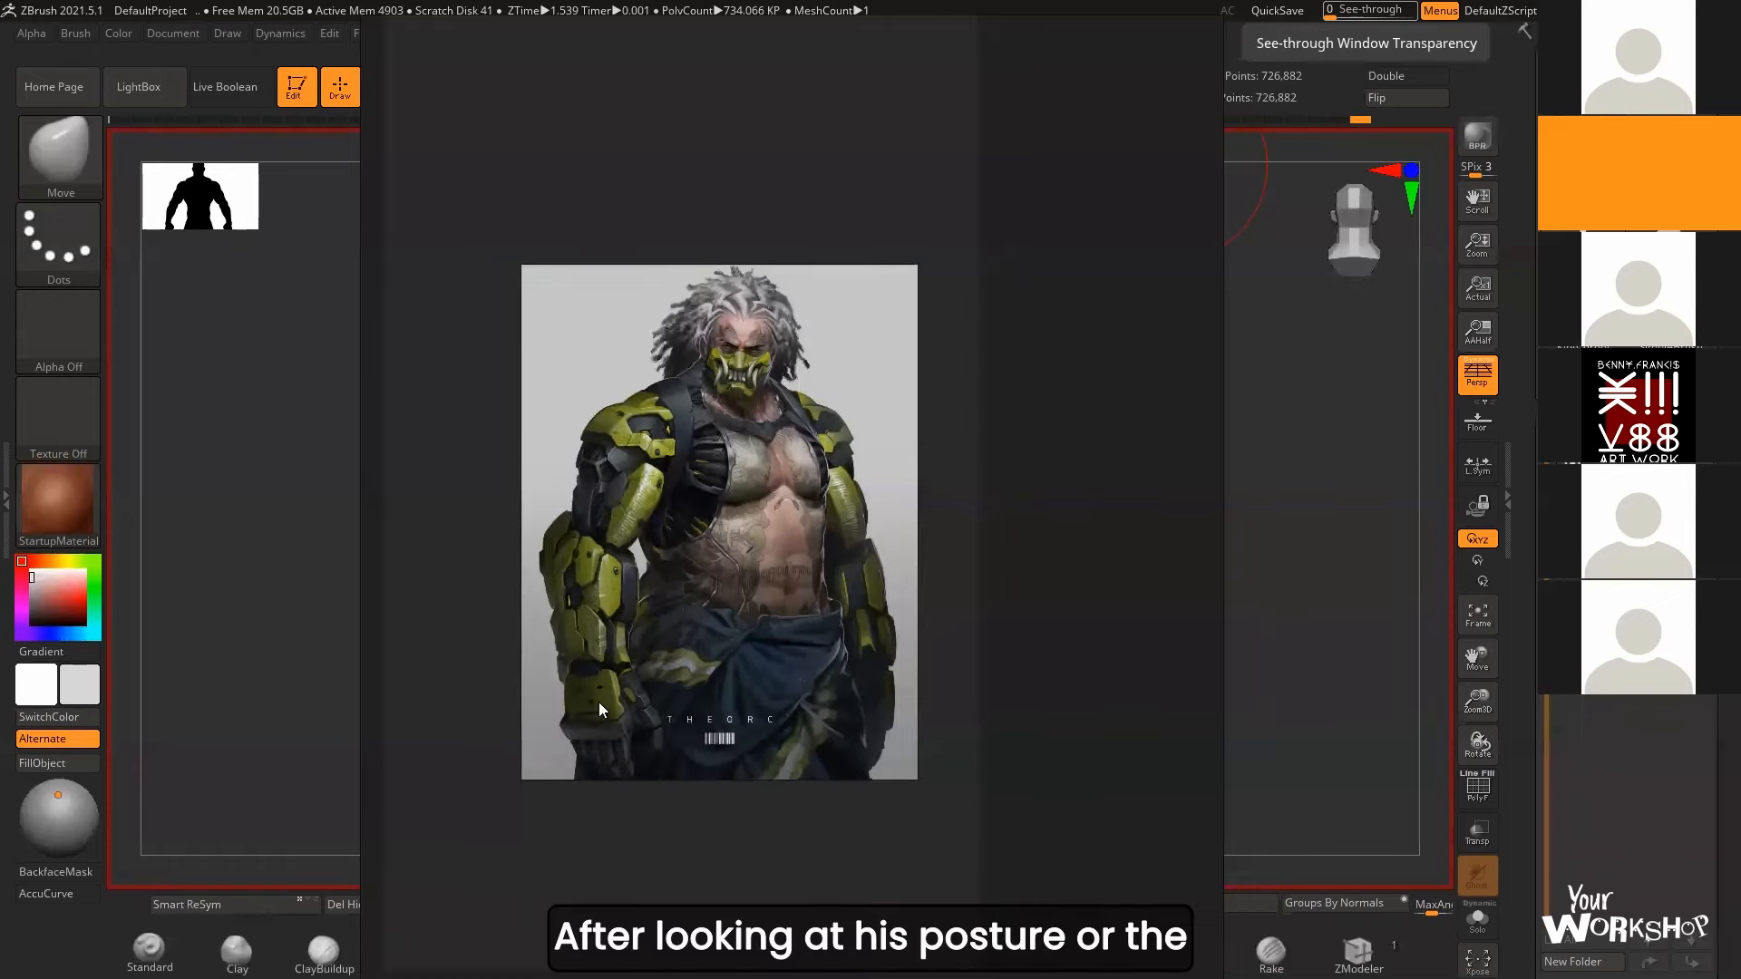
{"action": "scroll", "coordinate": [787, 354], "scroll_direction": "up", "scroll_amount": 2}
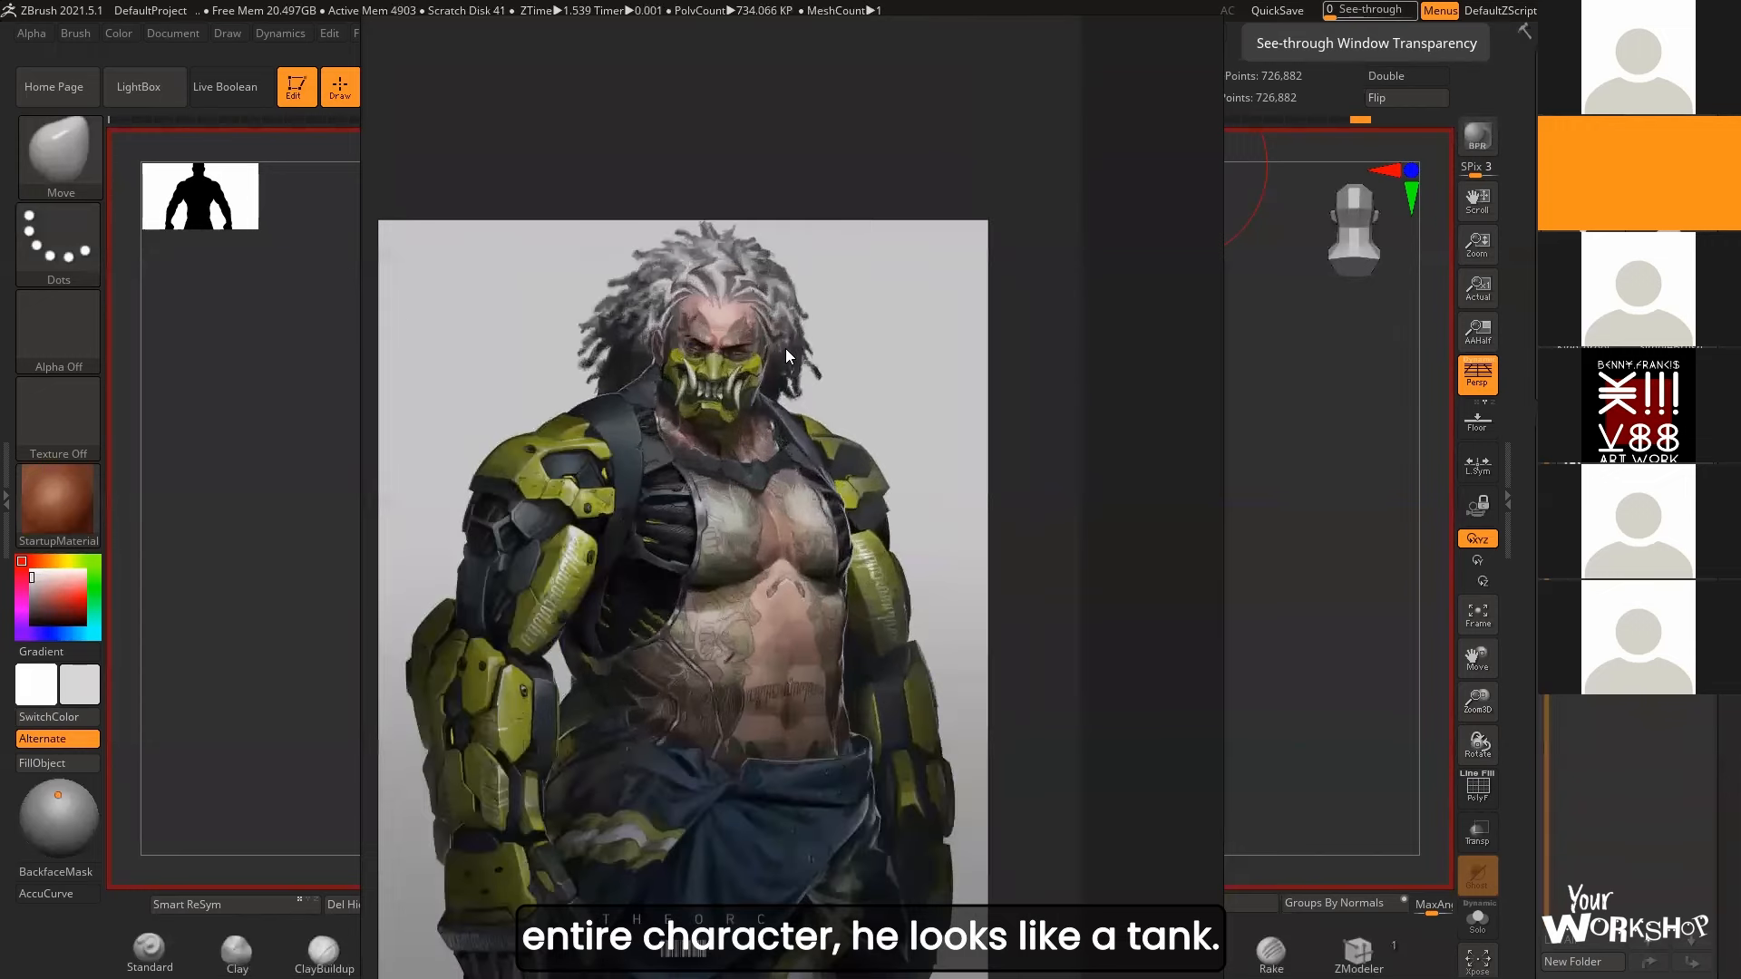
{"action": "scroll", "coordinate": [715, 348], "scroll_direction": "up", "scroll_amount": 3}
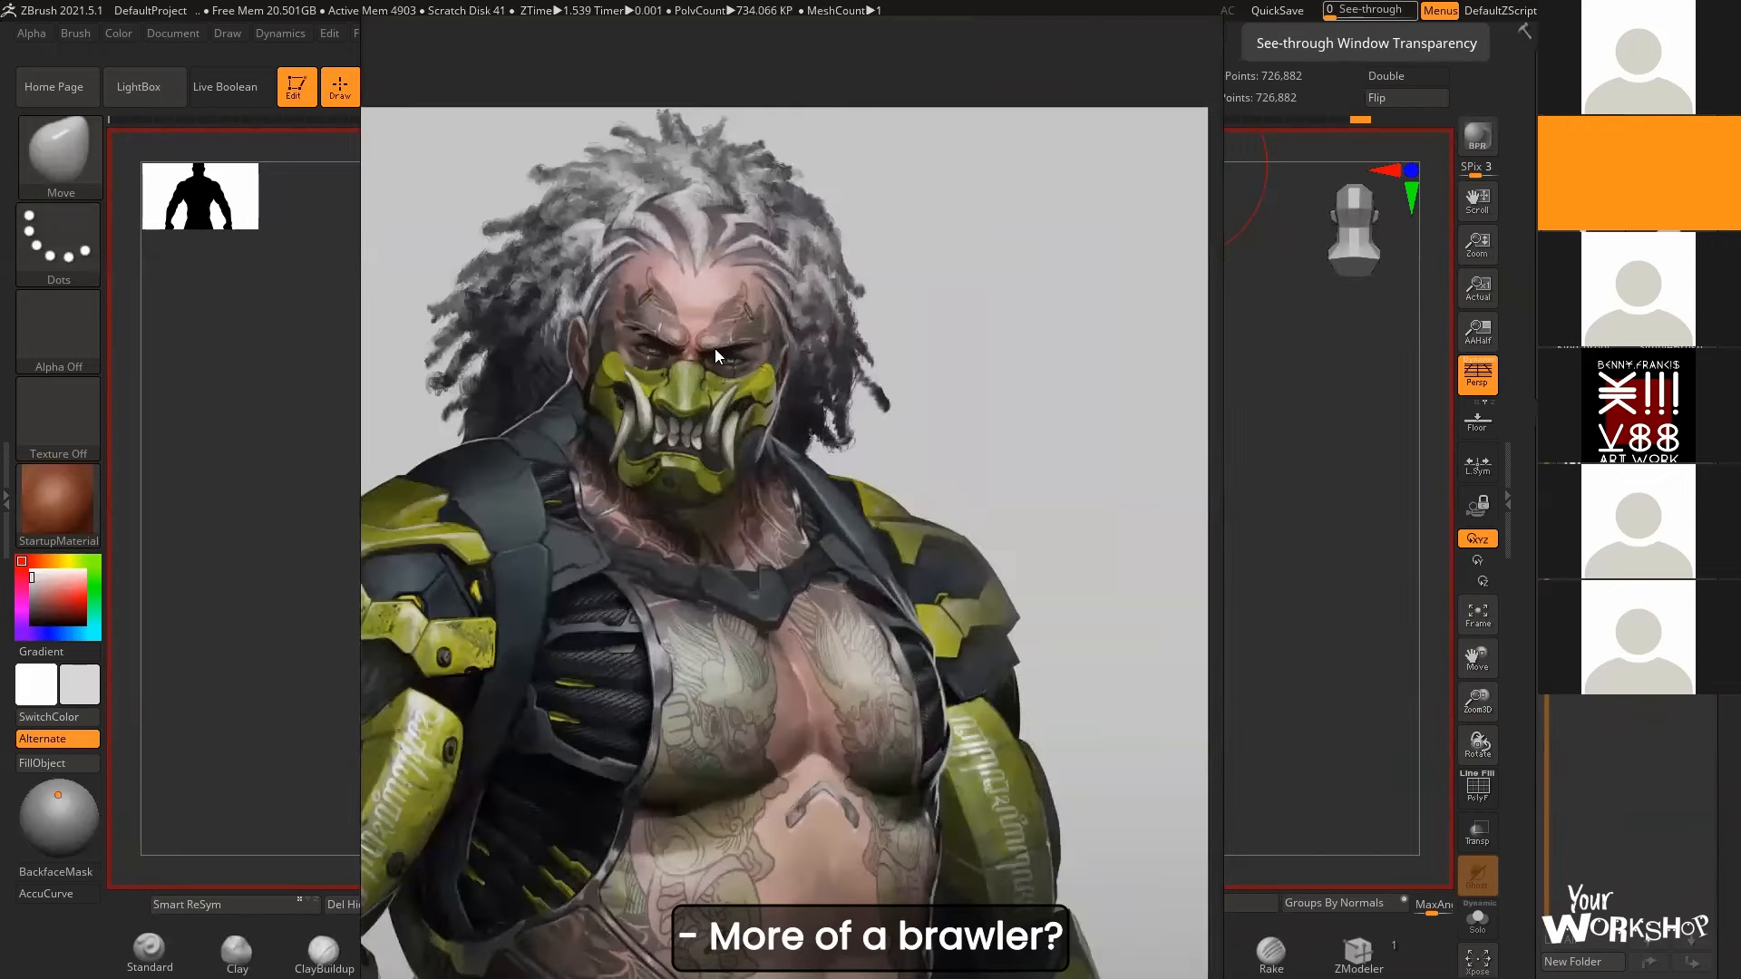
{"action": "scroll", "coordinate": [715, 354], "scroll_direction": "up", "scroll_amount": 1}
{"action": "scroll", "coordinate": [713, 354], "scroll_direction": "down", "scroll_amount": 4}
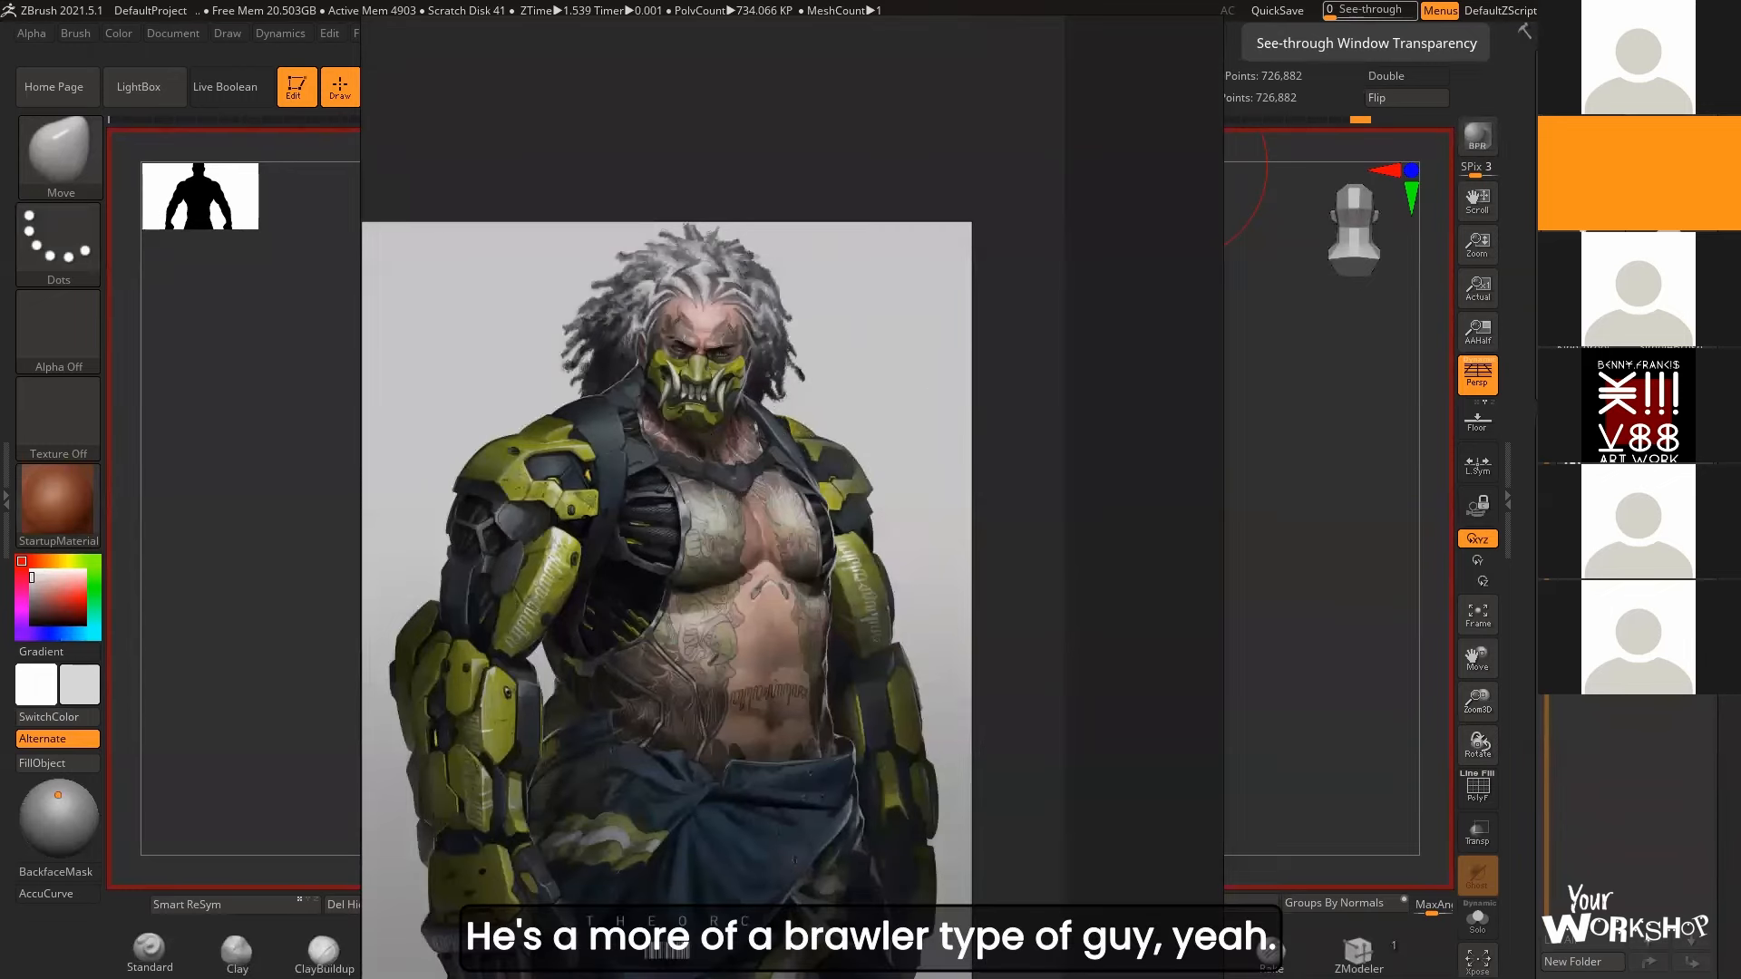
{"action": "scroll", "coordinate": [706, 475], "scroll_direction": "down", "scroll_amount": 3}
{"action": "scroll", "coordinate": [656, 674], "scroll_direction": "up", "scroll_amount": 3}
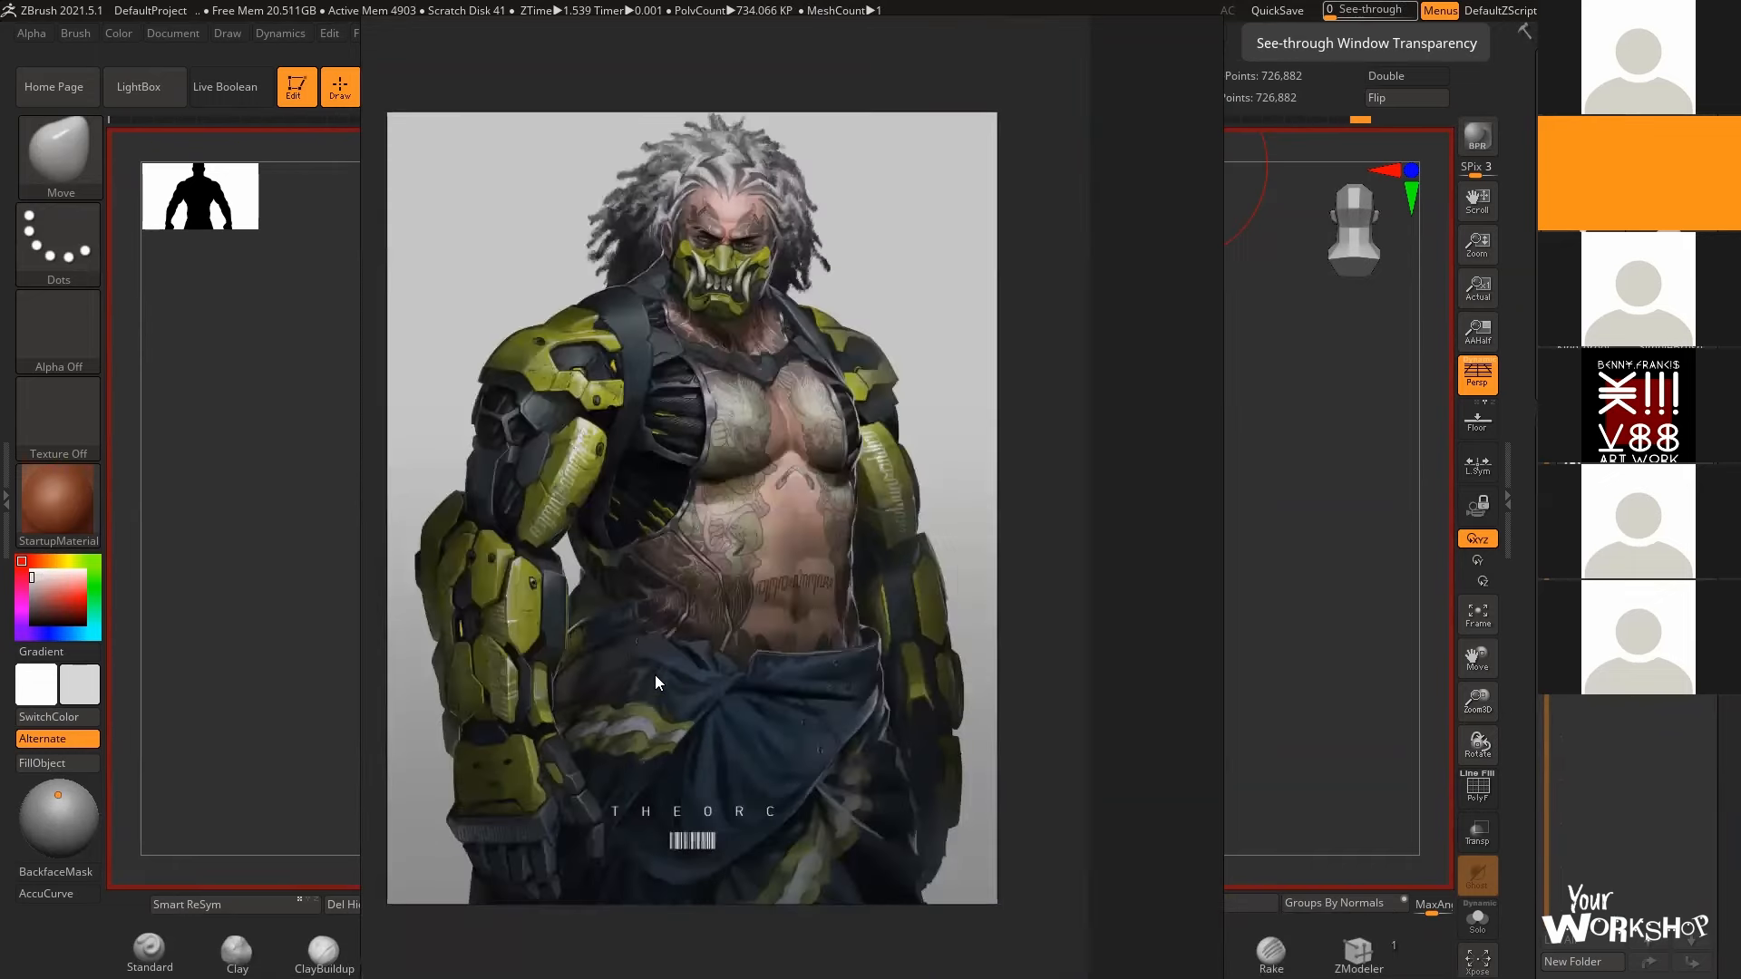
- Examine the orc's armoured forearm, hand and waist cloth, and hide the reference board to uncover the base body
{"action": "middle_click_drag", "start_coordinate": [518, 819], "coordinate": [623, 548]}
{"action": "scroll", "coordinate": [628, 546], "scroll_direction": "up", "scroll_amount": 2}
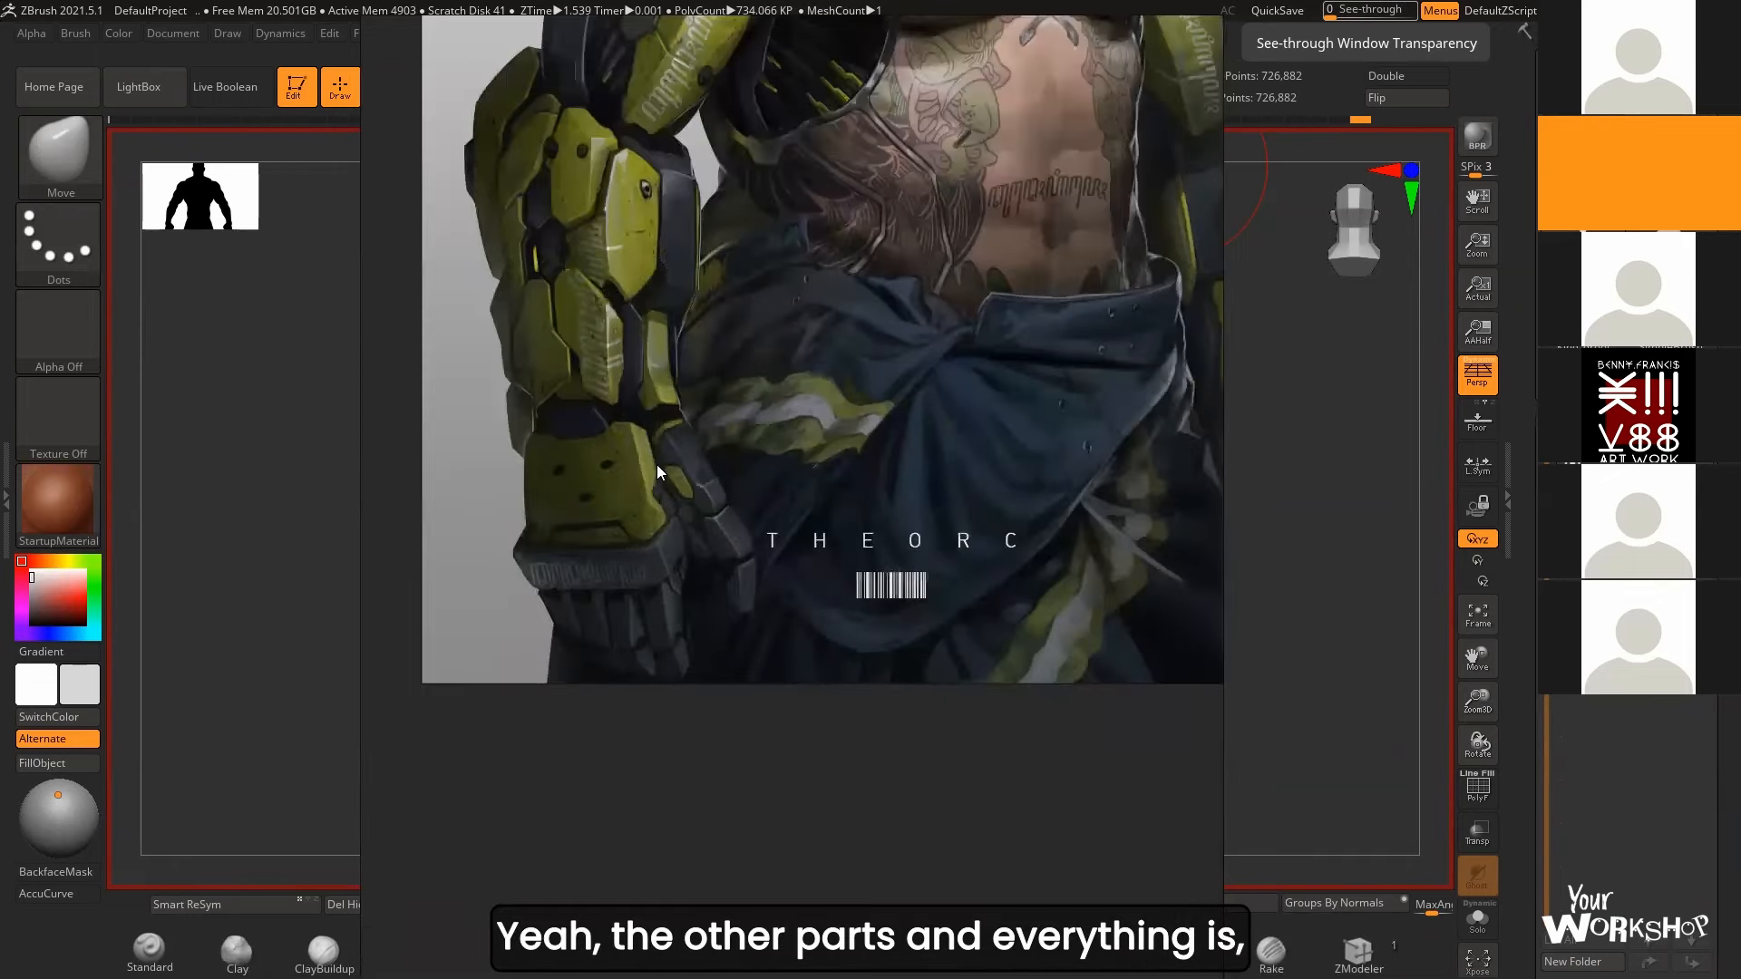
{"action": "scroll", "coordinate": [758, 381], "scroll_direction": "down", "scroll_amount": 5}
{"action": "scroll", "coordinate": [822, 437], "scroll_direction": "up", "scroll_amount": 3}
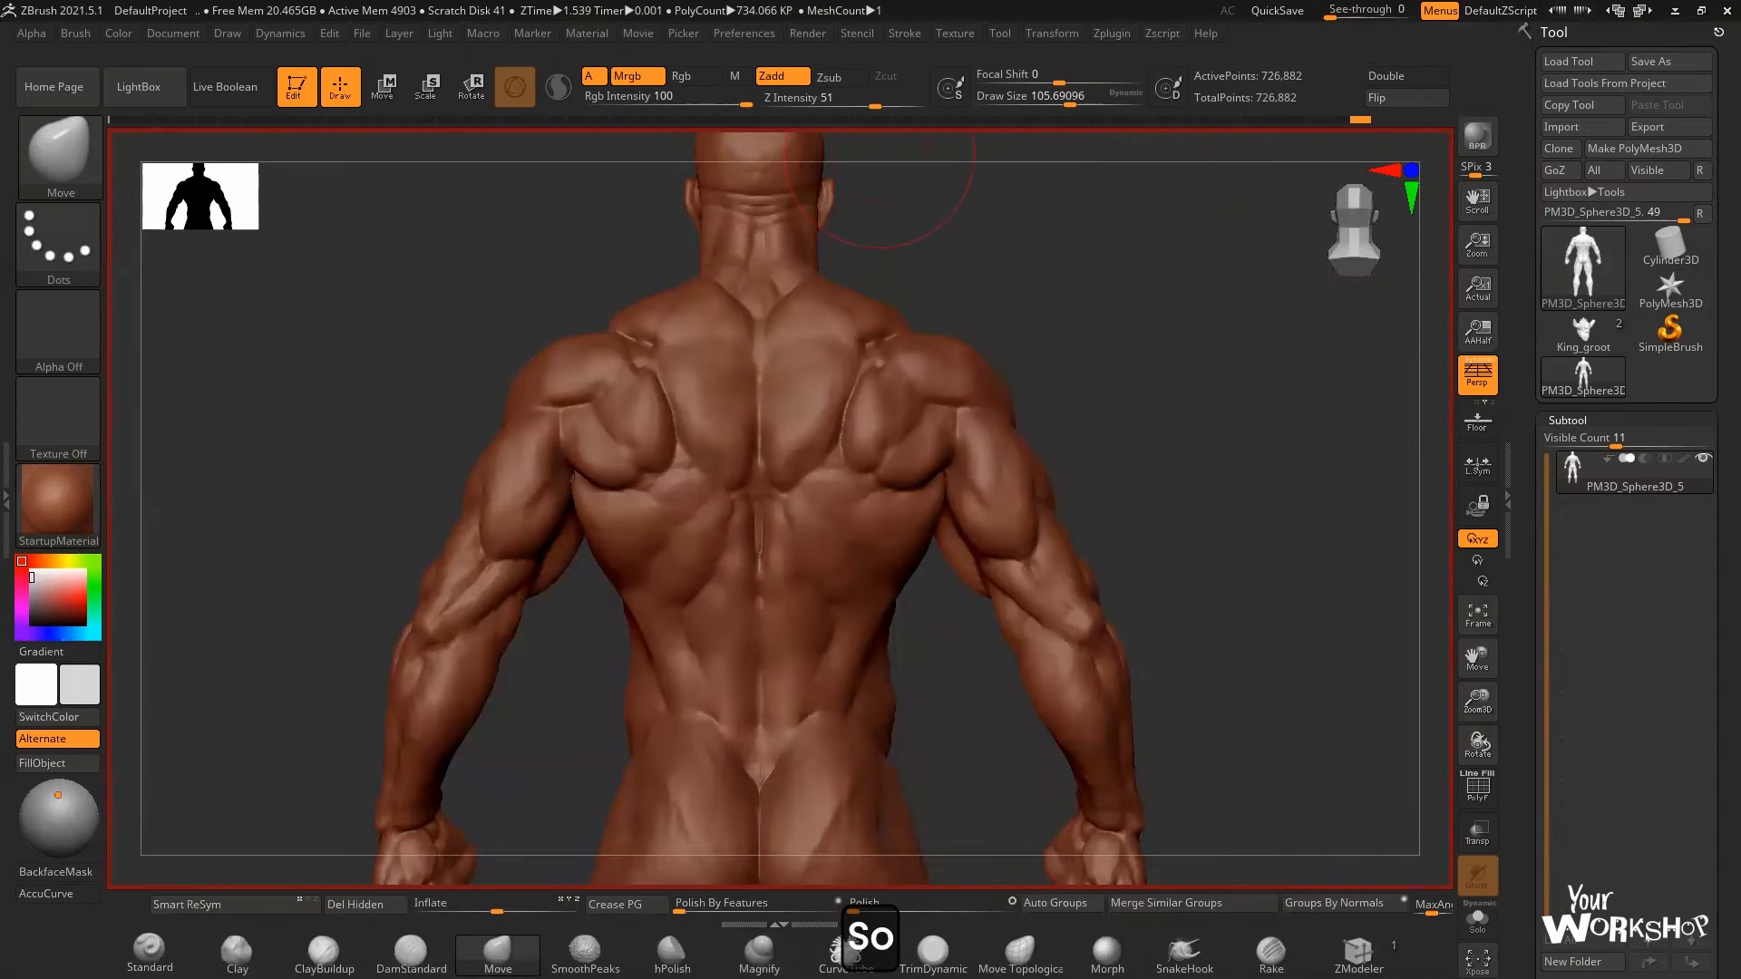
- Inspect the muscular base body from the front, checking the chest, arms and hands against the orc's proportions
{"action": "mouse_move", "coordinate": [1101, 329]}
{"action": "left_mouse_down"}
{"action": "mouse_move", "coordinate": [1139, 264]}
{"action": "mouse_move", "coordinate": [1102, 310]}
{"action": "mouse_move", "coordinate": [1091, 284]}
{"action": "left_mouse_up"}
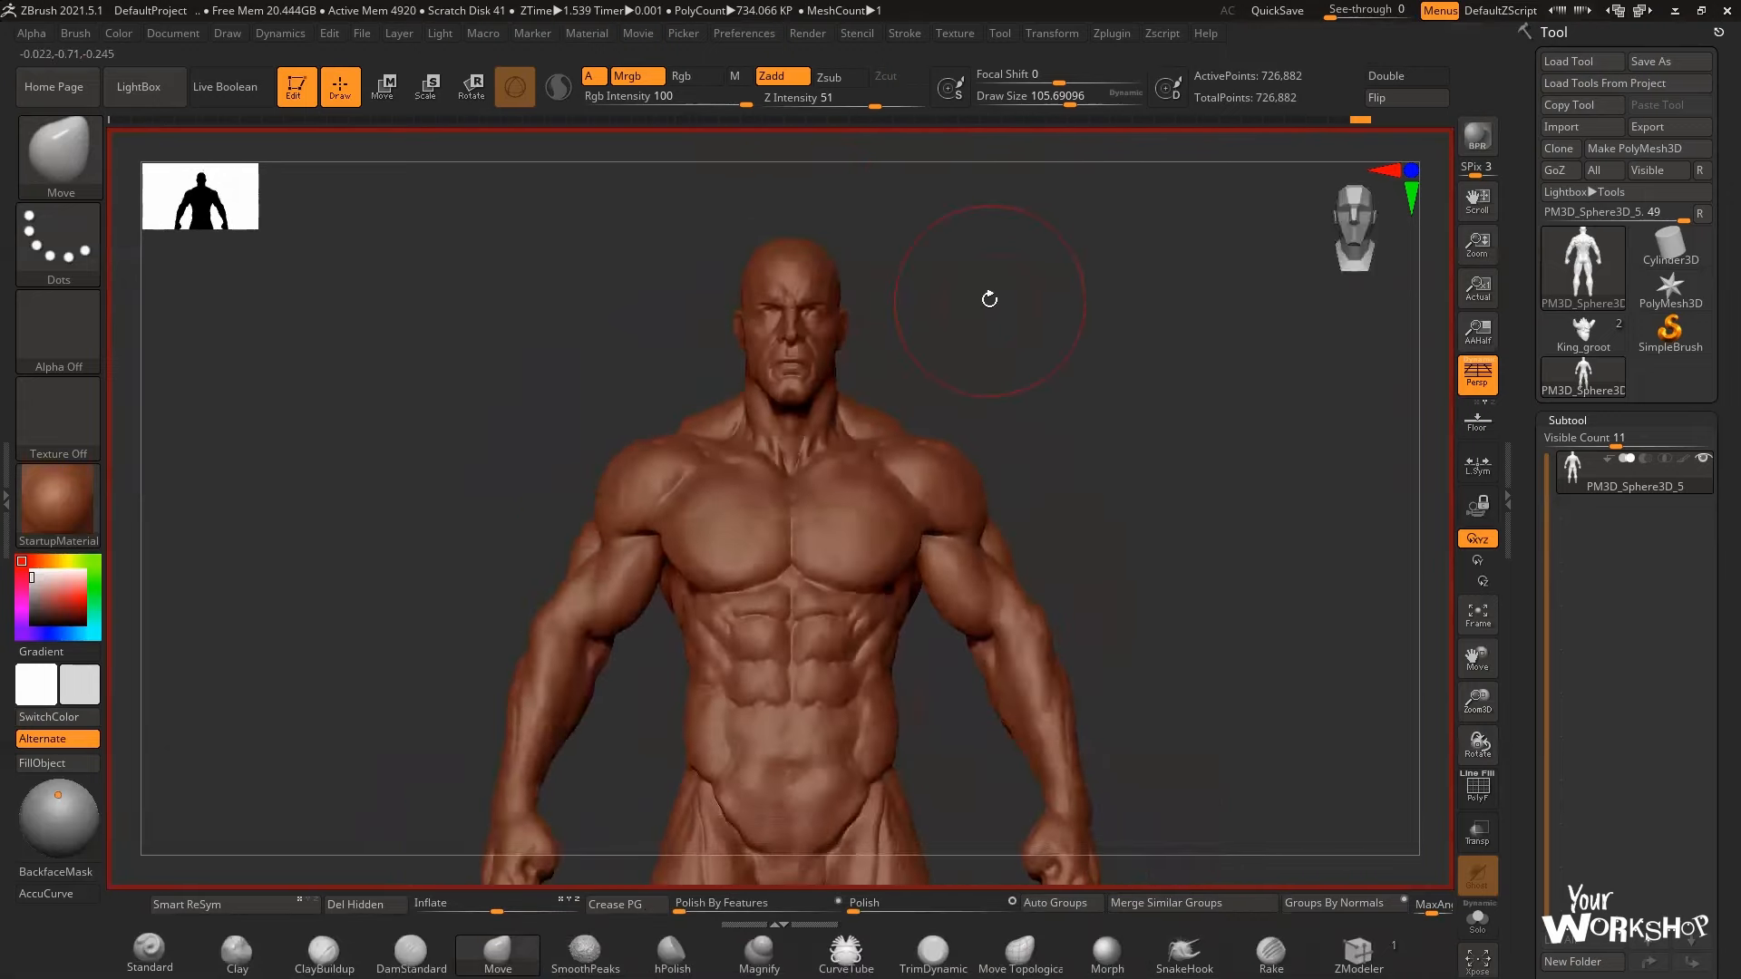
{"action": "key", "text": "space"}
{"action": "left_click_drag", "start_coordinate": [987, 307], "coordinate": [1025, 341], "text": "alt"}
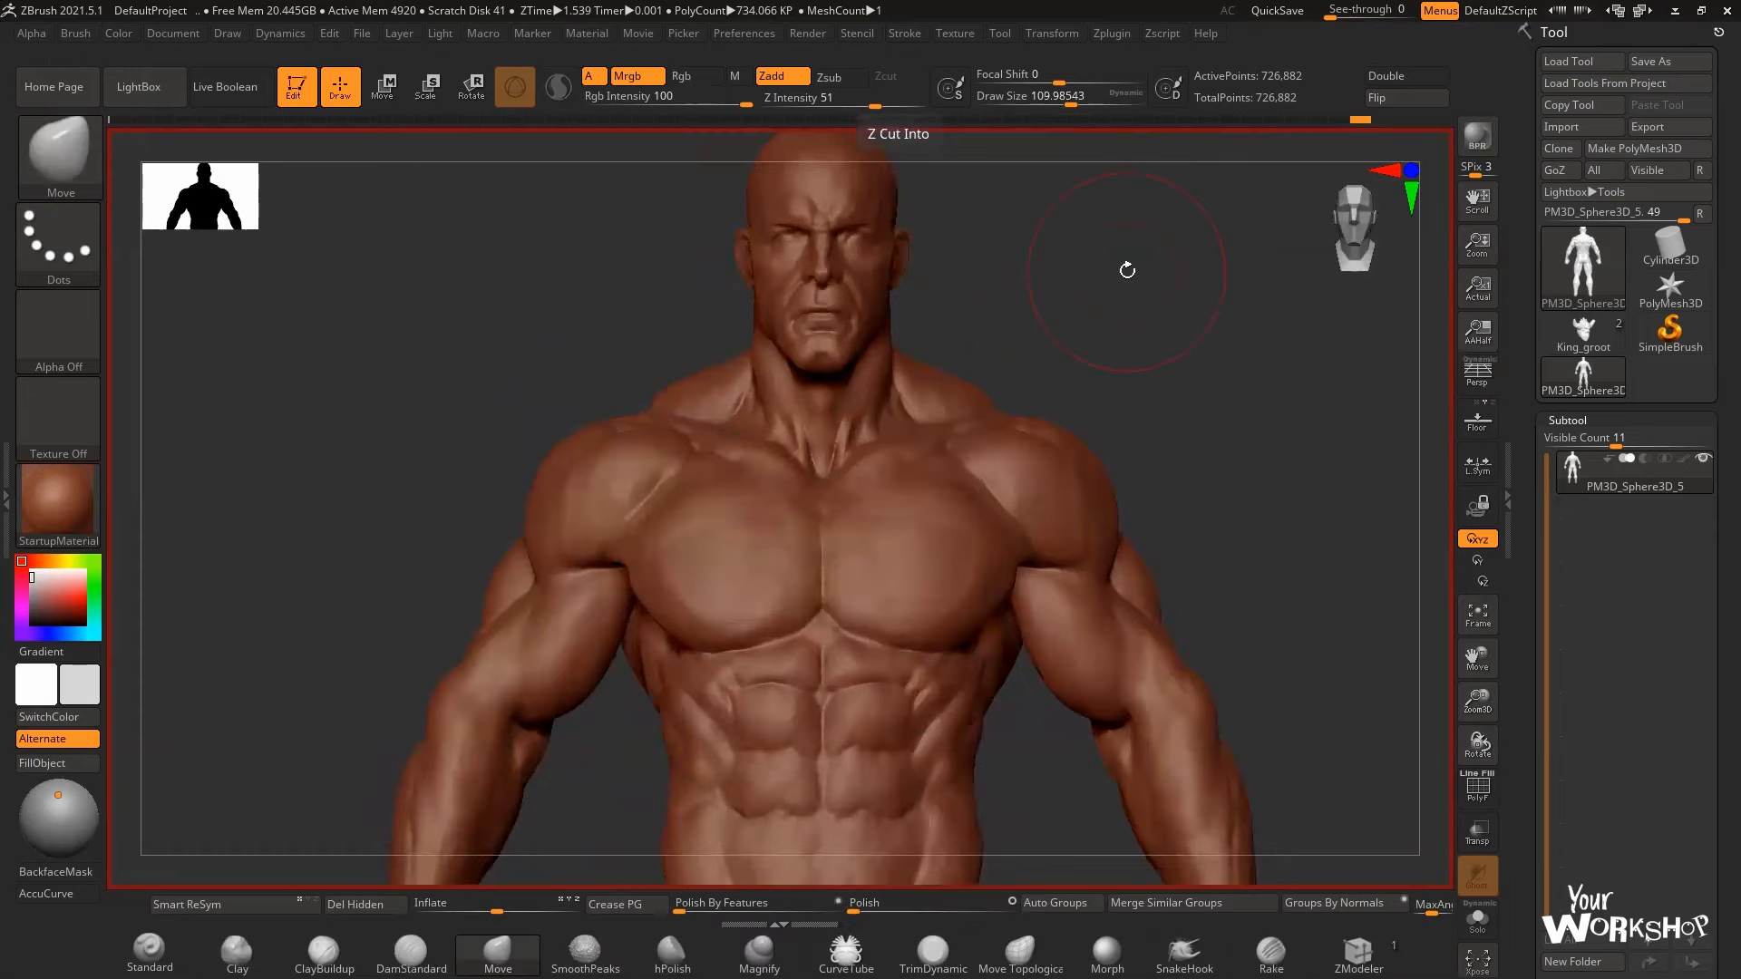
{"action": "mouse_move", "coordinate": [1125, 310]}
{"action": "left_mouse_down", "text": "alt"}
{"action": "mouse_move", "coordinate": [1124, 340]}
{"action": "mouse_move", "coordinate": [1039, 337]}
{"action": "mouse_move", "coordinate": [1007, 220]}
{"action": "left_mouse_up", "text": "alt"}
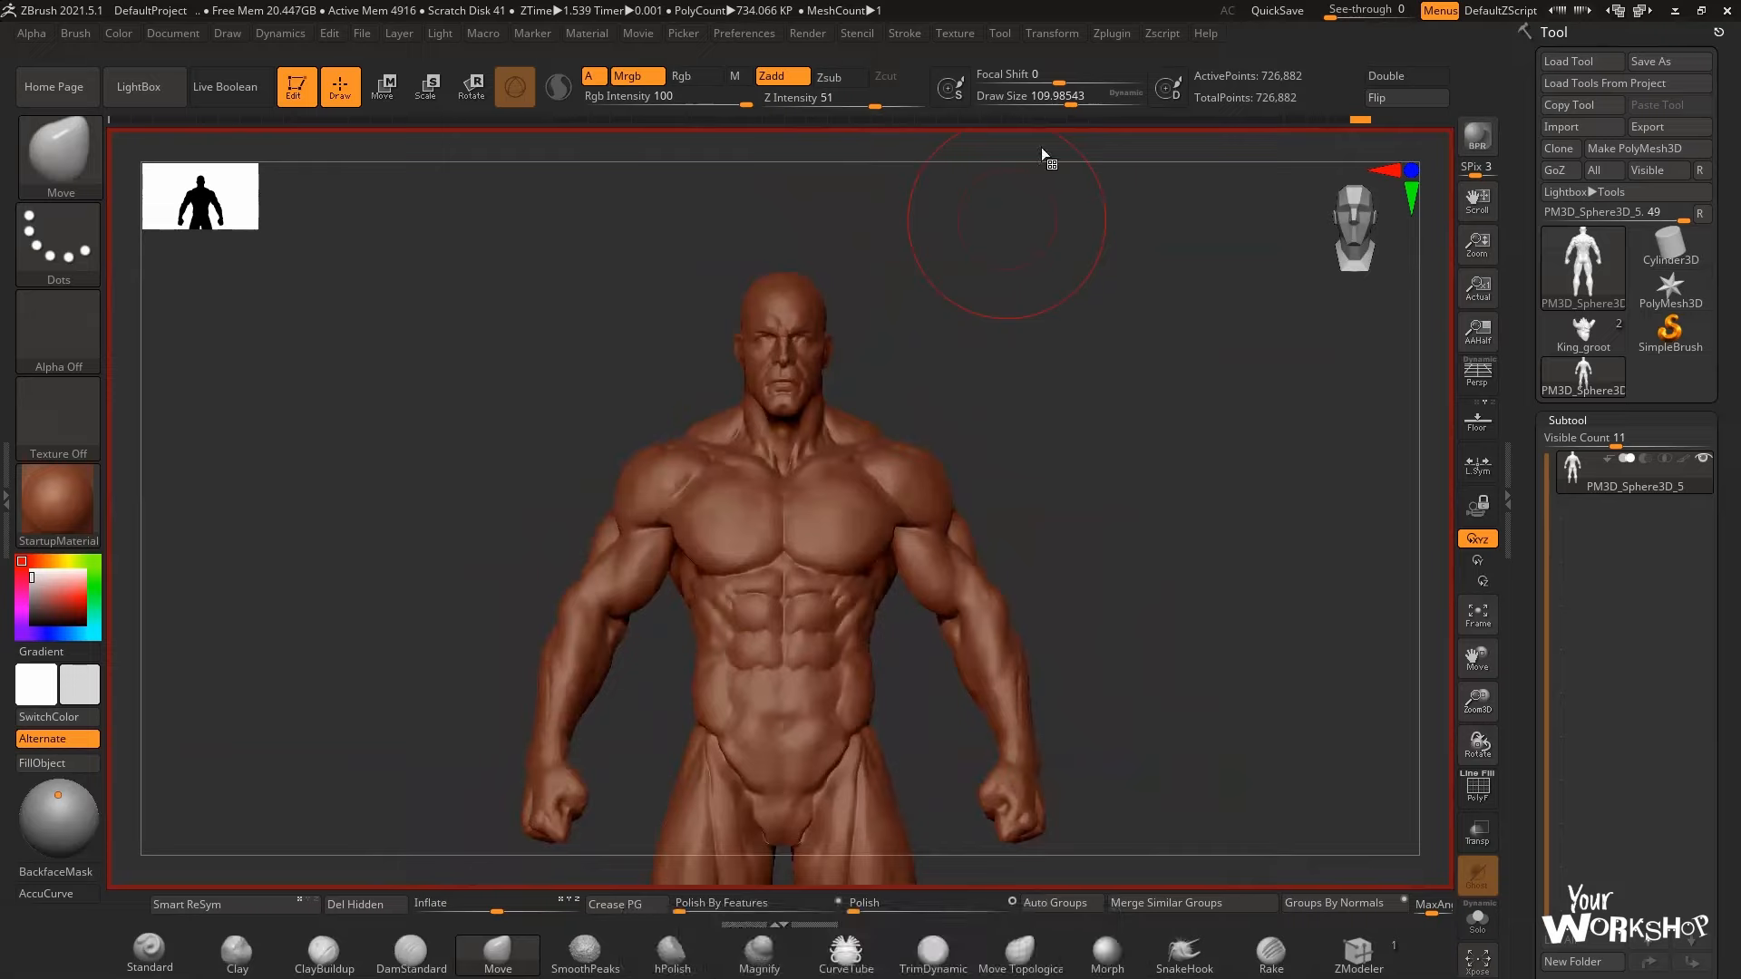
{"action": "mouse_move", "coordinate": [1043, 412]}
{"action": "left_mouse_down"}
{"action": "mouse_move", "coordinate": [1008, 390]}
{"action": "mouse_move", "coordinate": [1053, 263]}
{"action": "left_mouse_up"}
{"action": "key", "text": "space"}
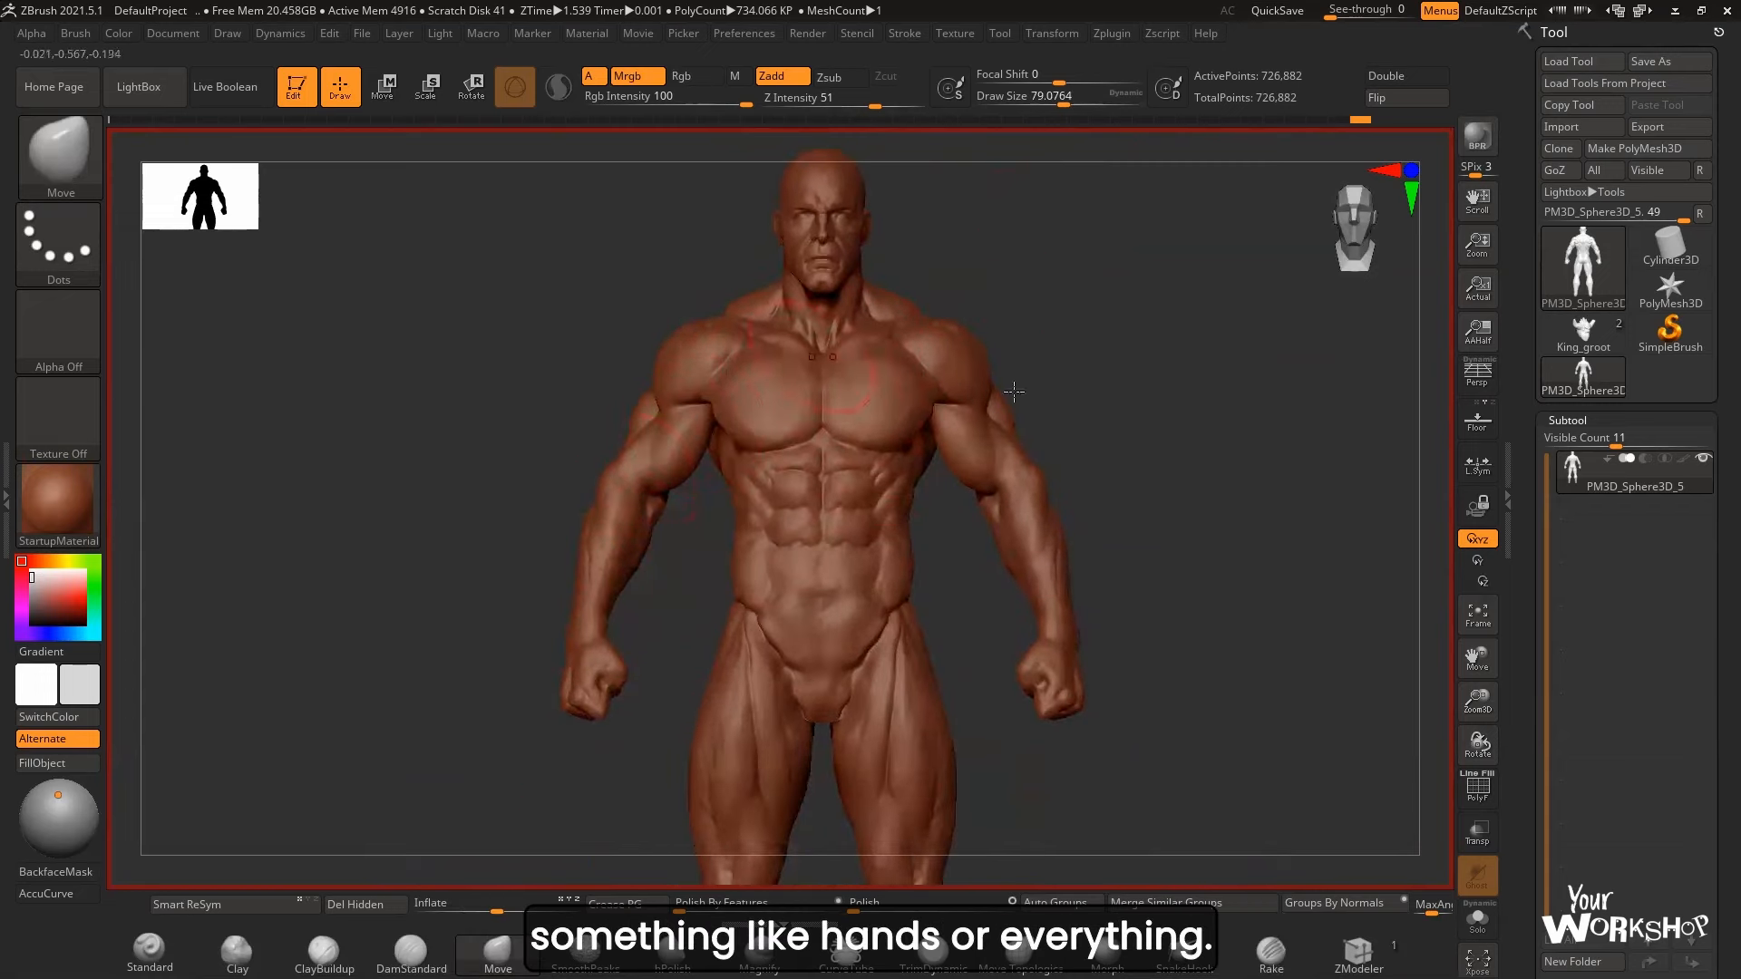
{"action": "key", "text": "space"}
{"action": "left_click_drag", "start_coordinate": [1016, 435], "coordinate": [1023, 435]}
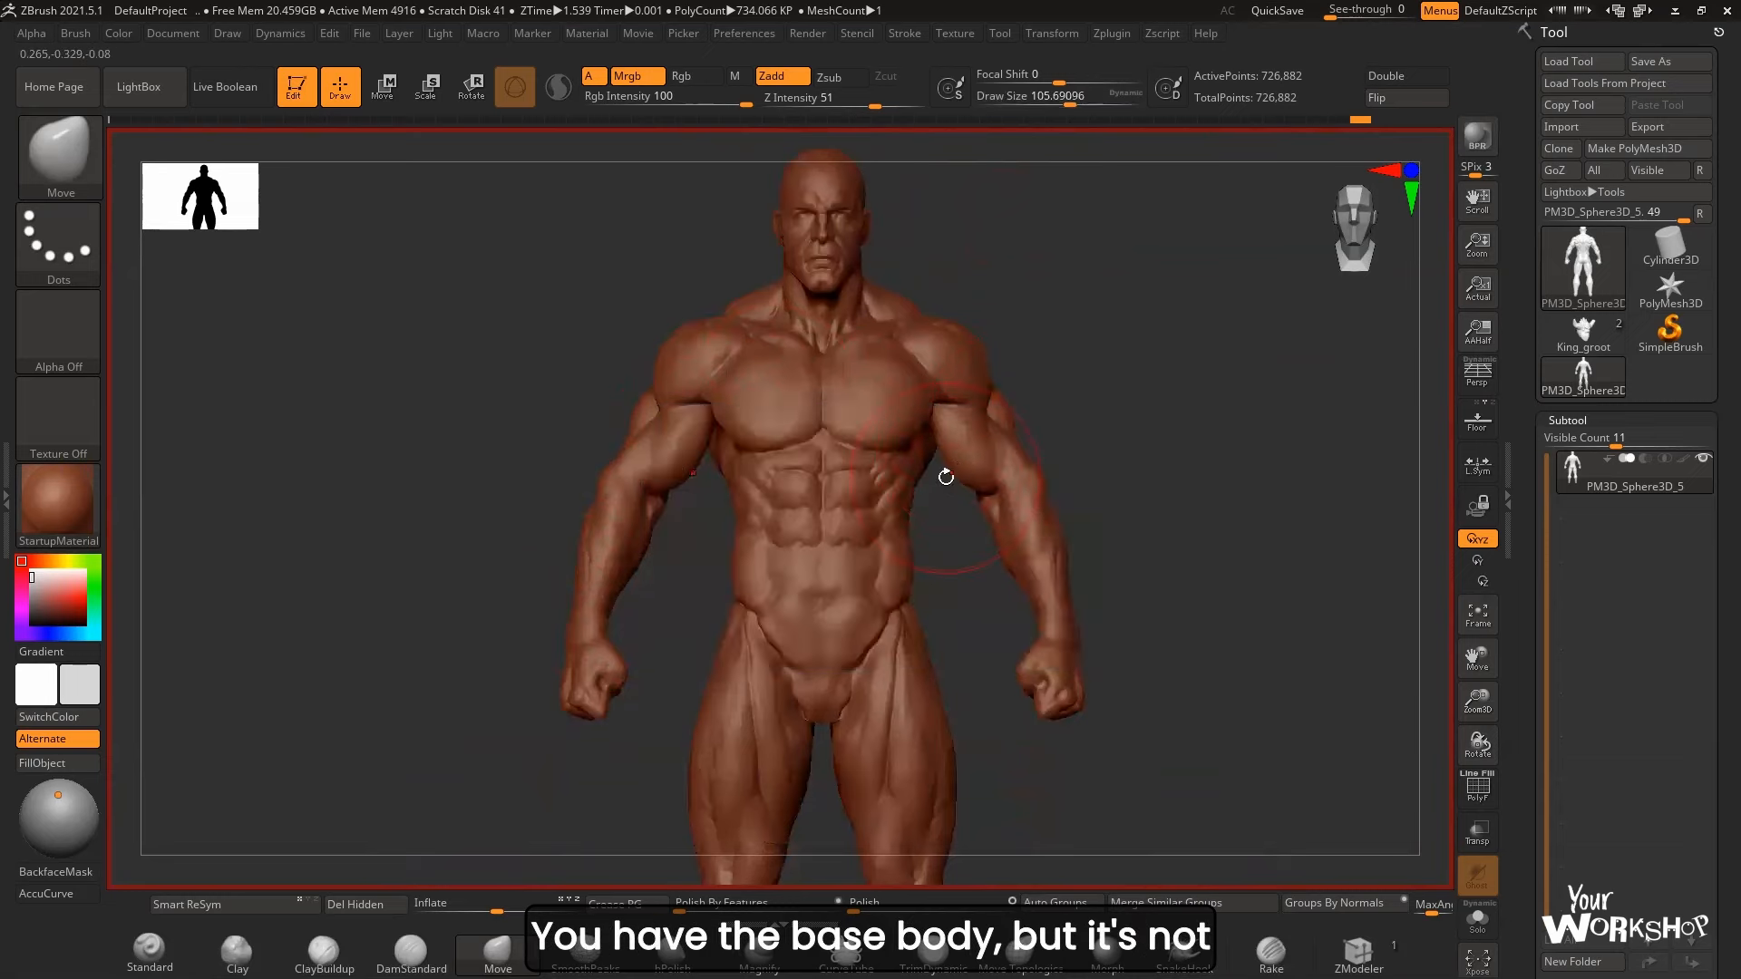
- Activate the Move brush and start reshaping the sides of the neck and jaw at a draw size of about 79
{"action": "key", "text": "b"}
{"action": "key", "text": "m"}
{"action": "key", "text": "v"}
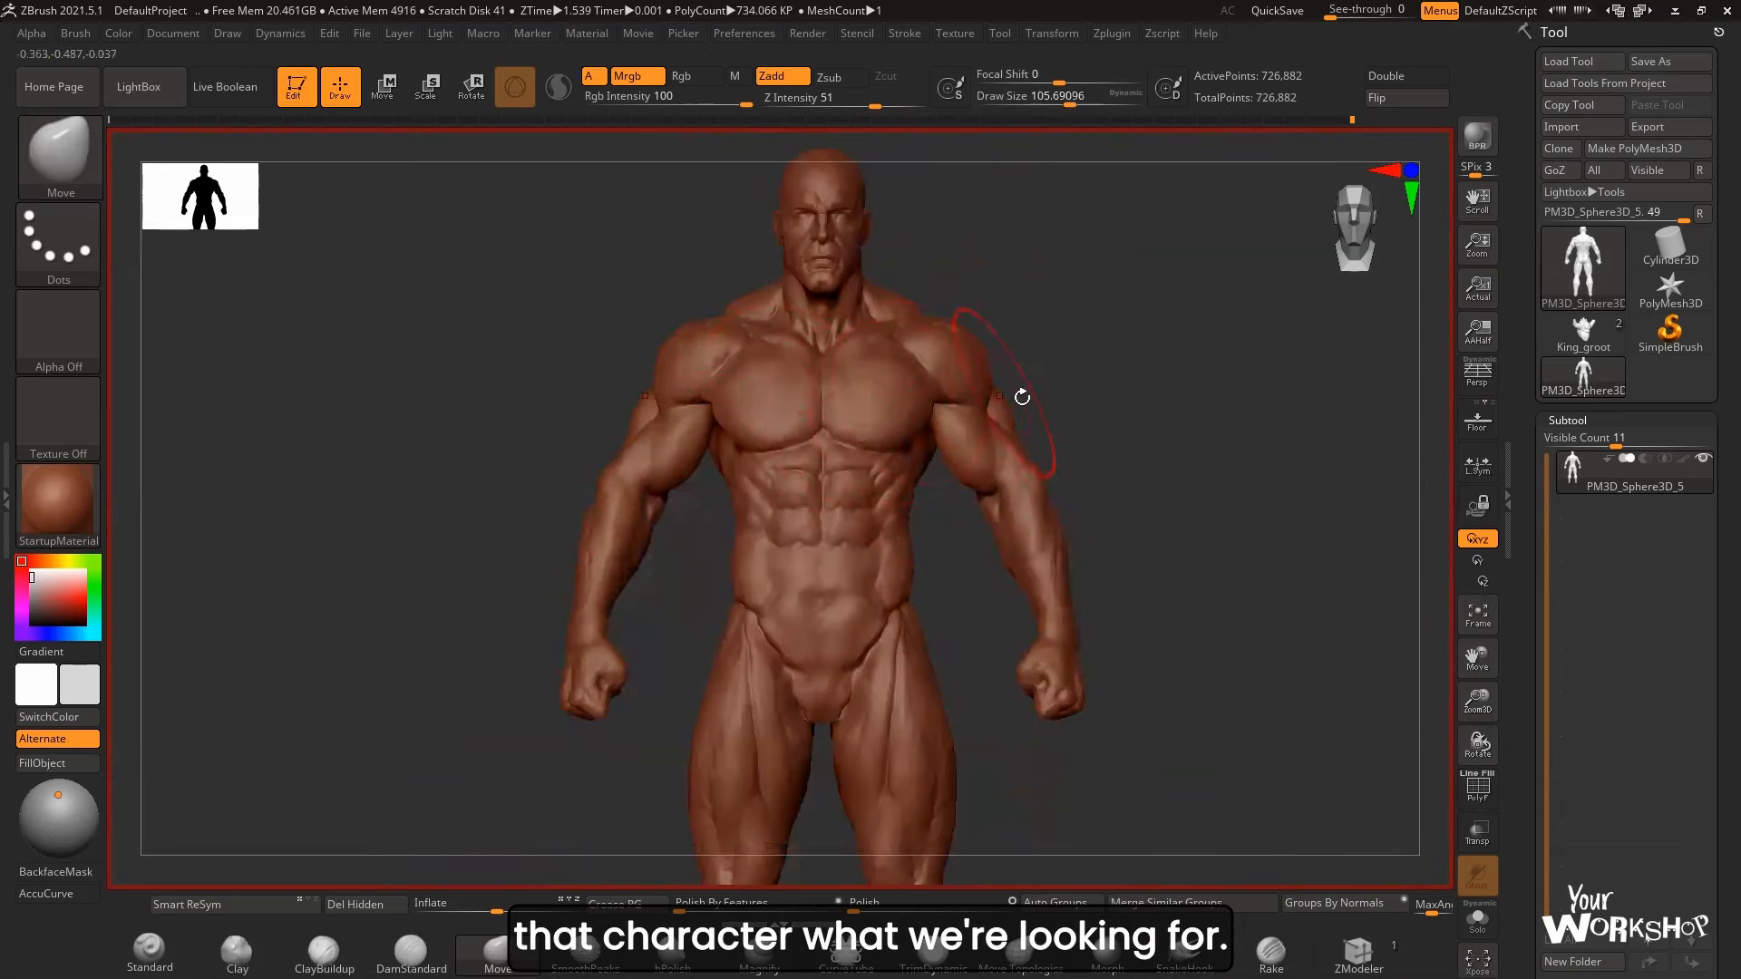
{"action": "mouse_move", "coordinate": [1135, 374]}
{"action": "left_mouse_down", "text": "alt"}
{"action": "mouse_move", "coordinate": [1131, 355]}
{"action": "mouse_move", "coordinate": [1131, 370]}
{"action": "left_mouse_up", "text": "alt"}
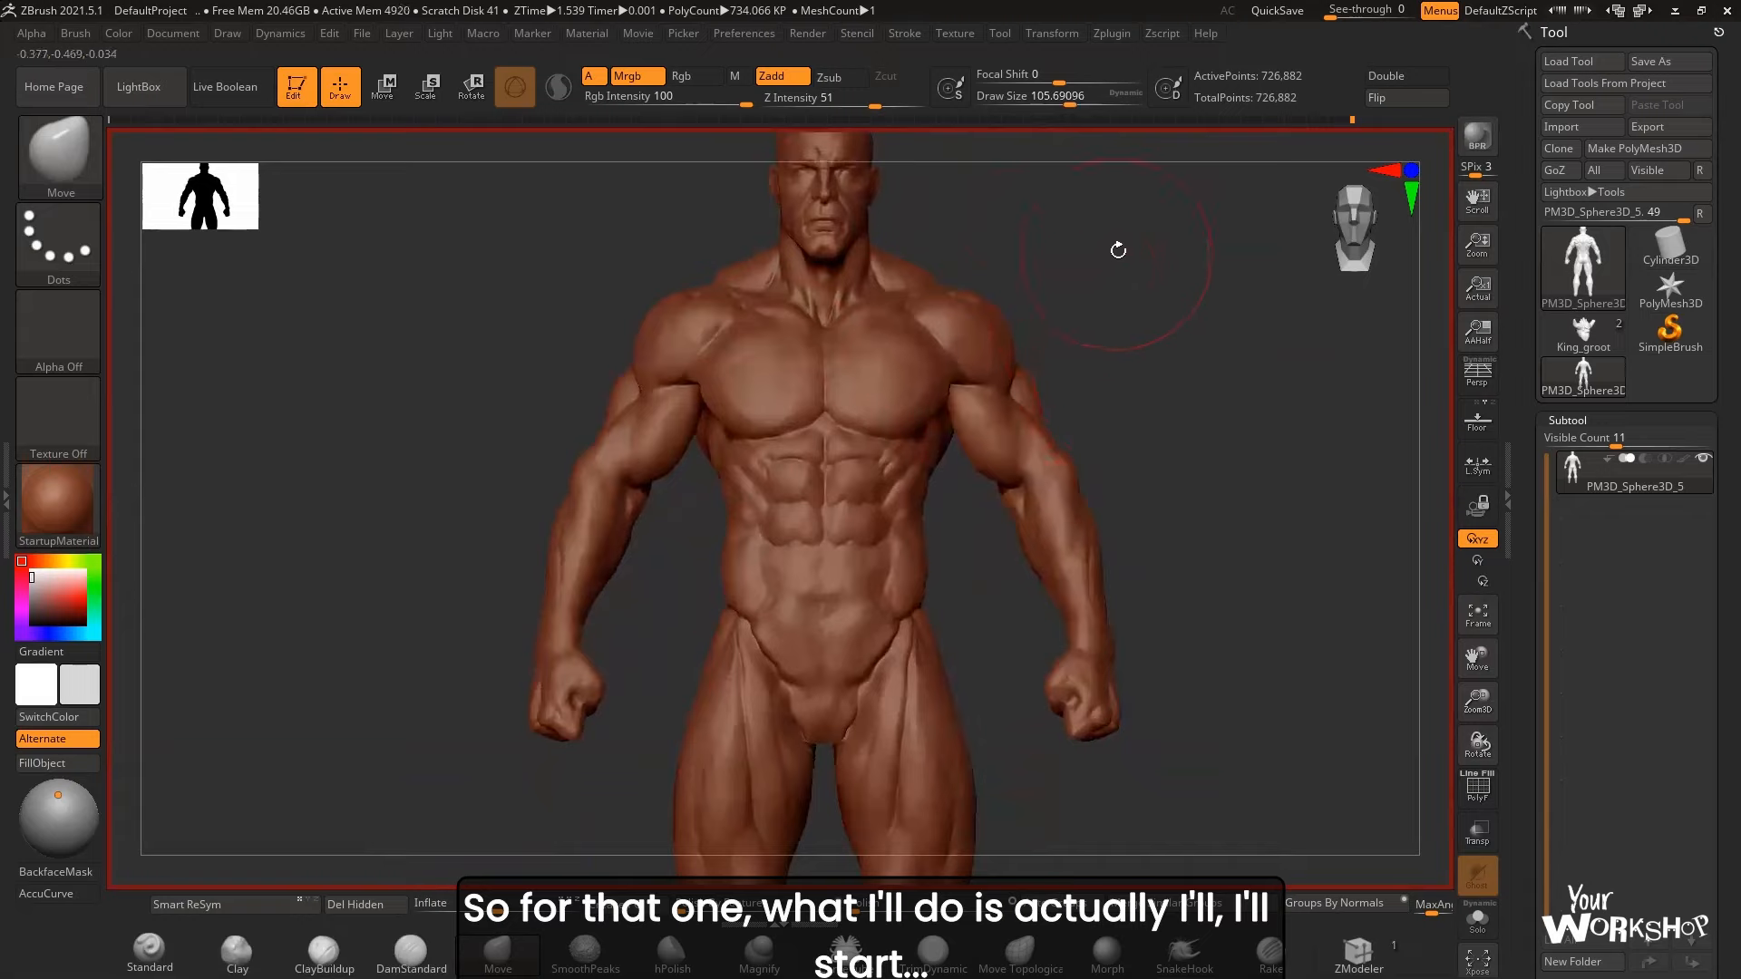
{"action": "left_click_drag", "start_coordinate": [1118, 250], "coordinate": [979, 280], "text": "alt"}
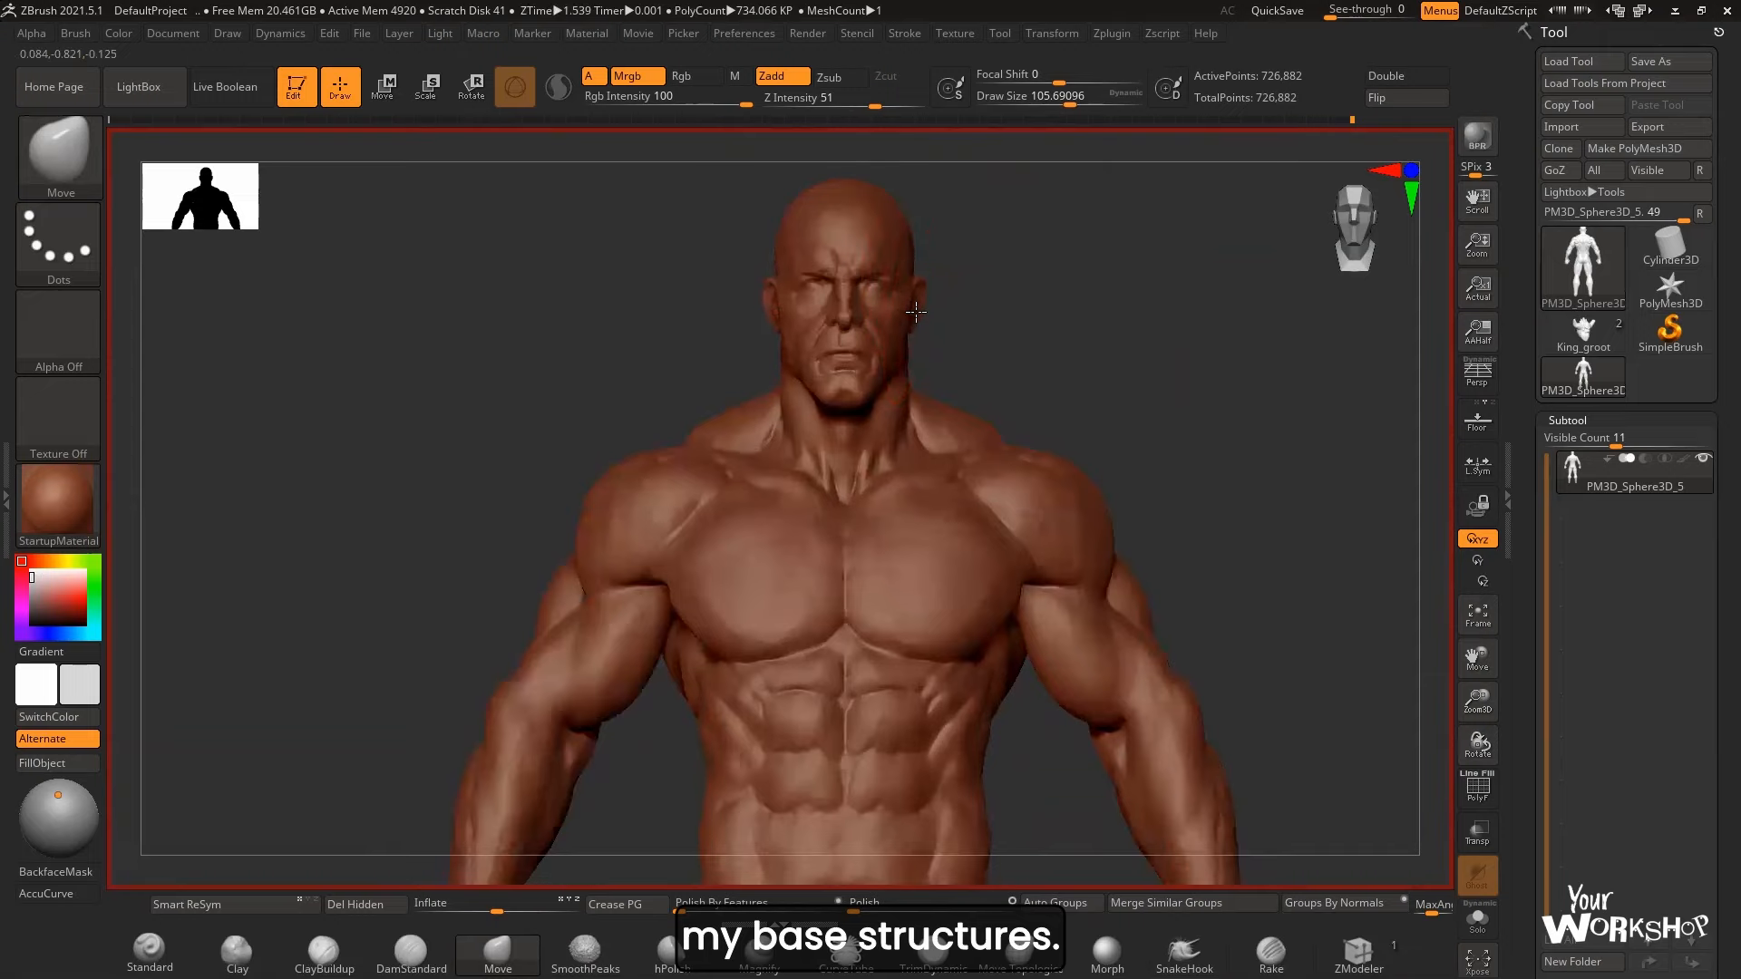
{"action": "left_click_drag", "start_coordinate": [1018, 281], "coordinate": [1030, 327], "text": "alt"}
{"action": "key", "text": "space"}
{"action": "left_click_drag", "start_coordinate": [915, 366], "coordinate": [906, 366]}
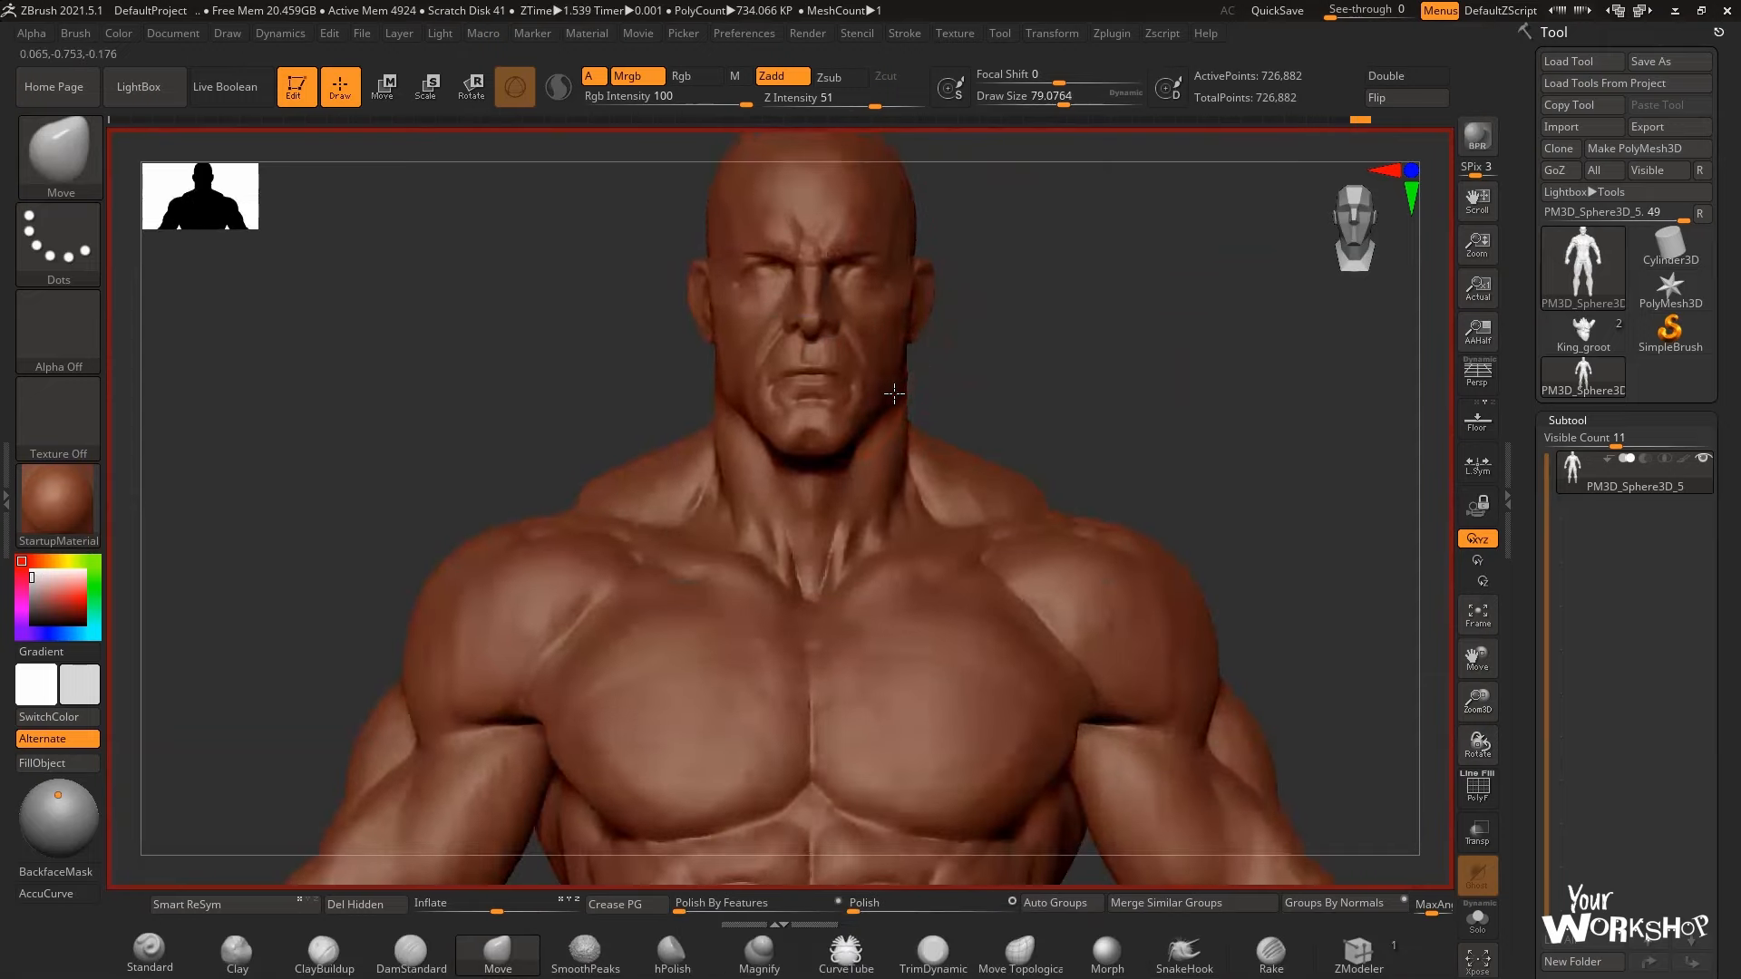
{"action": "left_click_drag", "start_coordinate": [1063, 98], "coordinate": [1059, 98]}
- Reshape the head and jaw with the Move brush, working from front and three-quarter views
{"action": "mouse_move", "coordinate": [1043, 281]}
{"action": "left_mouse_down", "text": "alt"}
{"action": "mouse_move", "coordinate": [1034, 335]}
{"action": "mouse_move", "coordinate": [1088, 359]}
{"action": "mouse_move", "coordinate": [1030, 381]}
{"action": "mouse_move", "coordinate": [1113, 507]}
{"action": "left_mouse_up", "text": "alt"}
{"action": "key", "text": "space"}
{"action": "mouse_move", "coordinate": [1010, 578]}
{"action": "left_mouse_down"}
{"action": "mouse_move", "coordinate": [1131, 505]}
{"action": "mouse_move", "coordinate": [1119, 466]}
{"action": "left_mouse_up"}
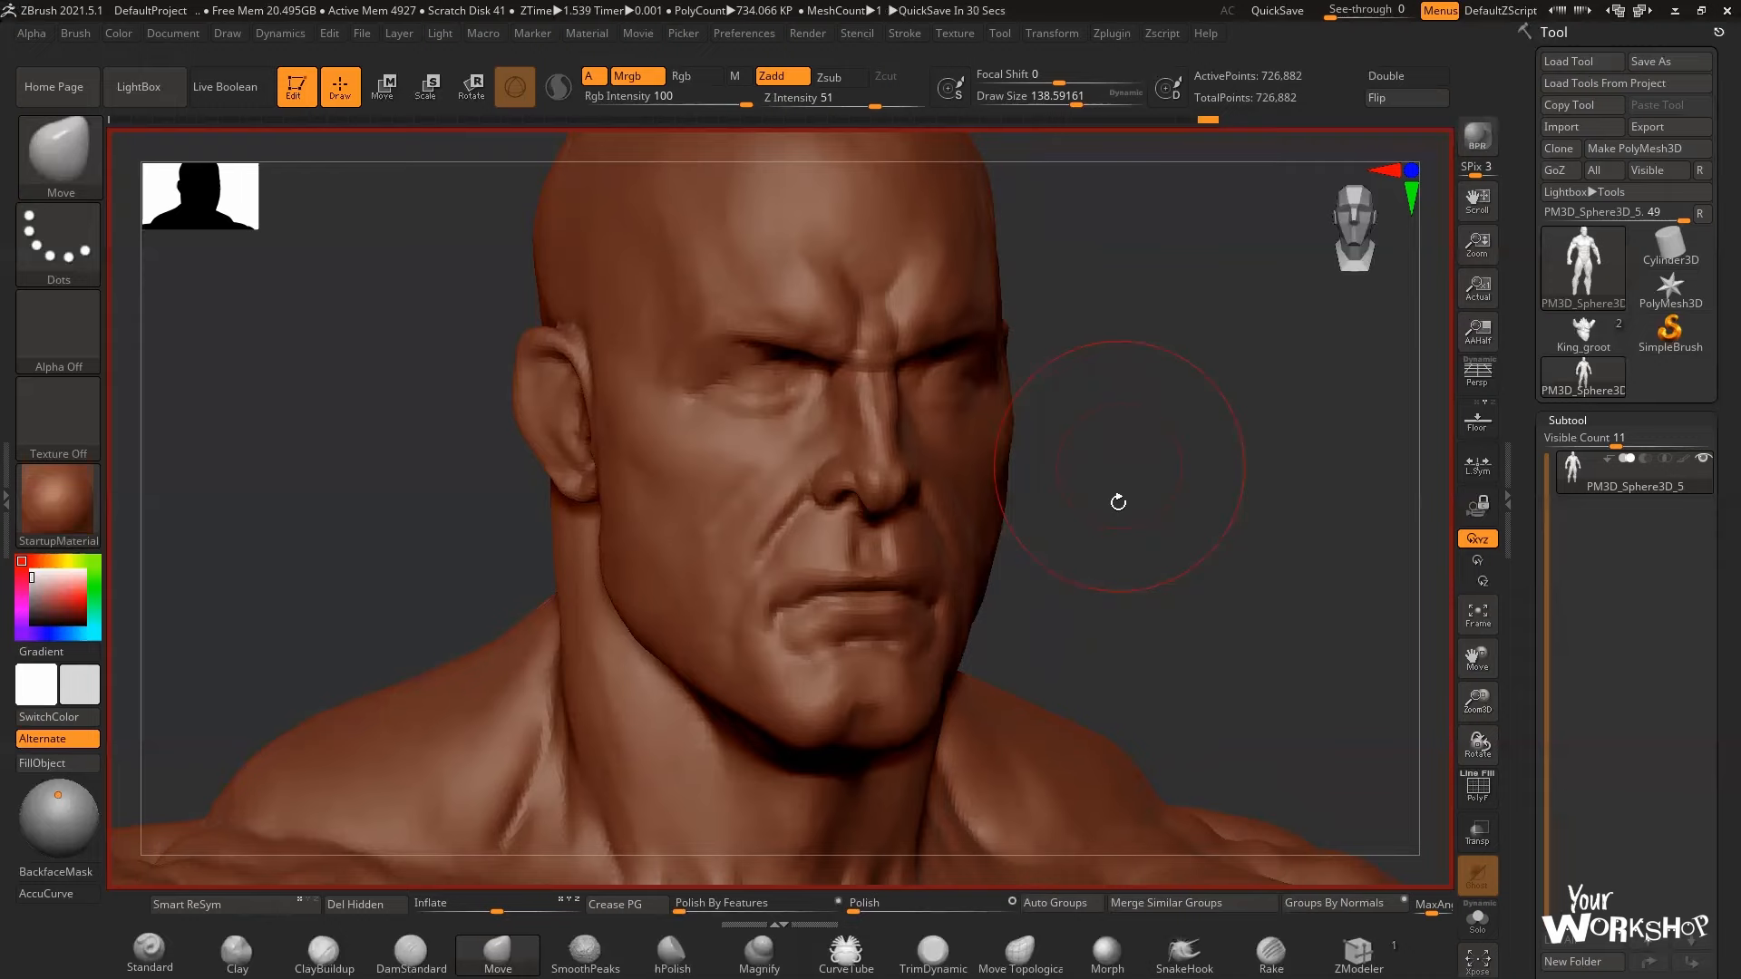
{"action": "left_click_drag", "start_coordinate": [1118, 502], "coordinate": [1052, 489], "text": "shift"}
{"action": "mouse_move", "coordinate": [1052, 489]}
{"action": "left_mouse_down", "text": "alt"}
{"action": "mouse_move", "coordinate": [1015, 435]}
{"action": "mouse_move", "coordinate": [1169, 440]}
{"action": "left_mouse_up", "text": "alt"}
{"action": "key", "text": "space"}
{"action": "left_click_drag", "start_coordinate": [787, 408], "coordinate": [802, 408]}
- Mask everything except the arms, move both arms outward with the gizmo, and clear the mask
{"action": "mouse_move", "coordinate": [1070, 508]}
{"action": "left_mouse_down", "text": "shift"}
{"action": "mouse_move", "coordinate": [862, 513]}
{"action": "mouse_move", "coordinate": [844, 444]}
{"action": "mouse_move", "coordinate": [998, 694]}
{"action": "left_mouse_up", "text": "shift"}
{"action": "left_click_drag", "start_coordinate": [1061, 317], "coordinate": [1039, 398], "text": "alt"}
{"action": "left_click", "coordinate": [1041, 394], "text": "ctrl"}
{"action": "key", "text": "w"}
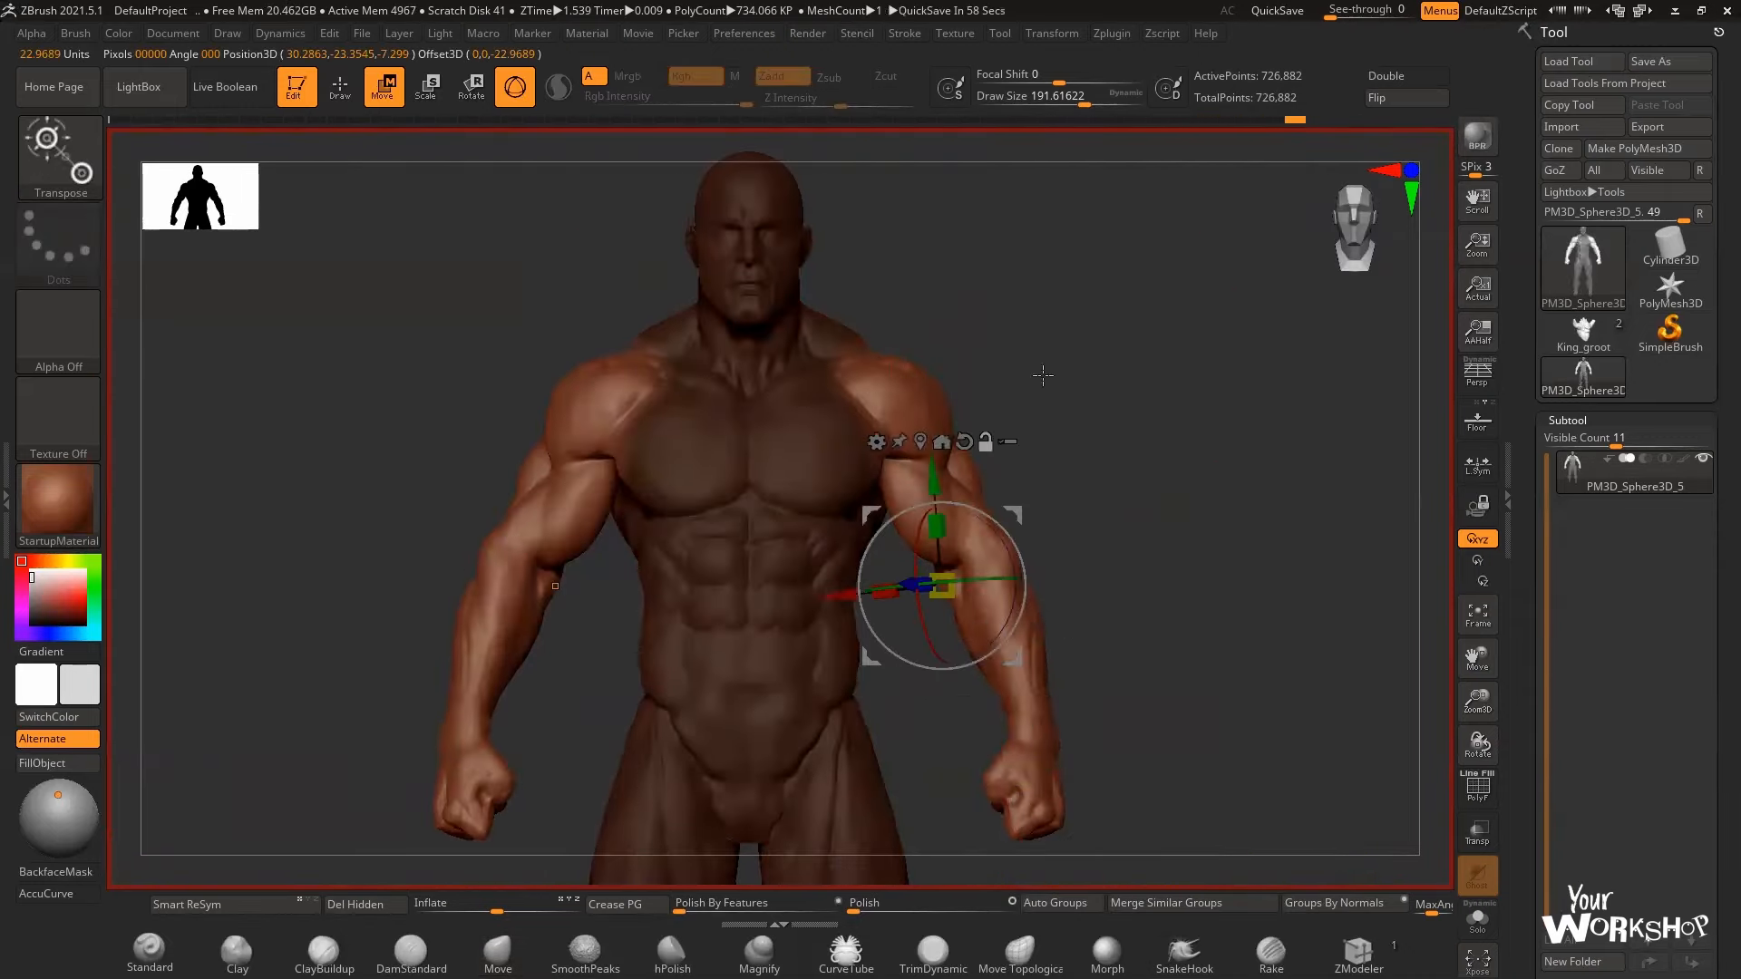
{"action": "left_click", "coordinate": [964, 442], "text": "alt"}
{"action": "left_click_drag", "start_coordinate": [835, 587], "coordinate": [846, 587]}
{"action": "key", "text": "q"}
{"action": "mouse_move", "coordinate": [1070, 363]}
{"action": "left_mouse_down", "text": "ctrl"}
{"action": "mouse_move", "coordinate": [1102, 399]}
{"action": "mouse_move", "coordinate": [1061, 362]}
{"action": "left_mouse_up", "text": "ctrl"}
- Reshape the torso sides and shoulders with the Move brush, reducing the draw size to about 76
{"action": "key", "text": "bracketleft"}
{"action": "key", "text": "bracketleft"}
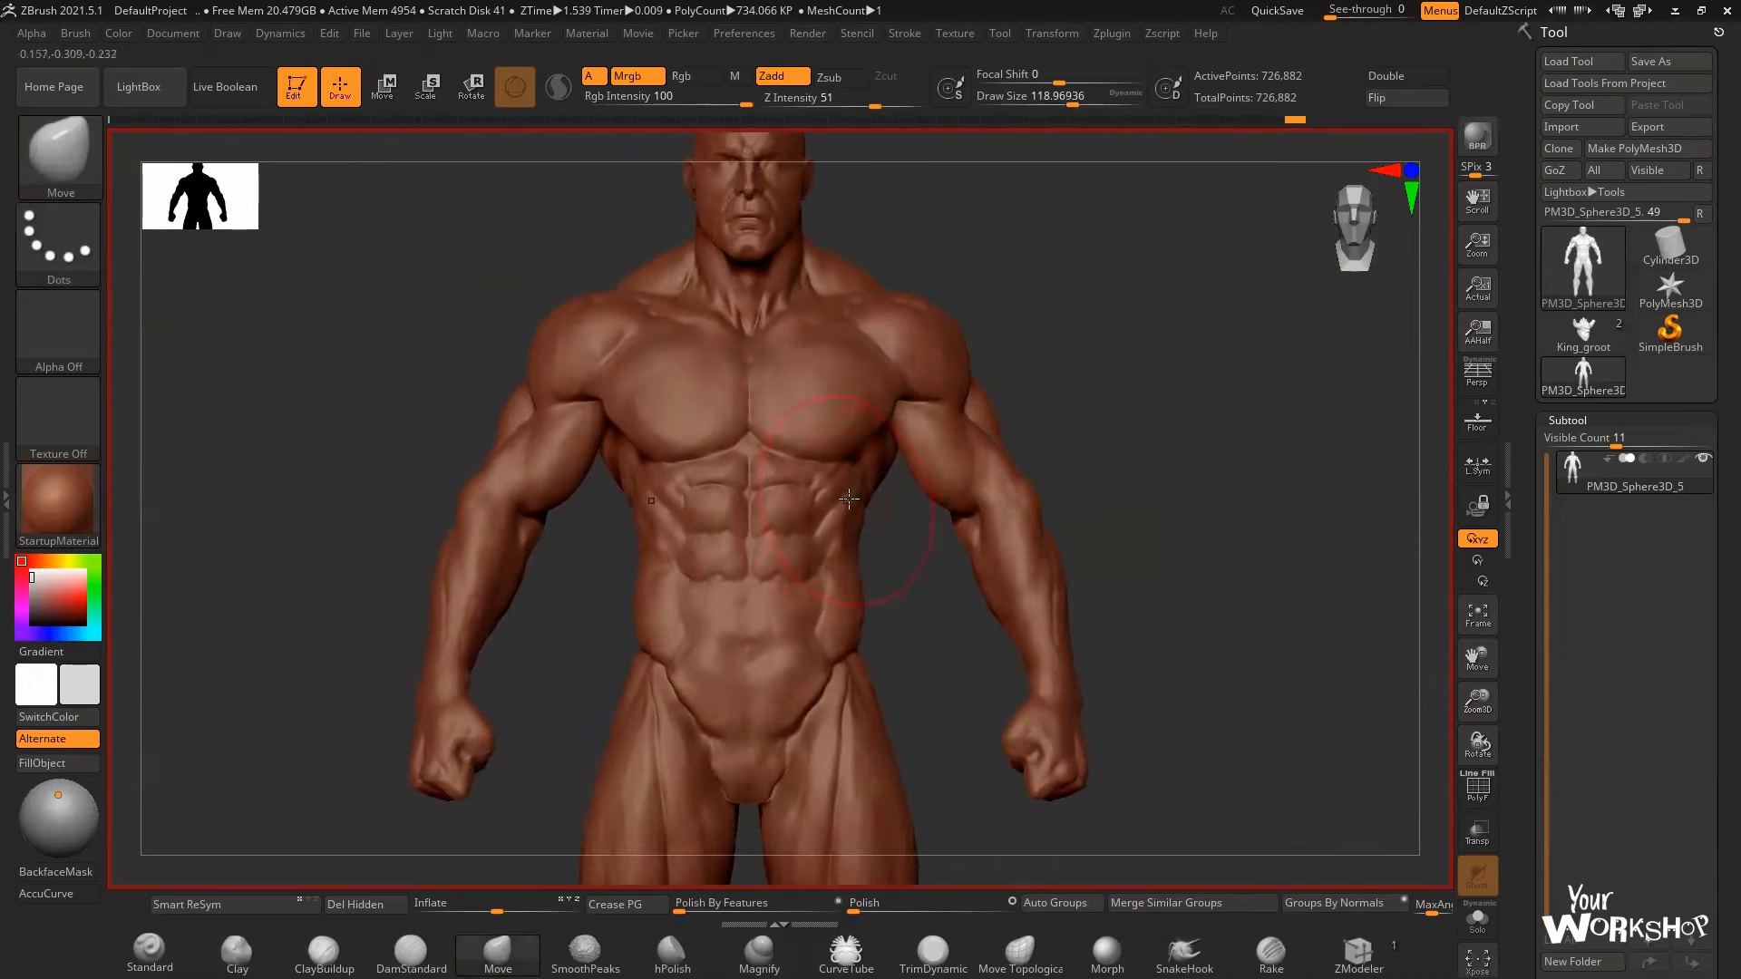
{"action": "left_click_drag", "start_coordinate": [1061, 525], "coordinate": [1059, 446], "text": "alt"}
{"action": "left_click_drag", "start_coordinate": [1188, 444], "coordinate": [943, 422]}
{"action": "key", "text": "bracketleft"}
{"action": "key", "text": "bracketleft"}
{"action": "left_click_drag", "start_coordinate": [1229, 372], "coordinate": [1215, 408], "text": "alt"}
{"action": "left_click_drag", "start_coordinate": [1188, 375], "coordinate": [1097, 394]}
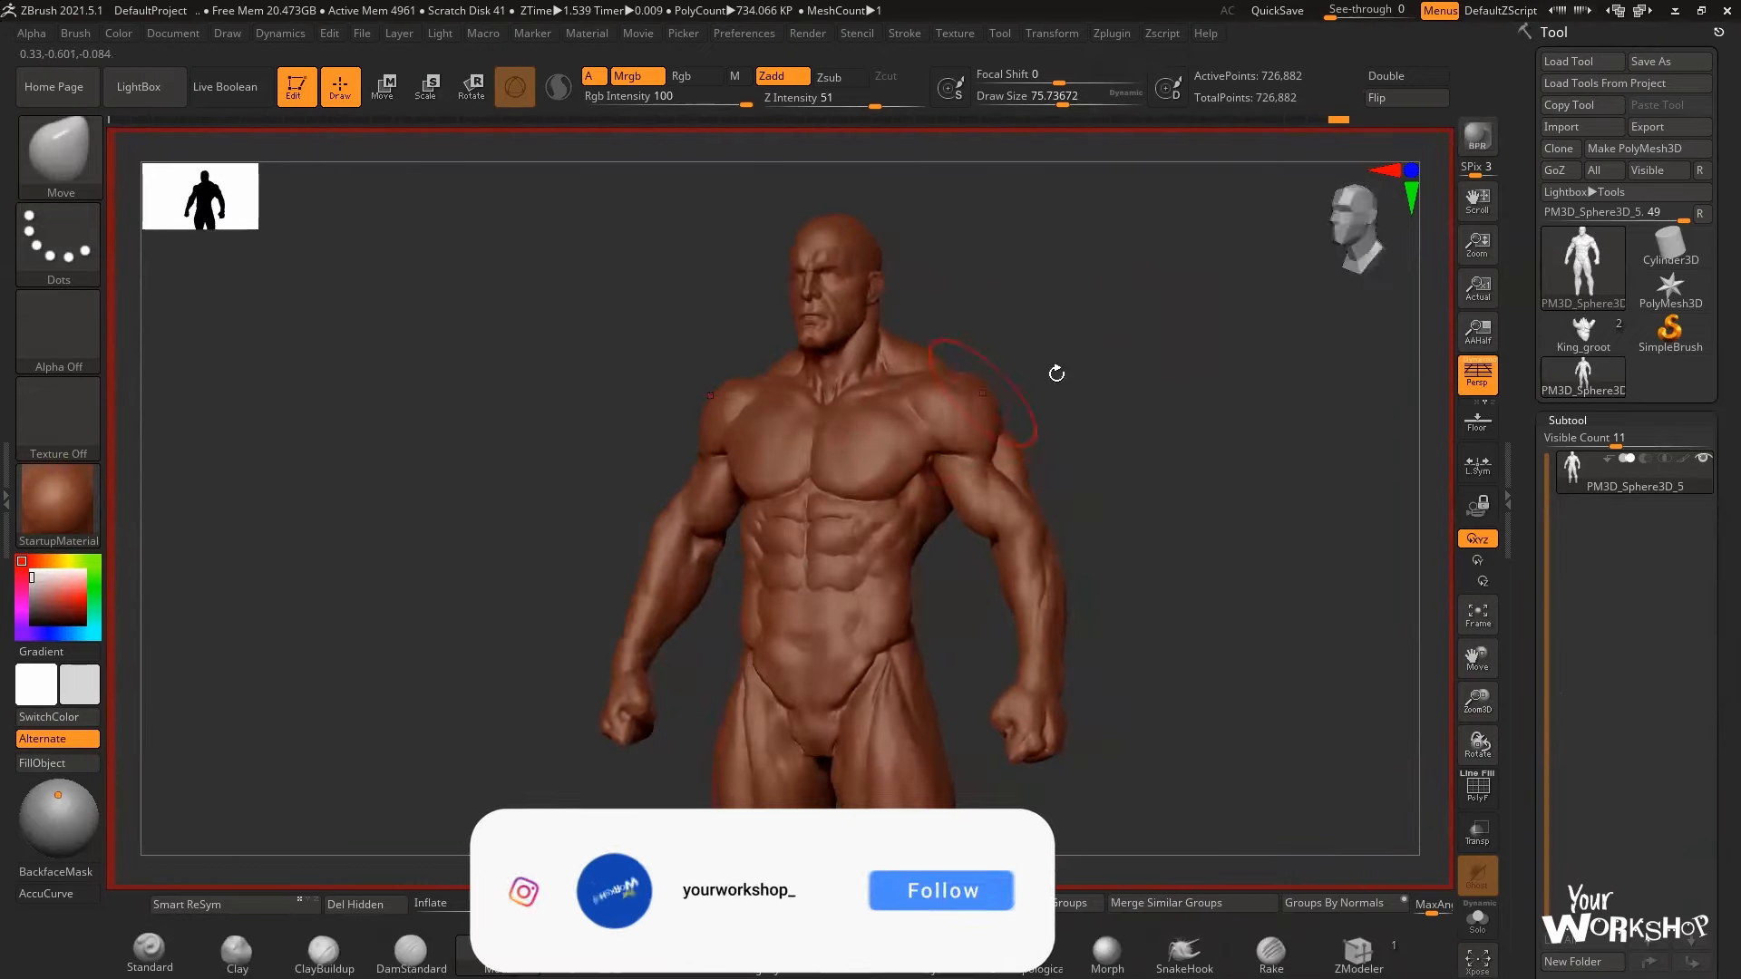
{"action": "key", "text": "o"}
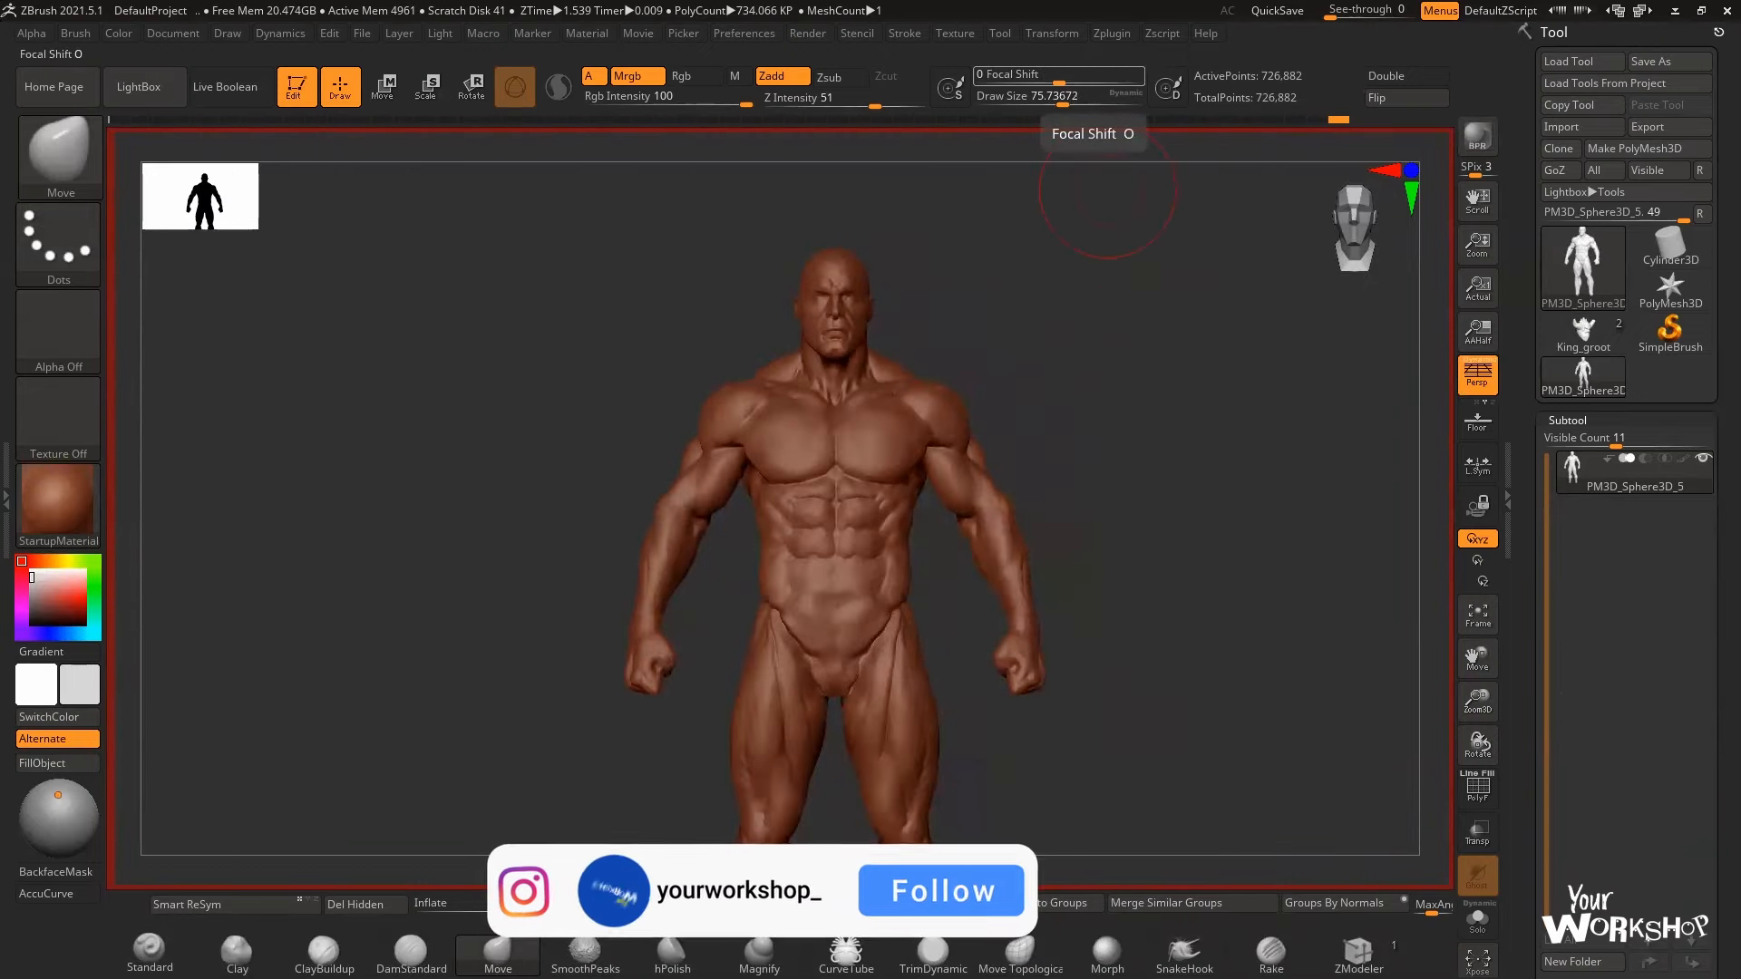
- Refine the armpits, rib sides and upper arms with the Move brush, reducing the draw size to about 69
{"action": "left_click_drag", "start_coordinate": [1115, 359], "coordinate": [1108, 399], "text": "alt"}
{"action": "mouse_move", "coordinate": [1108, 399]}
{"action": "left_mouse_down"}
{"action": "mouse_move", "coordinate": [1006, 461]}
{"action": "mouse_move", "coordinate": [1084, 468]}
{"action": "mouse_move", "coordinate": [1042, 516]}
{"action": "left_mouse_up"}
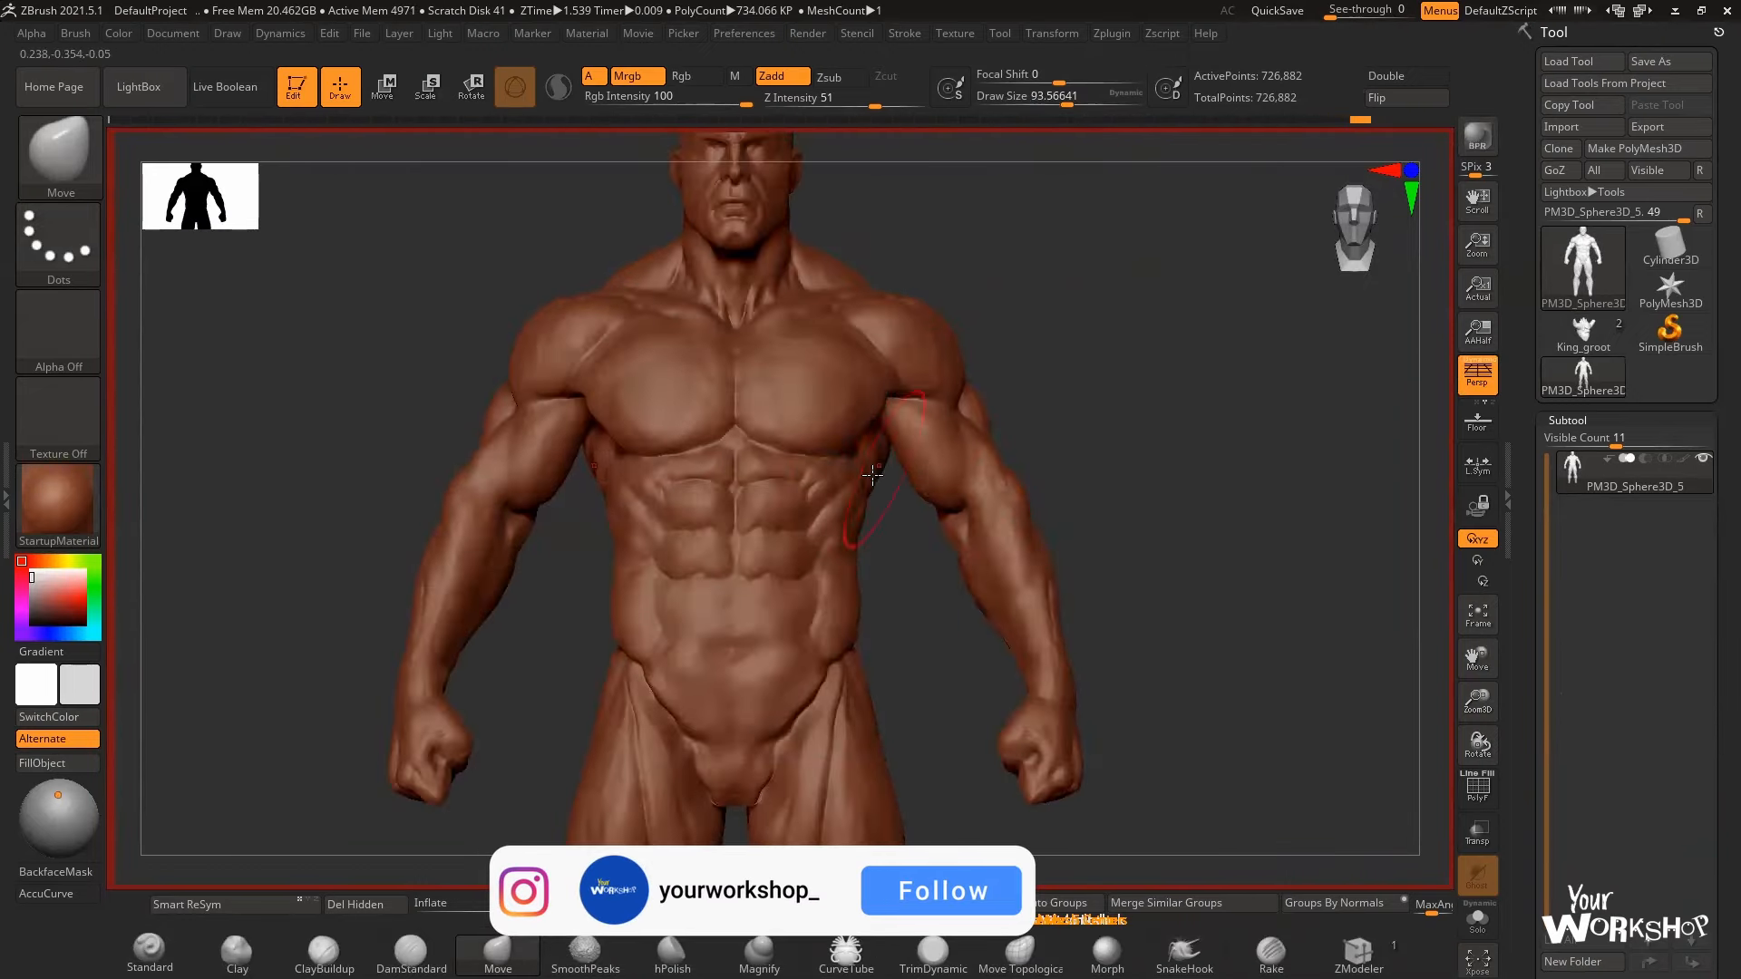
{"action": "left_click_drag", "start_coordinate": [1006, 454], "coordinate": [1151, 436]}
{"action": "left_click_drag", "start_coordinate": [961, 372], "coordinate": [890, 446]}
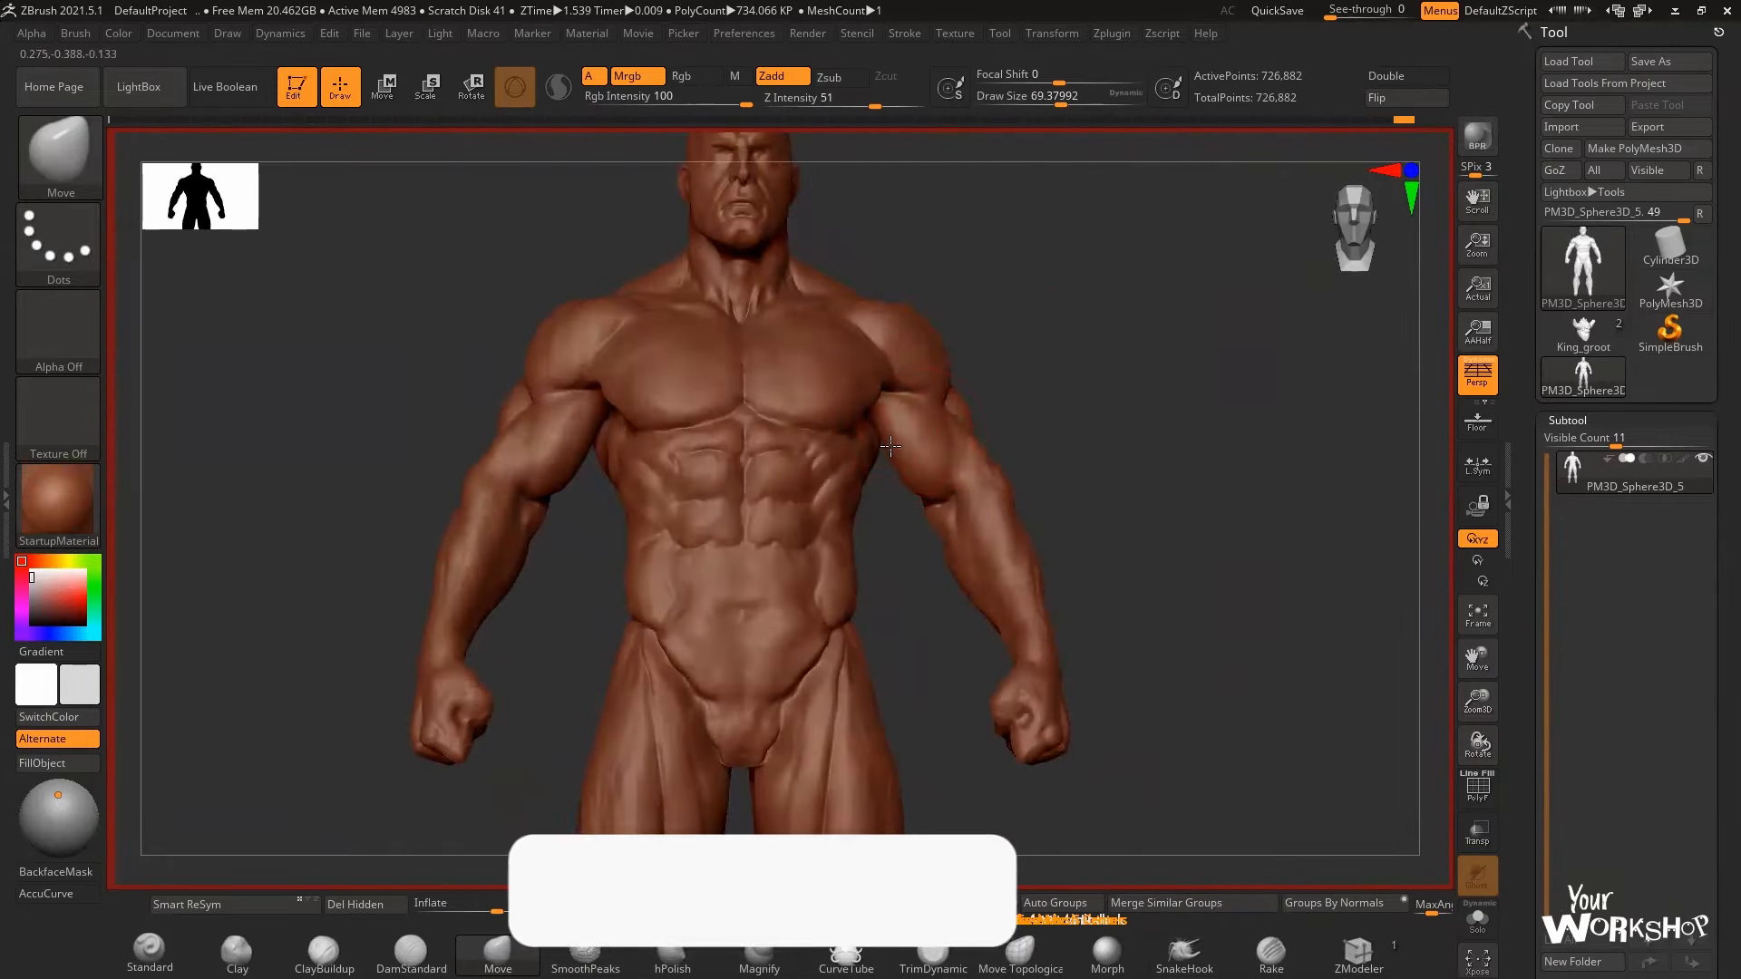
{"action": "mouse_move", "coordinate": [1088, 367]}
{"action": "left_mouse_down"}
{"action": "mouse_move", "coordinate": [974, 368]}
{"action": "mouse_move", "coordinate": [1111, 345]}
{"action": "mouse_move", "coordinate": [875, 12]}
{"action": "mouse_move", "coordinate": [961, 361]}
{"action": "mouse_move", "coordinate": [1142, 381]}
{"action": "mouse_move", "coordinate": [980, 372]}
{"action": "left_mouse_up"}
{"action": "left_click_drag", "start_coordinate": [1088, 435], "coordinate": [1042, 381], "text": "alt"}
- Isolate sections of the body with double-sided display on, and restore the full figure
{"action": "left_click", "coordinate": [770, 453], "text": "ctrl+shift"}
{"action": "left_click_drag", "start_coordinate": [1170, 318], "coordinate": [1047, 512], "text": "ctrl+shift"}
{"action": "left_click_drag", "start_coordinate": [857, 548], "coordinate": [639, 785], "text": "ctrl+shift"}
{"action": "left_click_drag", "start_coordinate": [851, 552], "coordinate": [648, 789], "text": "ctrl+shift"}
{"action": "left_click_drag", "start_coordinate": [971, 463], "coordinate": [989, 363]}
{"action": "left_click_drag", "start_coordinate": [774, 287], "coordinate": [933, 529], "text": "ctrl+shift"}
{"action": "left_click_drag", "start_coordinate": [1042, 363], "coordinate": [1057, 435]}
{"action": "left_click_drag", "start_coordinate": [1043, 371], "coordinate": [1079, 330], "text": "ctrl+shift"}
{"action": "left_click", "coordinate": [1061, 417], "text": "ctrl+shift"}
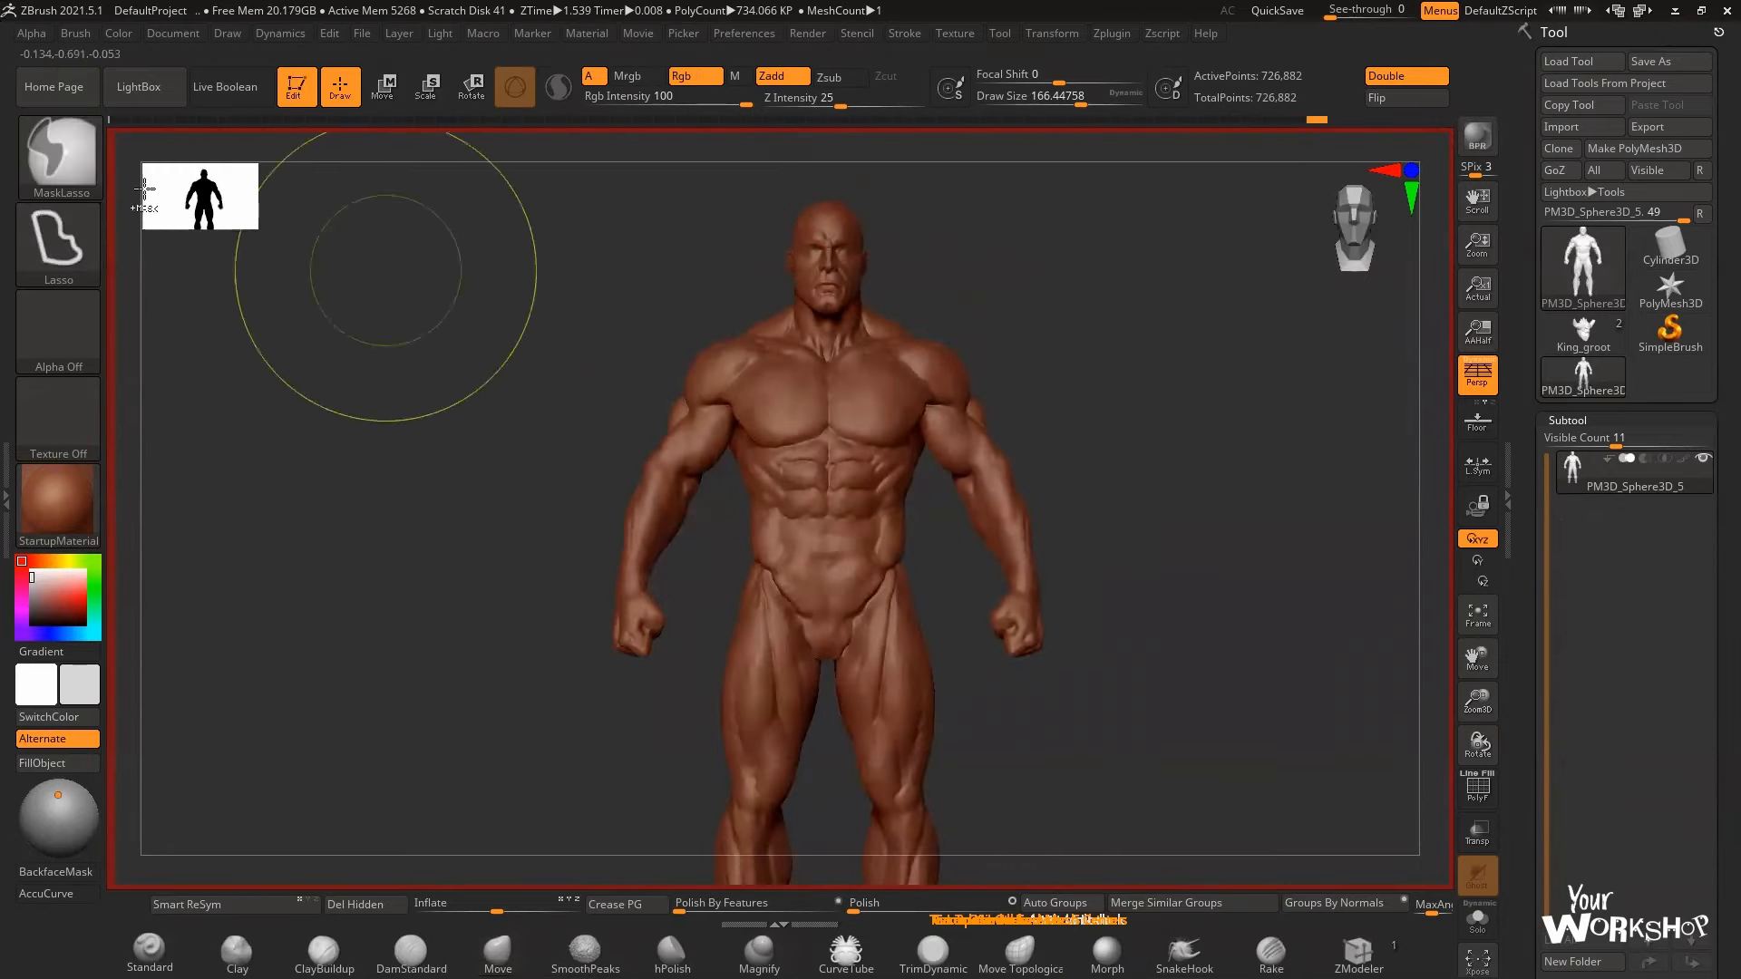
- Mask the arms with a lasso, invert the mask, inflate the arms slightly, and clear the mask
{"action": "left_click_drag", "start_coordinate": [961, 313], "coordinate": [1119, 435], "text": "ctrl"}
{"action": "left_click", "coordinate": [1088, 354], "text": "ctrl"}
{"action": "left_click_drag", "start_coordinate": [1088, 354], "coordinate": [1088, 399], "text": "alt"}
{"action": "left_click_drag", "start_coordinate": [497, 905], "coordinate": [504, 905]}
{"action": "key", "text": "w"}
{"action": "key", "text": "q"}
{"action": "left_click_drag", "start_coordinate": [1088, 326], "coordinate": [1152, 408], "text": "ctrl"}
- Reshape and smooth the nose and mid-face with the Move brush at a draw size of about 46
{"action": "mouse_move", "coordinate": [1079, 453]}
{"action": "left_mouse_down", "text": "alt"}
{"action": "mouse_move", "coordinate": [1069, 385]}
{"action": "mouse_move", "coordinate": [1083, 453]}
{"action": "left_mouse_up", "text": "alt"}
{"action": "left_click_drag", "start_coordinate": [1104, 307], "coordinate": [1097, 399], "text": "alt"}
{"action": "key", "text": "s"}
{"action": "left_click_drag", "start_coordinate": [975, 376], "coordinate": [948, 376]}
{"action": "mouse_move", "coordinate": [943, 317]}
{"action": "left_mouse_down", "text": "shift"}
{"action": "mouse_move", "coordinate": [964, 272]}
{"action": "mouse_move", "coordinate": [934, 335]}
{"action": "left_mouse_up", "text": "shift"}
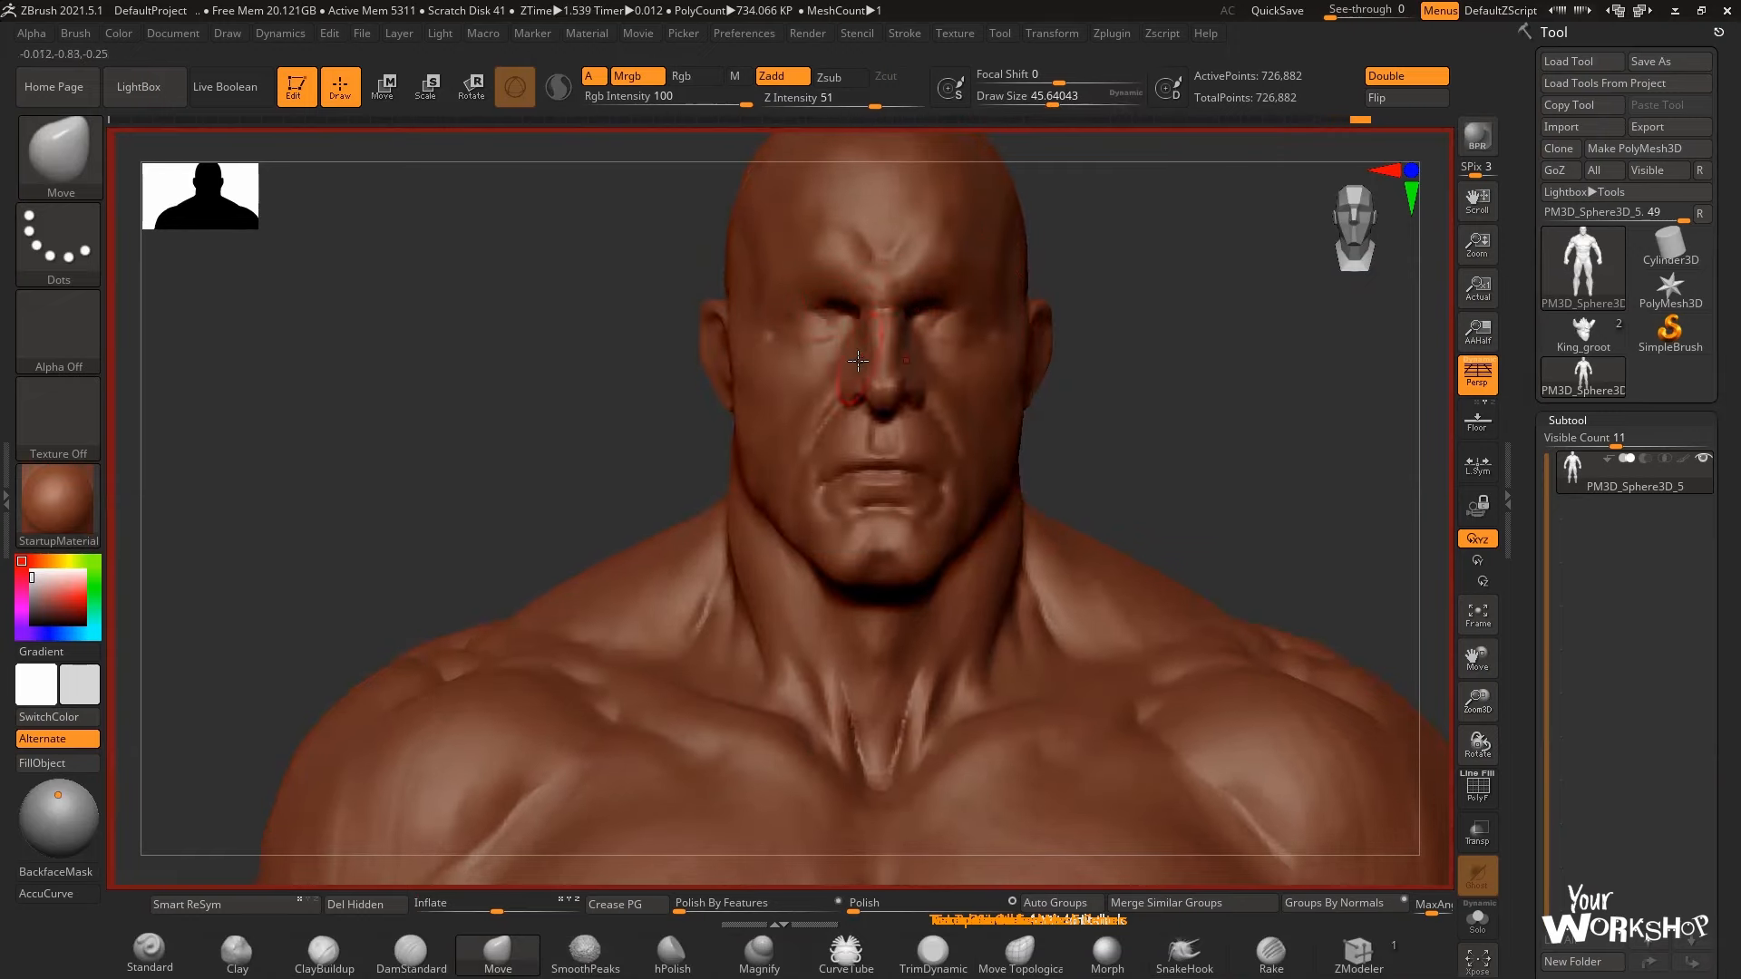
{"action": "left_click_drag", "start_coordinate": [1101, 363], "coordinate": [1065, 435]}
{"action": "mouse_move", "coordinate": [1369, 399]}
{"action": "left_mouse_down"}
{"action": "mouse_move", "coordinate": [1306, 405]}
{"action": "mouse_move", "coordinate": [1315, 462]}
{"action": "left_mouse_up"}
- Carve the creases around the eyes, brows and cheeks with the DamStandard brush, viewing the head from several angles
{"action": "key", "text": "b"}
{"action": "key", "text": "d"}
{"action": "key", "text": "s"}
{"action": "left_click_drag", "start_coordinate": [944, 342], "coordinate": [1016, 317]}
{"action": "mouse_move", "coordinate": [1160, 371]}
{"action": "left_mouse_down"}
{"action": "mouse_move", "coordinate": [1251, 388]}
{"action": "mouse_move", "coordinate": [1252, 458]}
{"action": "left_mouse_up"}
{"action": "left_click_drag", "start_coordinate": [1397, 453], "coordinate": [1297, 462]}
{"action": "mouse_move", "coordinate": [1320, 435]}
{"action": "left_mouse_down", "text": "alt"}
{"action": "mouse_move", "coordinate": [1328, 500]}
{"action": "mouse_move", "coordinate": [1360, 489]}
{"action": "left_mouse_up", "text": "alt"}
{"action": "left_click_drag", "start_coordinate": [1051, 412], "coordinate": [1127, 424]}
{"action": "left_click_drag", "start_coordinate": [1360, 435], "coordinate": [1387, 426]}
{"action": "mouse_move", "coordinate": [1024, 372]}
{"action": "left_mouse_down"}
{"action": "mouse_move", "coordinate": [1127, 342]}
{"action": "mouse_move", "coordinate": [1102, 363]}
{"action": "left_mouse_up"}
{"action": "key", "text": "s"}
{"action": "left_click_drag", "start_coordinate": [1342, 435], "coordinate": [1342, 372], "text": "alt"}
{"action": "left_click_drag", "start_coordinate": [981, 403], "coordinate": [983, 440]}
{"action": "mouse_move", "coordinate": [1215, 426]}
{"action": "left_mouse_down"}
{"action": "mouse_move", "coordinate": [1369, 422]}
{"action": "mouse_move", "coordinate": [1215, 419]}
{"action": "left_mouse_up"}
{"action": "left_click_drag", "start_coordinate": [1267, 366], "coordinate": [1267, 317], "text": "alt"}
- Adjust the lower face and jaw shape with the Move brush
{"action": "key", "text": "b"}
{"action": "key", "text": "m"}
{"action": "key", "text": "v"}
{"action": "left_click_drag", "start_coordinate": [893, 583], "coordinate": [884, 571]}
{"action": "left_click_drag", "start_coordinate": [726, 649], "coordinate": [553, 648]}
- Cut another crease into the face with the DamStandard brush and check the head from other angles
{"action": "key", "text": "b"}
{"action": "key", "text": "d"}
{"action": "key", "text": "s"}
{"action": "left_click_drag", "start_coordinate": [589, 544], "coordinate": [753, 539]}
{"action": "left_click_drag", "start_coordinate": [1315, 435], "coordinate": [1146, 417]}
{"action": "mouse_move", "coordinate": [1251, 431]}
{"action": "left_mouse_down"}
{"action": "mouse_move", "coordinate": [1342, 439]}
{"action": "mouse_move", "coordinate": [1197, 390]}
{"action": "mouse_move", "coordinate": [1232, 381]}
{"action": "left_mouse_up"}
- Add form to the face with the ClayBuildup brush and reshape the head and neck with the Move brush at about 144 draw size
{"action": "key", "text": "b"}
{"action": "key", "text": "c"}
{"action": "key", "text": "b"}
{"action": "key", "text": "b"}
{"action": "key", "text": "m"}
{"action": "key", "text": "v"}
{"action": "mouse_move", "coordinate": [1143, 345]}
{"action": "left_mouse_down", "text": "alt"}
{"action": "mouse_move", "coordinate": [1143, 396]}
{"action": "mouse_move", "coordinate": [1143, 344]}
{"action": "left_mouse_up", "text": "alt"}
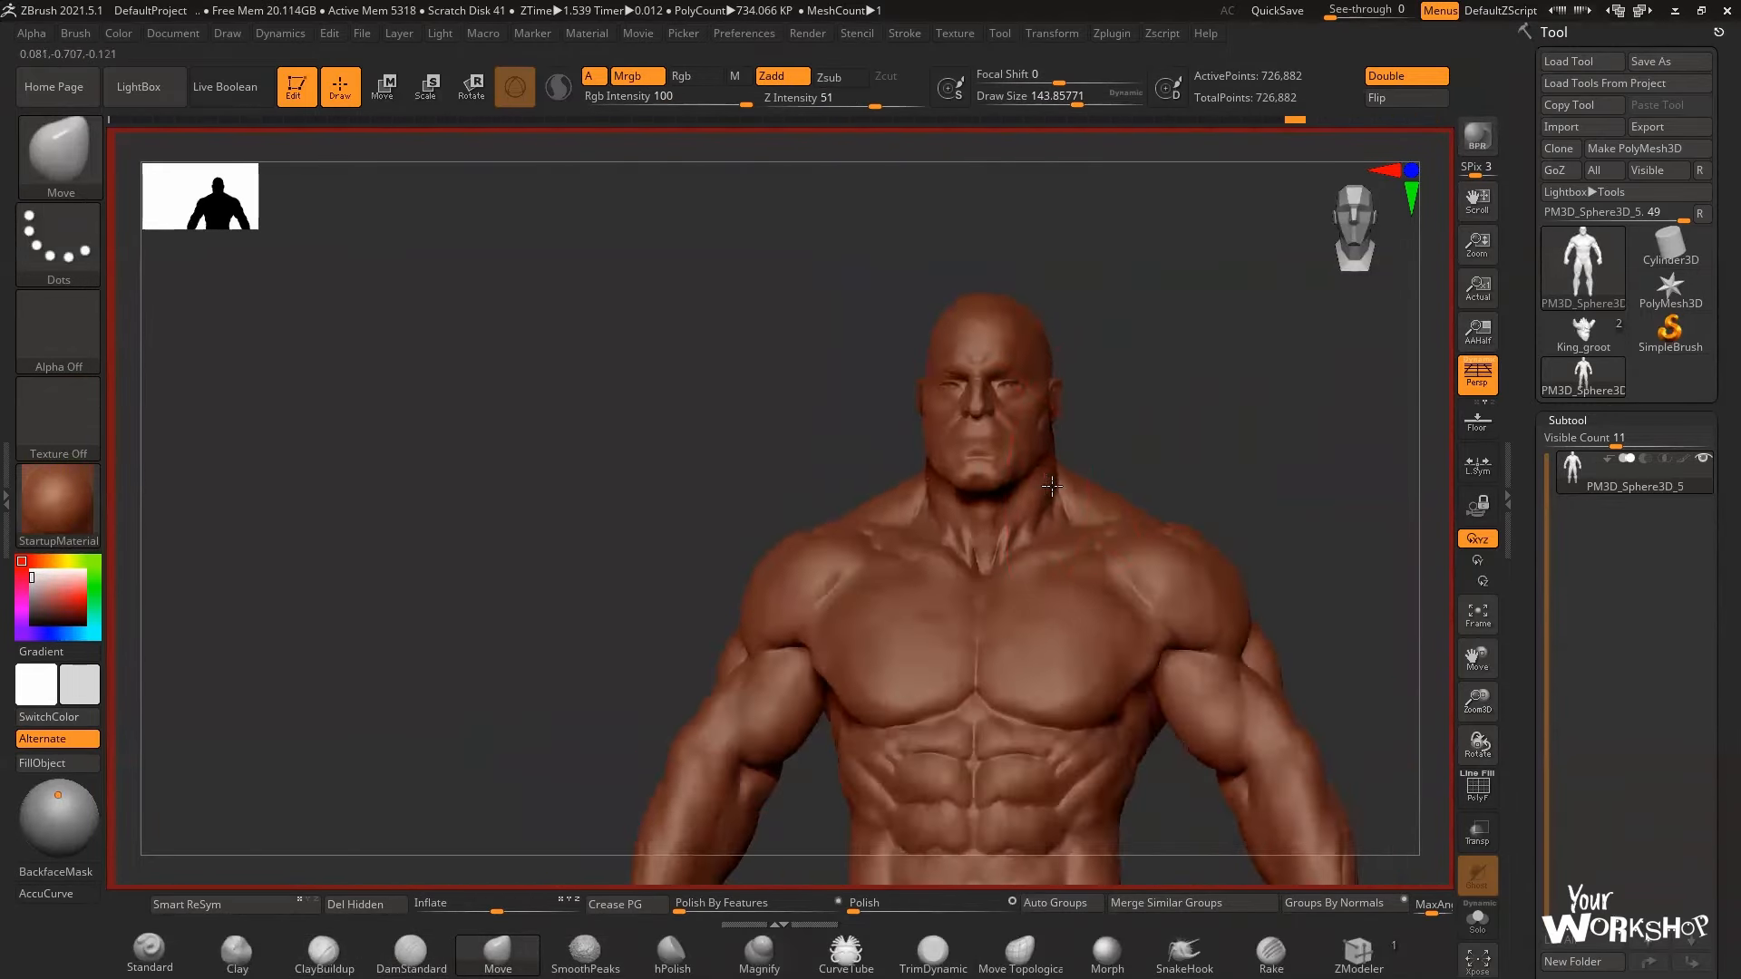
- Build up the neck, trapezius and shoulder muscles with the ClayBuildup brush at a draw size of about 61
{"action": "key", "text": "b"}
{"action": "key", "text": "c"}
{"action": "key", "text": "b"}
{"action": "key", "text": "space"}
{"action": "left_click_drag", "start_coordinate": [1139, 427], "coordinate": [1215, 421]}
{"action": "left_click_drag", "start_coordinate": [888, 508], "coordinate": [839, 519]}
{"action": "left_click_drag", "start_coordinate": [1206, 417], "coordinate": [1288, 426]}
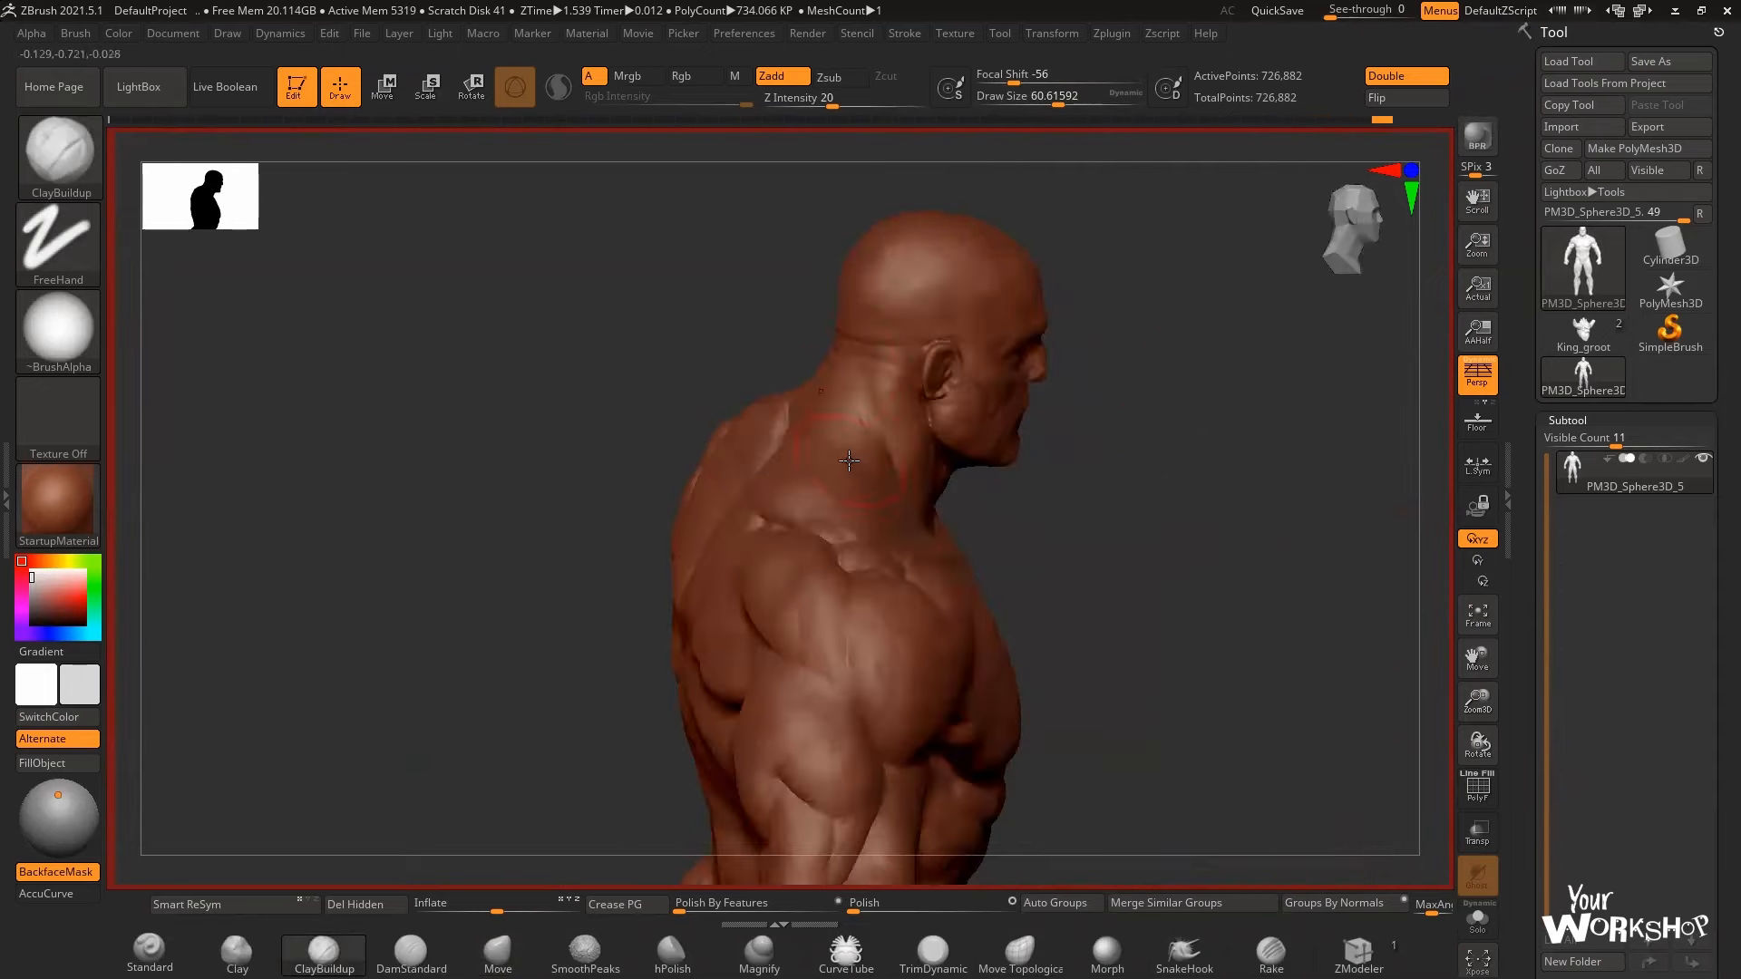
{"action": "left_click_drag", "start_coordinate": [807, 490], "coordinate": [784, 516]}
{"action": "left_click_drag", "start_coordinate": [1219, 430], "coordinate": [1143, 438]}
{"action": "left_click_drag", "start_coordinate": [1279, 386], "coordinate": [1197, 385]}
{"action": "left_click_drag", "start_coordinate": [1197, 385], "coordinate": [1196, 344], "text": "alt"}
{"action": "left_click_drag", "start_coordinate": [1401, 440], "coordinate": [1324, 443]}
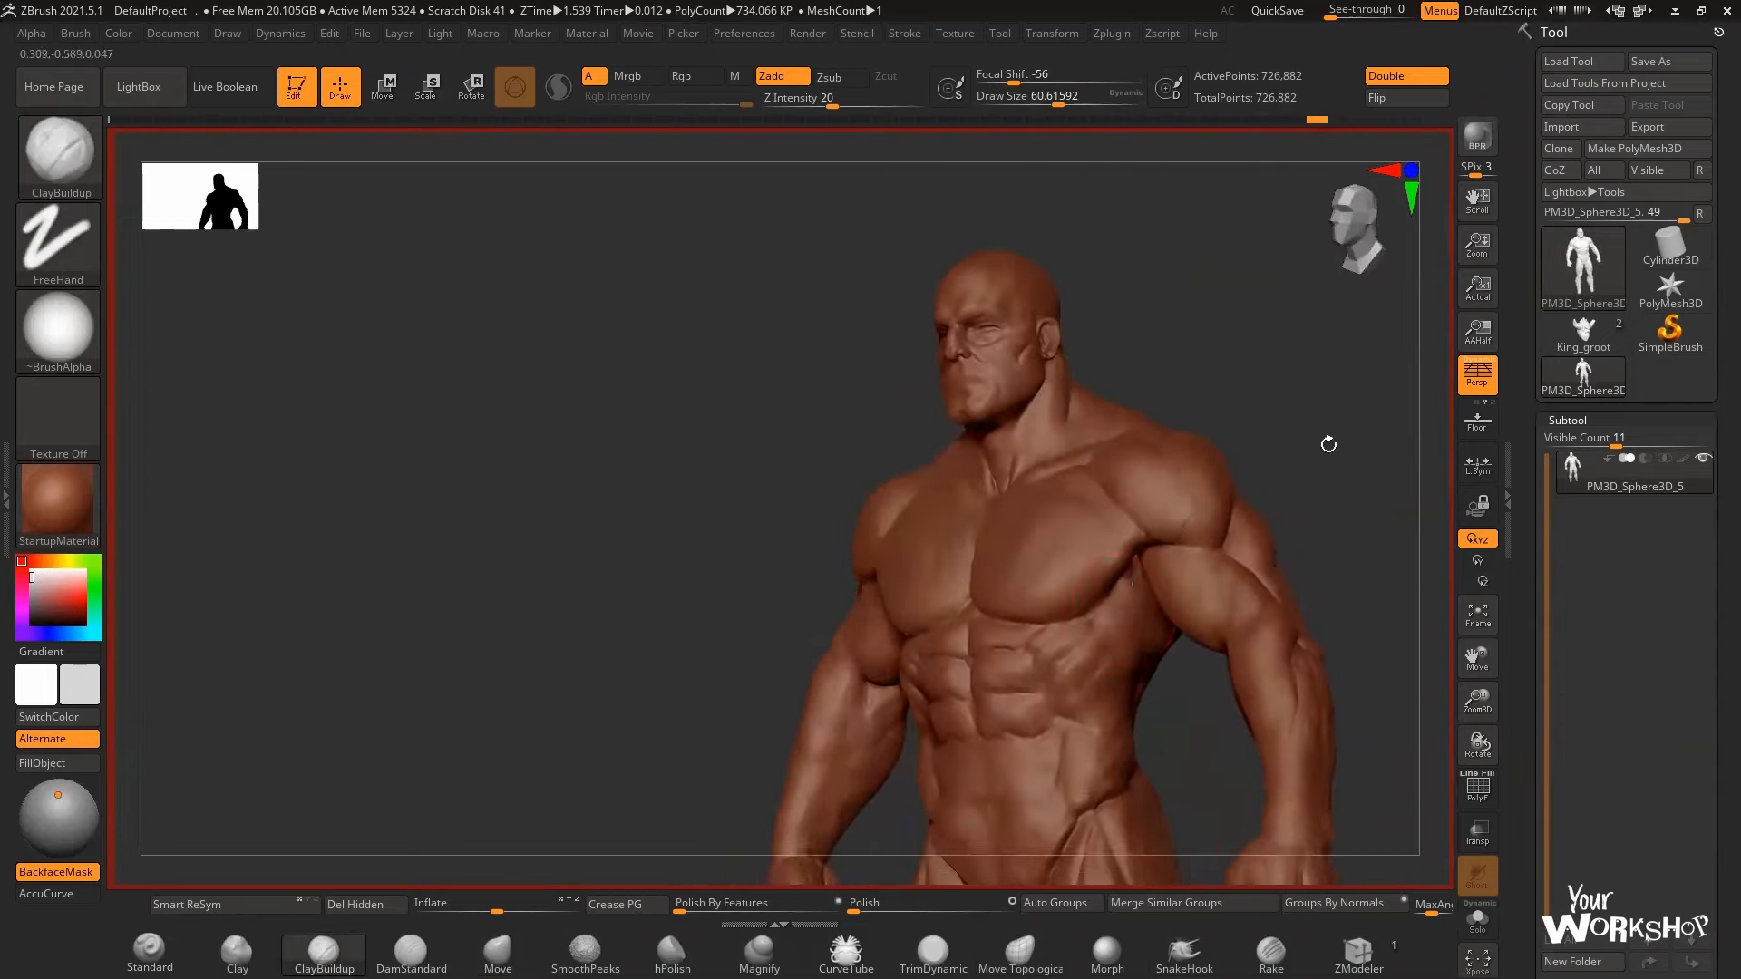
- Smooth down the abdominal muscles and undo the last three changes
{"action": "left_click_drag", "start_coordinate": [1111, 589], "coordinate": [1127, 617], "text": "shift"}
{"action": "left_click_drag", "start_coordinate": [1305, 526], "coordinate": [1297, 399], "text": "alt"}
{"action": "left_click_drag", "start_coordinate": [1197, 580], "coordinate": [1238, 580]}
{"action": "left_click_drag", "start_coordinate": [1016, 535], "coordinate": [981, 553]}
{"action": "key", "text": "ctrl+z"}
{"action": "key", "text": "ctrl+z"}
{"action": "key", "text": "ctrl+z"}
{"action": "left_click_drag", "start_coordinate": [1179, 571], "coordinate": [1237, 573]}
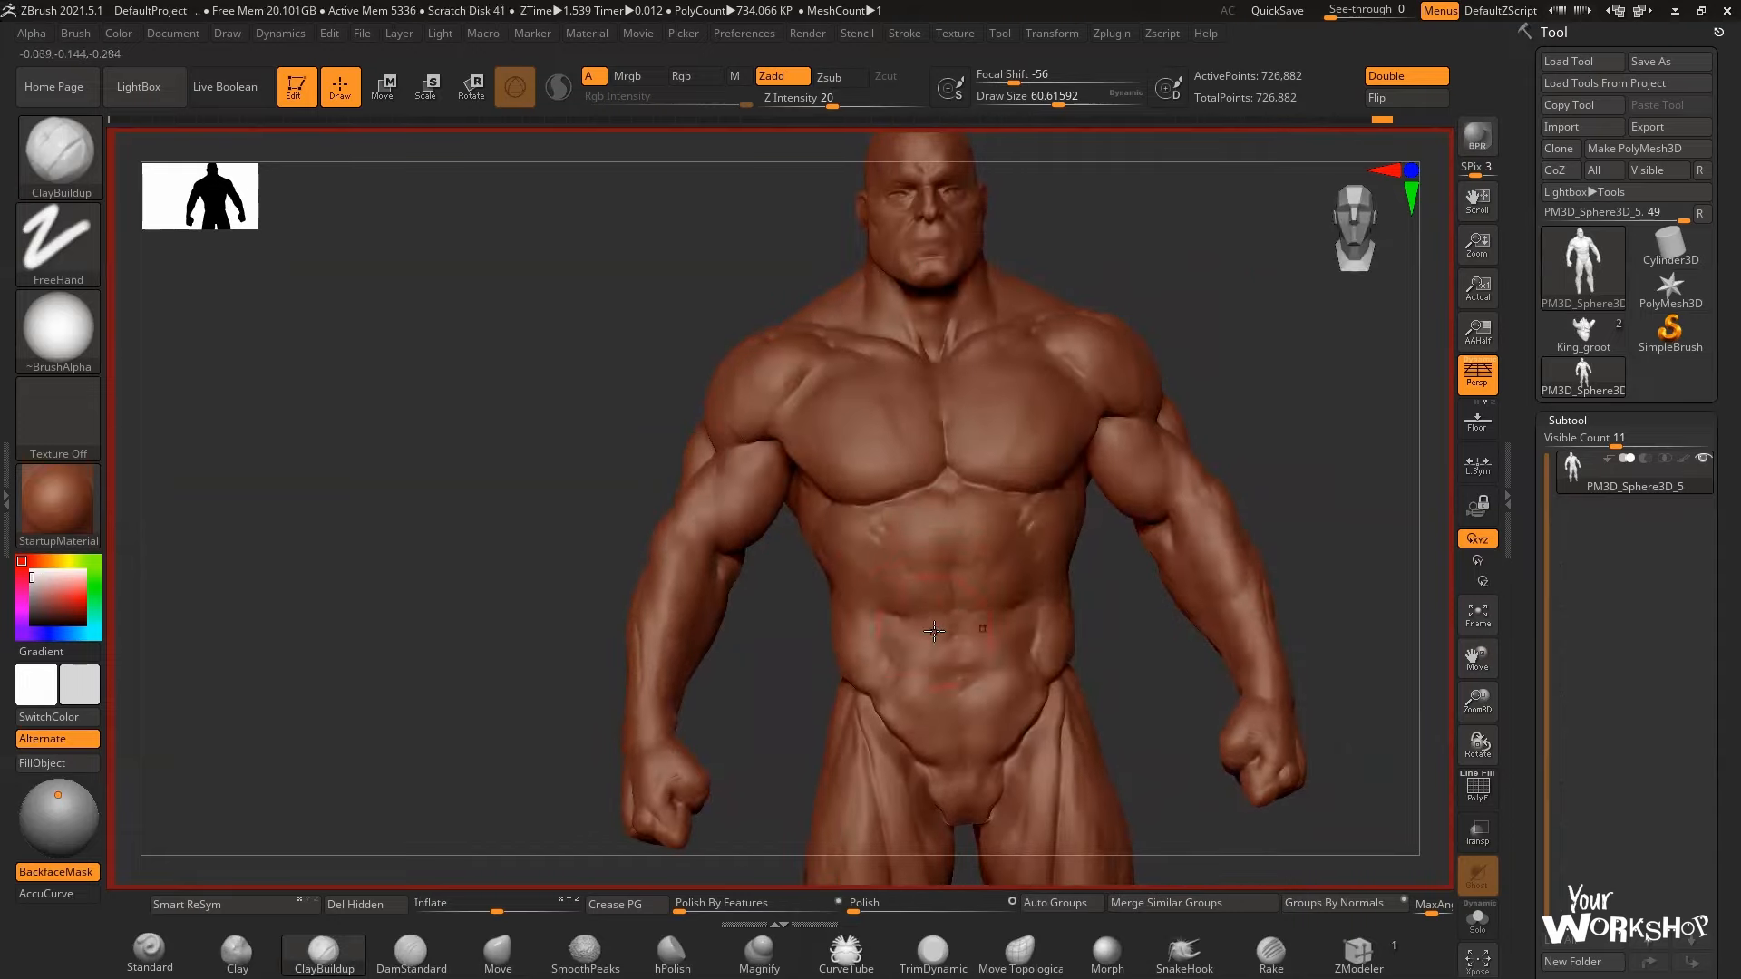
- Reshape the torso and waist silhouette with an enlarged Move brush, working from several angles
{"action": "left_click_drag", "start_coordinate": [1342, 544], "coordinate": [1269, 544]}
{"action": "mouse_move", "coordinate": [1142, 524]}
{"action": "left_mouse_down"}
{"action": "mouse_move", "coordinate": [1118, 549]}
{"action": "mouse_move", "coordinate": [1007, 544]}
{"action": "mouse_move", "coordinate": [878, 466]}
{"action": "left_mouse_up"}
{"action": "key", "text": "b"}
{"action": "key", "text": "m"}
{"action": "key", "text": "v"}
{"action": "mouse_move", "coordinate": [772, 571]}
{"action": "left_mouse_down"}
{"action": "mouse_move", "coordinate": [902, 590]}
{"action": "mouse_move", "coordinate": [875, 537]}
{"action": "left_mouse_up"}
{"action": "key", "text": "bracketright"}
{"action": "mouse_move", "coordinate": [1088, 381]}
{"action": "left_mouse_down"}
{"action": "mouse_move", "coordinate": [1212, 341]}
{"action": "mouse_move", "coordinate": [1179, 408]}
{"action": "left_mouse_up"}
{"action": "mouse_move", "coordinate": [1007, 381]}
{"action": "left_mouse_down"}
{"action": "mouse_move", "coordinate": [1047, 372]}
{"action": "mouse_move", "coordinate": [1128, 420]}
{"action": "left_mouse_up"}
- Build up volume on the torso muscles with the ClayBuildup brush
{"action": "key", "text": "b"}
{"action": "key", "text": "c"}
{"action": "key", "text": "b"}
{"action": "left_click_drag", "start_coordinate": [1184, 472], "coordinate": [1261, 418]}
{"action": "mouse_move", "coordinate": [1228, 459]}
{"action": "left_mouse_down"}
{"action": "mouse_move", "coordinate": [944, 451]}
{"action": "mouse_move", "coordinate": [859, 352]}
{"action": "mouse_move", "coordinate": [1119, 471]}
{"action": "mouse_move", "coordinate": [1088, 571]}
{"action": "mouse_move", "coordinate": [1088, 514]}
{"action": "left_mouse_up"}
- Remesh the sculpted body and open the Deformation settings
{"action": "mouse_move", "coordinate": [1088, 513]}
{"action": "left_mouse_down", "text": "ctrl"}
{"action": "mouse_move", "coordinate": [1107, 396]}
{"action": "mouse_move", "coordinate": [725, 408]}
{"action": "left_mouse_up", "text": "ctrl"}
{"action": "mouse_move", "coordinate": [726, 533]}
{"action": "left_mouse_down"}
{"action": "mouse_move", "coordinate": [1189, 532]}
{"action": "mouse_move", "coordinate": [1224, 581]}
{"action": "left_mouse_up"}
{"action": "left_click_drag", "start_coordinate": [1527, 821], "coordinate": [1527, 344]}
{"action": "left_click", "coordinate": [1572, 604]}
{"action": "key", "text": "space"}
{"action": "left_click_drag", "start_coordinate": [1233, 483], "coordinate": [1220, 483]}
{"action": "left_click_drag", "start_coordinate": [1178, 544], "coordinate": [1178, 617], "text": "alt"}
{"action": "right_click_drag", "start_coordinate": [918, 427], "coordinate": [952, 312]}
{"action": "left_click_drag", "start_coordinate": [1536, 390], "coordinate": [1536, 54]}
{"action": "left_click", "coordinate": [1570, 455]}
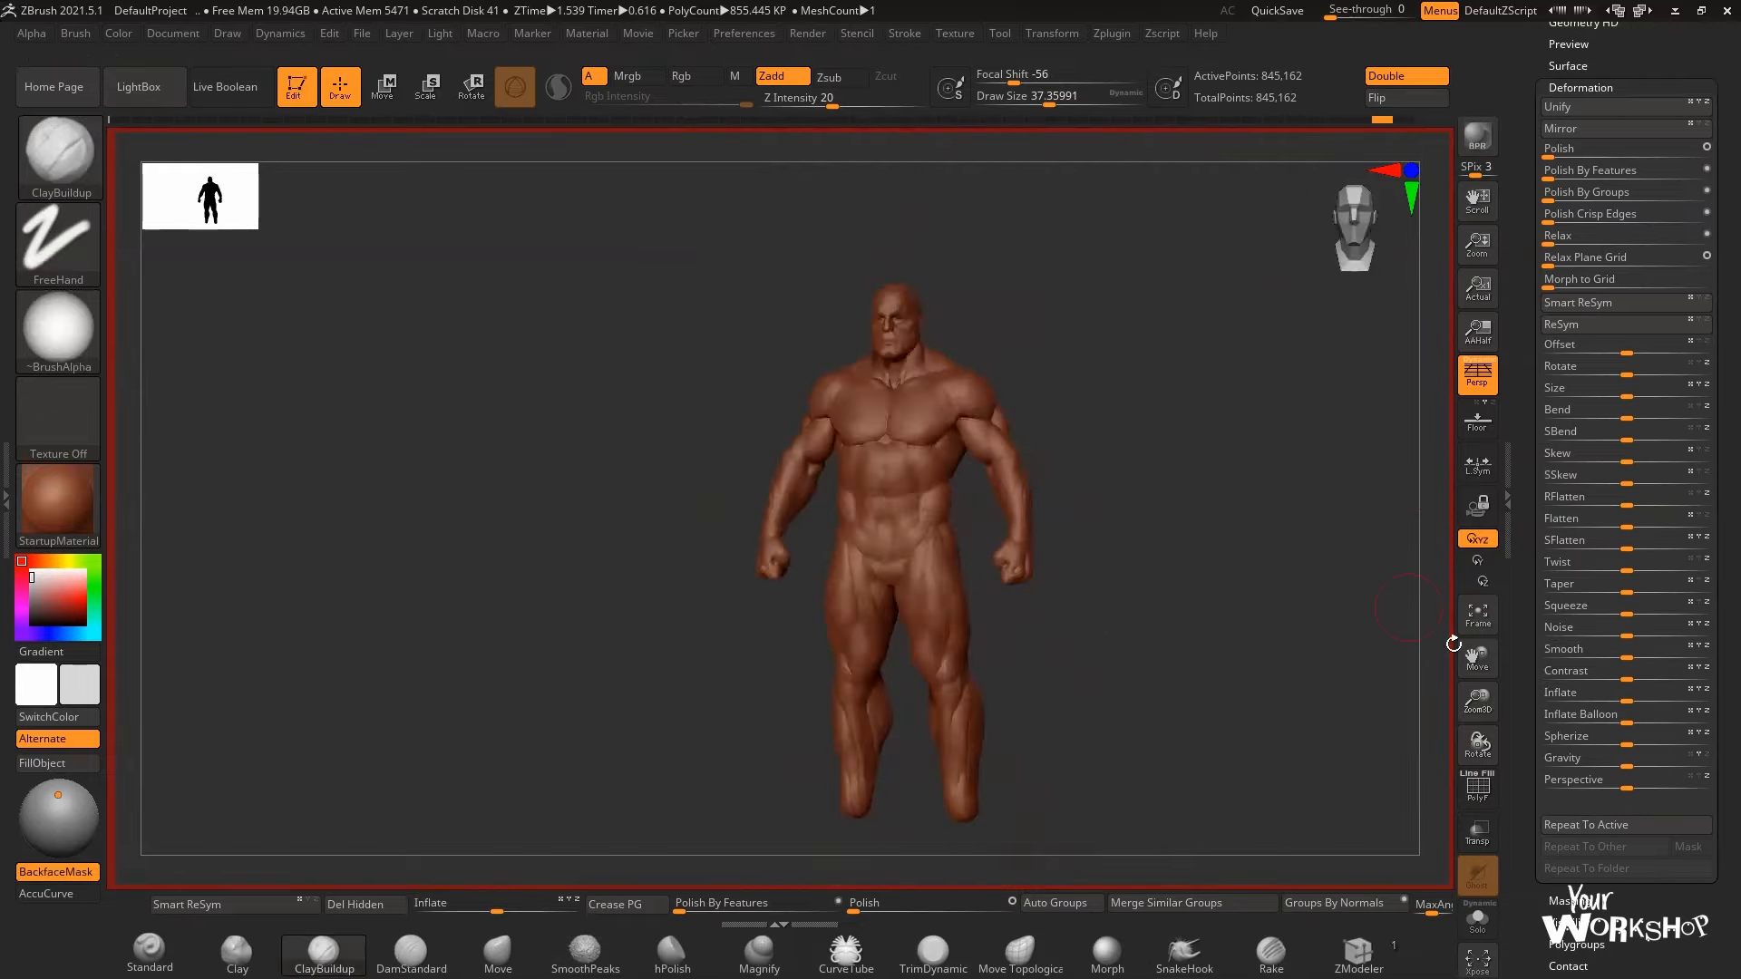
- Isolate and mask the arms, show the whole body, invert the mask and activate the move gizmo on the arms
{"action": "mouse_move", "coordinate": [1454, 643]}
{"action": "right_mouse_down", "text": "ctrl"}
{"action": "mouse_move", "coordinate": [1150, 338]}
{"action": "mouse_move", "coordinate": [1232, 376]}
{"action": "mouse_move", "coordinate": [1088, 387]}
{"action": "mouse_move", "coordinate": [782, 344]}
{"action": "mouse_move", "coordinate": [961, 281]}
{"action": "mouse_move", "coordinate": [1004, 323]}
{"action": "mouse_move", "coordinate": [907, 406]}
{"action": "mouse_move", "coordinate": [1124, 313]}
{"action": "mouse_move", "coordinate": [935, 420]}
{"action": "right_mouse_up", "text": "ctrl"}
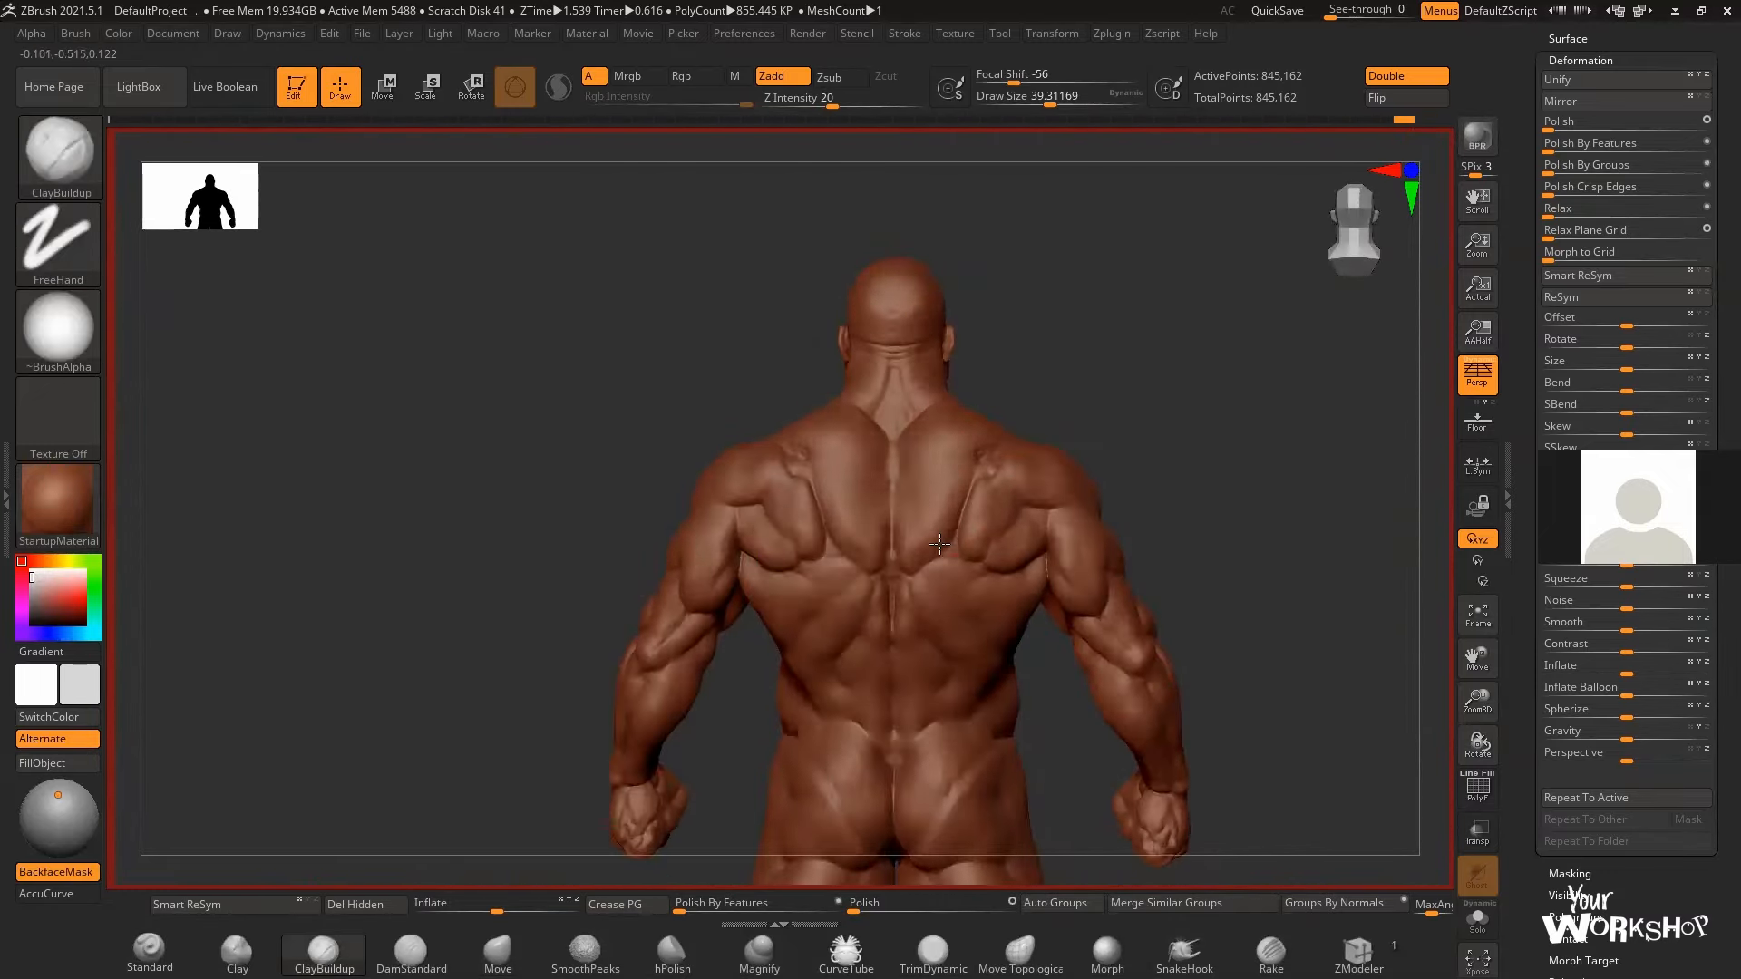
{"action": "mouse_move", "coordinate": [1162, 427]}
{"action": "right_mouse_down"}
{"action": "mouse_move", "coordinate": [1197, 389]}
{"action": "mouse_move", "coordinate": [1143, 575]}
{"action": "mouse_move", "coordinate": [1306, 342]}
{"action": "mouse_move", "coordinate": [1212, 389]}
{"action": "mouse_move", "coordinate": [1246, 430]}
{"action": "mouse_move", "coordinate": [1192, 415]}
{"action": "right_mouse_up"}
{"action": "left_click_drag", "start_coordinate": [1192, 415], "coordinate": [994, 400], "text": "ctrl"}
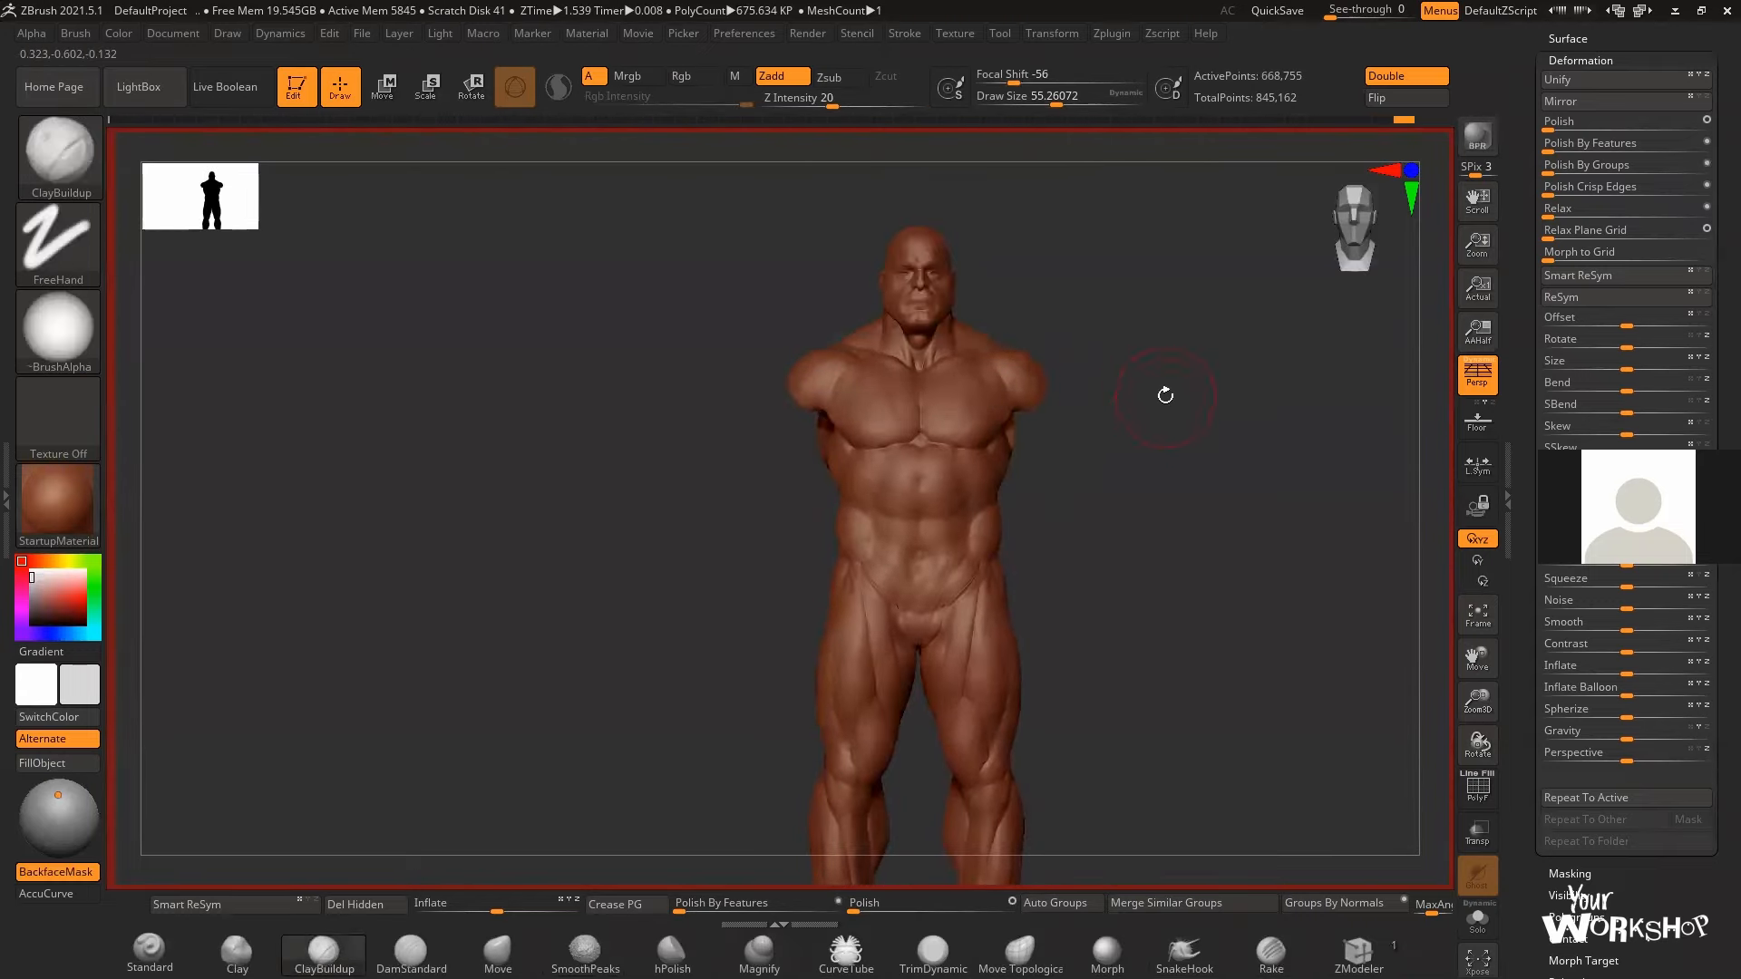
{"action": "left_click_drag", "start_coordinate": [1138, 426], "coordinate": [1119, 465], "text": "ctrl+shift"}
{"action": "left_click_drag", "start_coordinate": [1176, 401], "coordinate": [1187, 404], "text": "ctrl+shift"}
{"action": "left_click", "coordinate": [1187, 397], "text": "ctrl"}
{"action": "left_click", "coordinate": [1189, 396], "text": "ctrl+shift"}
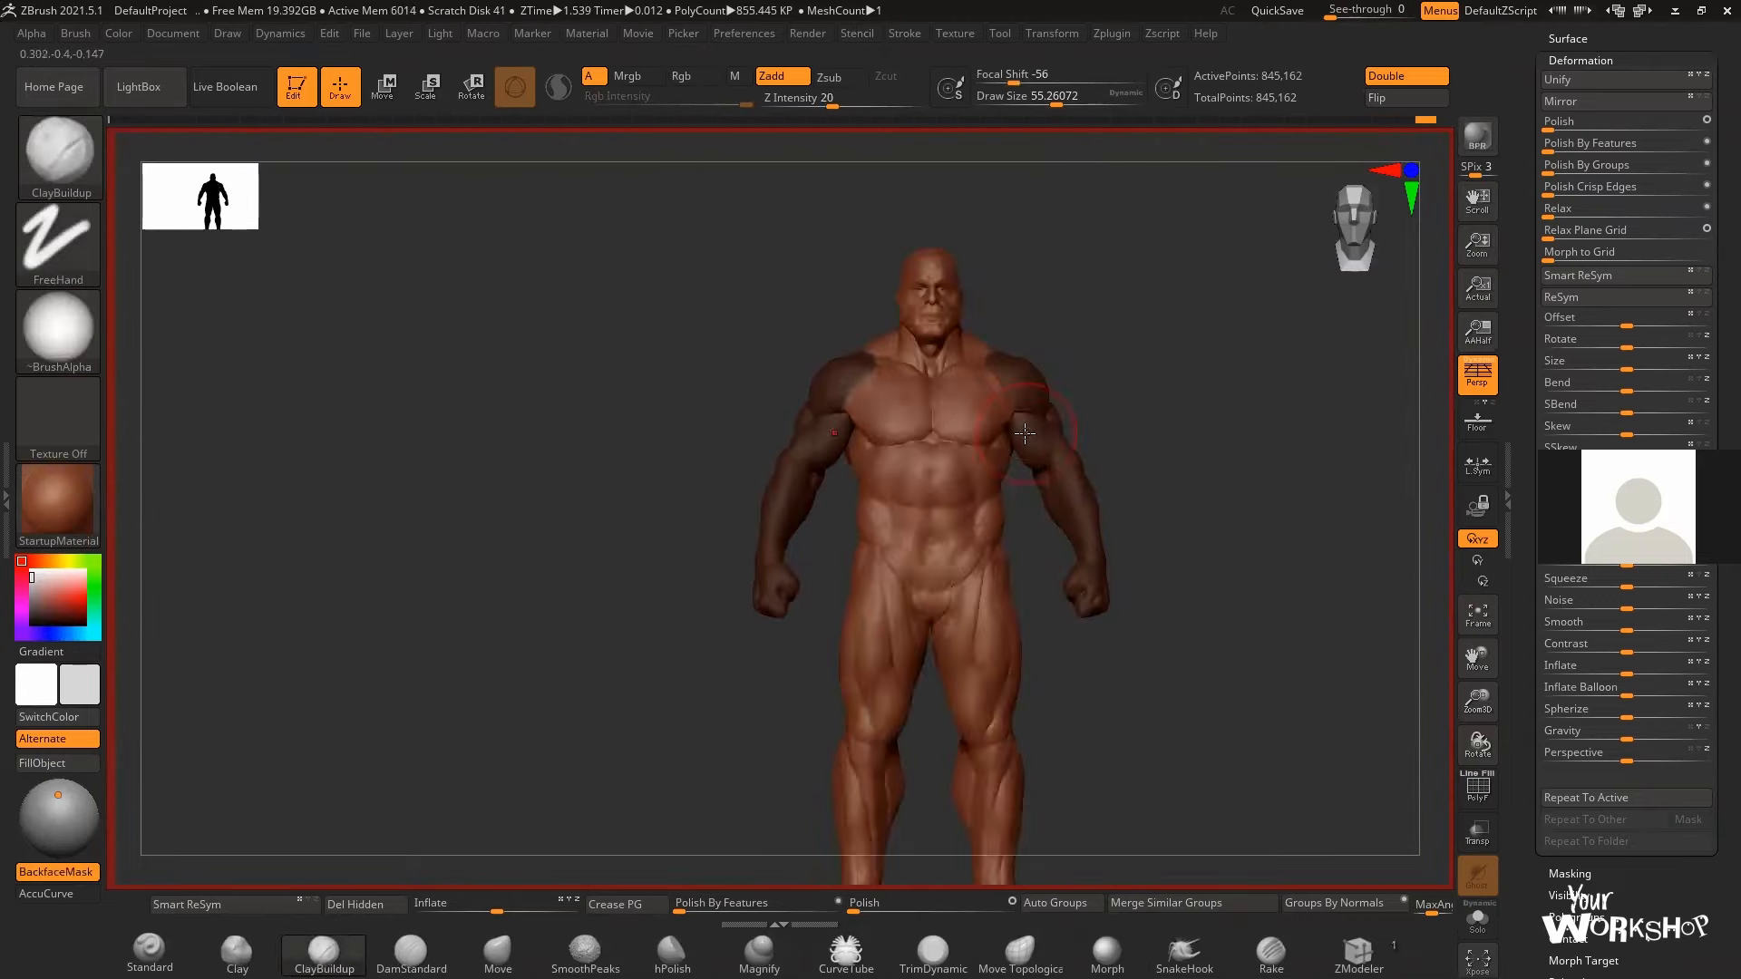
{"action": "left_click", "coordinate": [1183, 399], "text": "ctrl"}
{"action": "key", "text": "w"}
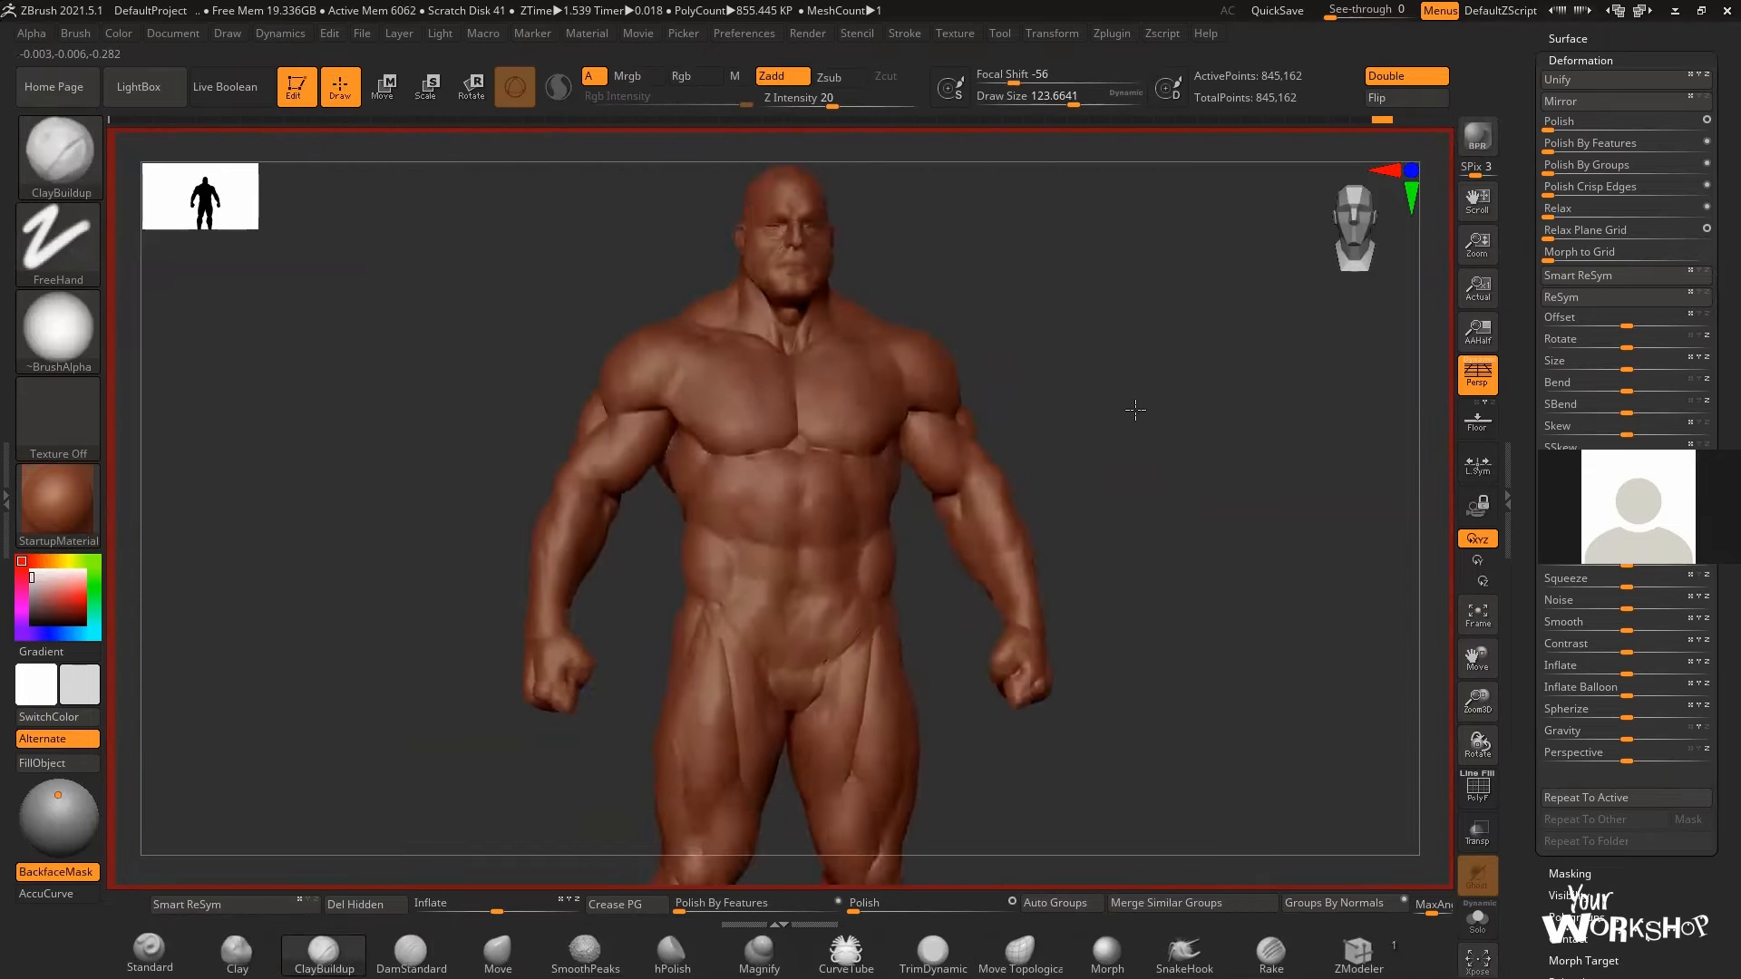
- Reshape the shoulders, upper back and sides of the torso with the Move brush at draw sizes of about 66 to 90
{"action": "key", "text": "b"}
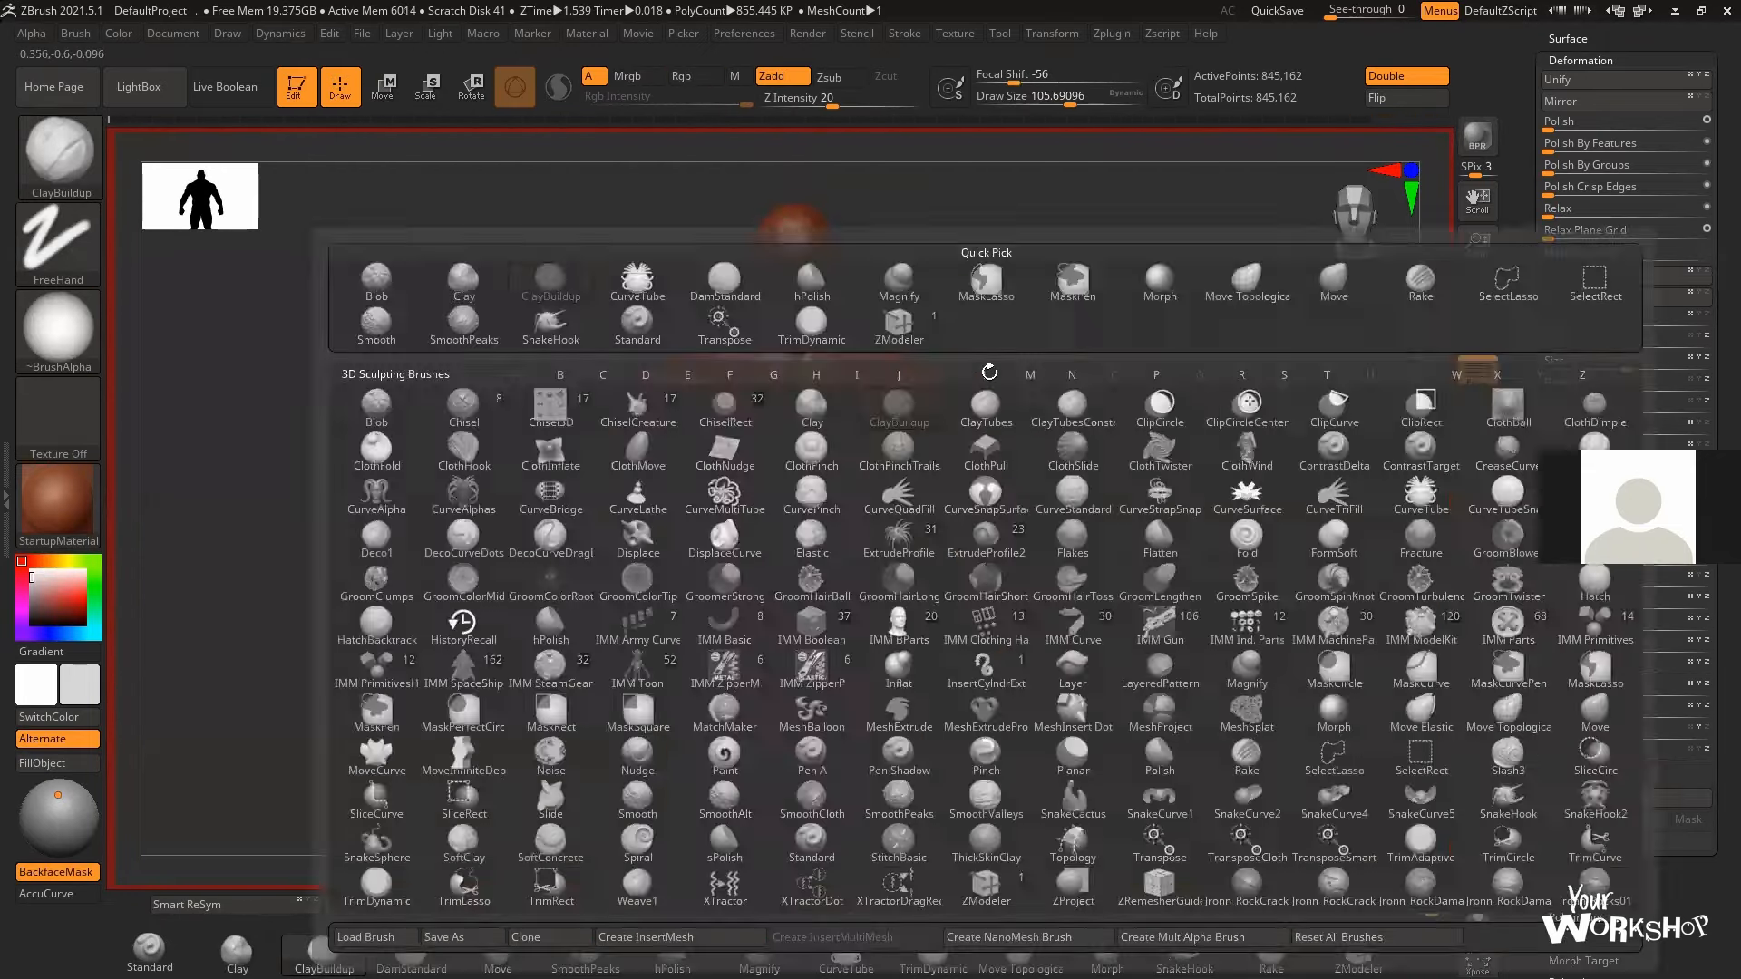
{"action": "key", "text": "m"}
{"action": "key", "text": "v"}
{"action": "left_click_drag", "start_coordinate": [1033, 359], "coordinate": [1036, 359]}
{"action": "mouse_move", "coordinate": [1037, 359]}
{"action": "left_mouse_down"}
{"action": "mouse_move", "coordinate": [1022, 408]}
{"action": "mouse_move", "coordinate": [999, 277]}
{"action": "mouse_move", "coordinate": [988, 363]}
{"action": "mouse_move", "coordinate": [1006, 342]}
{"action": "mouse_move", "coordinate": [928, 357]}
{"action": "mouse_move", "coordinate": [729, 297]}
{"action": "left_mouse_up"}
{"action": "left_click_drag", "start_coordinate": [965, 299], "coordinate": [1061, 295]}
{"action": "left_click_drag", "start_coordinate": [1049, 103], "coordinate": [1068, 104]}
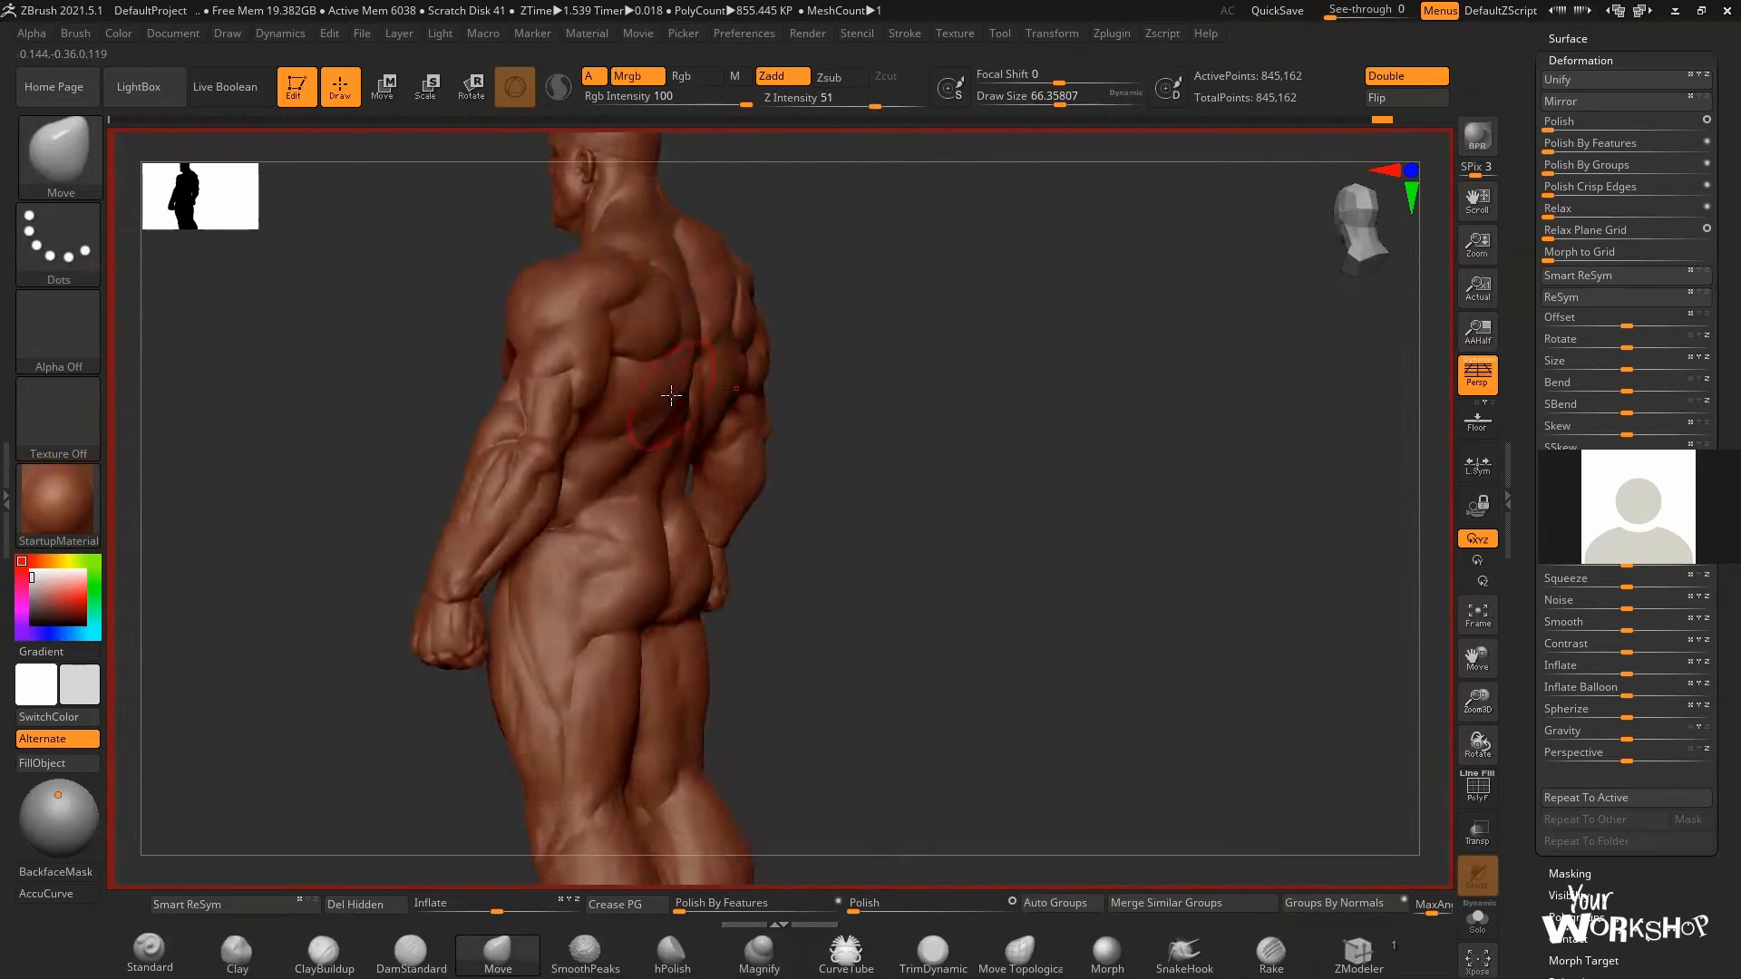
{"action": "left_click_drag", "start_coordinate": [1015, 381], "coordinate": [916, 385]}
{"action": "left_click_drag", "start_coordinate": [916, 385], "coordinate": [934, 344], "text": "alt"}
{"action": "left_click_drag", "start_coordinate": [1034, 303], "coordinate": [1023, 356], "text": "alt"}
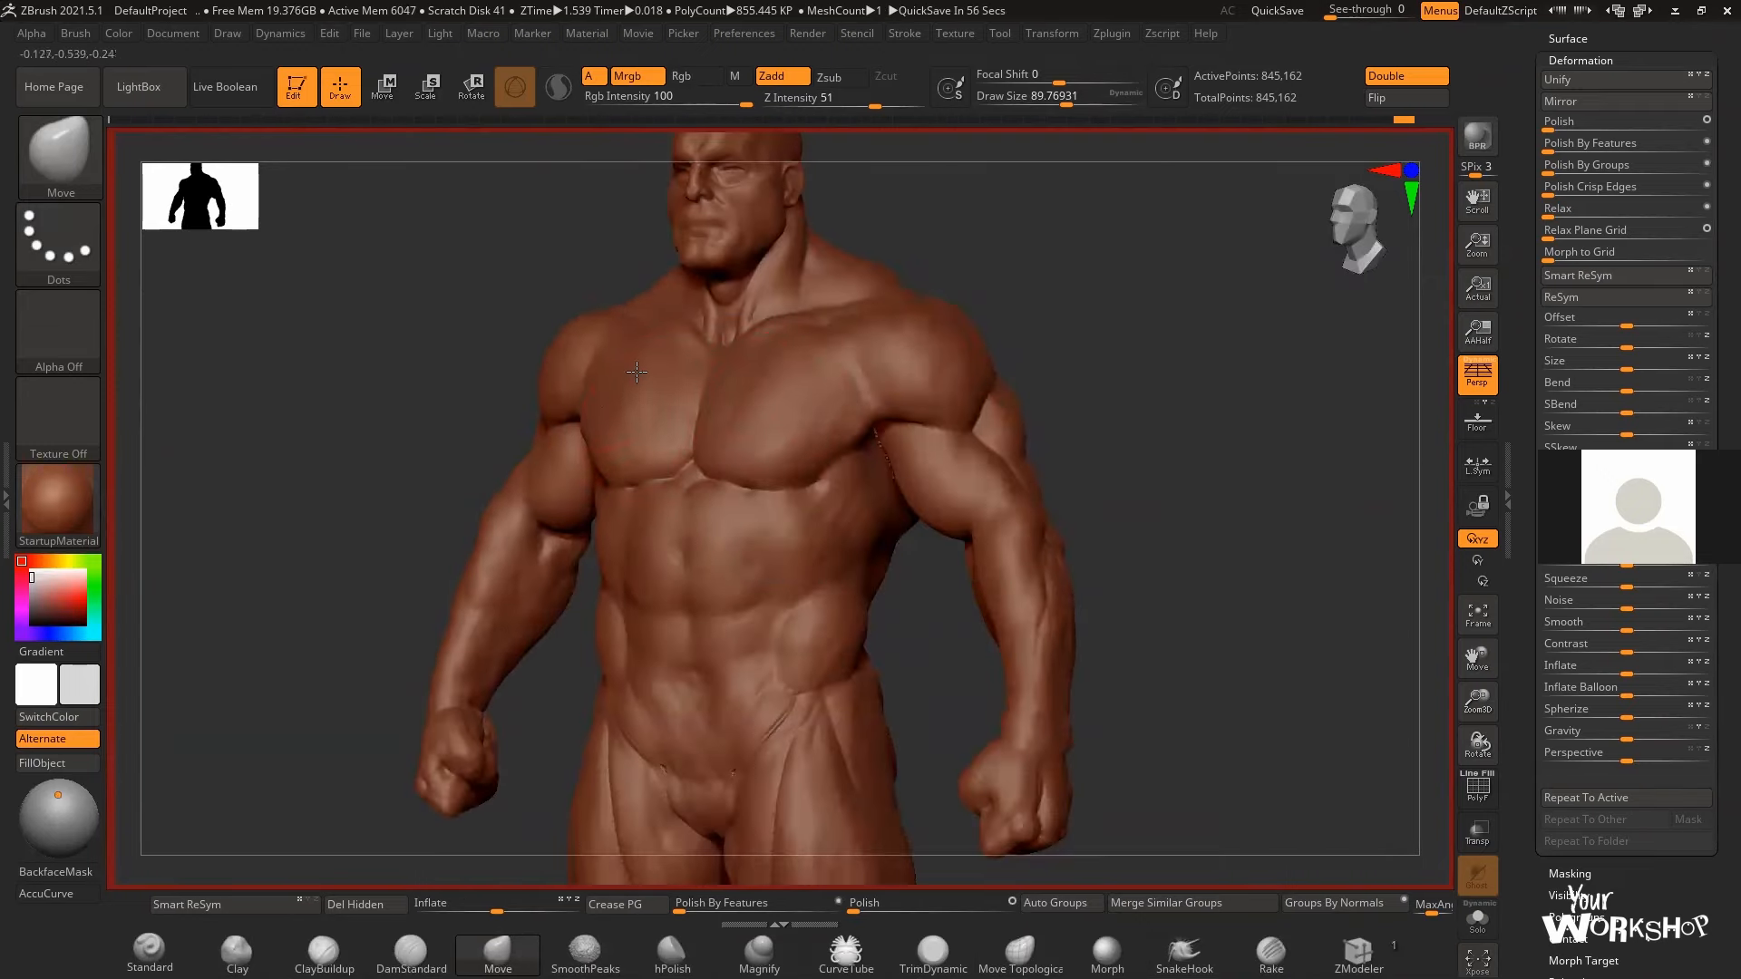
{"action": "left_click_drag", "start_coordinate": [1141, 385], "coordinate": [1197, 385]}
{"action": "left_click_drag", "start_coordinate": [1016, 427], "coordinate": [1003, 359], "text": "alt"}
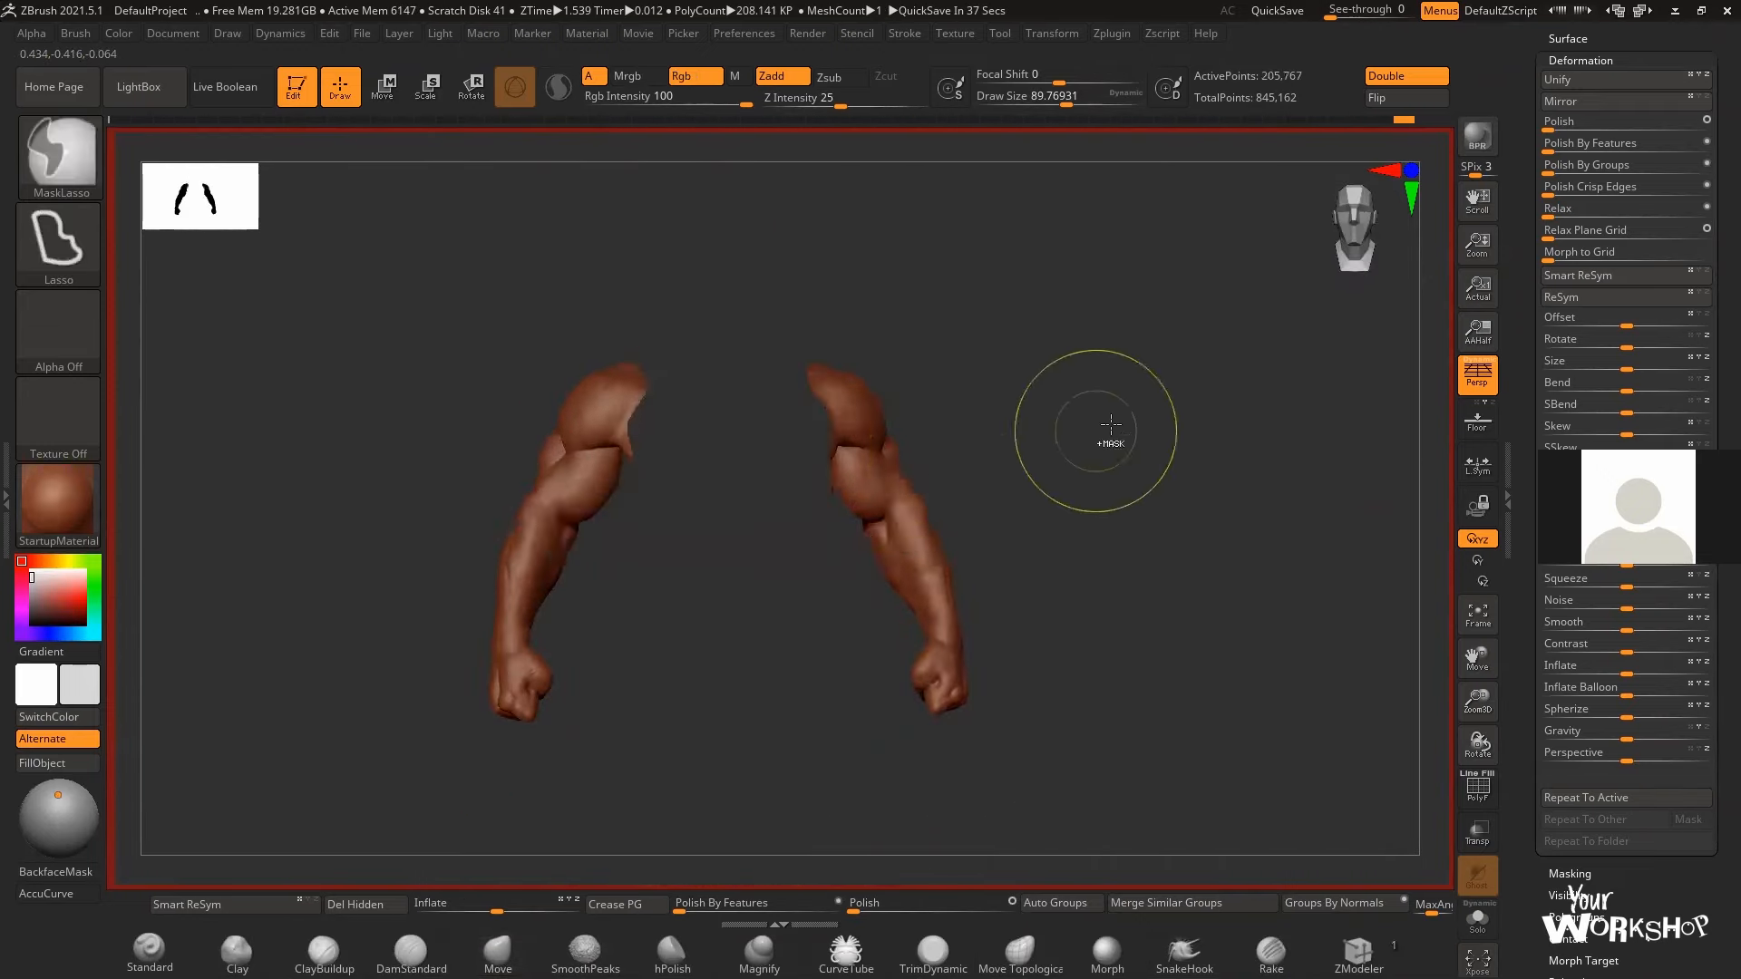
- Try to scale the unmasked arms up to about 1.04 times with the gizmo, and undo the attempt
{"action": "key", "text": "e"}
{"action": "left_click_drag", "start_coordinate": [907, 260], "coordinate": [886, 373]}
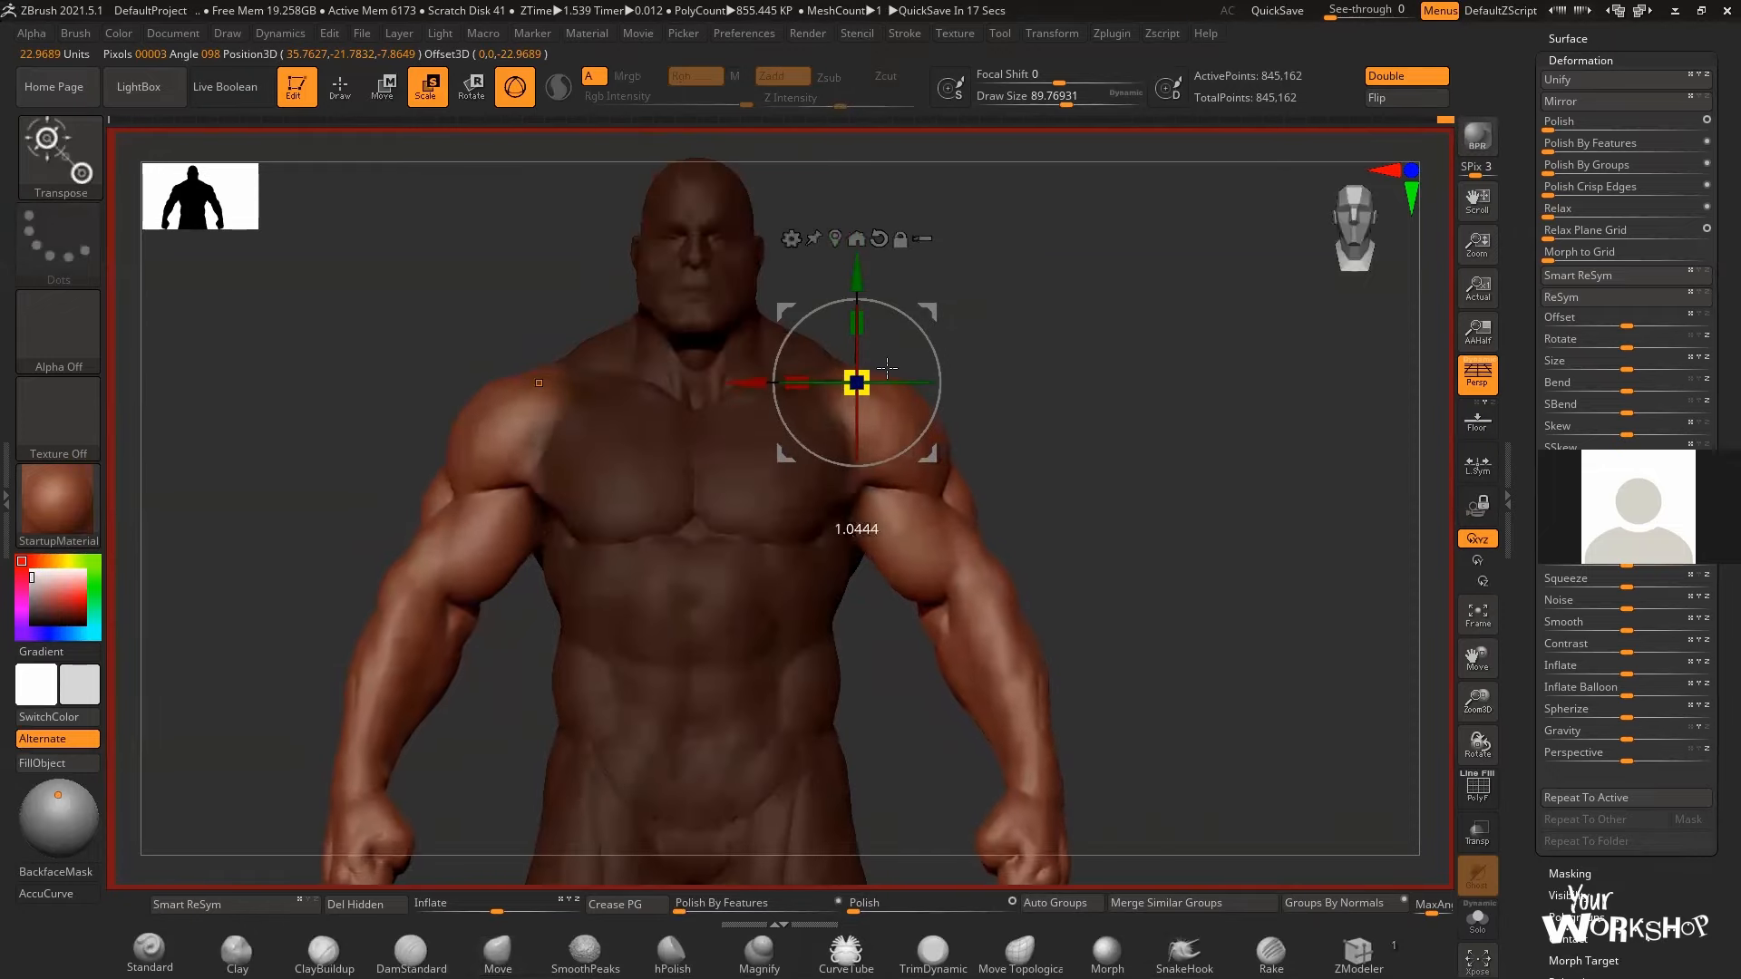
{"action": "key", "text": "ctrl+z"}
{"action": "key", "text": "ctrl+z"}
{"action": "key", "text": "ctrl+z"}
{"action": "key", "text": "q"}
- Build up the chest and abdomen with the ClayBuildup brush and adjust their shape with the Move brush
{"action": "left_click_drag", "start_coordinate": [1025, 415], "coordinate": [1088, 420]}
{"action": "key", "text": "b"}
{"action": "key", "text": "c"}
{"action": "key", "text": "b"}
{"action": "mouse_move", "coordinate": [1117, 361]}
{"action": "left_mouse_down", "text": "alt"}
{"action": "mouse_move", "coordinate": [1123, 390]}
{"action": "mouse_move", "coordinate": [1147, 393]}
{"action": "mouse_move", "coordinate": [1110, 406]}
{"action": "mouse_move", "coordinate": [1147, 404]}
{"action": "mouse_move", "coordinate": [1132, 428]}
{"action": "mouse_move", "coordinate": [1178, 385]}
{"action": "mouse_move", "coordinate": [1115, 408]}
{"action": "mouse_move", "coordinate": [1099, 451]}
{"action": "mouse_move", "coordinate": [1051, 454]}
{"action": "left_mouse_up", "text": "alt"}
{"action": "key", "text": "b"}
{"action": "key", "text": "m"}
{"action": "key", "text": "v"}
- Carve the torso muscle separations with DamStandard, fill them out with ClayBuildup and correct the form with the Move brush
{"action": "key", "text": "b"}
{"action": "key", "text": "d"}
{"action": "key", "text": "s"}
{"action": "key", "text": "b"}
{"action": "key", "text": "c"}
{"action": "key", "text": "b"}
{"action": "key", "text": "b"}
{"action": "key", "text": "m"}
{"action": "key", "text": "v"}
{"action": "mouse_move", "coordinate": [1124, 390]}
{"action": "left_mouse_down"}
{"action": "mouse_move", "coordinate": [1024, 385]}
{"action": "mouse_move", "coordinate": [1098, 303]}
{"action": "mouse_move", "coordinate": [1209, 327]}
{"action": "mouse_move", "coordinate": [1102, 453]}
{"action": "left_mouse_up"}
- Try further ClayBuildup strokes on the torso and undo the last two changes
{"action": "key", "text": "b"}
{"action": "key", "text": "c"}
{"action": "key", "text": "b"}
{"action": "key", "text": "ctrl+z"}
{"action": "key", "text": "ctrl+z"}
- Refine the torso shape with the Move brush and sharpen its muscle lines with the DamStandard brush
{"action": "key", "text": "b"}
{"action": "key", "text": "m"}
{"action": "key", "text": "v"}
{"action": "key", "text": "b"}
{"action": "key", "text": "d"}
{"action": "key", "text": "s"}
{"action": "left_click_drag", "start_coordinate": [1188, 499], "coordinate": [1006, 544]}
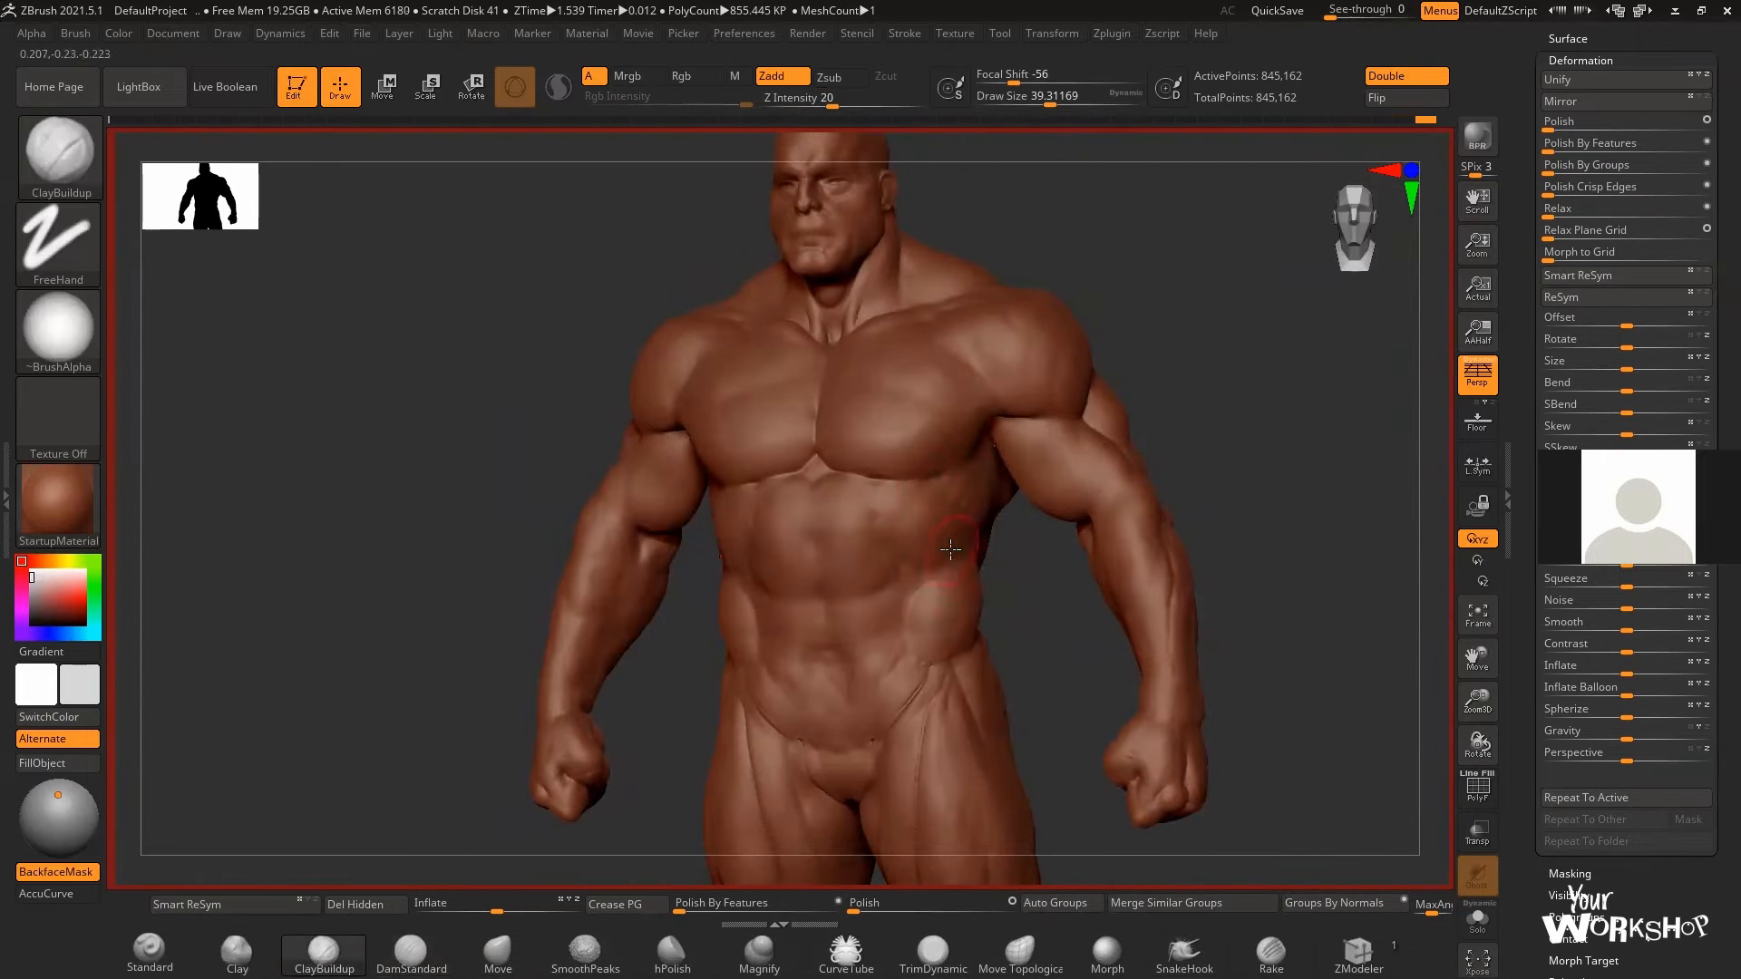
- Choose a selection brush, isolate part of the upper body to work on the back, and reveal the full body again
{"action": "mouse_move", "coordinate": [1206, 508]}
{"action": "left_mouse_down"}
{"action": "mouse_move", "coordinate": [1097, 490]}
{"action": "mouse_move", "coordinate": [1170, 408]}
{"action": "left_mouse_up"}
{"action": "left_click", "coordinate": [60, 154], "text": "ctrl+shift"}
{"action": "left_click", "coordinate": [431, 252], "text": "ctrl+shift"}
{"action": "left_click_drag", "start_coordinate": [771, 318], "coordinate": [789, 344], "text": "ctrl+shift"}
{"action": "left_click_drag", "start_coordinate": [1297, 427], "coordinate": [868, 520]}
{"action": "left_click", "coordinate": [1158, 334], "text": "ctrl+shift"}
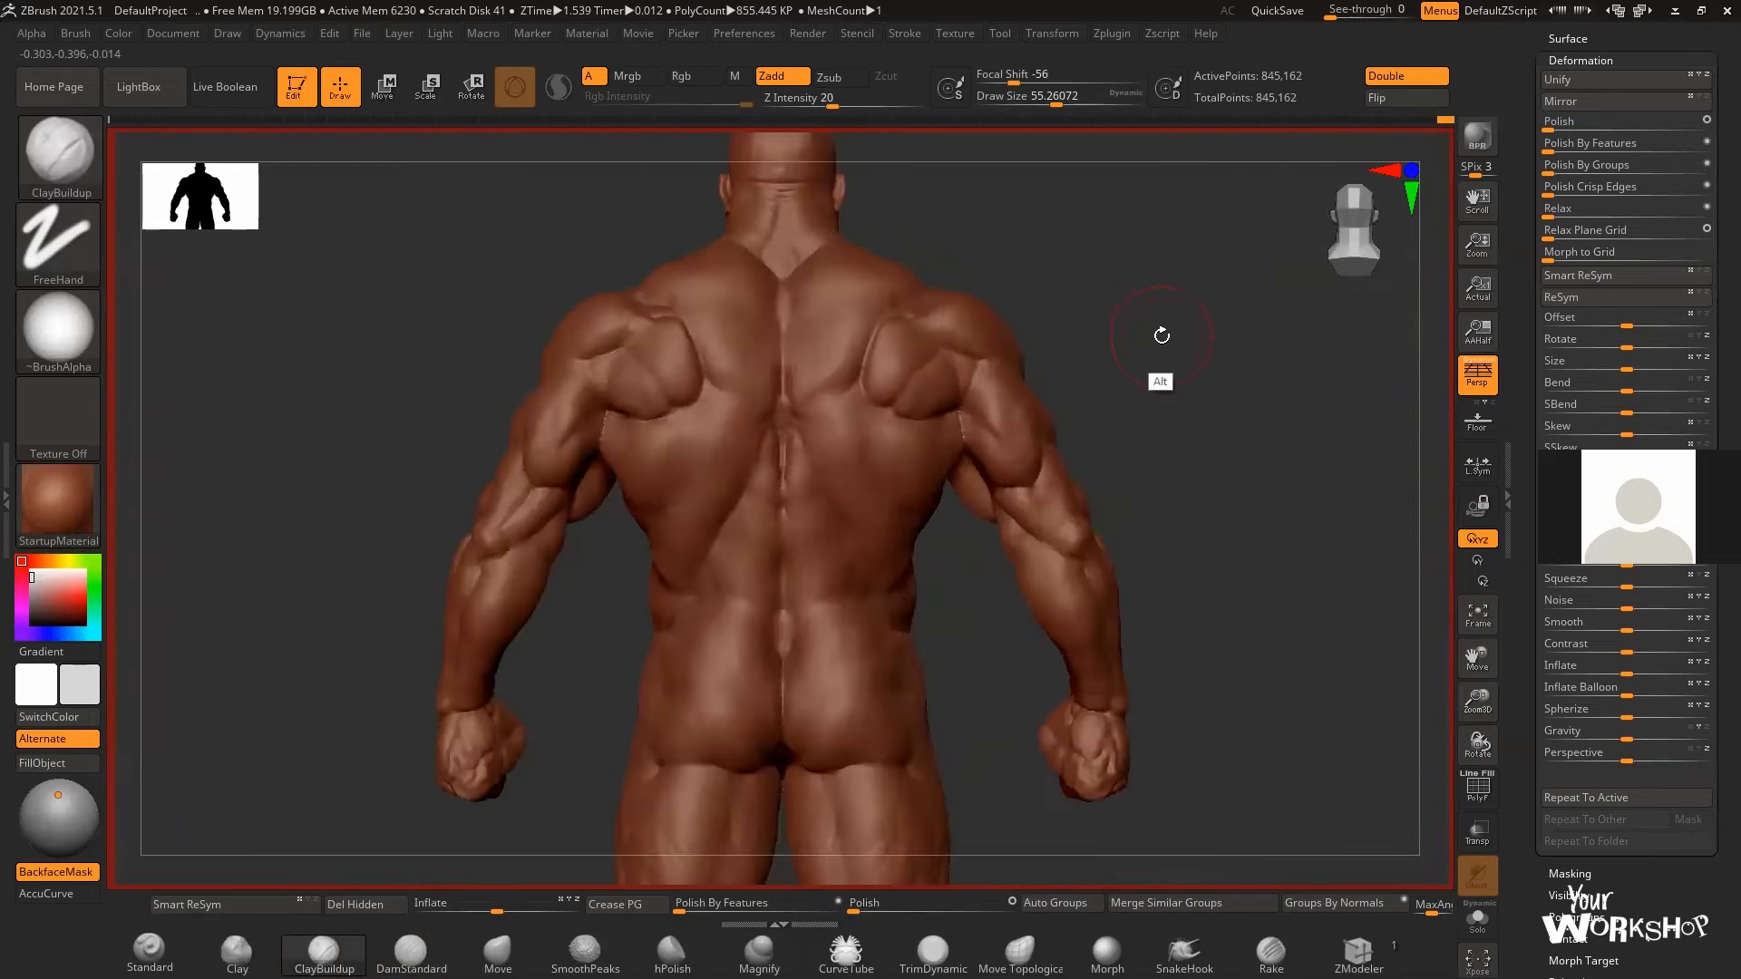
- Adjust the back and side profile of the torso with the Move brush at a draw size of about 66
{"action": "left_click_drag", "start_coordinate": [1159, 334], "coordinate": [1138, 349]}
{"action": "mouse_move", "coordinate": [1242, 508]}
{"action": "left_mouse_down"}
{"action": "mouse_move", "coordinate": [1061, 572]}
{"action": "mouse_move", "coordinate": [1144, 554]}
{"action": "mouse_move", "coordinate": [1079, 544]}
{"action": "left_mouse_up"}
{"action": "mouse_move", "coordinate": [1192, 340]}
{"action": "left_mouse_down", "text": "alt"}
{"action": "mouse_move", "coordinate": [1205, 400]}
{"action": "mouse_move", "coordinate": [1296, 419]}
{"action": "left_mouse_up", "text": "alt"}
{"action": "key", "text": "b"}
{"action": "key", "text": "m"}
{"action": "key", "text": "v"}
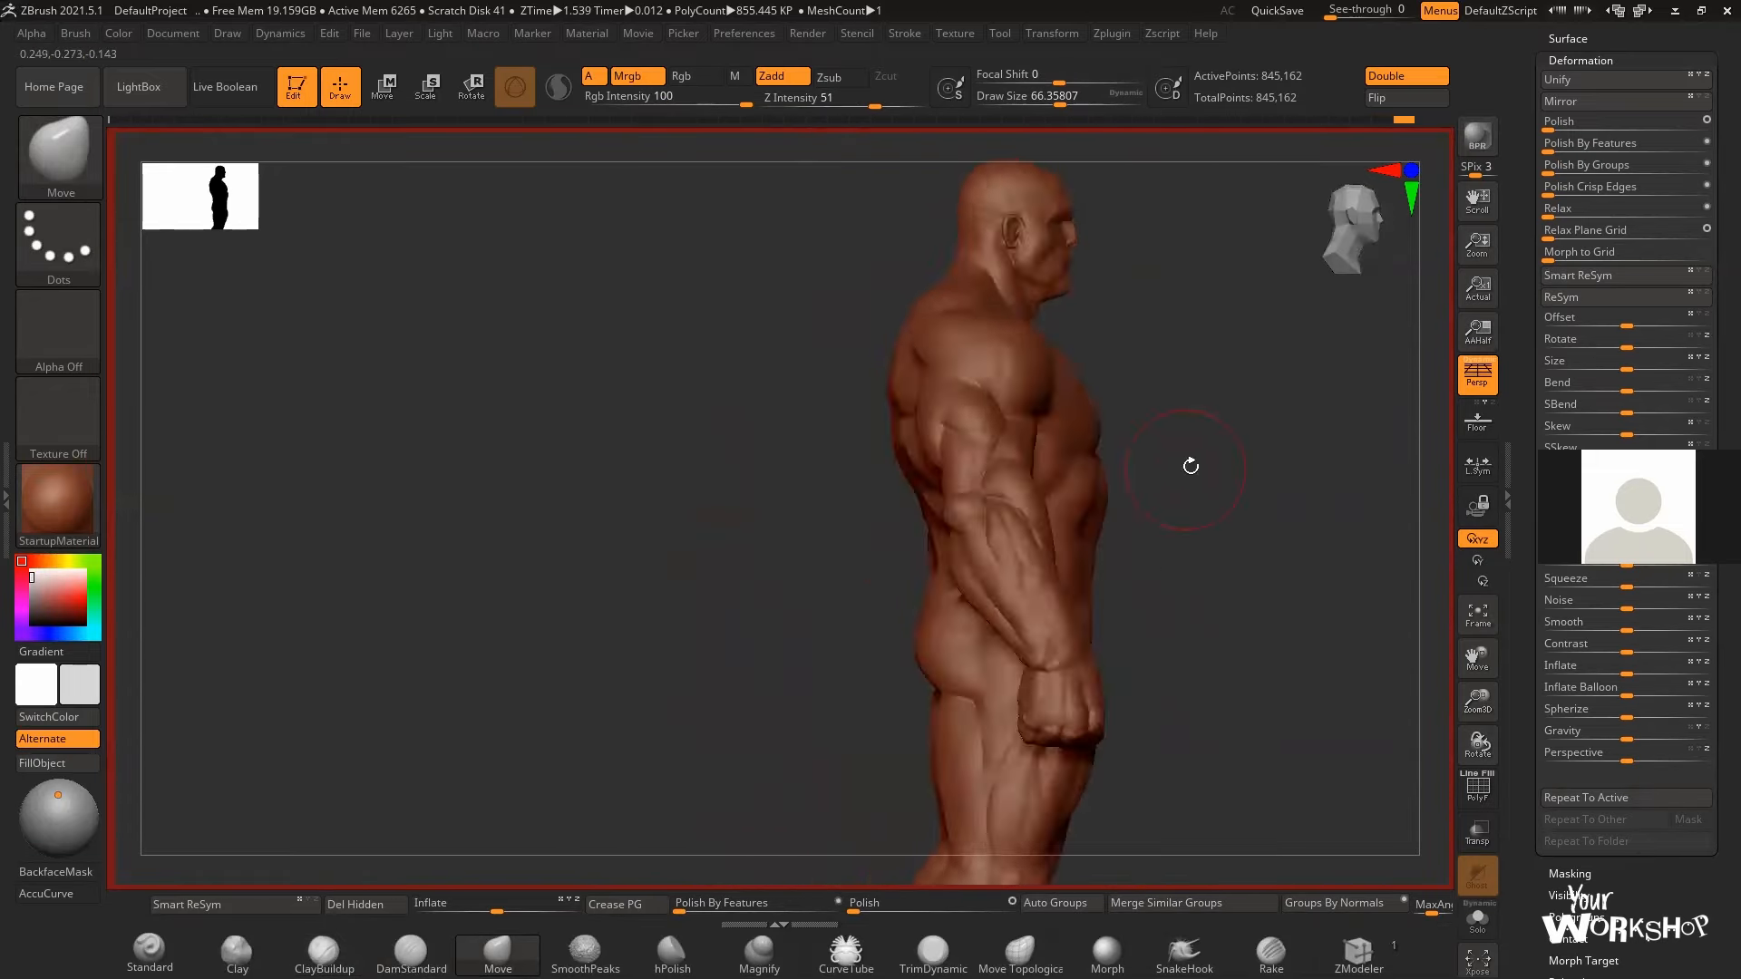
{"action": "left_click_drag", "start_coordinate": [943, 480], "coordinate": [1117, 490]}
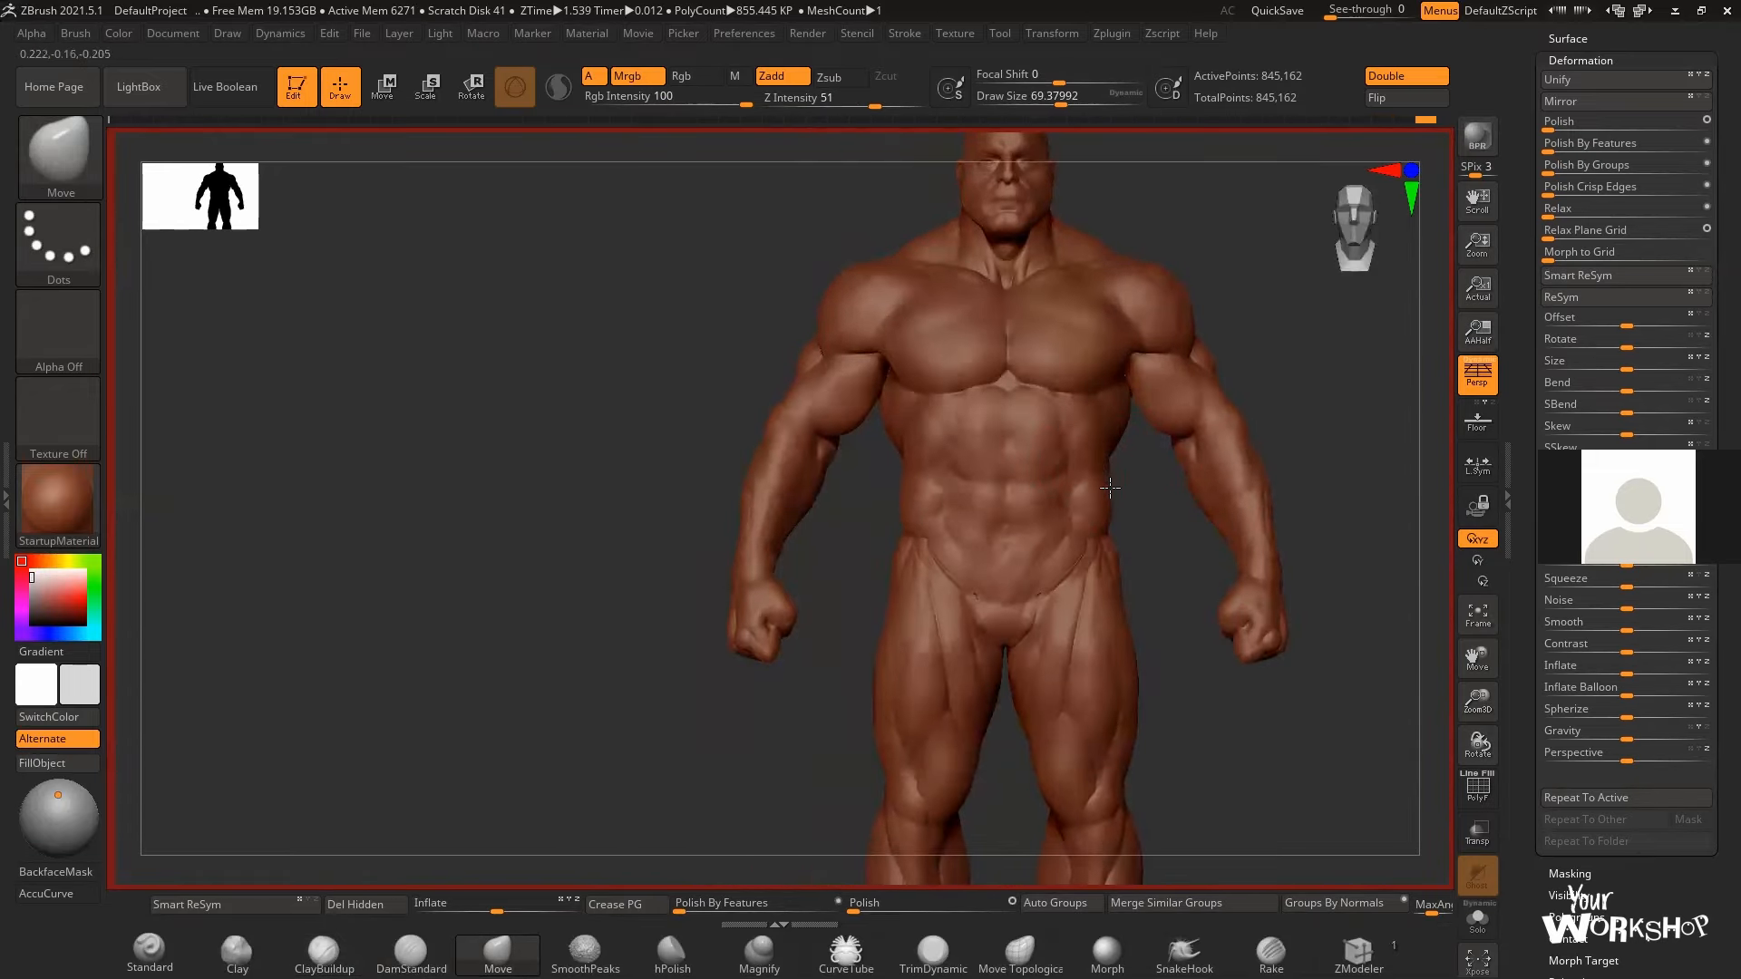
- Deepen the muscle lines on the abdomen and hips with the DamStandard brush at a draw size of about 110
{"action": "key", "text": "b"}
{"action": "key", "text": "d"}
{"action": "key", "text": "s"}
{"action": "mouse_move", "coordinate": [1305, 399]}
{"action": "left_mouse_down"}
{"action": "mouse_move", "coordinate": [1247, 381]}
{"action": "mouse_move", "coordinate": [1244, 308]}
{"action": "left_mouse_up"}
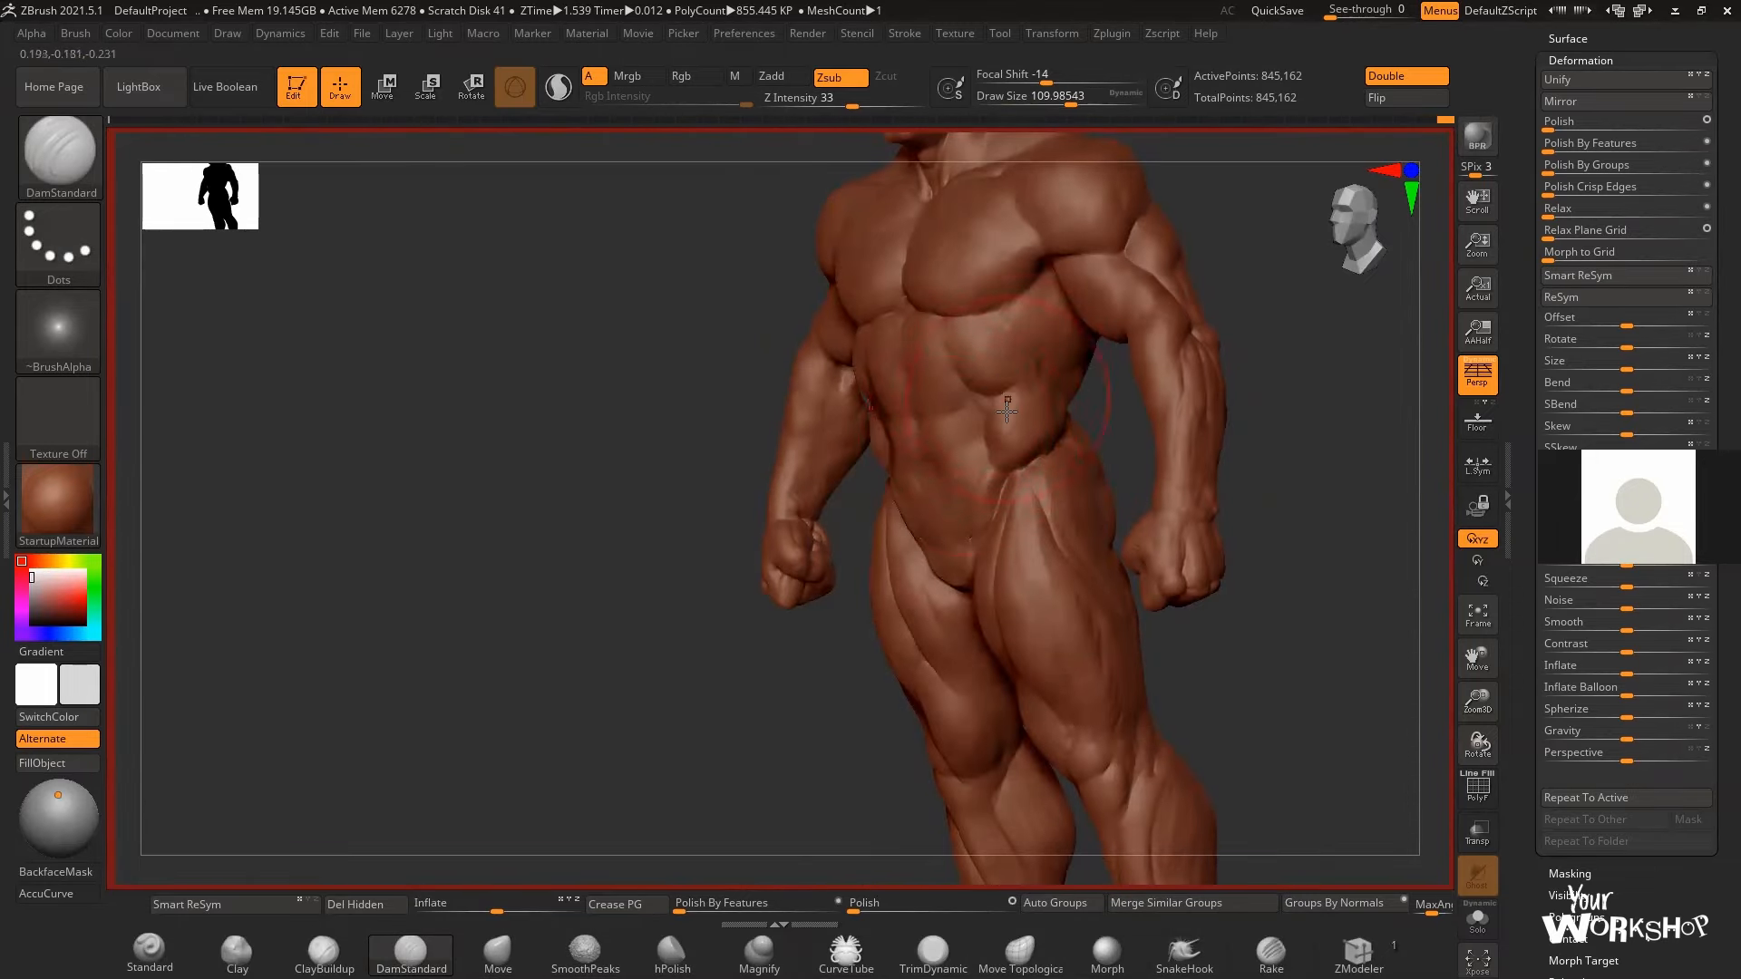
- Adjust the body's overall proportions with the Move brush at an enlarged draw size
{"action": "key", "text": "b"}
{"action": "key", "text": "m"}
{"action": "key", "text": "v"}
{"action": "mouse_move", "coordinate": [1007, 412]}
{"action": "left_mouse_down"}
{"action": "mouse_move", "coordinate": [1205, 398]}
{"action": "mouse_move", "coordinate": [1065, 392]}
{"action": "mouse_move", "coordinate": [1034, 458]}
{"action": "left_mouse_up"}
{"action": "key", "text": "space"}
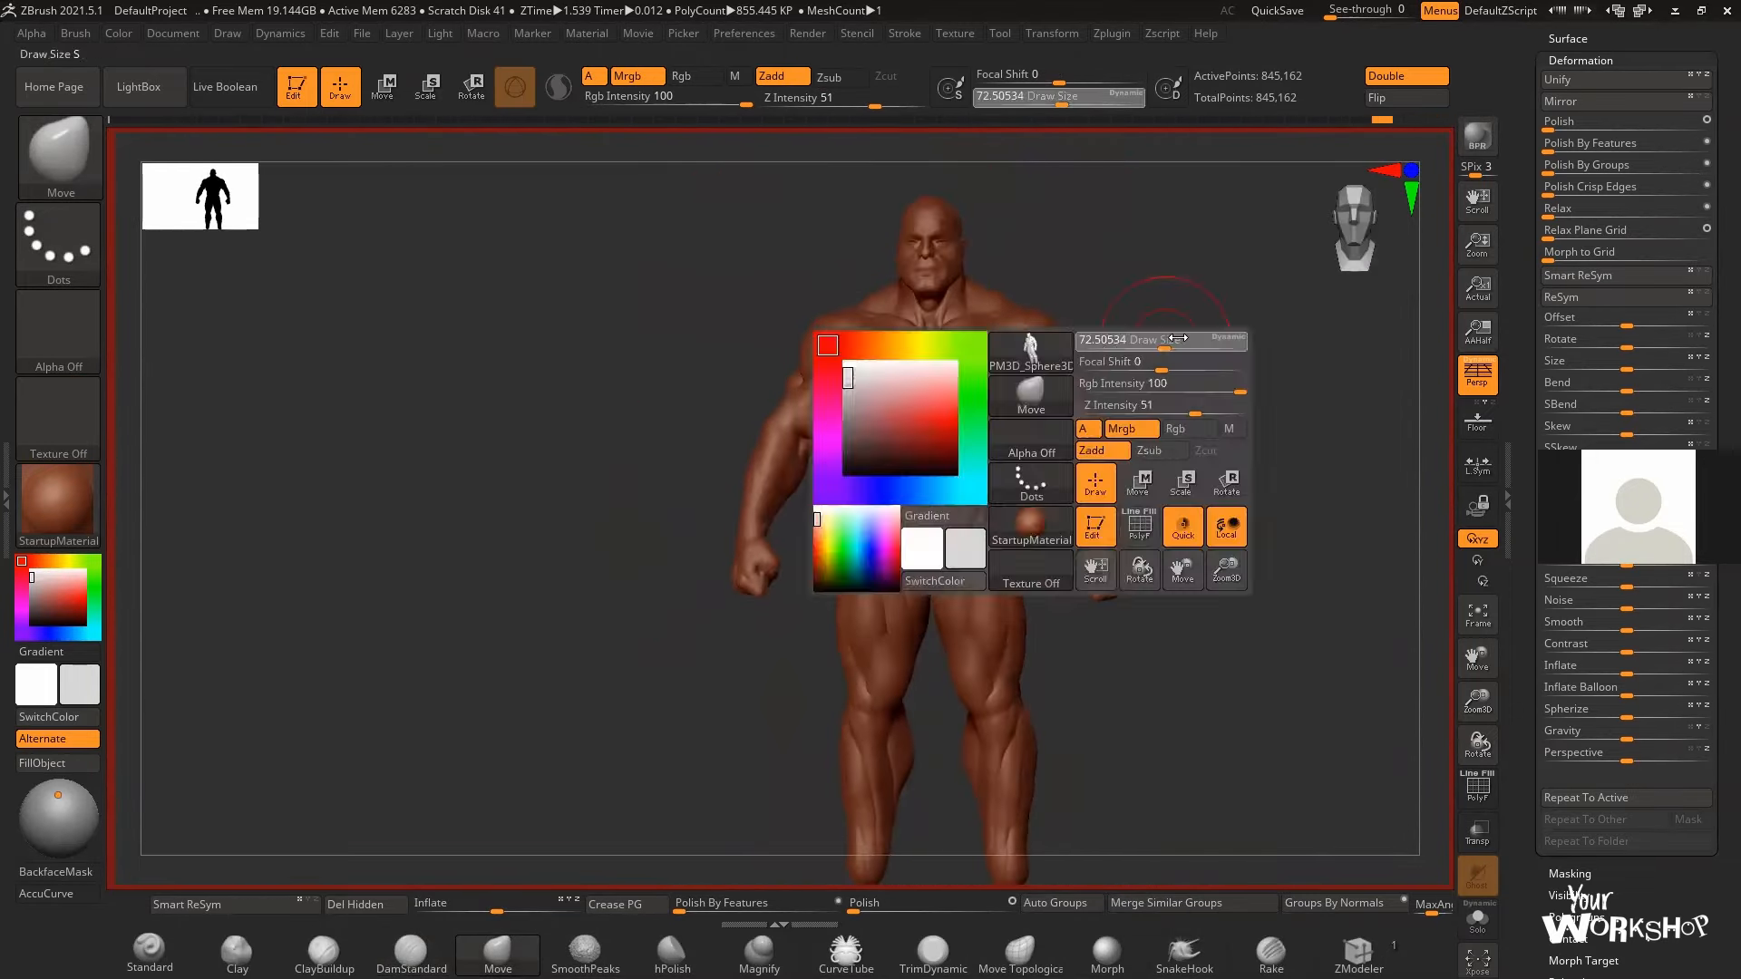
{"action": "left_click_drag", "start_coordinate": [1178, 338], "coordinate": [1195, 338]}
{"action": "mouse_move", "coordinate": [1255, 408]}
{"action": "left_mouse_down", "text": "alt"}
{"action": "mouse_move", "coordinate": [1224, 345]}
{"action": "mouse_move", "coordinate": [1183, 593]}
{"action": "left_mouse_up", "text": "alt"}
- Build up the back muscles with the ClayBuildup brush at a draw size of about 53 and smooth them
{"action": "key", "text": "b"}
{"action": "key", "text": "c"}
{"action": "key", "text": "b"}
{"action": "key", "text": "s"}
{"action": "left_click_drag", "start_coordinate": [1088, 435], "coordinate": [936, 344]}
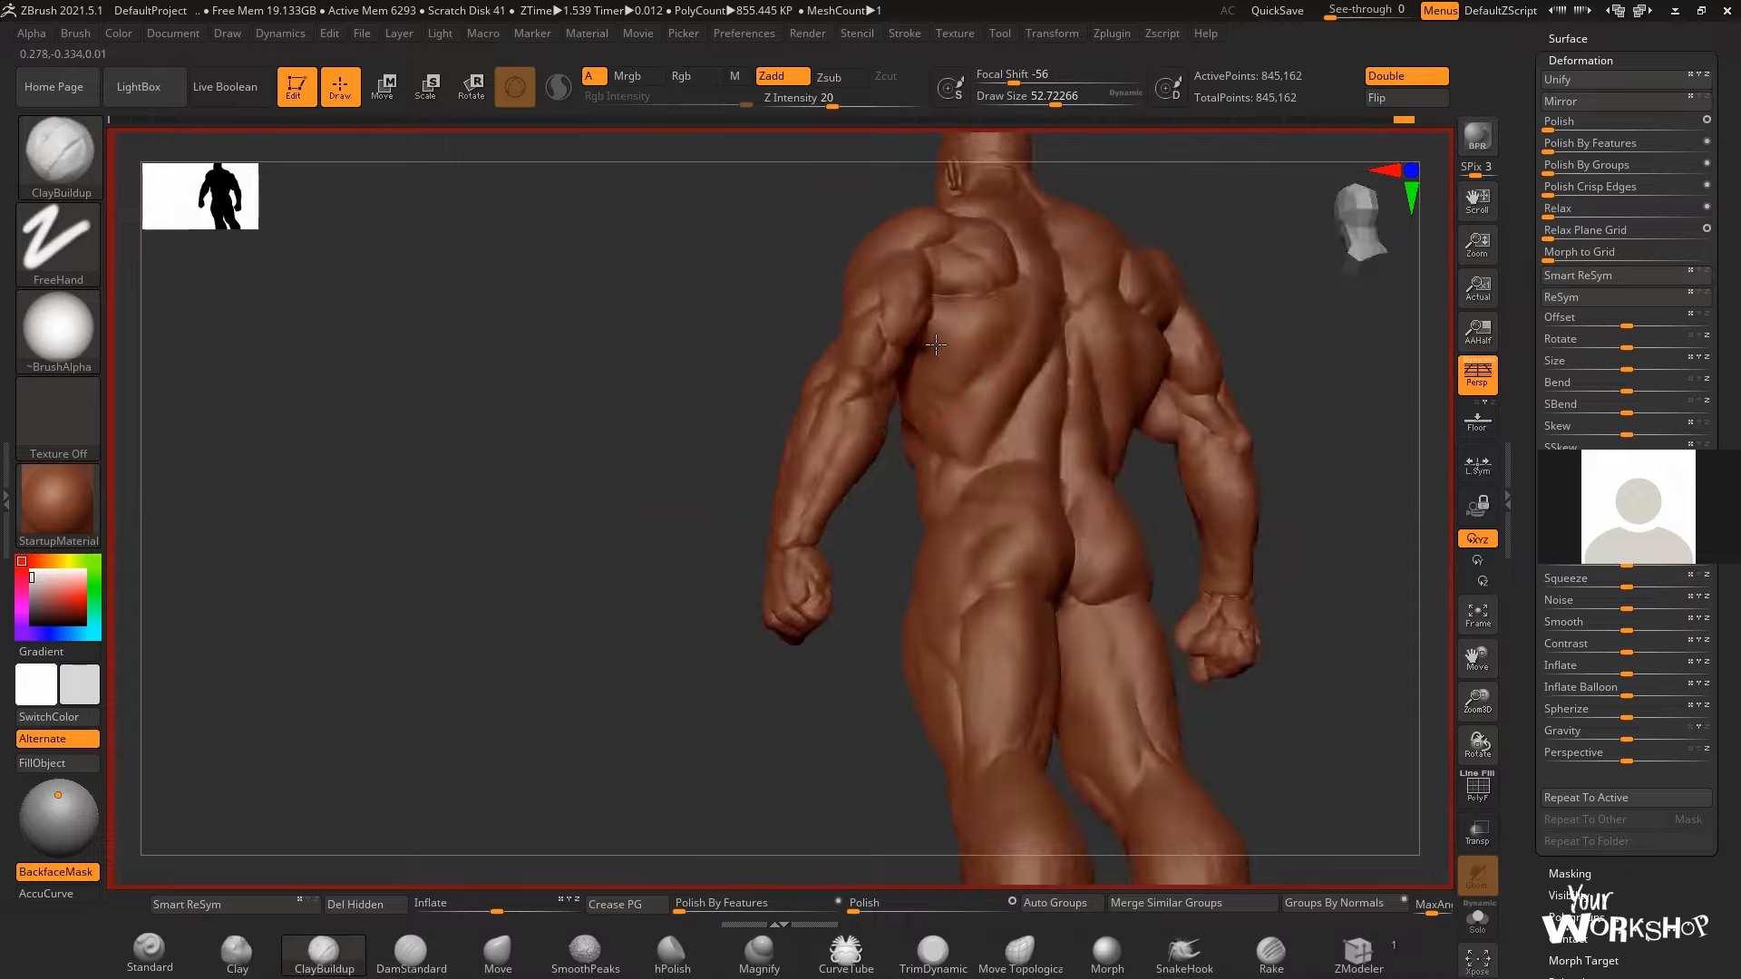
{"action": "left_click_drag", "start_coordinate": [675, 626], "coordinate": [622, 653], "text": "shift"}
- Adjust the shape of the back with the Move brush after changing its draw size
{"action": "key", "text": "b"}
{"action": "key", "text": "m"}
{"action": "key", "text": "v"}
{"action": "key", "text": "s"}
{"action": "left_click_drag", "start_coordinate": [1124, 637], "coordinate": [1140, 638]}
{"action": "mouse_move", "coordinate": [1351, 362]}
{"action": "left_mouse_down"}
{"action": "mouse_move", "coordinate": [1099, 327]}
{"action": "mouse_move", "coordinate": [1208, 300]}
{"action": "mouse_move", "coordinate": [1088, 381]}
{"action": "mouse_move", "coordinate": [934, 445]}
{"action": "mouse_move", "coordinate": [1262, 357]}
{"action": "left_mouse_up"}
- Add muscle volume with the ClayBuildup brush and correct the body's silhouette with the Move brush
{"action": "key", "text": "b"}
{"action": "key", "text": "c"}
{"action": "key", "text": "b"}
{"action": "left_click_drag", "start_coordinate": [1039, 361], "coordinate": [1022, 480]}
{"action": "mouse_move", "coordinate": [1044, 497]}
{"action": "right_mouse_down"}
{"action": "mouse_move", "coordinate": [977, 481]}
{"action": "mouse_move", "coordinate": [1022, 471]}
{"action": "right_mouse_up"}
{"action": "mouse_move", "coordinate": [988, 560]}
{"action": "right_mouse_down"}
{"action": "mouse_move", "coordinate": [1032, 573]}
{"action": "mouse_move", "coordinate": [1036, 462]}
{"action": "mouse_move", "coordinate": [1084, 308]}
{"action": "mouse_move", "coordinate": [1068, 438]}
{"action": "mouse_move", "coordinate": [983, 475]}
{"action": "mouse_move", "coordinate": [1014, 522]}
{"action": "mouse_move", "coordinate": [1185, 354]}
{"action": "right_mouse_up"}
{"action": "left_click", "coordinate": [498, 955]}
{"action": "mouse_move", "coordinate": [698, 544]}
{"action": "right_mouse_down", "text": "ctrl"}
{"action": "mouse_move", "coordinate": [715, 432]}
{"action": "mouse_move", "coordinate": [816, 399]}
{"action": "right_mouse_up", "text": "ctrl"}
{"action": "left_click_drag", "start_coordinate": [890, 358], "coordinate": [908, 354]}
{"action": "mouse_move", "coordinate": [916, 354]}
{"action": "right_mouse_down"}
{"action": "mouse_move", "coordinate": [1075, 320]}
{"action": "mouse_move", "coordinate": [1271, 327]}
{"action": "mouse_move", "coordinate": [1124, 493]}
{"action": "mouse_move", "coordinate": [1243, 365]}
{"action": "right_mouse_up"}
- Refine the muscle forms around the body with the ClayBuildup brush at a draw size of about 37
{"action": "key", "text": "b"}
{"action": "key", "text": "c"}
{"action": "key", "text": "b"}
{"action": "key", "text": "s"}
{"action": "left_click_drag", "start_coordinate": [1131, 364], "coordinate": [1122, 365]}
{"action": "mouse_move", "coordinate": [1206, 399]}
{"action": "right_mouse_down", "text": "ctrl"}
{"action": "mouse_move", "coordinate": [1216, 350]}
{"action": "mouse_move", "coordinate": [1224, 439]}
{"action": "mouse_move", "coordinate": [1179, 390]}
{"action": "right_mouse_up", "text": "ctrl"}
{"action": "mouse_move", "coordinate": [1179, 390]}
{"action": "right_mouse_down"}
{"action": "mouse_move", "coordinate": [1240, 400]}
{"action": "mouse_move", "coordinate": [1152, 401]}
{"action": "right_mouse_up"}
{"action": "mouse_move", "coordinate": [1152, 401]}
{"action": "right_mouse_down", "text": "ctrl"}
{"action": "mouse_move", "coordinate": [1163, 463]}
{"action": "mouse_move", "coordinate": [1170, 403]}
{"action": "right_mouse_up", "text": "ctrl"}
{"action": "right_click_drag", "start_coordinate": [1170, 403], "coordinate": [1203, 406]}
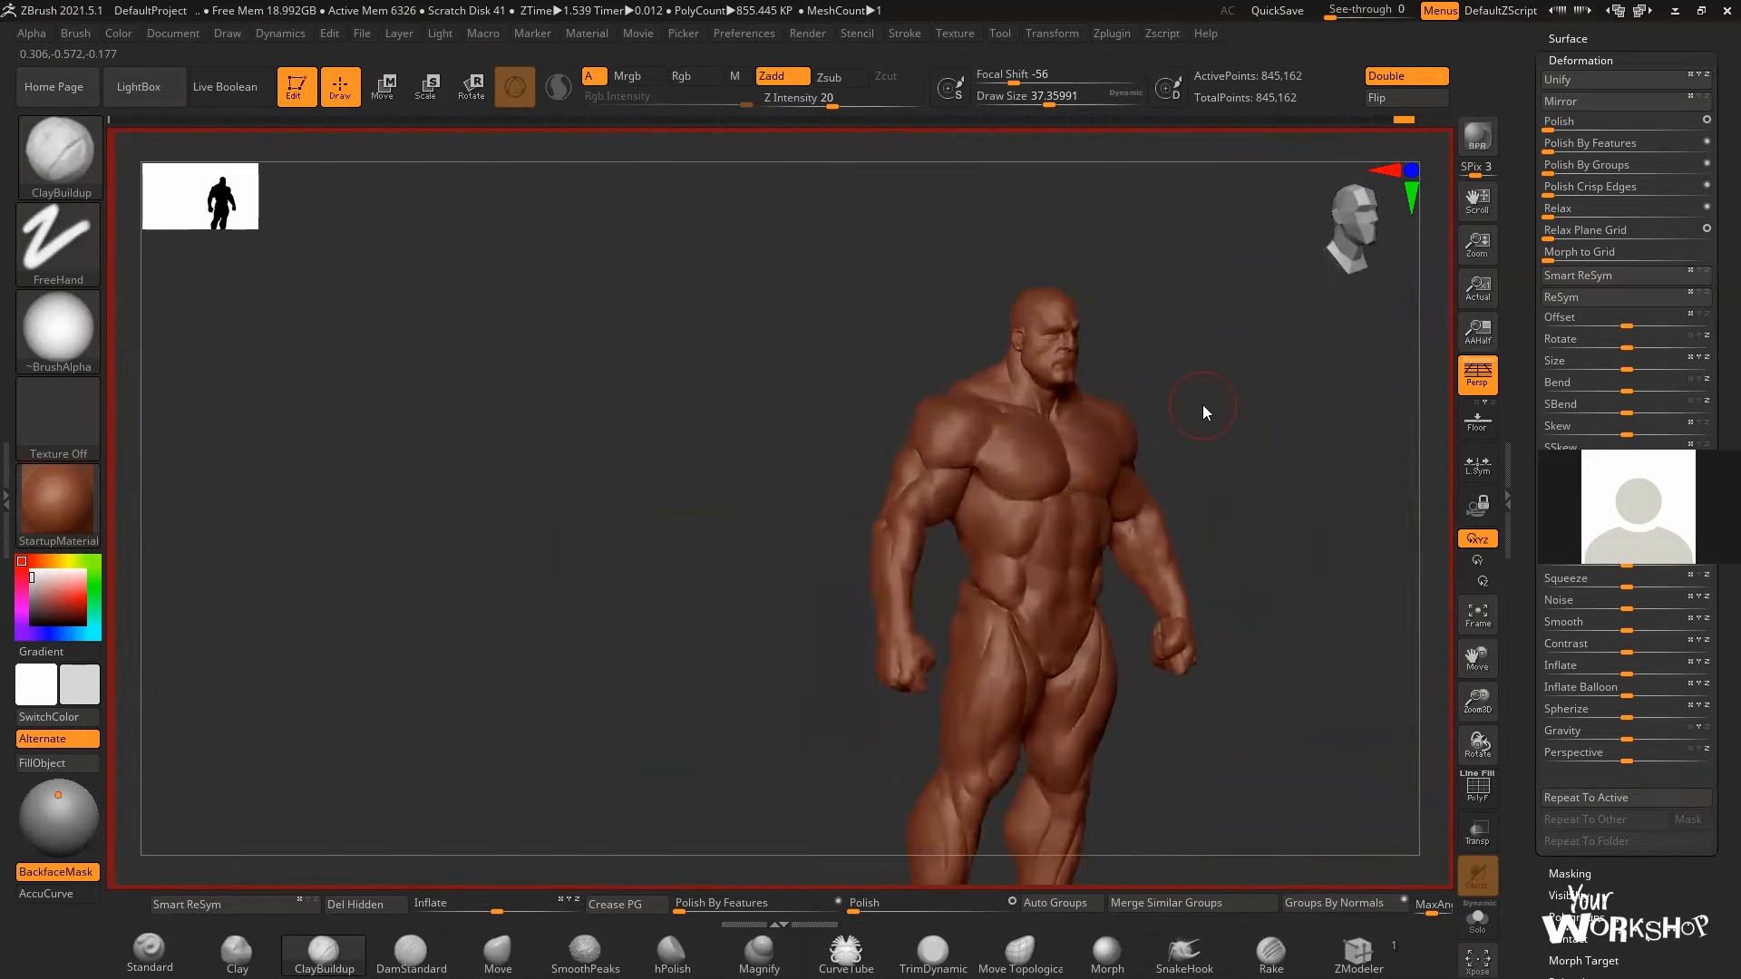
{"action": "right_click_drag", "start_coordinate": [787, 640], "coordinate": [760, 735]}
{"action": "right_click_drag", "start_coordinate": [1150, 354], "coordinate": [1222, 391]}
{"action": "right_click_drag", "start_coordinate": [1220, 488], "coordinate": [1165, 491]}
- Append a sphere as a new subtool, select it and fill it with colour for the eyeball
{"action": "left_click", "coordinate": [1650, 386]}
{"action": "left_click", "coordinate": [867, 499]}
{"action": "key", "text": "f"}
{"action": "left_click", "coordinate": [780, 508], "text": "alt"}
{"action": "left_click", "coordinate": [49, 591]}
{"action": "left_click_drag", "start_coordinate": [49, 591], "coordinate": [53, 598]}
{"action": "left_click", "coordinate": [58, 505]}
{"action": "left_click", "coordinate": [42, 763]}
{"action": "left_click", "coordinate": [694, 76]}
{"action": "left_click", "coordinate": [58, 505]}
- Scale the sphere down to eyeball size and move it to one eye of the face
{"action": "key", "text": "e"}
{"action": "right_click_drag", "start_coordinate": [272, 508], "coordinate": [390, 509]}
{"action": "left_click_drag", "start_coordinate": [614, 538], "coordinate": [326, 579]}
{"action": "left_click_drag", "start_coordinate": [614, 427], "coordinate": [614, 181]}
{"action": "right_click_drag", "start_coordinate": [1089, 544], "coordinate": [871, 544]}
{"action": "left_click_drag", "start_coordinate": [42, 611], "coordinate": [32, 572]}
{"action": "right_click_drag", "start_coordinate": [508, 536], "coordinate": [738, 536]}
{"action": "right_click_drag", "start_coordinate": [1070, 280], "coordinate": [1248, 280]}
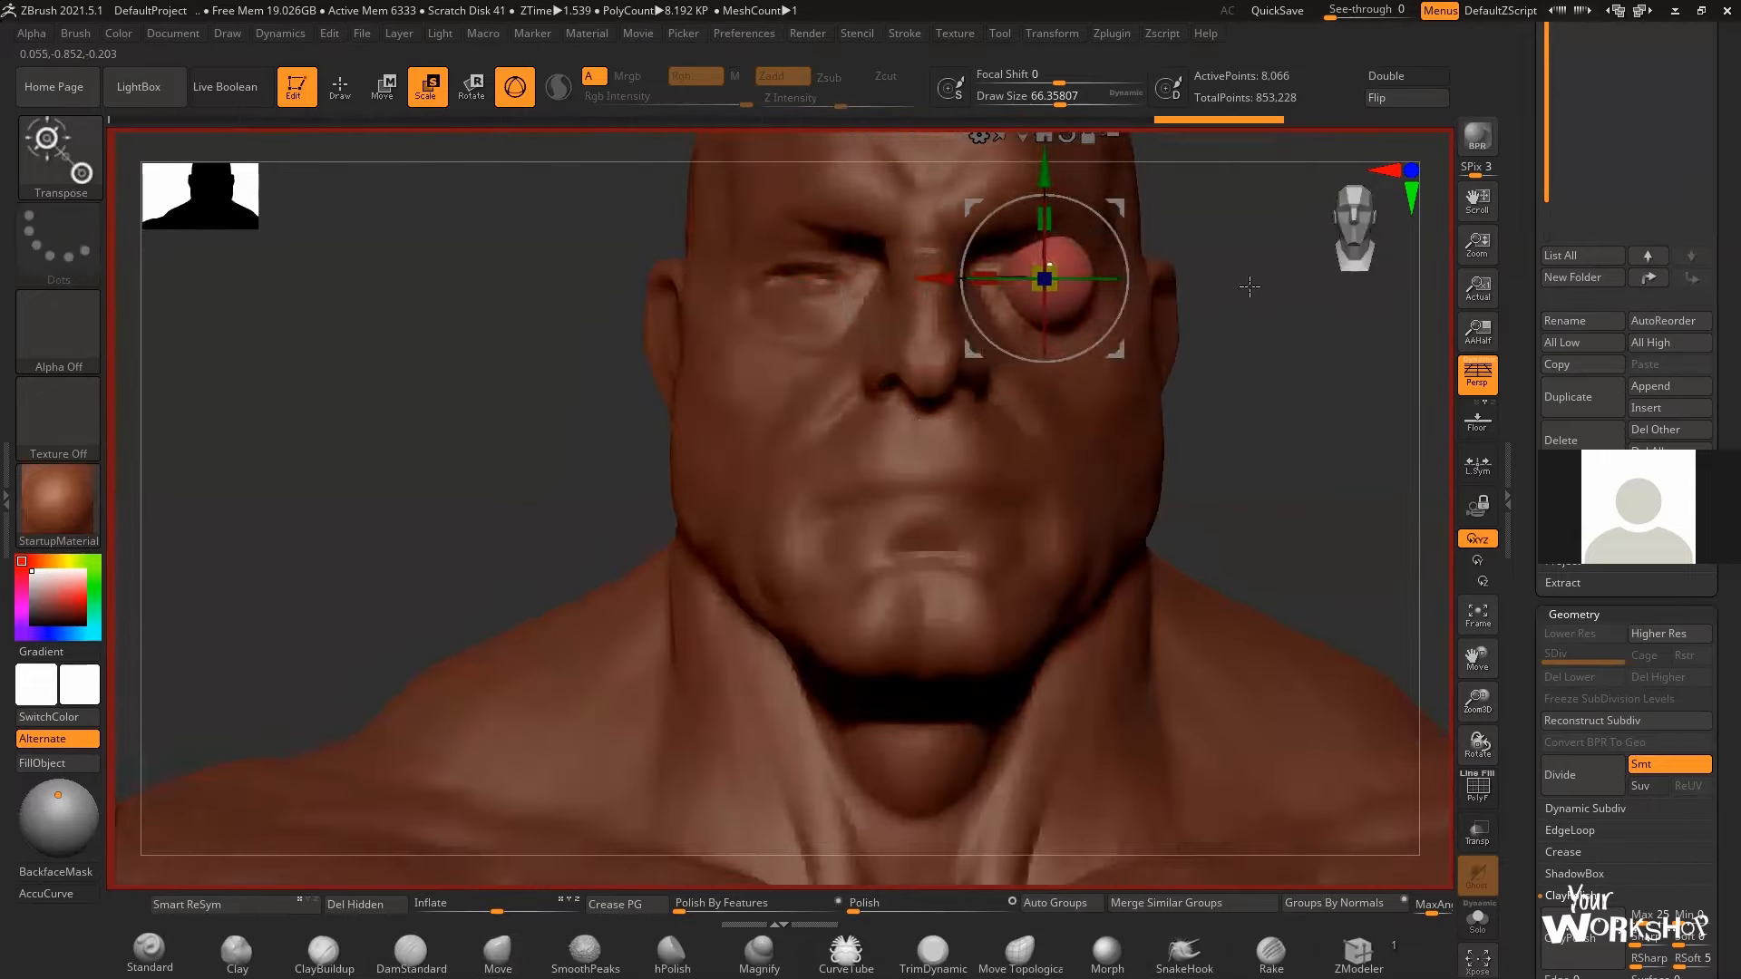
- Fit the eyeball into its socket with transparency turned on, checking its depth in the head
{"action": "left_click_drag", "start_coordinate": [1478, 702], "coordinate": [1478, 737]}
{"action": "left_click", "coordinate": [1478, 831]}
{"action": "right_click_drag", "start_coordinate": [1179, 544], "coordinate": [906, 544]}
{"action": "left_click_drag", "start_coordinate": [1013, 345], "coordinate": [1057, 345]}
{"action": "mouse_move", "coordinate": [907, 544]}
{"action": "right_mouse_down"}
{"action": "mouse_move", "coordinate": [1179, 399]}
{"action": "mouse_move", "coordinate": [1179, 544]}
{"action": "right_mouse_up"}
- Mirror the eyeball to the other eye socket and turn transparency off
{"action": "key", "text": "q"}
{"action": "left_click", "coordinate": [1112, 33]}
{"action": "left_click", "coordinate": [1243, 456]}
{"action": "left_click", "coordinate": [770, 463]}
{"action": "left_click", "coordinate": [1478, 832]}
- Shape the eyelids of the head around both eyeballs at a draw size of about 48
{"action": "mouse_move", "coordinate": [1216, 635]}
{"action": "right_mouse_down", "text": "ctrl"}
{"action": "mouse_move", "coordinate": [1230, 416]}
{"action": "mouse_move", "coordinate": [1231, 490]}
{"action": "right_mouse_up", "text": "ctrl"}
{"action": "key", "text": "w"}
{"action": "key", "text": "q"}
{"action": "mouse_move", "coordinate": [1231, 489]}
{"action": "right_mouse_down"}
{"action": "mouse_move", "coordinate": [1134, 490]}
{"action": "mouse_move", "coordinate": [1333, 490]}
{"action": "mouse_move", "coordinate": [1333, 517]}
{"action": "right_mouse_up"}
{"action": "left_click", "coordinate": [979, 490], "text": "alt"}
{"action": "key", "text": "space"}
{"action": "left_click_drag", "start_coordinate": [946, 342], "coordinate": [933, 343]}
{"action": "right_click_drag", "start_coordinate": [552, 498], "coordinate": [1200, 454]}
{"action": "mouse_move", "coordinate": [928, 384]}
{"action": "right_mouse_down"}
{"action": "mouse_move", "coordinate": [961, 381]}
{"action": "mouse_move", "coordinate": [933, 343]}
{"action": "mouse_move", "coordinate": [1115, 363]}
{"action": "right_mouse_up"}
- Paint the eyeballs white with green irises, black pupils and reddish corners, using DragRect and FreeHand strokes
{"action": "left_click", "coordinate": [733, 375], "text": "alt"}
{"action": "mouse_move", "coordinate": [1324, 399]}
{"action": "right_mouse_down"}
{"action": "mouse_move", "coordinate": [1163, 408]}
{"action": "mouse_move", "coordinate": [1088, 370]}
{"action": "right_mouse_up"}
{"action": "left_click", "coordinate": [30, 577]}
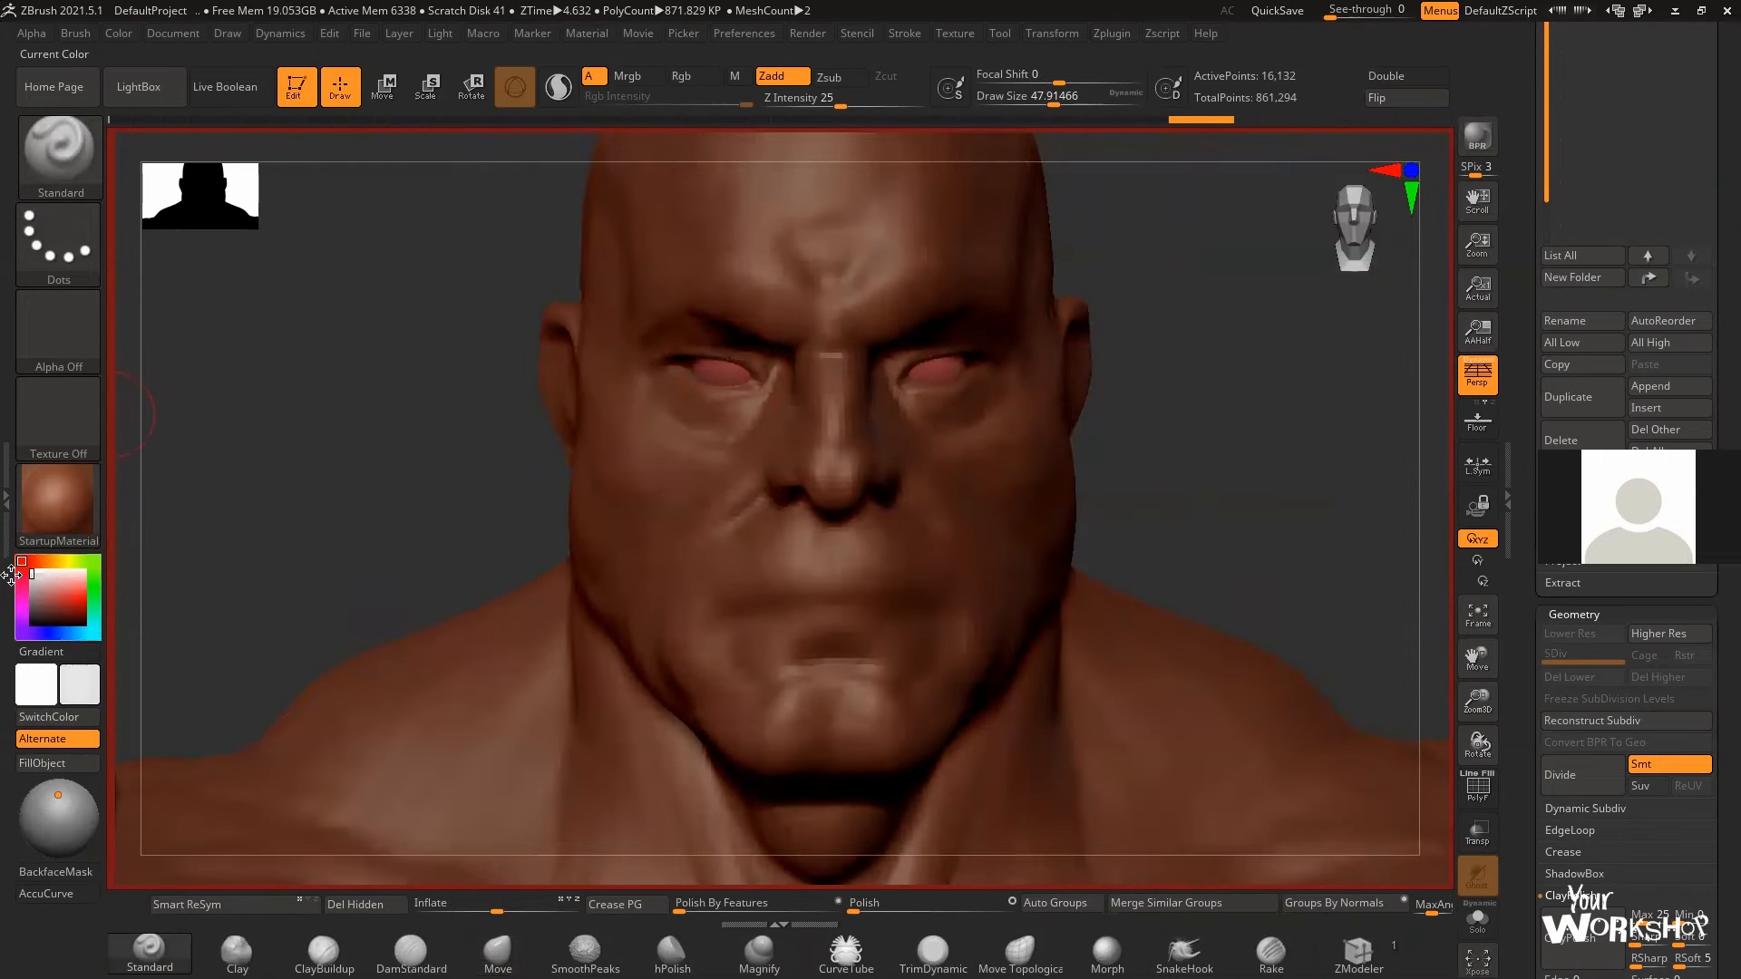
{"action": "left_click", "coordinate": [58, 243]}
{"action": "left_click", "coordinate": [254, 258]}
{"action": "left_click_drag", "start_coordinate": [723, 372], "coordinate": [725, 399]}
{"action": "key", "text": "space"}
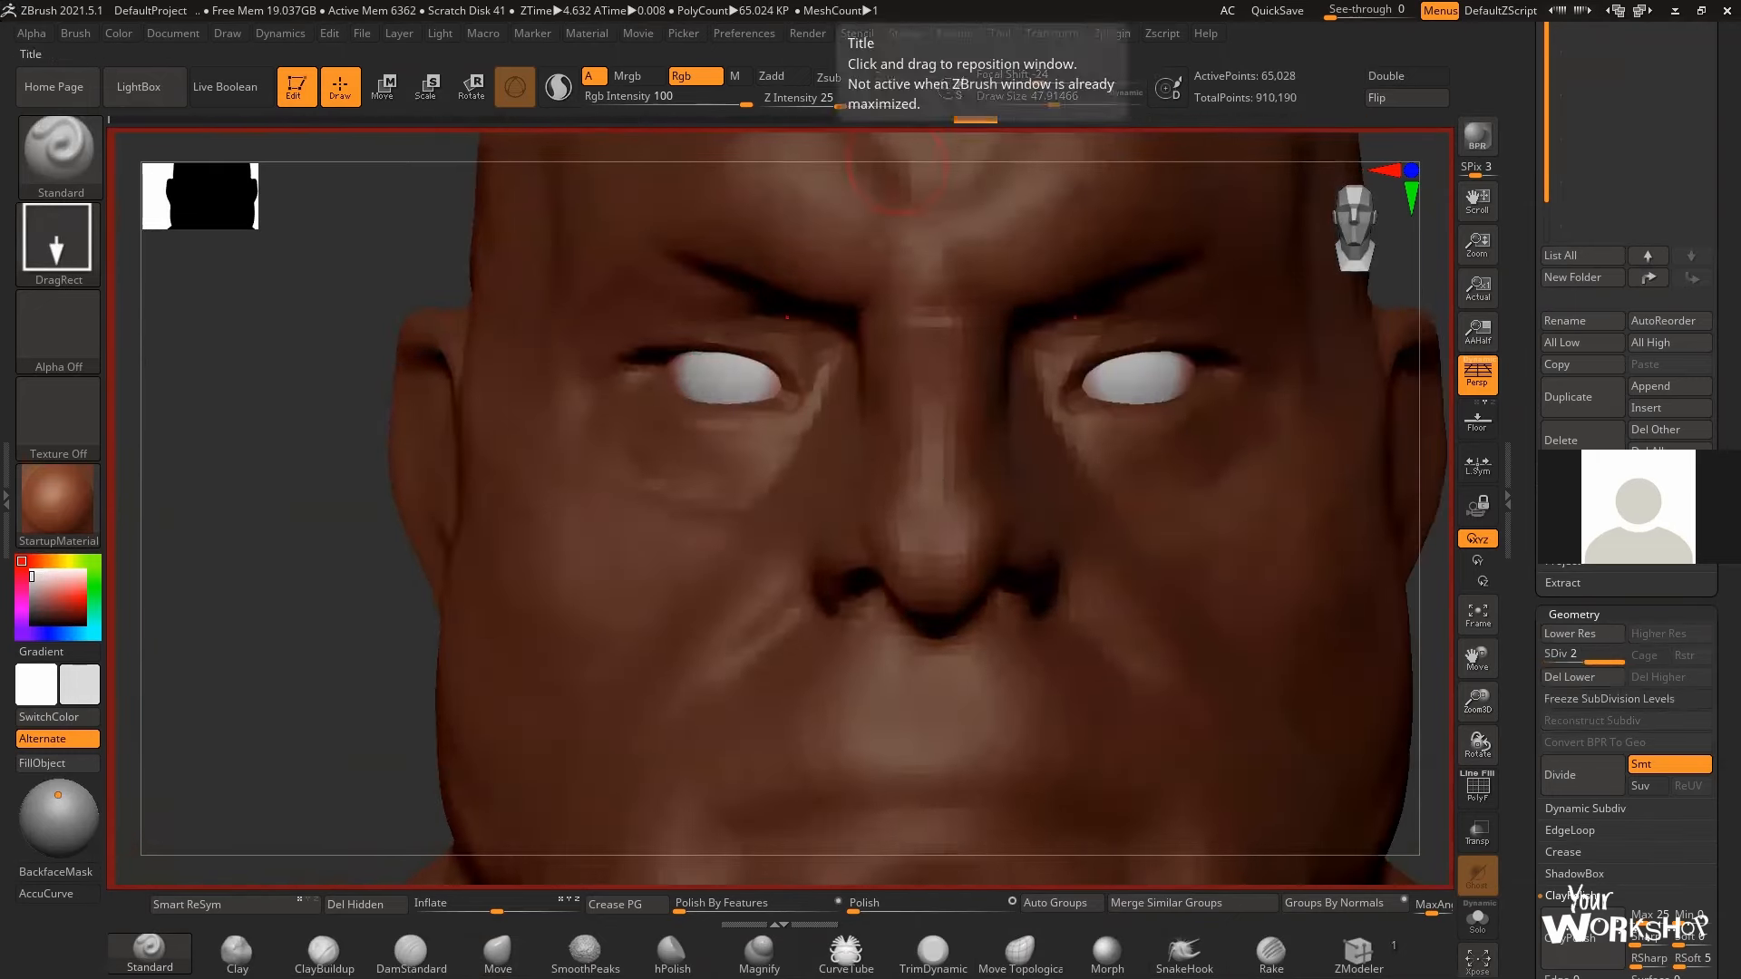
{"action": "left_click", "coordinate": [76, 596]}
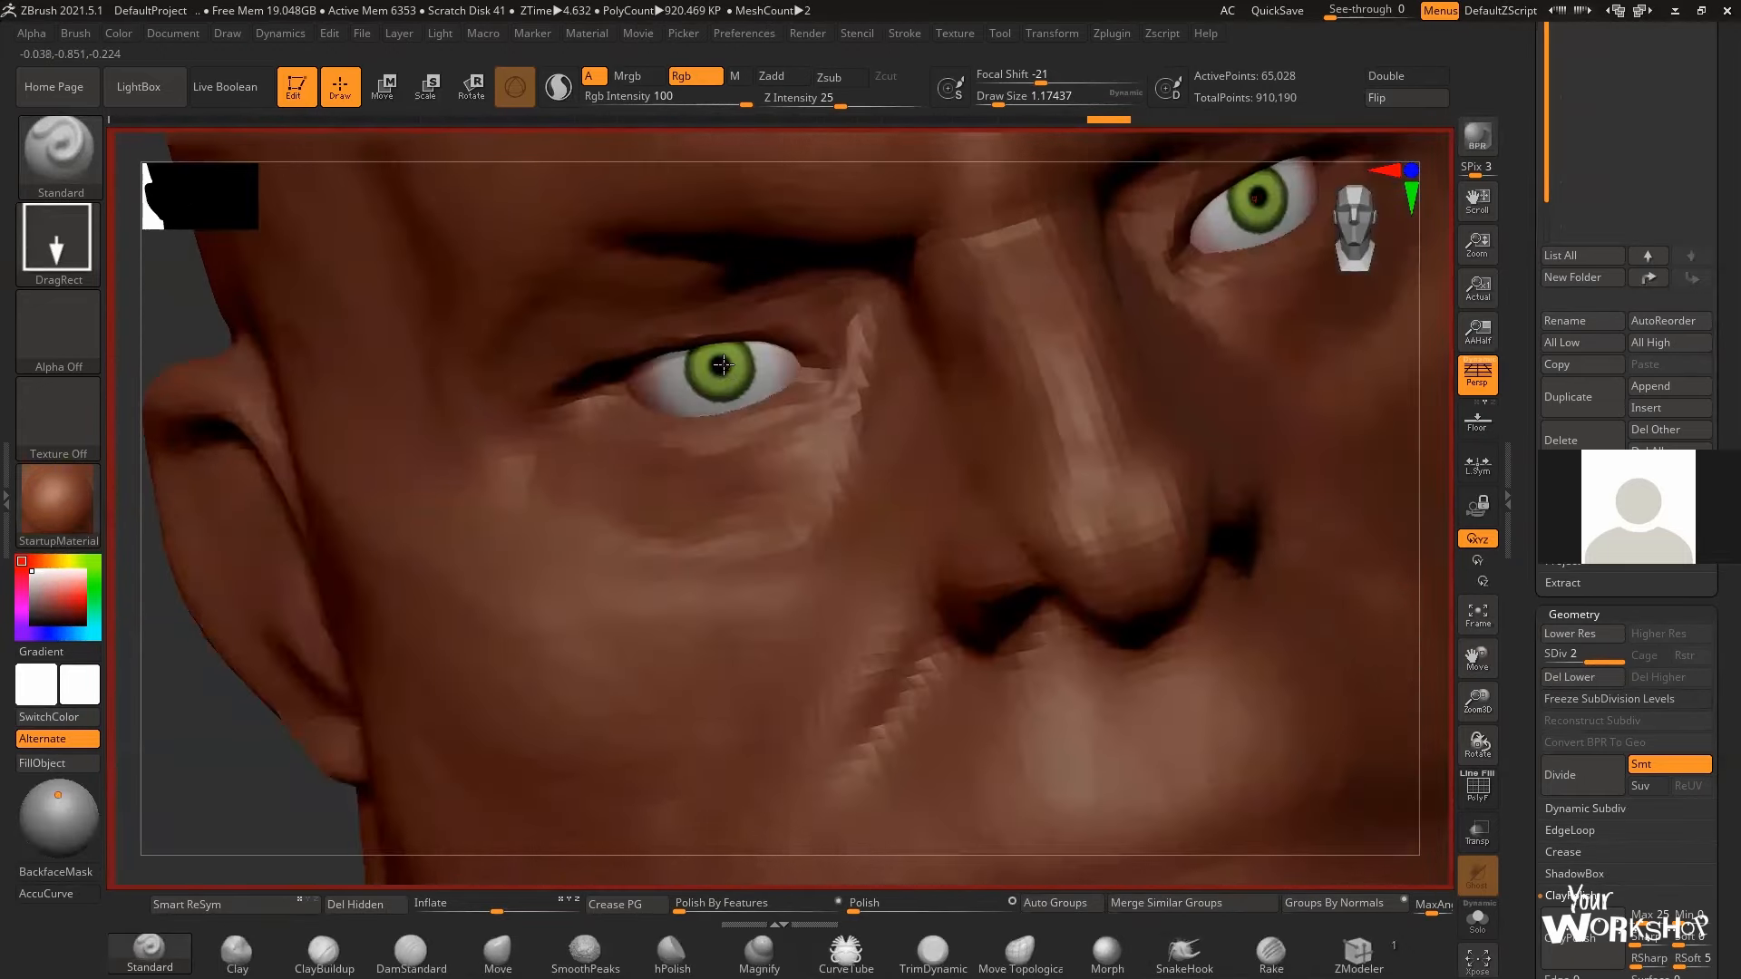
{"action": "key", "text": "space"}
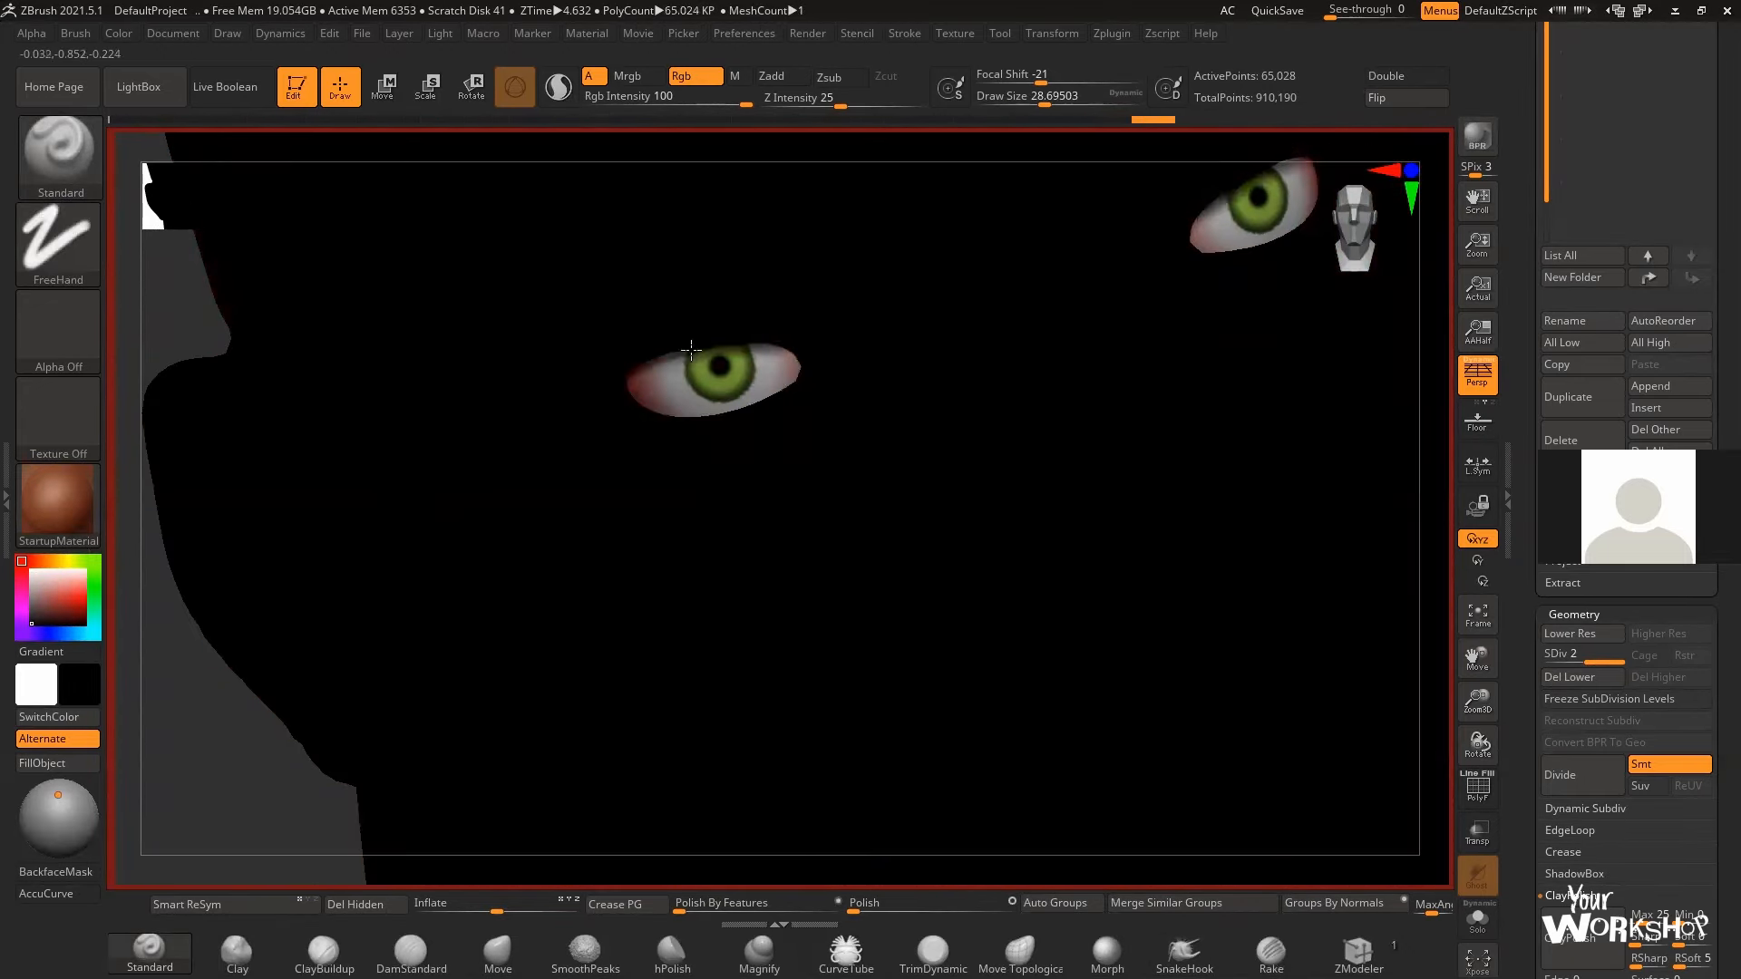
- Select the body subtool and fill it with white
{"action": "left_click", "coordinate": [691, 350], "text": "alt"}
{"action": "left_click_drag", "start_coordinate": [38, 594], "coordinate": [15, 576]}
{"action": "left_click", "coordinate": [56, 763]}
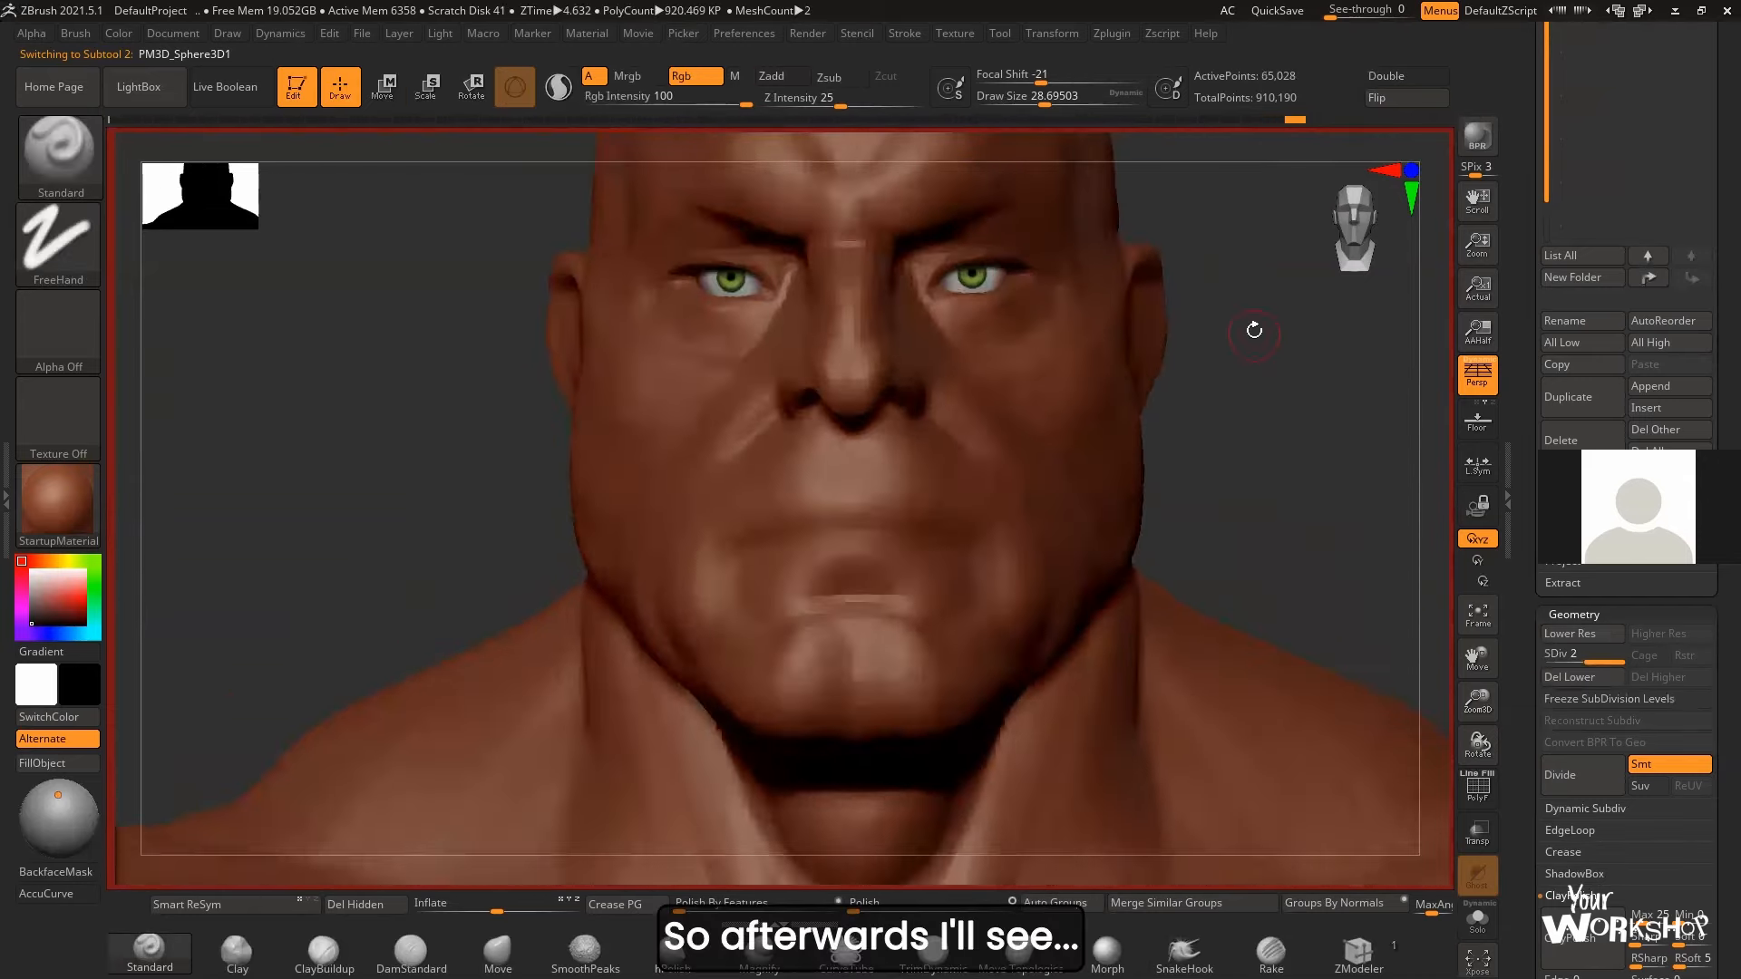
- Carve the creases around the eyes and cheeks with DamStandard at draw sizes of about 29 and 55, smoothing the result
{"action": "left_click_drag", "start_coordinate": [1254, 330], "coordinate": [1255, 348]}
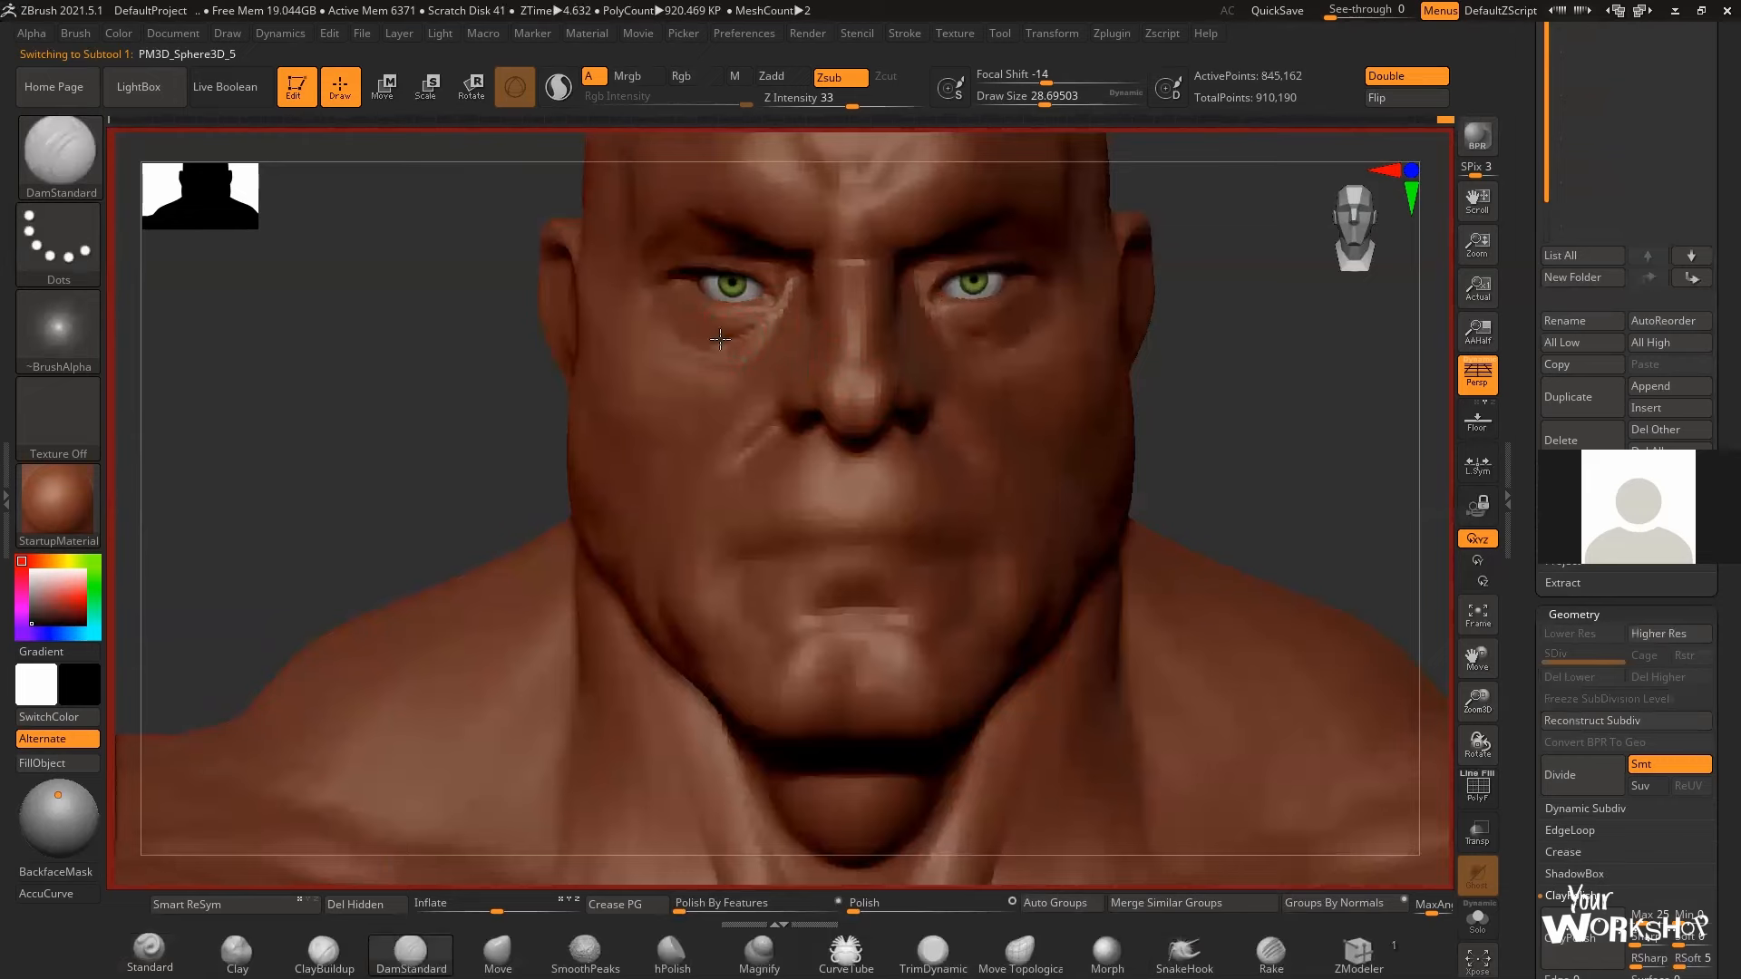
{"action": "left_click_drag", "start_coordinate": [1232, 363], "coordinate": [990, 328]}
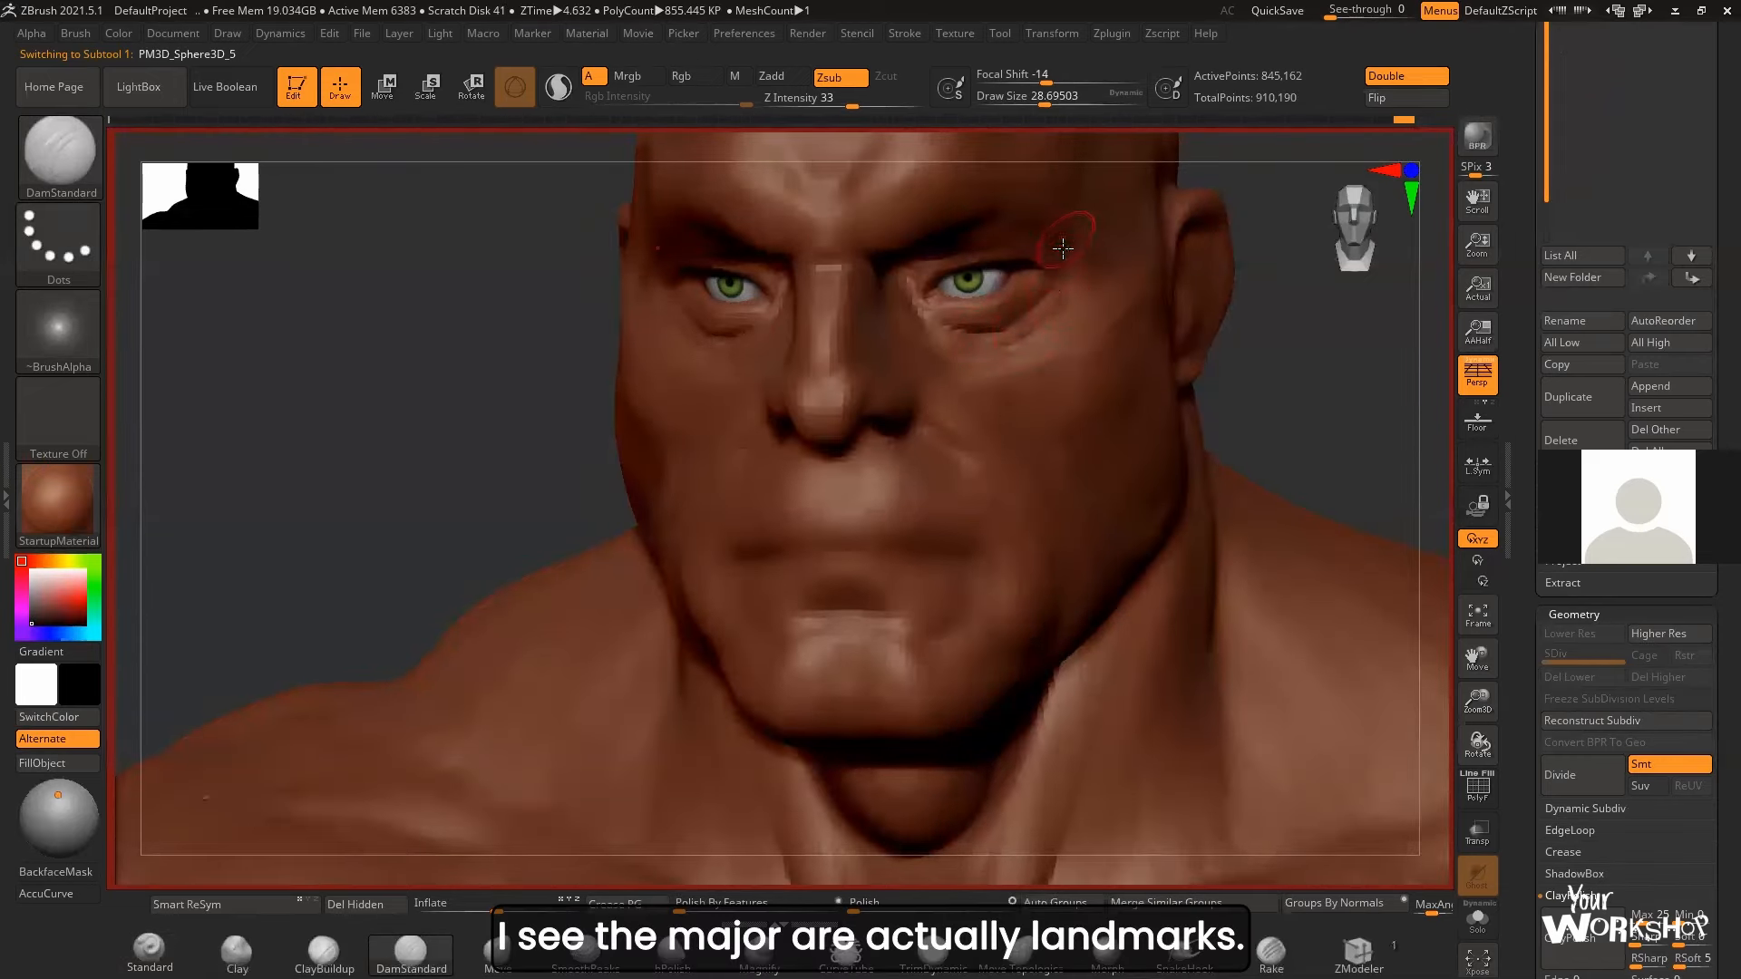
{"action": "key", "text": "shift"}
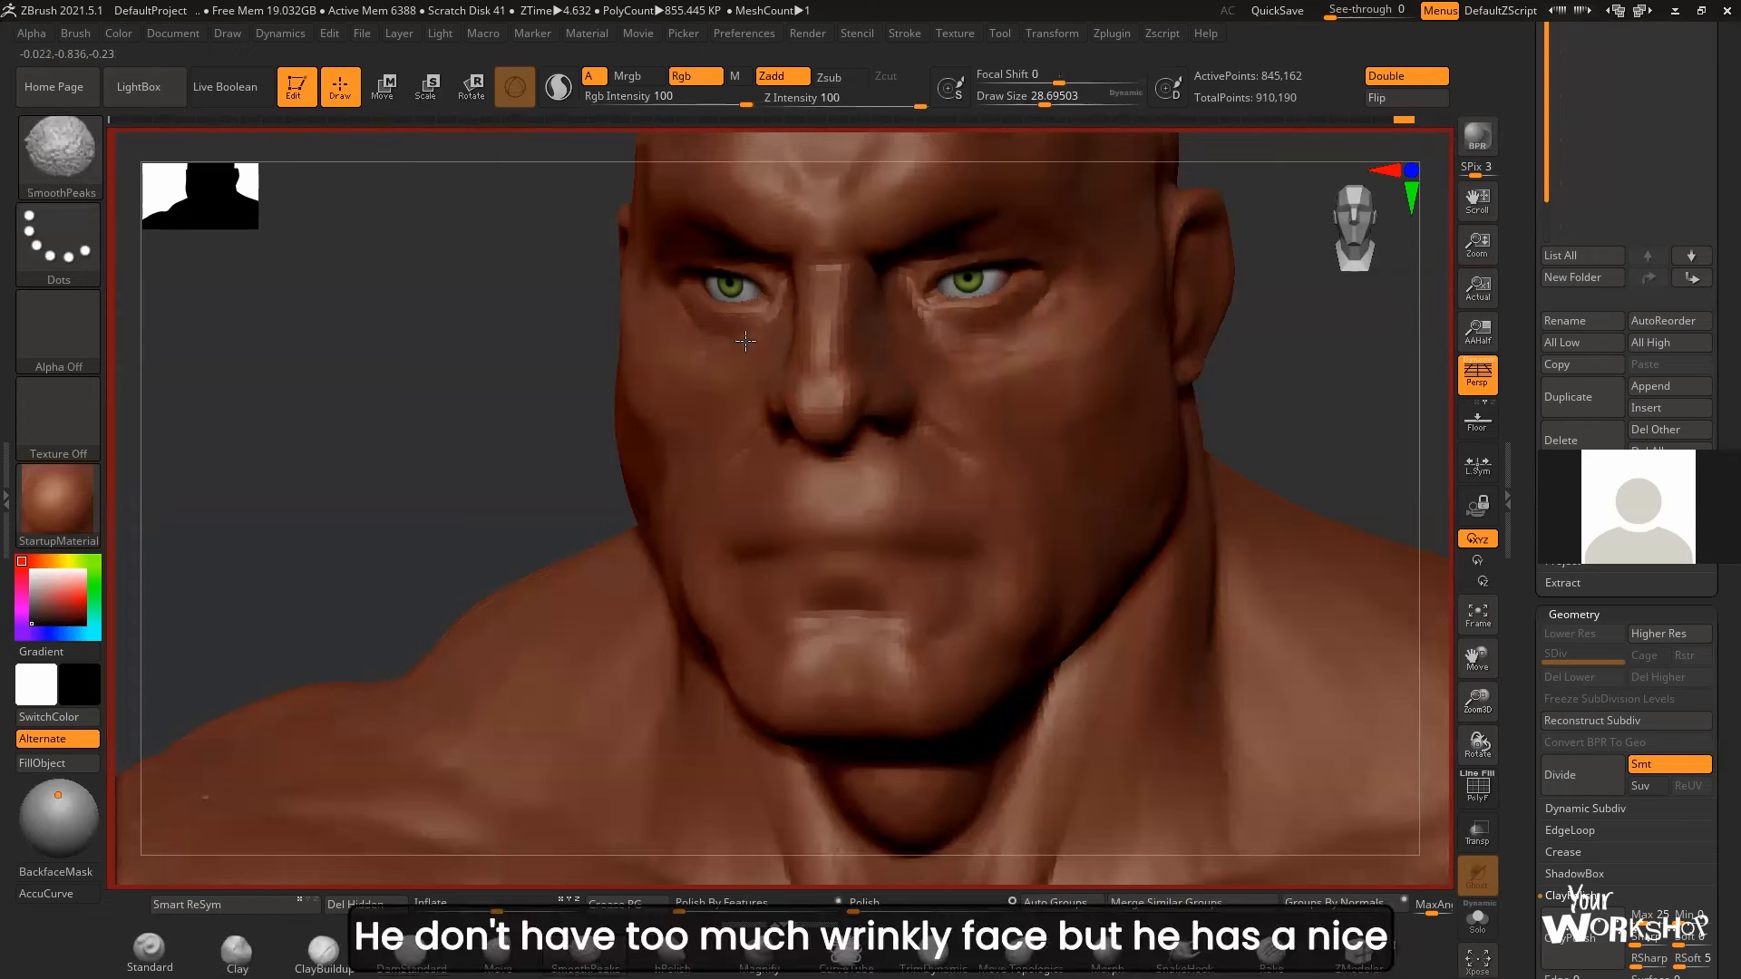
{"action": "left_click_drag", "start_coordinate": [1322, 357], "coordinate": [1062, 319]}
{"action": "key", "text": "space"}
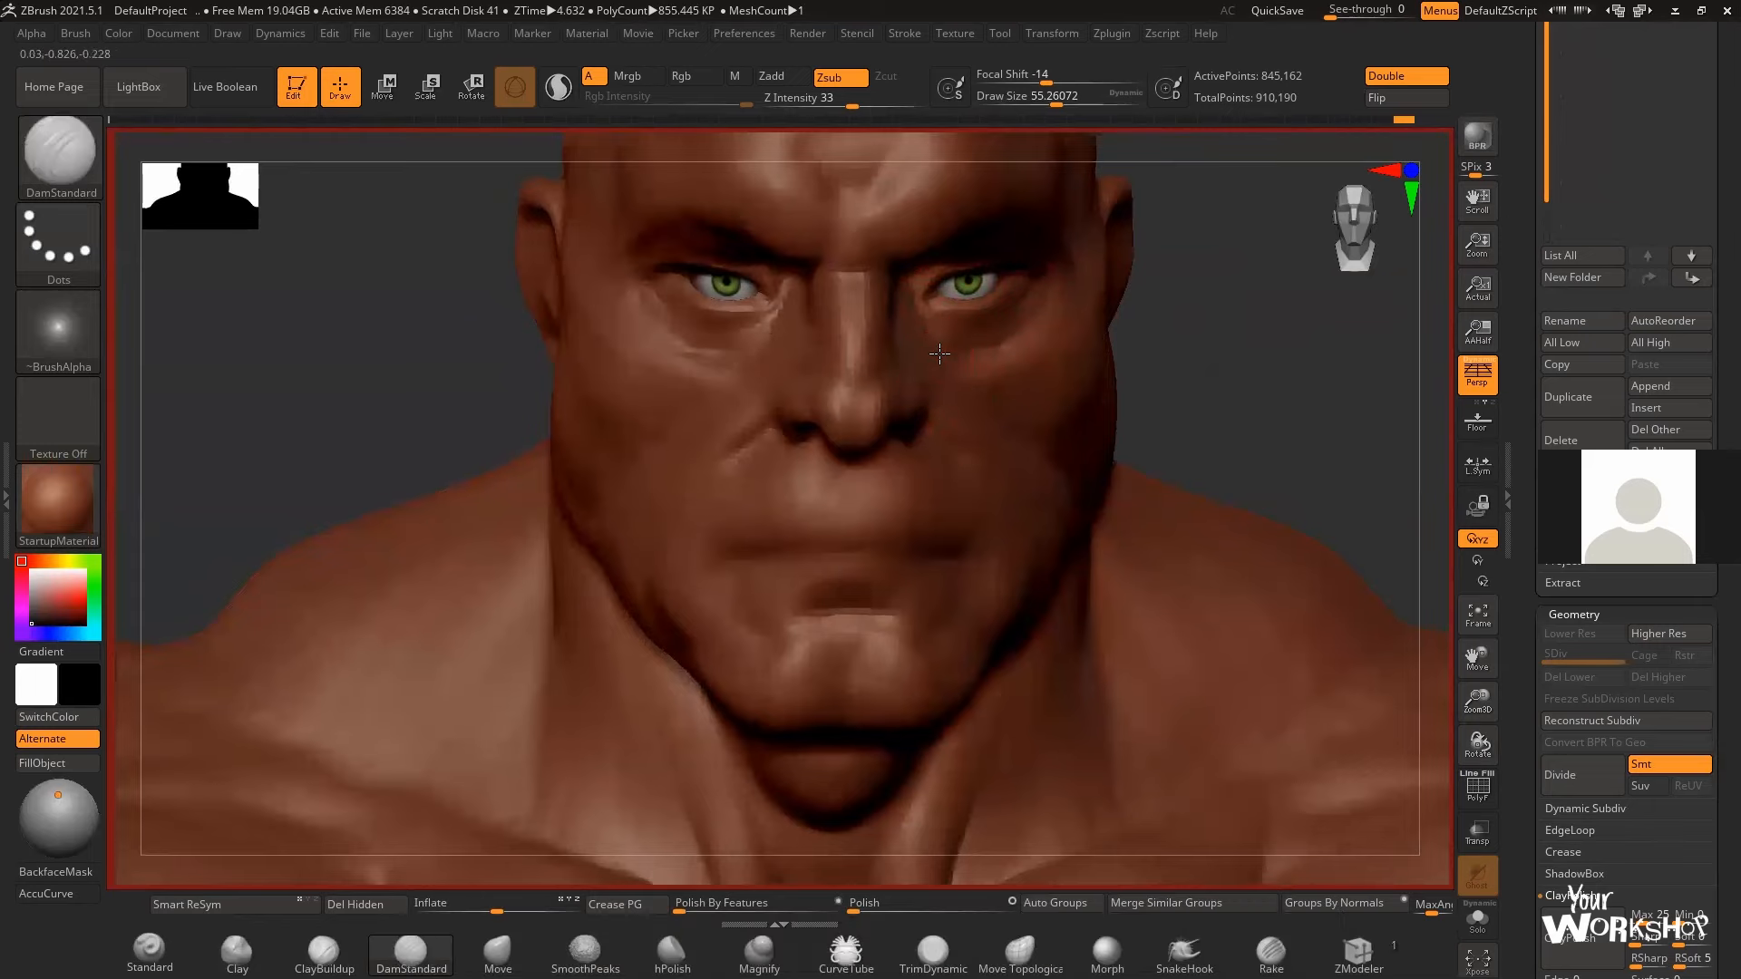
{"action": "left_click_drag", "start_coordinate": [1193, 359], "coordinate": [914, 406]}
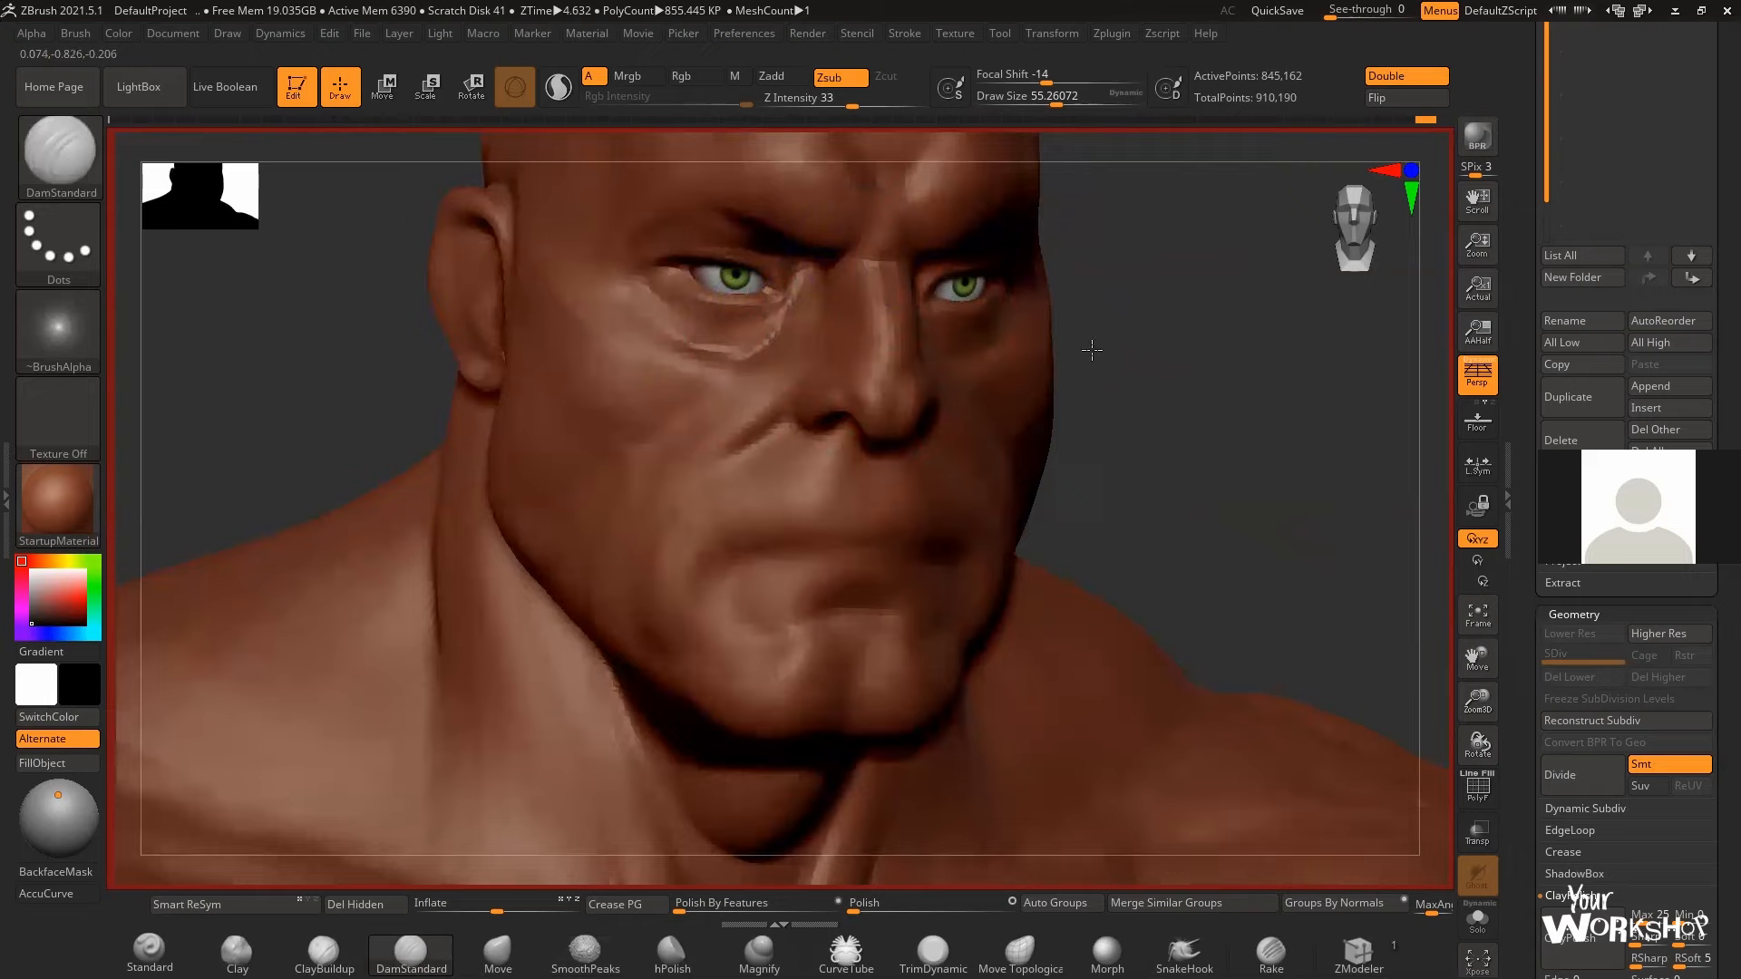
- Build up the brow, cheeks and side of the face with the ClayBuildup brush at a draw size of about 30
{"action": "mouse_move", "coordinate": [1091, 350]}
{"action": "left_mouse_down", "text": "alt"}
{"action": "mouse_move", "coordinate": [1139, 330]}
{"action": "mouse_move", "coordinate": [1178, 357]}
{"action": "mouse_move", "coordinate": [1166, 319]}
{"action": "mouse_move", "coordinate": [1190, 288]}
{"action": "mouse_move", "coordinate": [1199, 301]}
{"action": "mouse_move", "coordinate": [1119, 328]}
{"action": "mouse_move", "coordinate": [1091, 308]}
{"action": "mouse_move", "coordinate": [1112, 257]}
{"action": "mouse_move", "coordinate": [1124, 299]}
{"action": "mouse_move", "coordinate": [1060, 266]}
{"action": "mouse_move", "coordinate": [1025, 304]}
{"action": "left_mouse_up", "text": "alt"}
{"action": "key", "text": "b"}
{"action": "key", "text": "c"}
{"action": "key", "text": "b"}
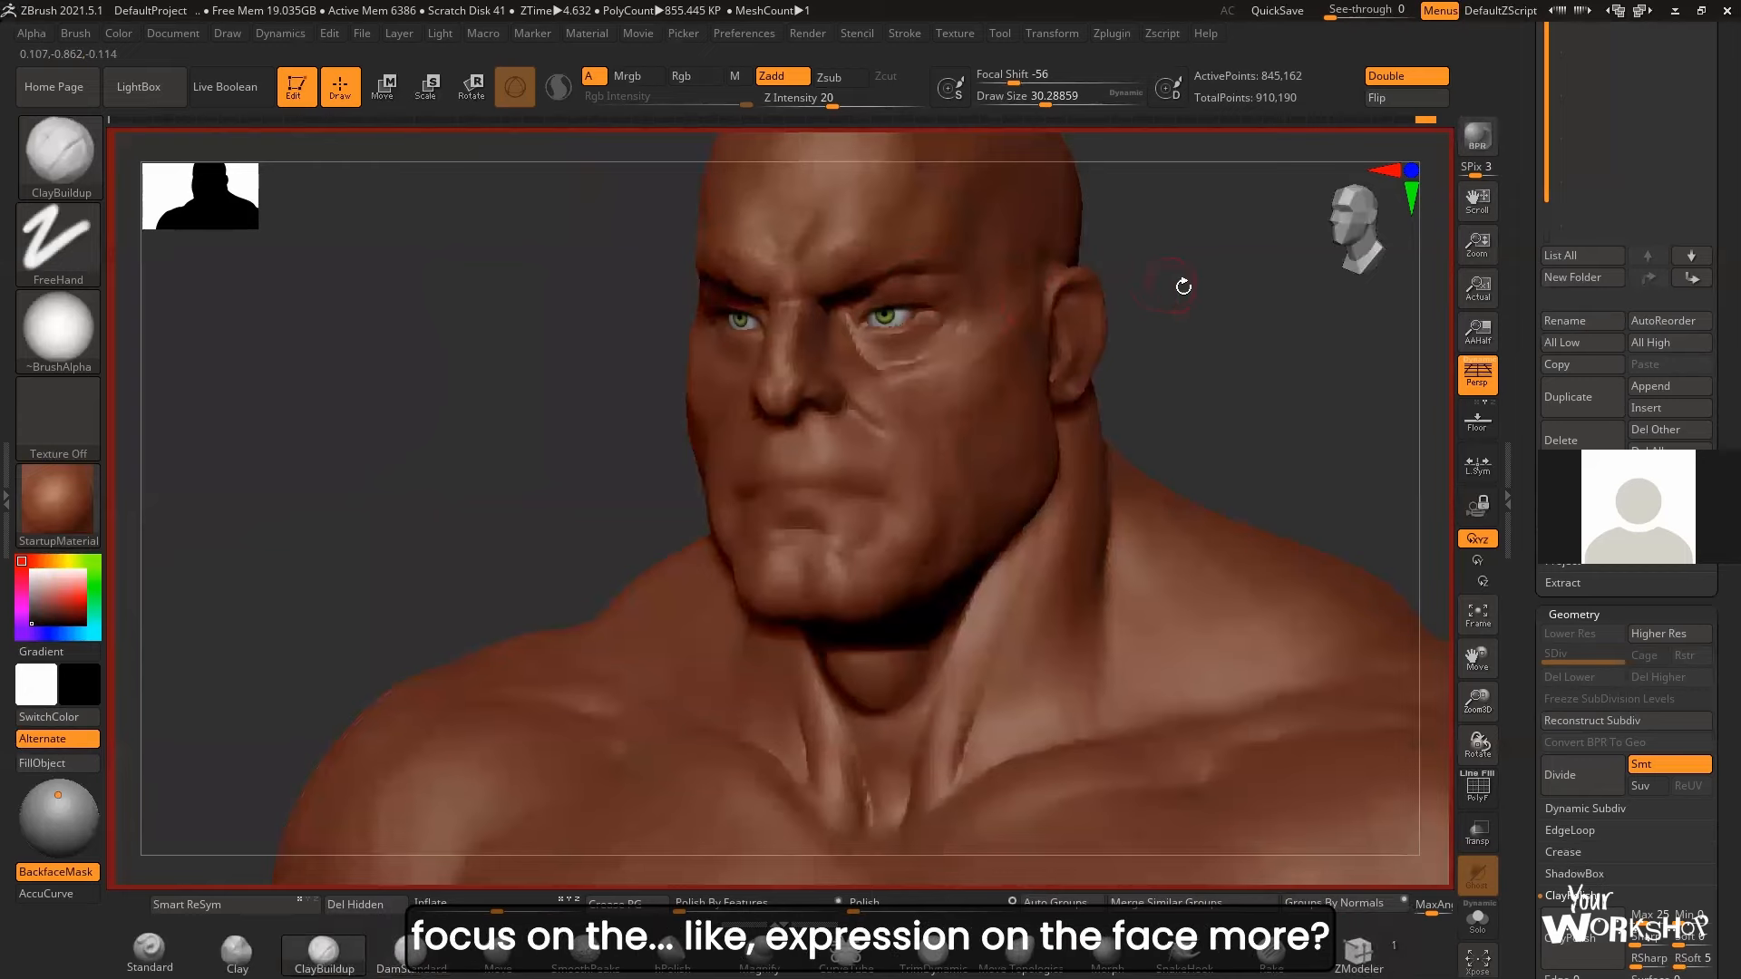
{"action": "left_click_drag", "start_coordinate": [1183, 286], "coordinate": [961, 293]}
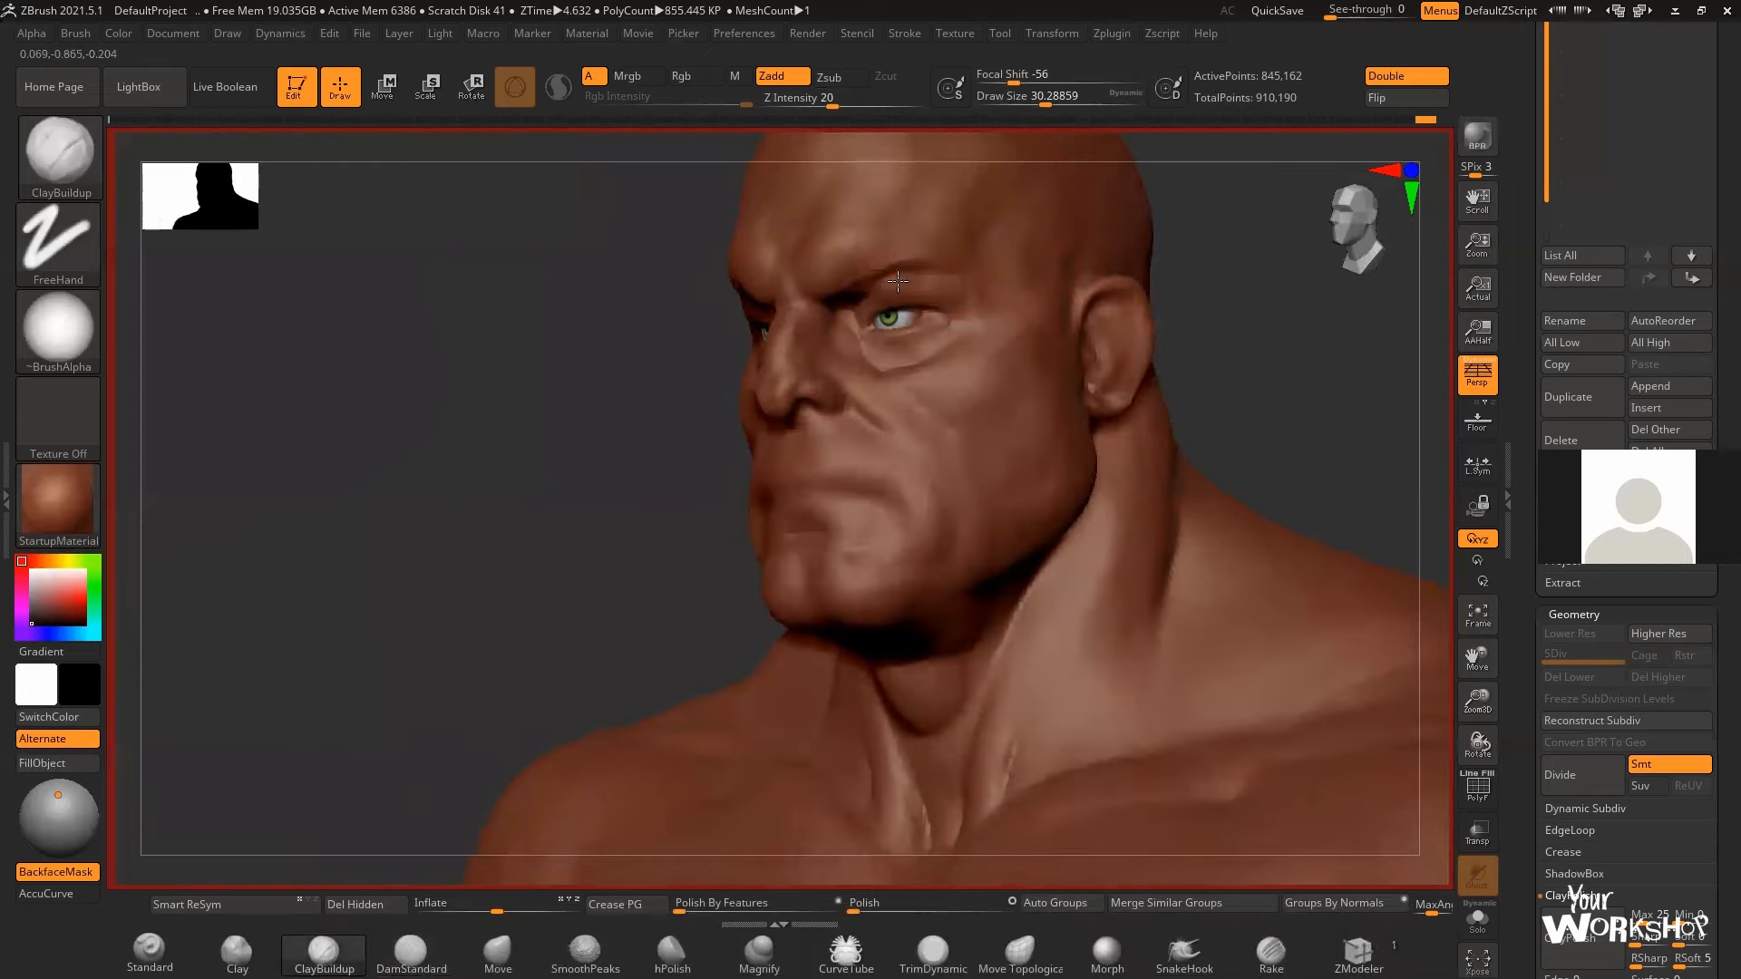
{"action": "mouse_move", "coordinate": [603, 505]}
{"action": "left_mouse_down"}
{"action": "mouse_move", "coordinate": [936, 326]}
{"action": "mouse_move", "coordinate": [1076, 299]}
{"action": "mouse_move", "coordinate": [1052, 315]}
{"action": "mouse_move", "coordinate": [1028, 301]}
{"action": "left_mouse_up"}
- Refine the brows and eyelids with the ClayBuildup brush at a draw size of about 19
{"action": "key", "text": "space"}
{"action": "left_click_drag", "start_coordinate": [743, 332], "coordinate": [731, 334]}
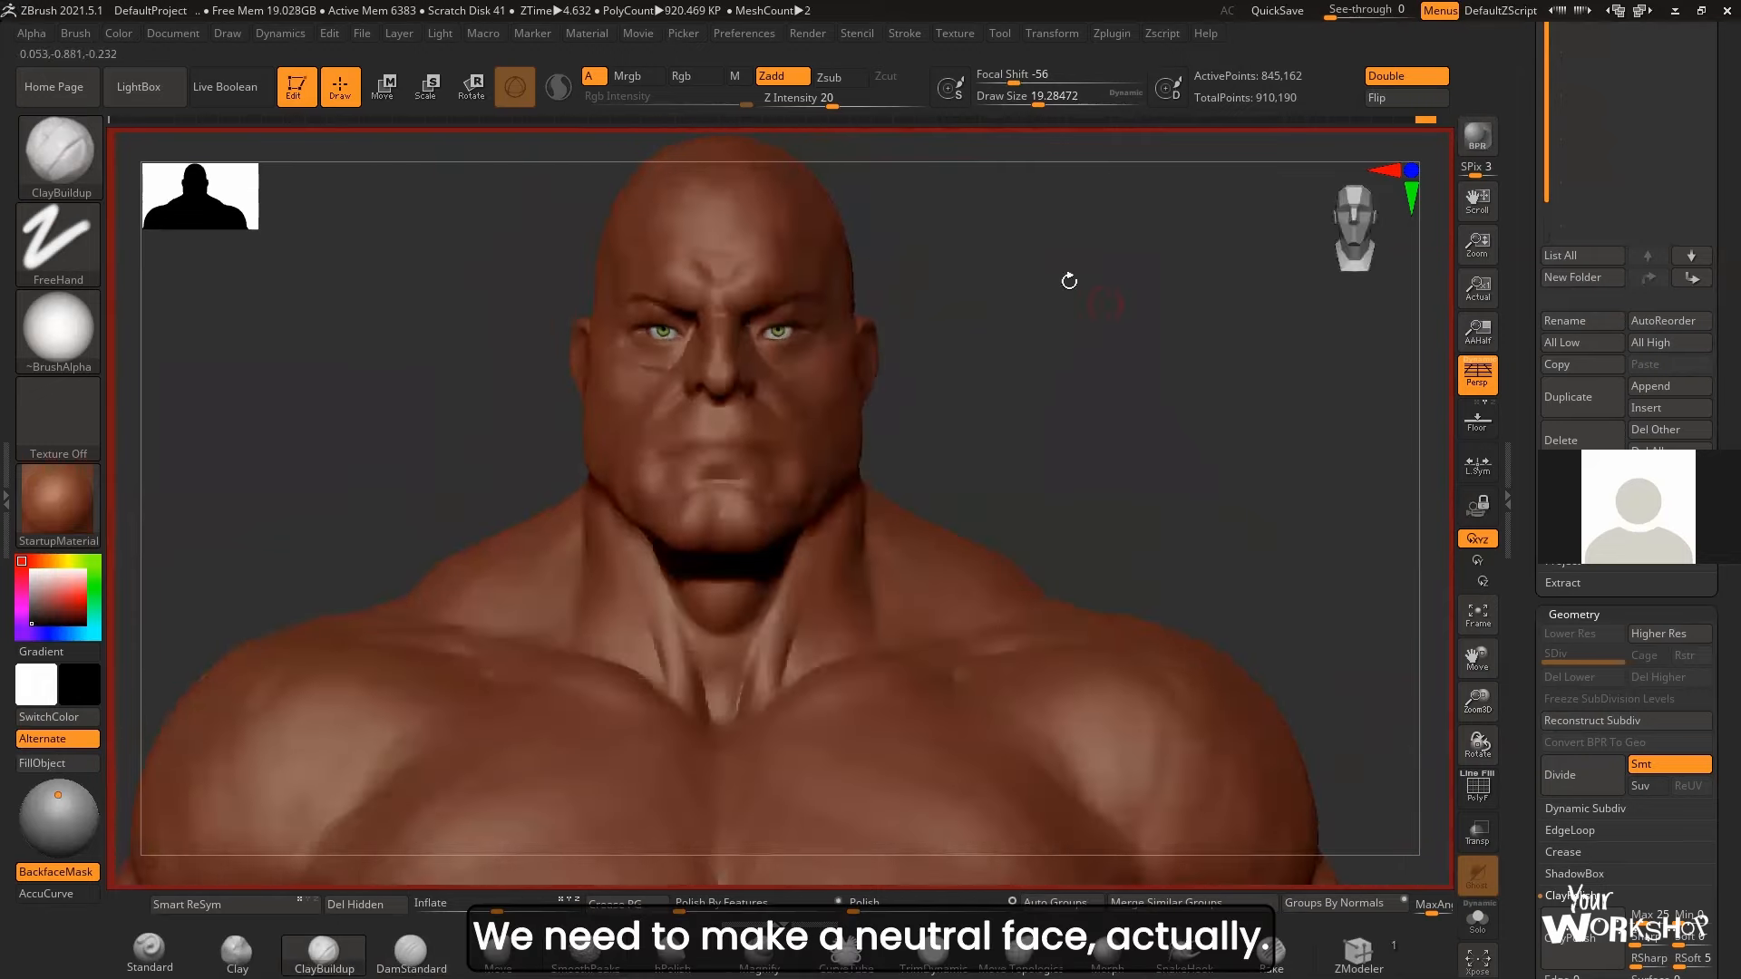
{"action": "left_click_drag", "start_coordinate": [1115, 339], "coordinate": [1037, 323]}
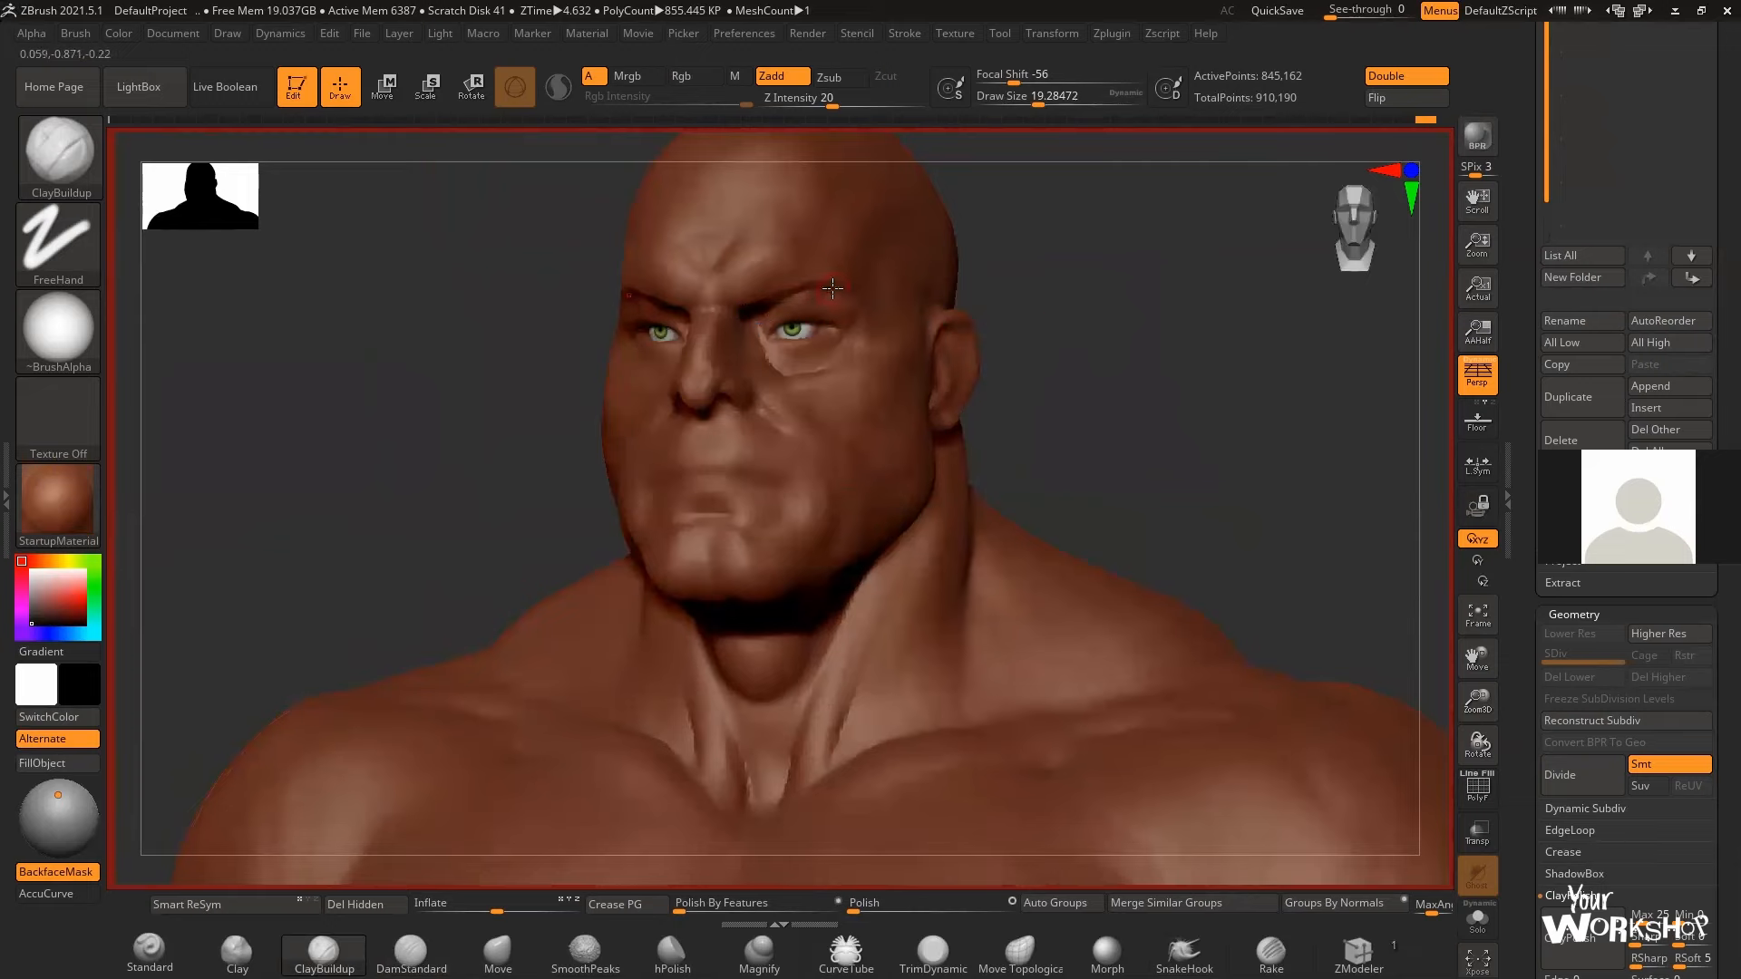
{"action": "left_click_drag", "start_coordinate": [1079, 310], "coordinate": [1073, 352]}
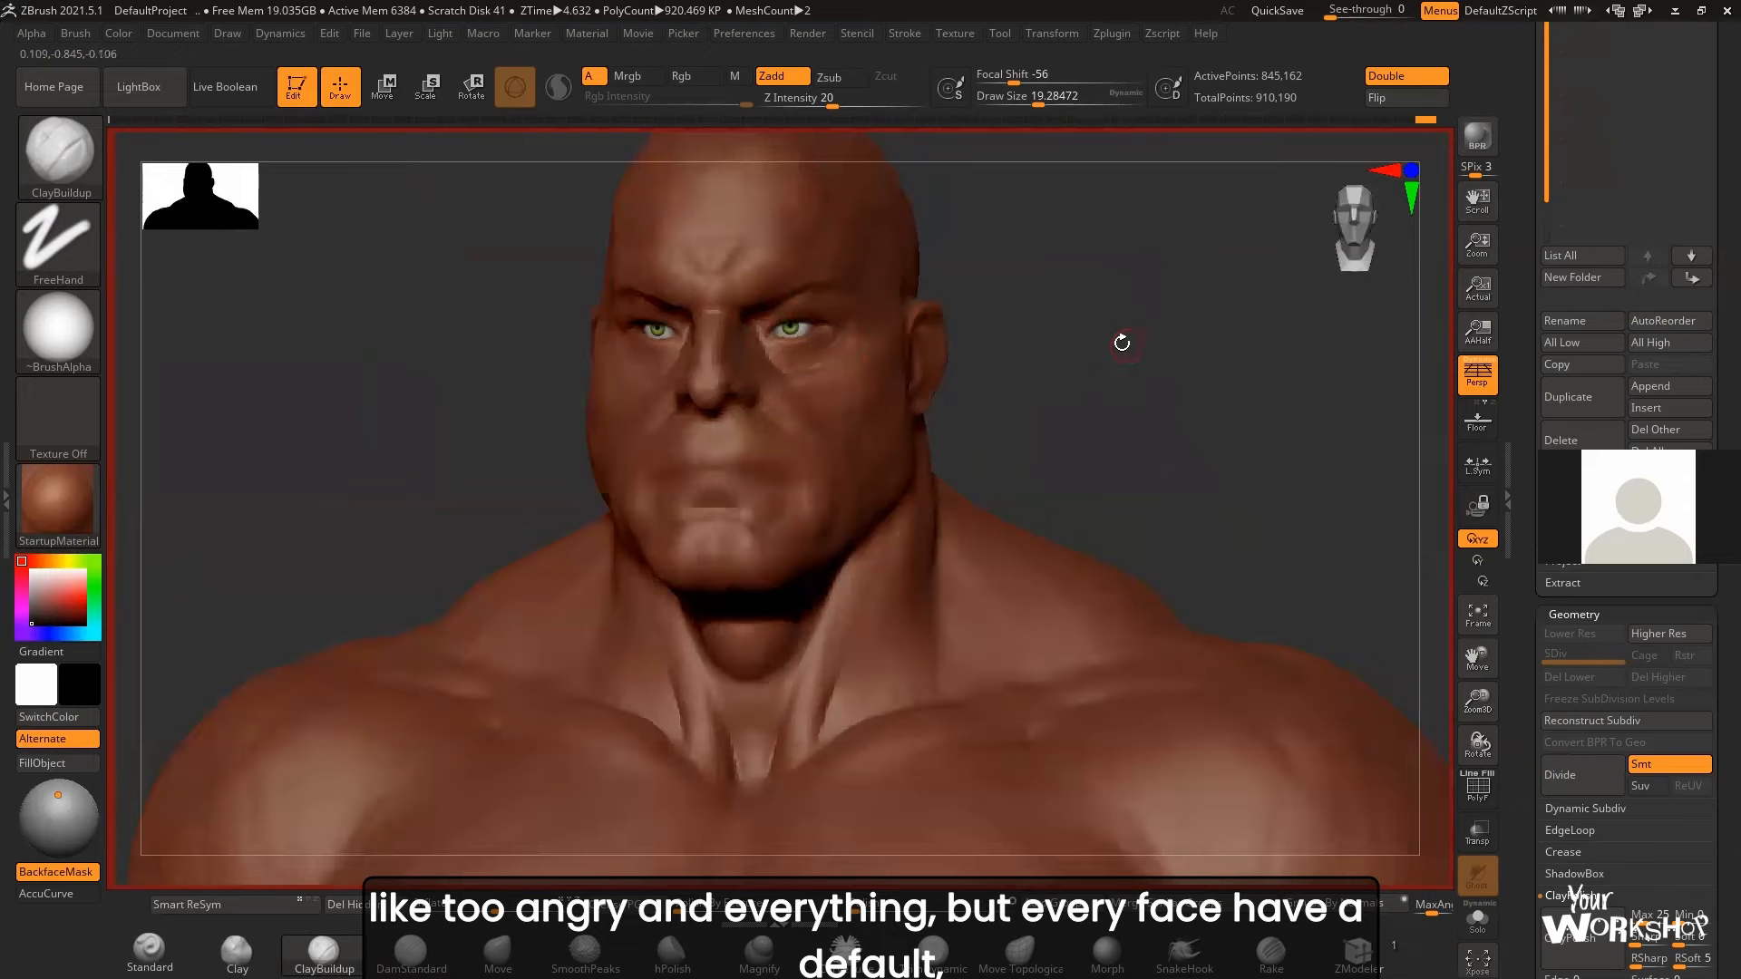
{"action": "left_click_drag", "start_coordinate": [1121, 343], "coordinate": [1129, 341]}
{"action": "mouse_move", "coordinate": [1133, 338]}
{"action": "left_mouse_down"}
{"action": "mouse_move", "coordinate": [1103, 357]}
{"action": "mouse_move", "coordinate": [1119, 353]}
{"action": "mouse_move", "coordinate": [1103, 329]}
{"action": "mouse_move", "coordinate": [926, 345]}
{"action": "left_mouse_up"}
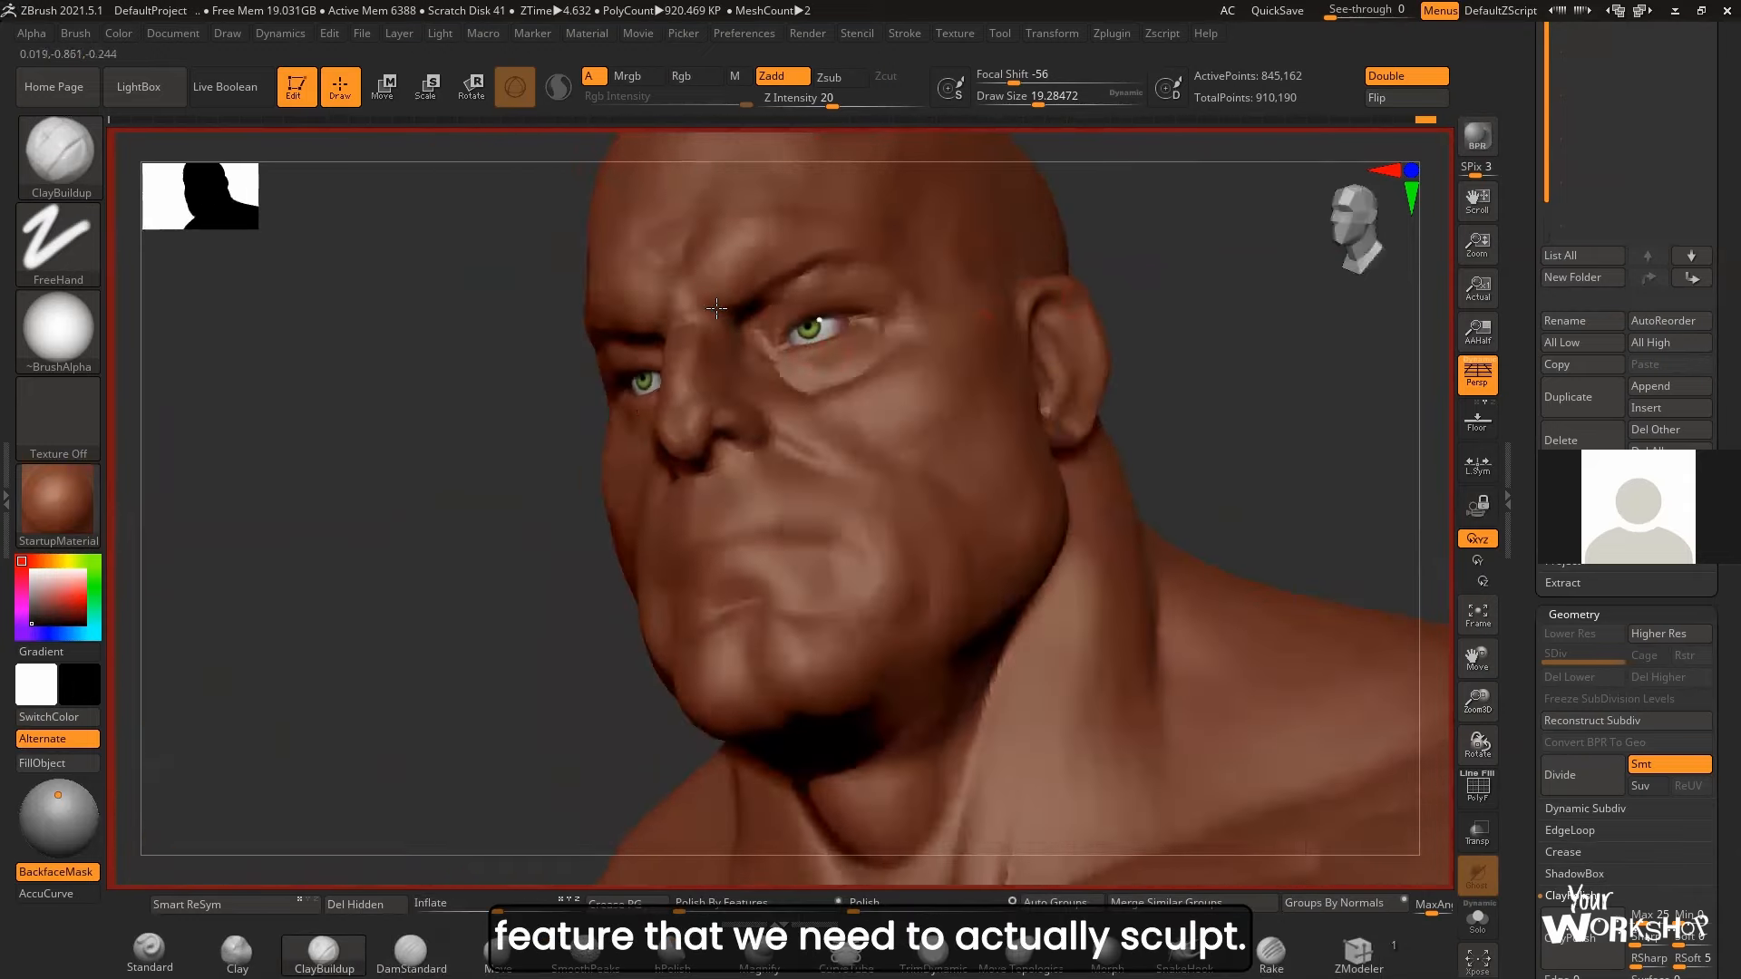
- Build up and smooth the nose bridge and the area between the brows with ClayBuildup at a draw size of about 26
{"action": "key", "text": "space"}
{"action": "left_click", "coordinate": [723, 273]}
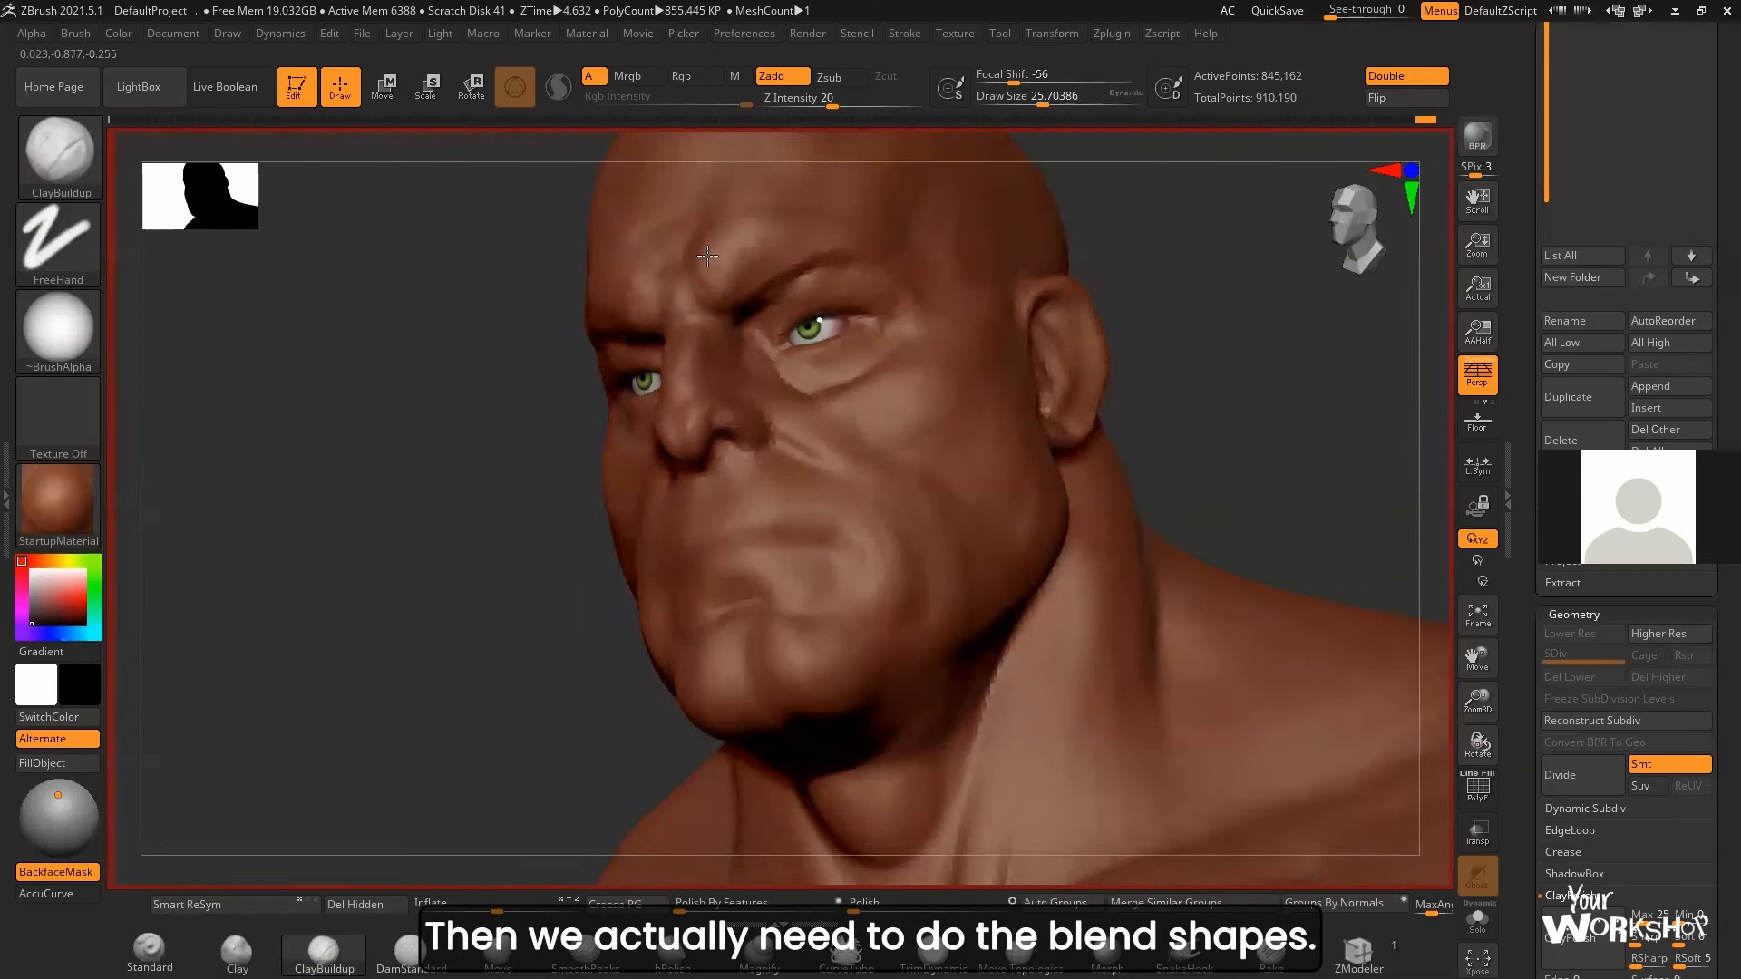
{"action": "mouse_move", "coordinate": [467, 570]}
{"action": "left_mouse_down"}
{"action": "mouse_move", "coordinate": [901, 279]}
{"action": "mouse_move", "coordinate": [644, 322]}
{"action": "left_mouse_up"}
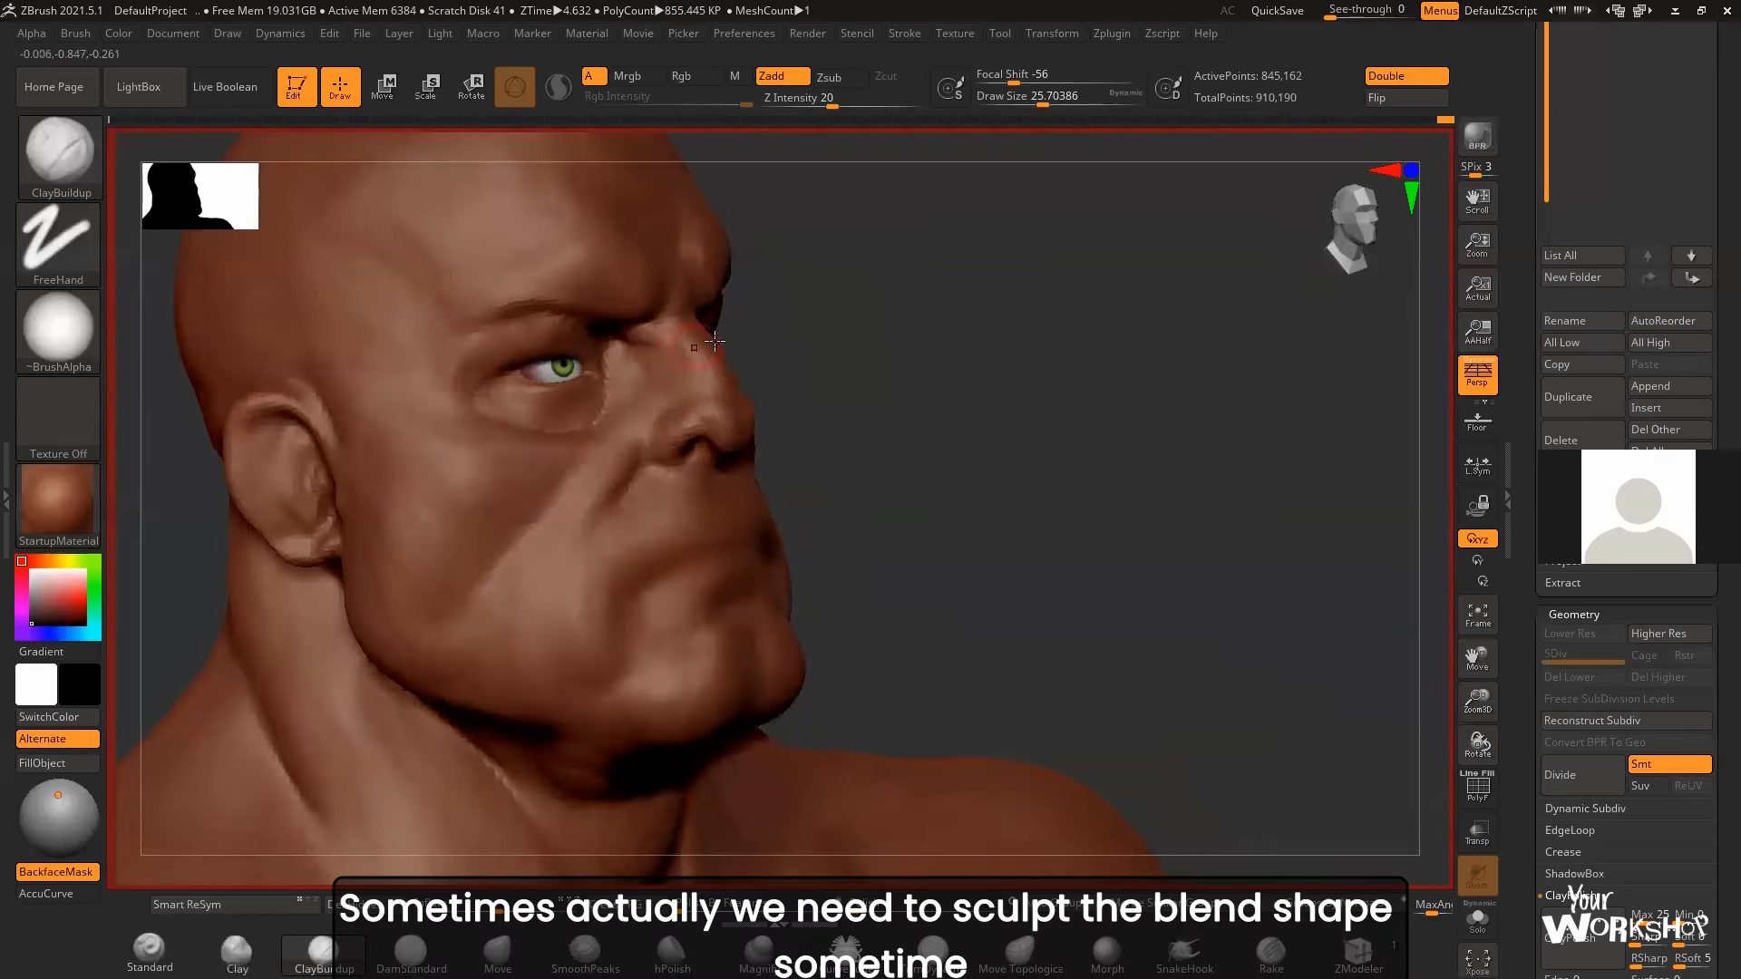
{"action": "left_click_drag", "start_coordinate": [870, 354], "coordinate": [489, 408]}
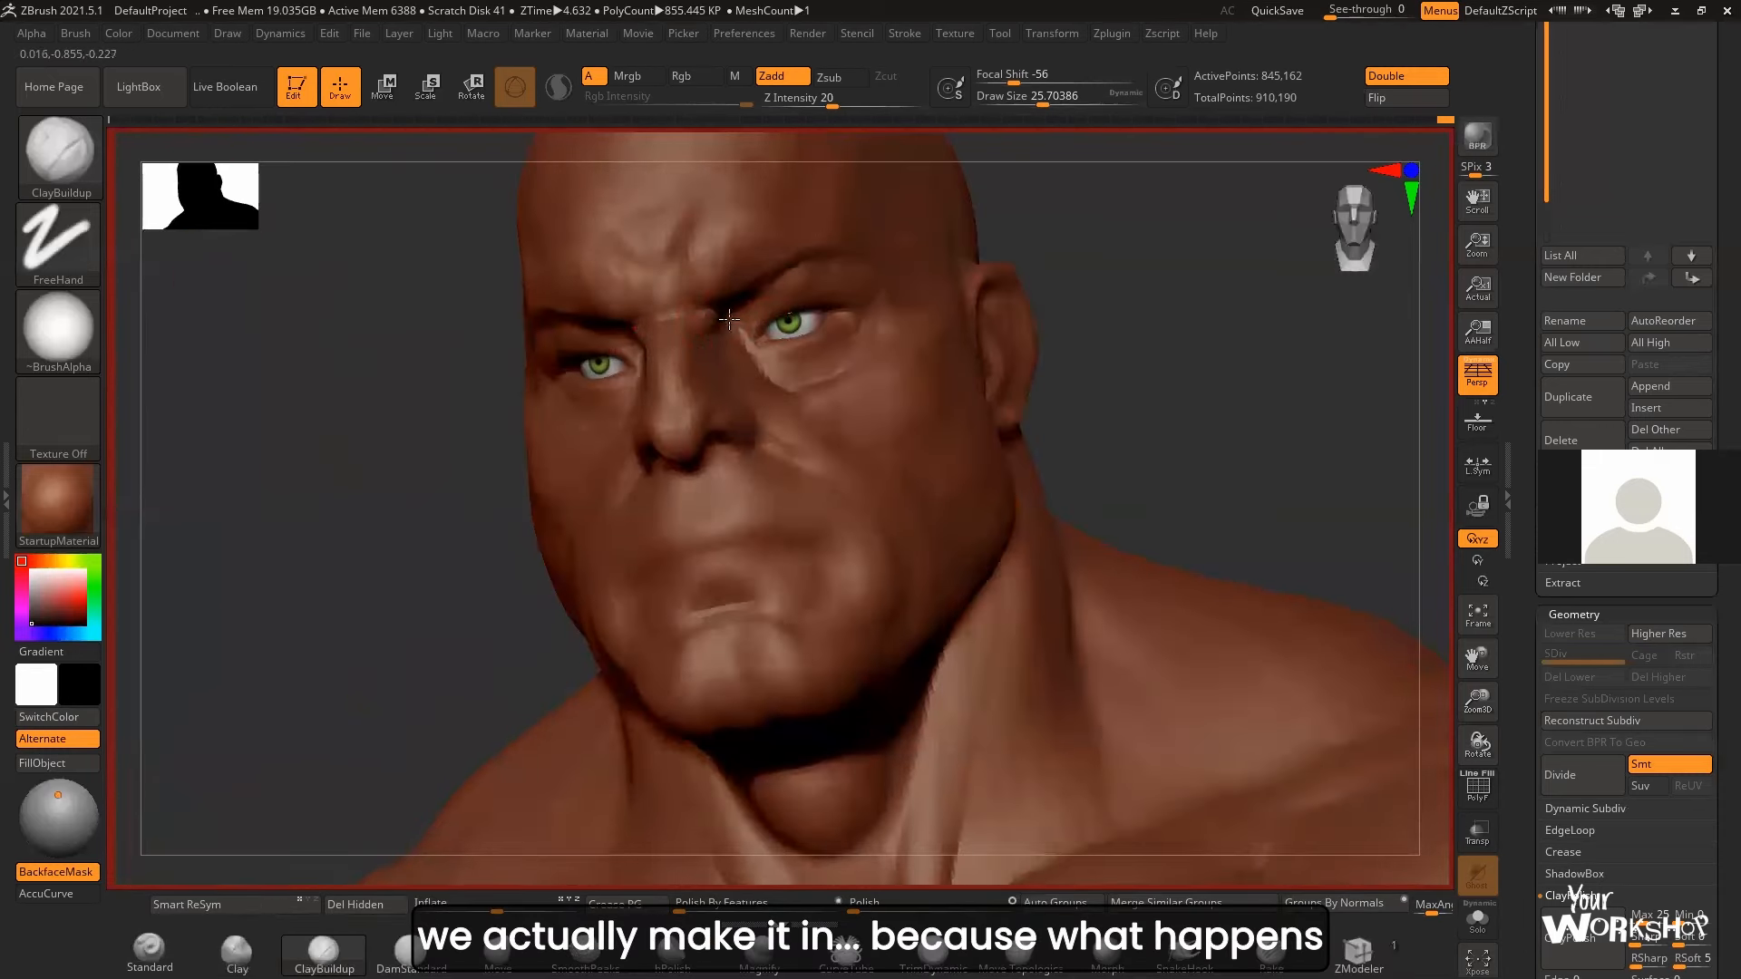
{"action": "mouse_move", "coordinate": [450, 596]}
{"action": "left_mouse_down"}
{"action": "mouse_move", "coordinate": [683, 367]}
{"action": "mouse_move", "coordinate": [675, 350]}
{"action": "left_mouse_up"}
{"action": "key", "text": "shift"}
{"action": "left_click_drag", "start_coordinate": [497, 544], "coordinate": [875, 417]}
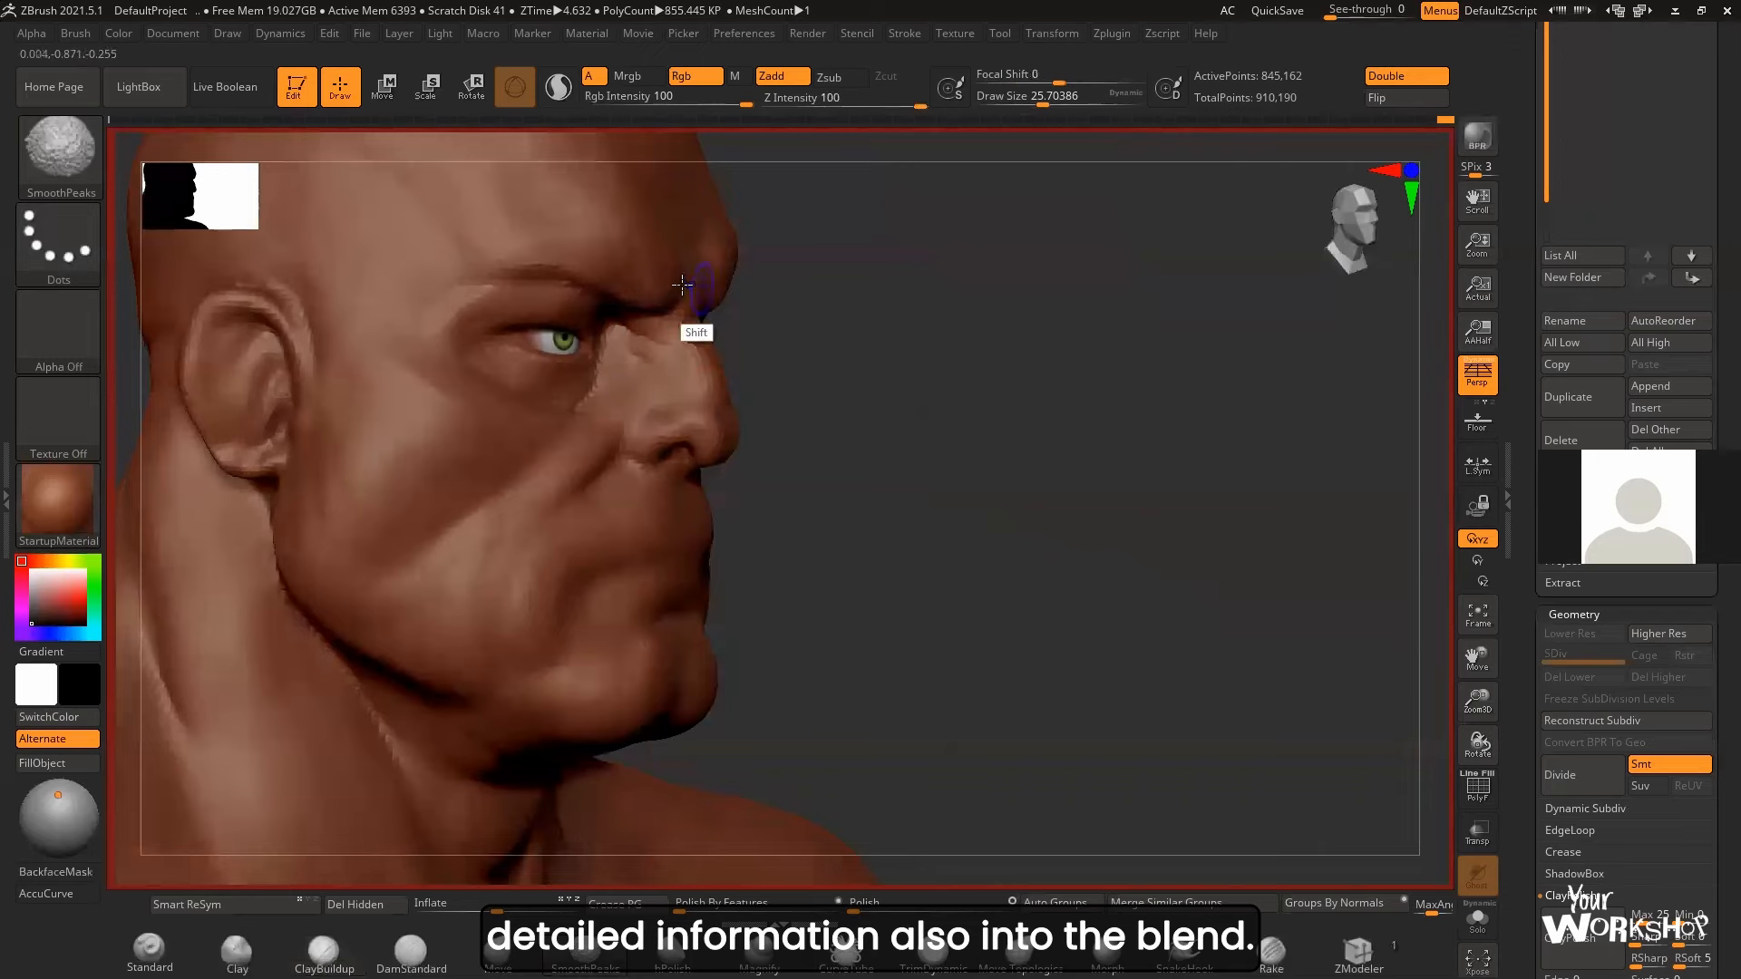
{"action": "mouse_move", "coordinate": [777, 327]}
{"action": "left_mouse_down"}
{"action": "mouse_move", "coordinate": [936, 272]}
{"action": "mouse_move", "coordinate": [984, 299]}
{"action": "mouse_move", "coordinate": [1004, 259]}
{"action": "left_mouse_up"}
- Reshape the nose and the area around the eyes with the Move brush at a draw size of about 34
{"action": "key", "text": "b"}
{"action": "key", "text": "m"}
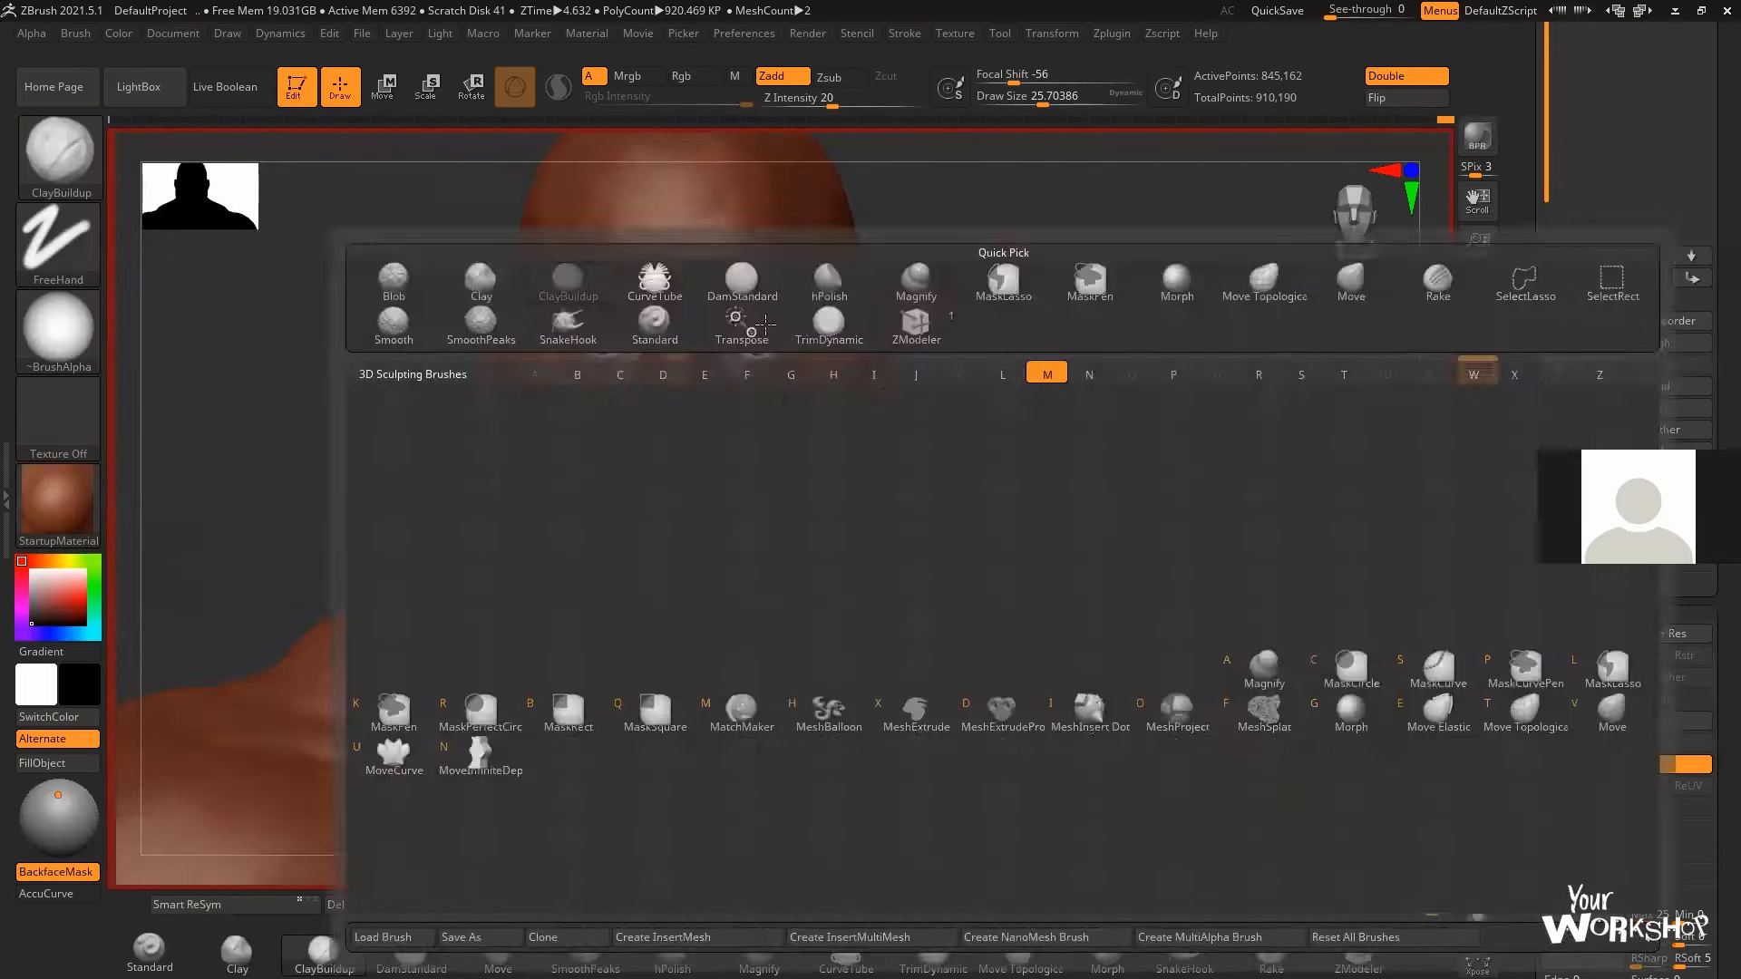
{"action": "key", "text": "v"}
{"action": "key", "text": "space"}
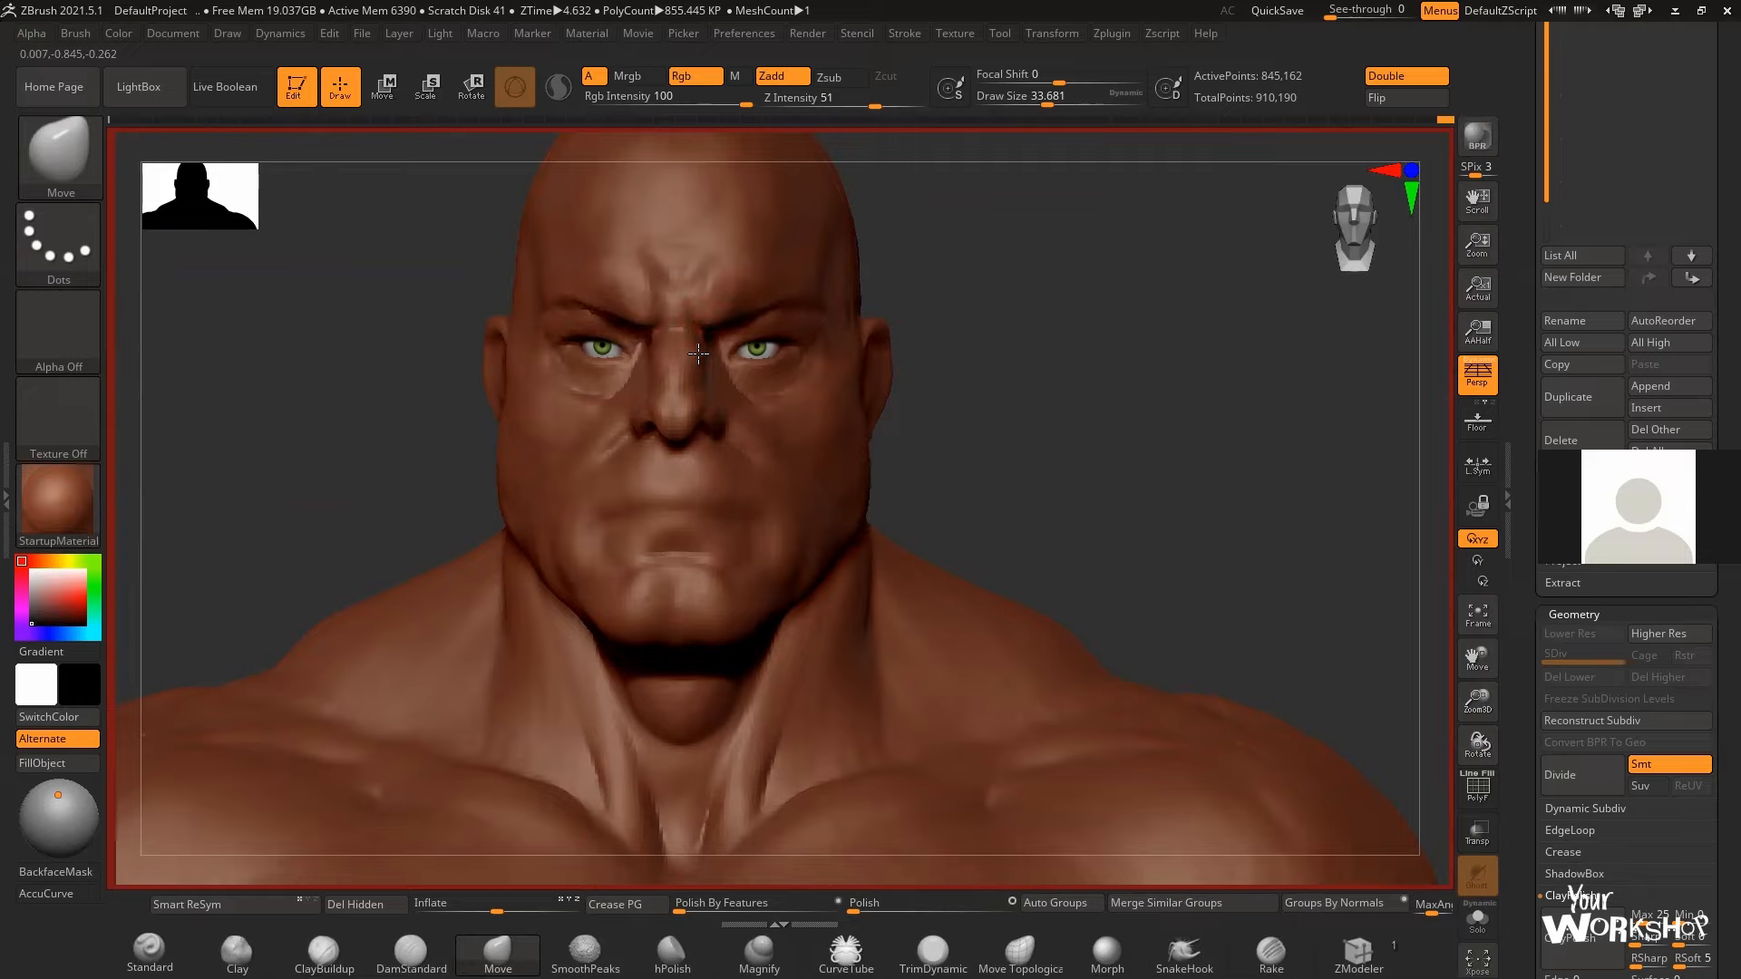
{"action": "left_click_drag", "start_coordinate": [993, 310], "coordinate": [689, 399]}
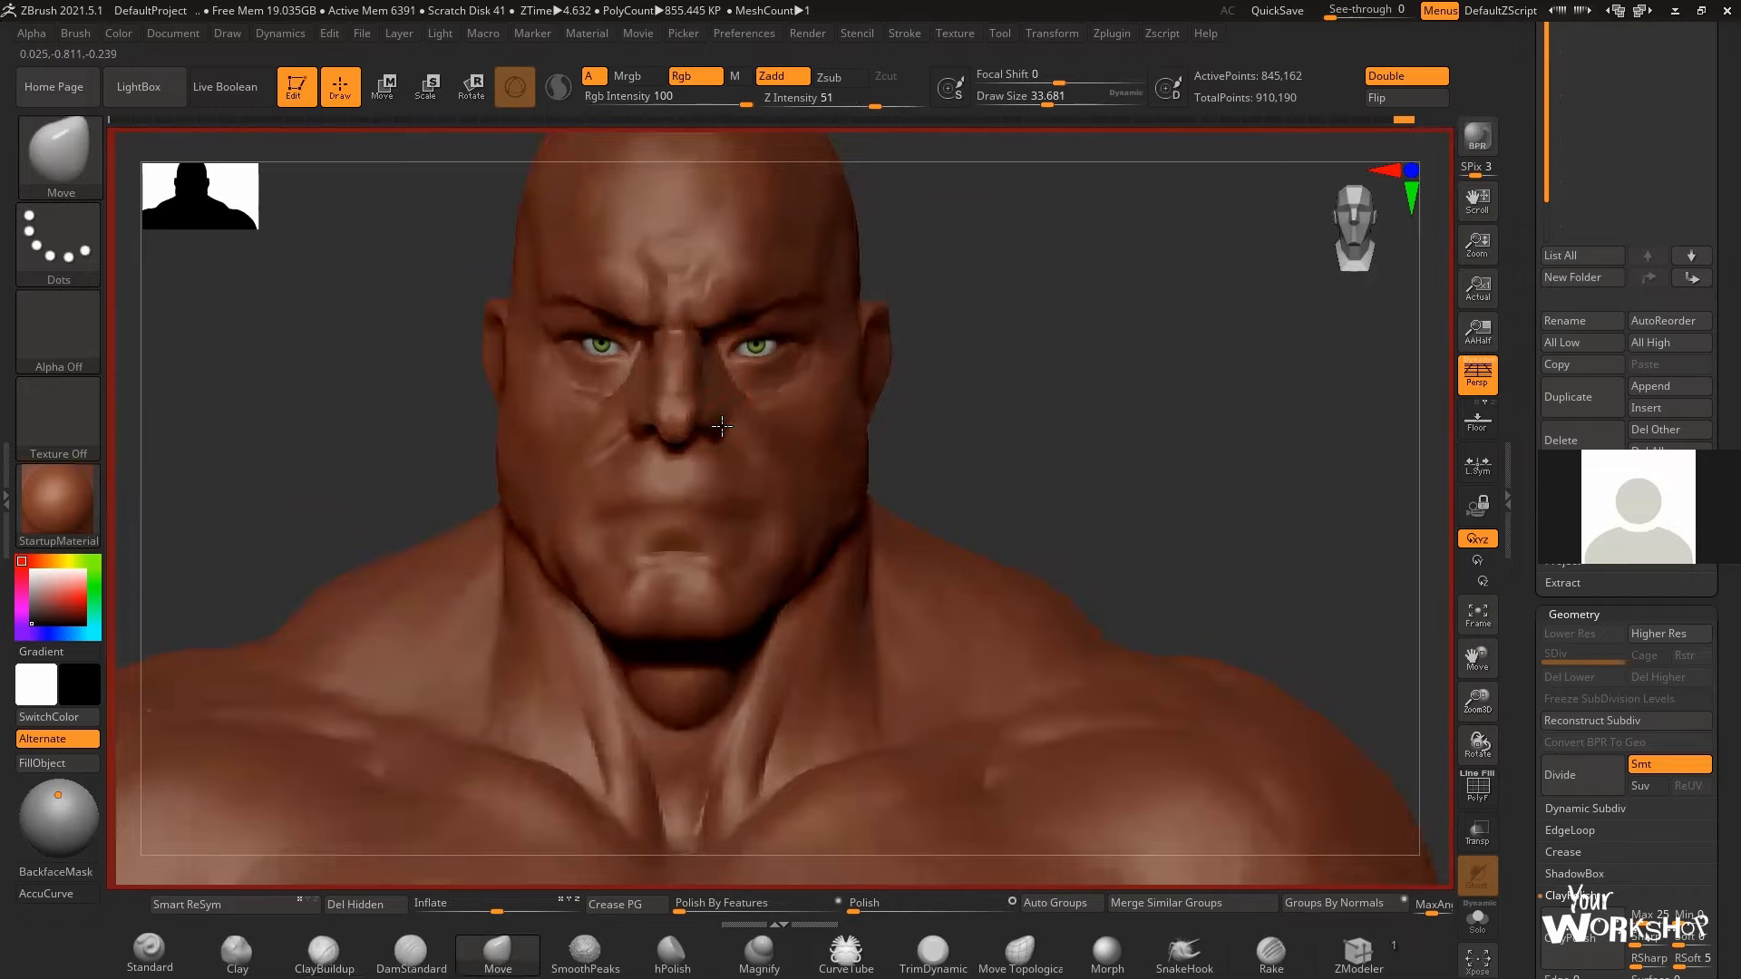
{"action": "left_click_drag", "start_coordinate": [928, 319], "coordinate": [938, 363], "text": "alt"}
{"action": "mouse_move", "coordinate": [925, 315]}
{"action": "left_mouse_down"}
{"action": "mouse_move", "coordinate": [964, 311]}
{"action": "mouse_move", "coordinate": [947, 291]}
{"action": "left_mouse_up"}
{"action": "left_click_drag", "start_coordinate": [983, 317], "coordinate": [943, 334]}
- Adjust the brow ridge and facial profile from several angles with the Move brush at a draw size of about 48
{"action": "key", "text": "space"}
{"action": "left_click_drag", "start_coordinate": [762, 325], "coordinate": [770, 324]}
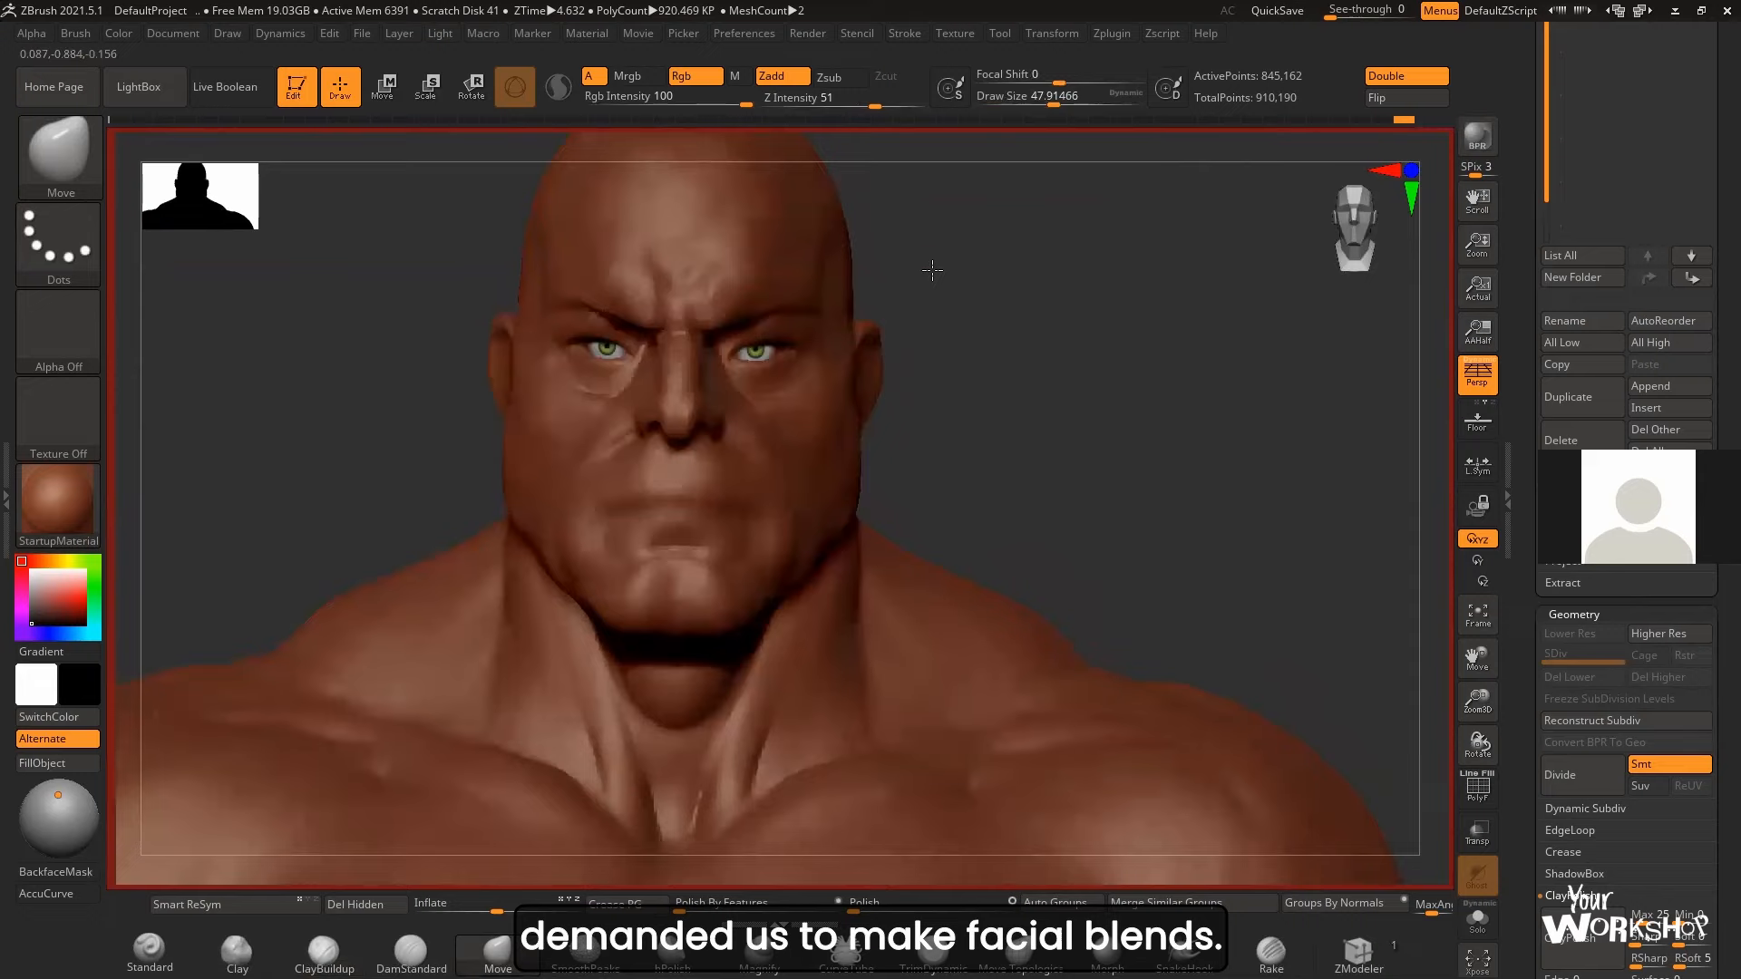
{"action": "left_click_drag", "start_coordinate": [933, 268], "coordinate": [914, 272]}
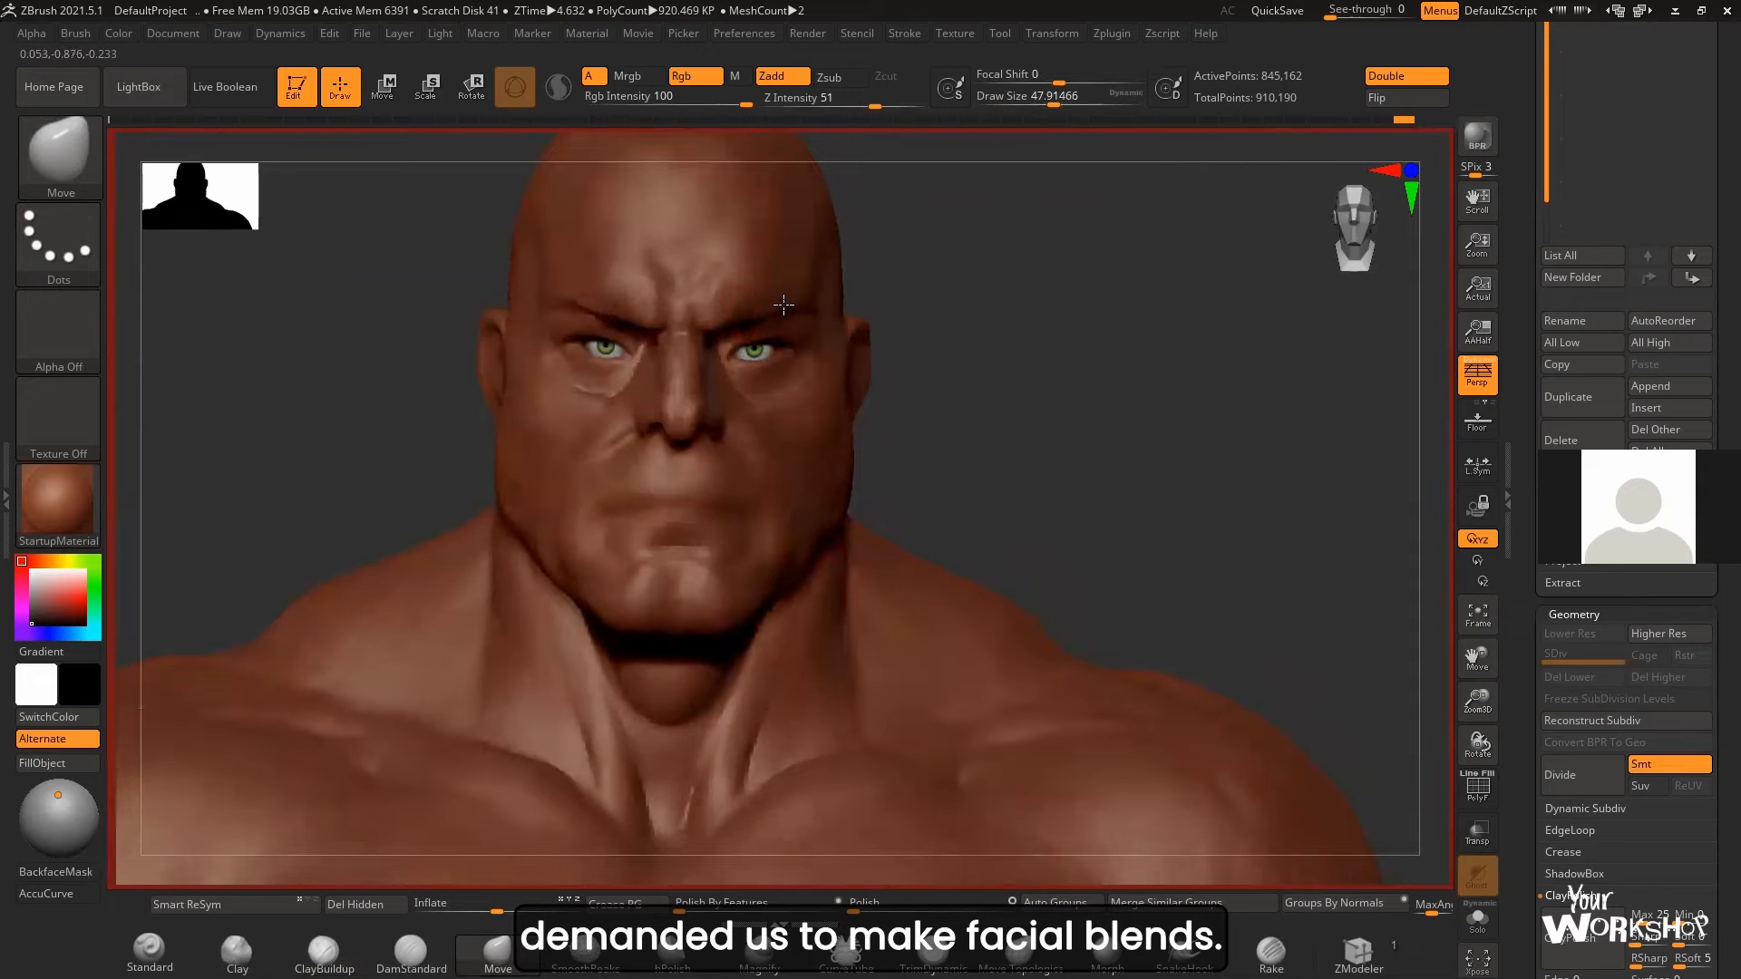
{"action": "left_click_drag", "start_coordinate": [912, 277], "coordinate": [843, 296]}
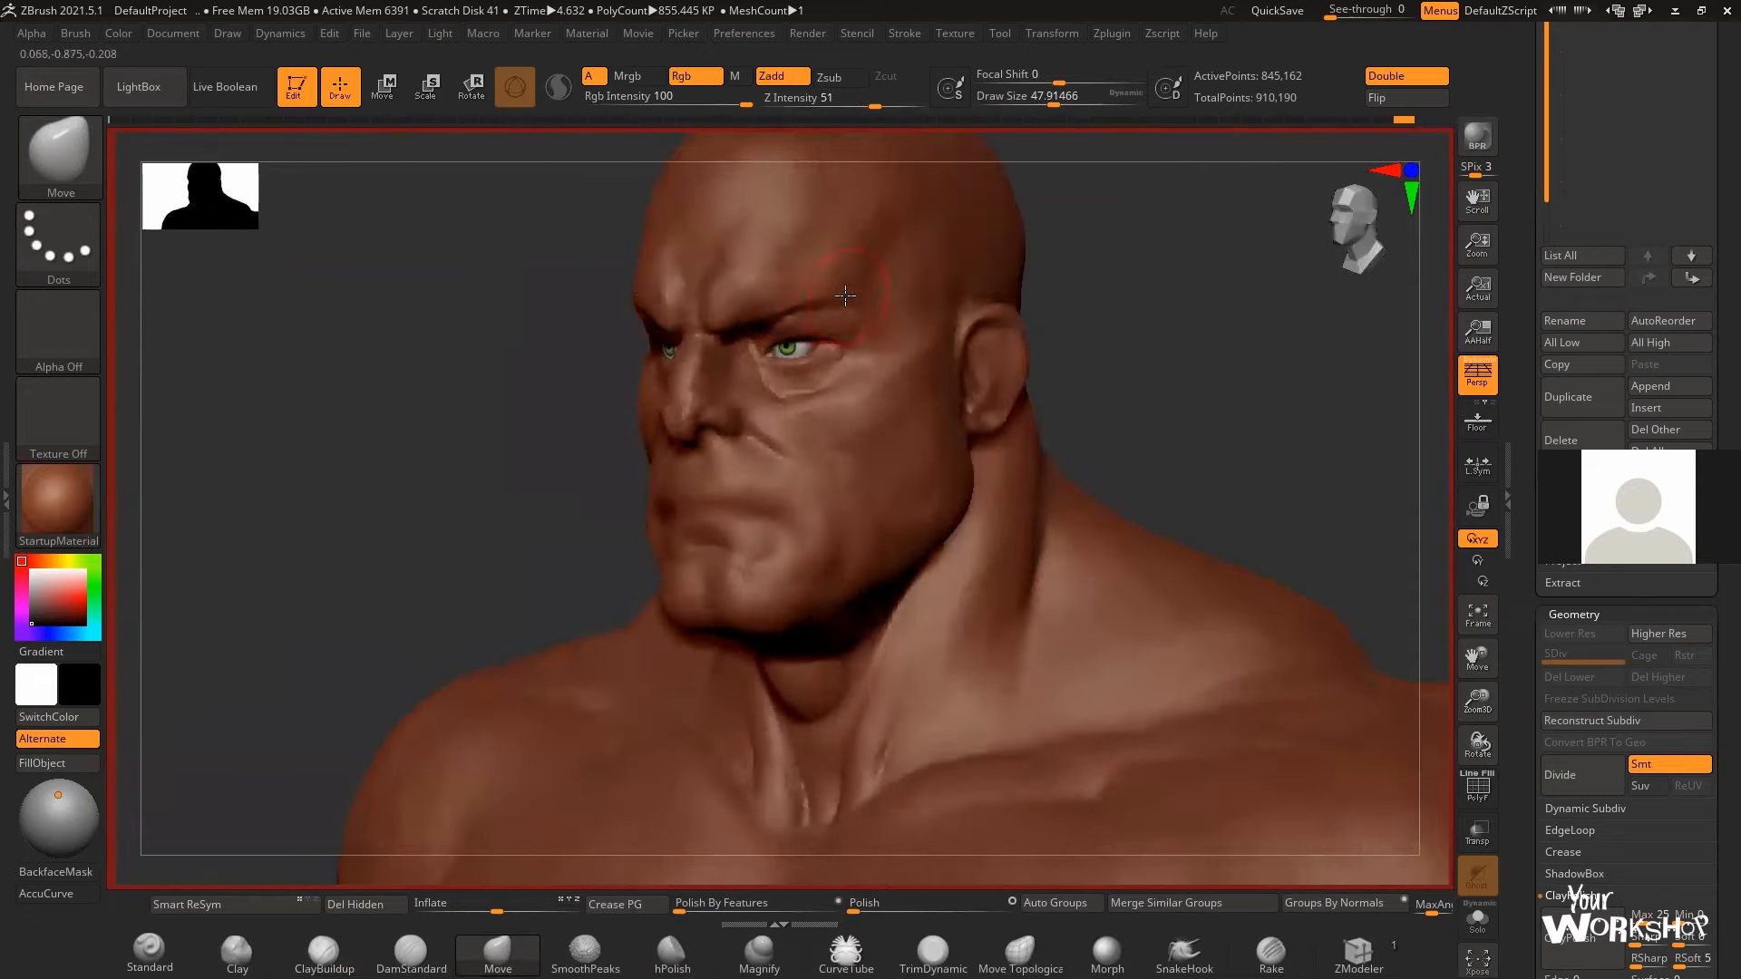
{"action": "mouse_move", "coordinate": [592, 415]}
{"action": "left_mouse_down"}
{"action": "mouse_move", "coordinate": [1022, 303]}
{"action": "mouse_move", "coordinate": [921, 306]}
{"action": "left_mouse_up"}
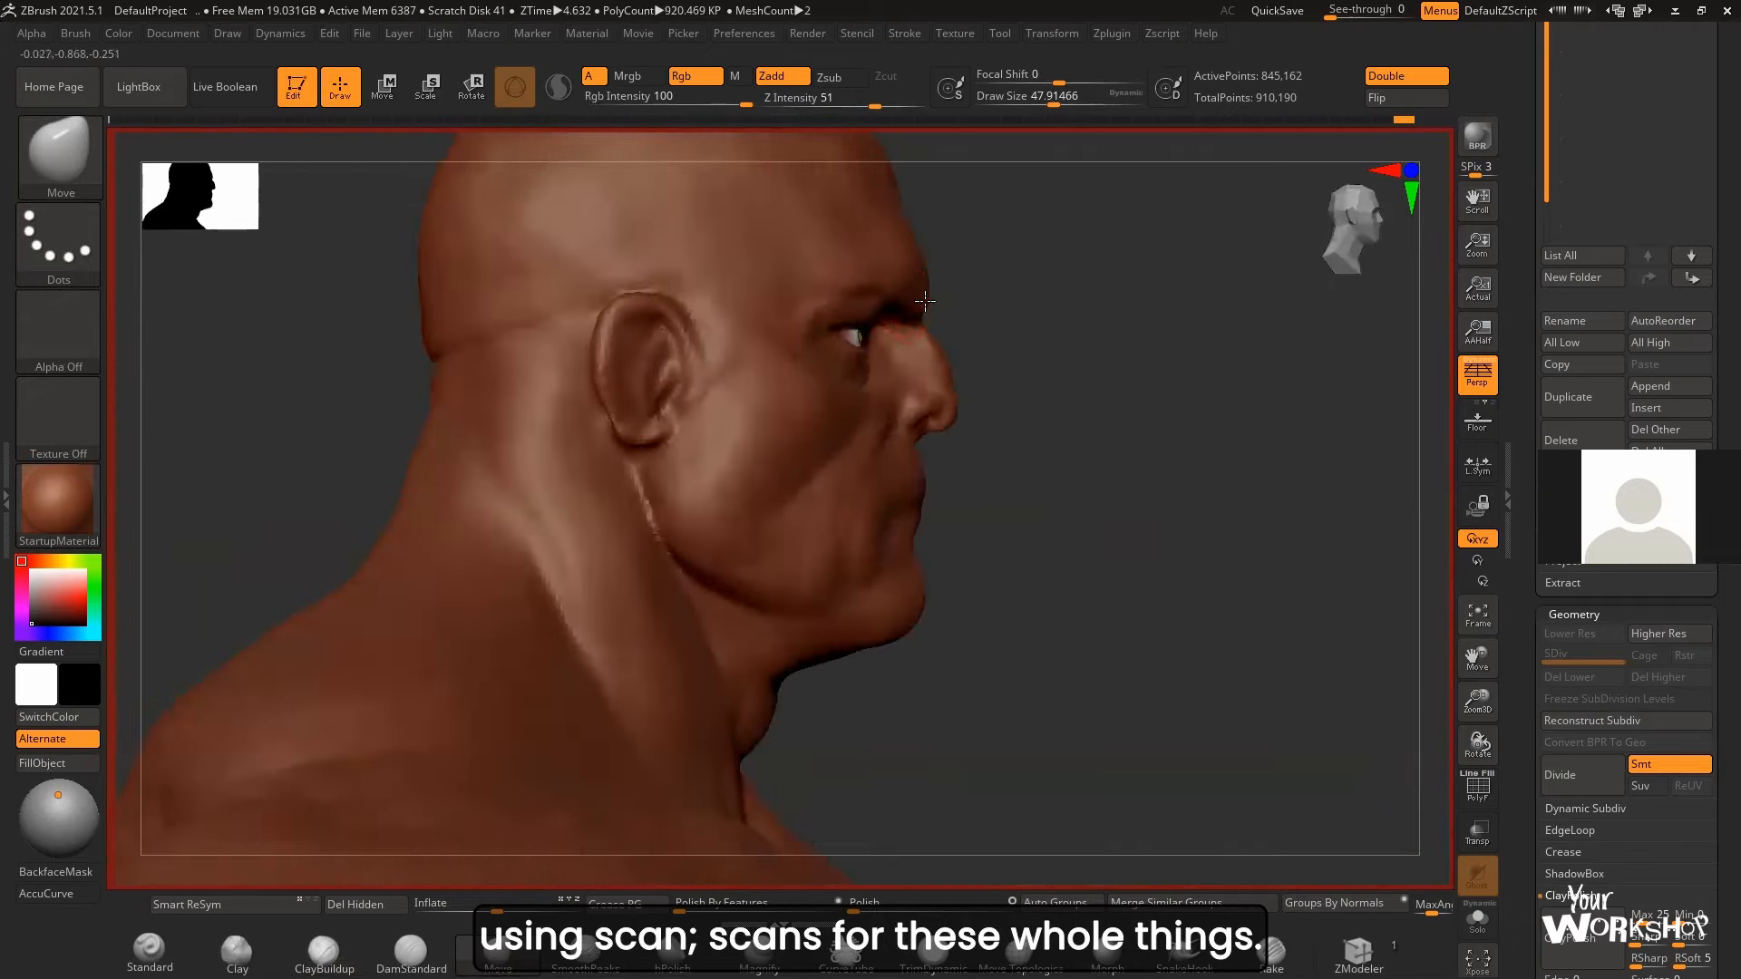
{"action": "mouse_move", "coordinate": [998, 278]}
{"action": "left_mouse_down"}
{"action": "mouse_move", "coordinate": [952, 338]}
{"action": "mouse_move", "coordinate": [1162, 350]}
{"action": "mouse_move", "coordinate": [1139, 222]}
{"action": "mouse_move", "coordinate": [1146, 245]}
{"action": "left_mouse_up"}
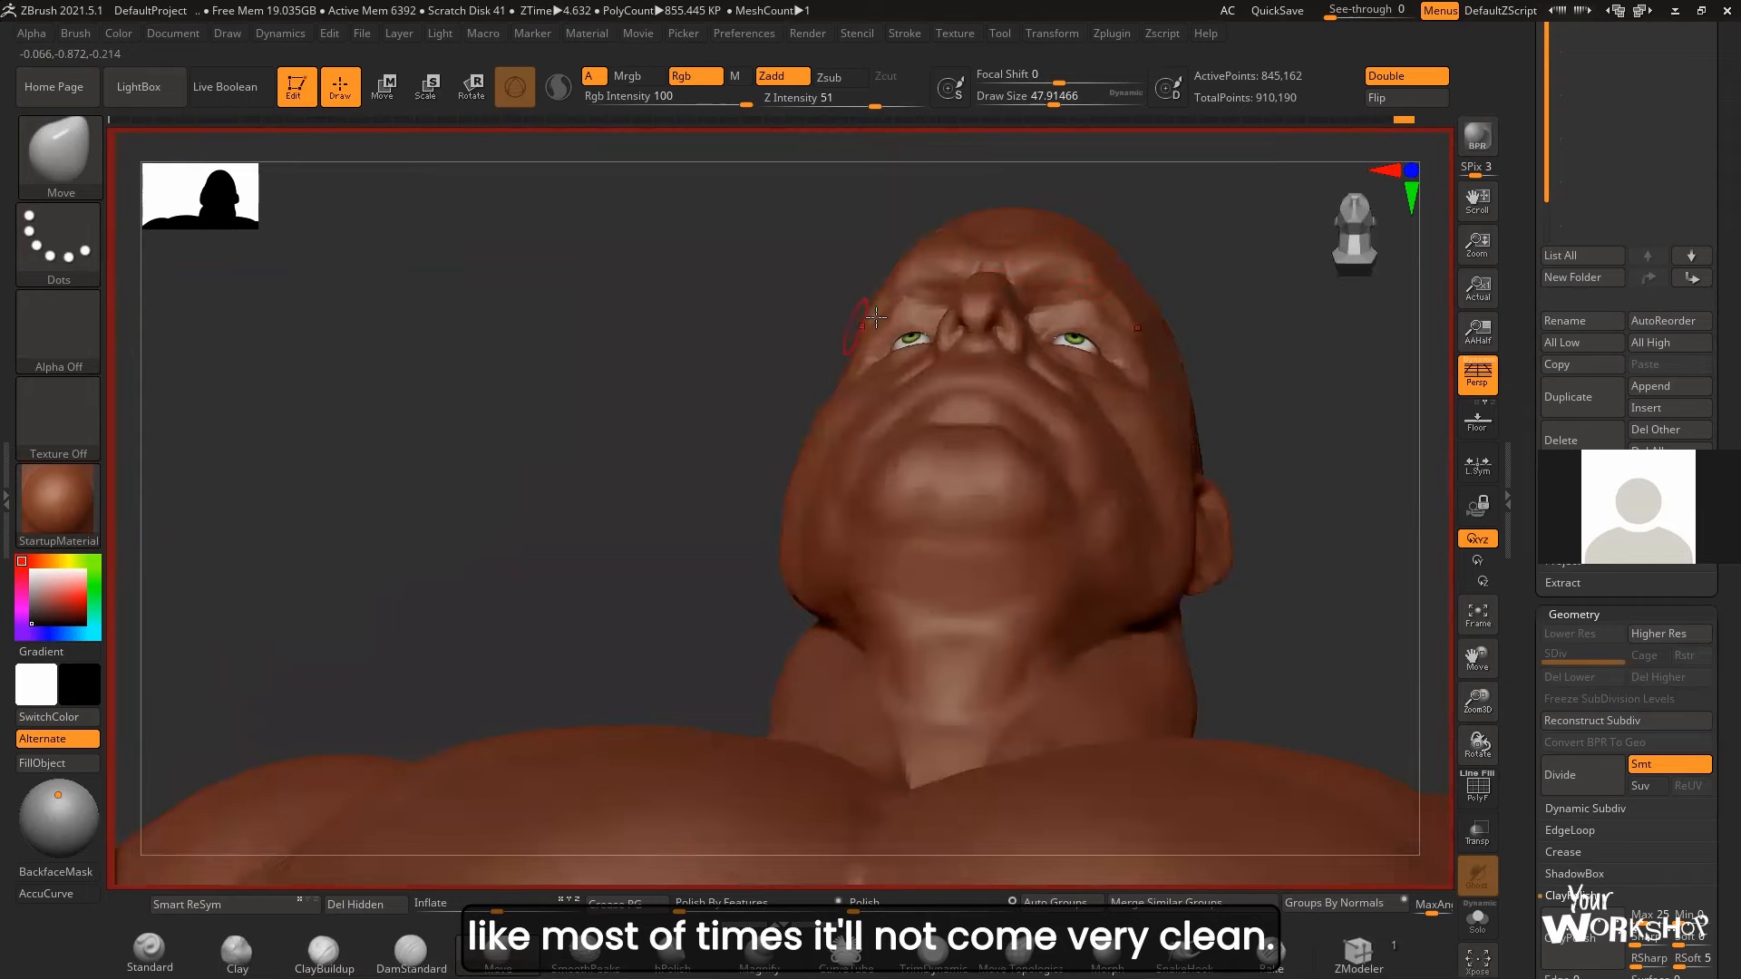
{"action": "mouse_move", "coordinate": [876, 316]}
{"action": "left_mouse_down"}
{"action": "mouse_move", "coordinate": [1150, 280]}
{"action": "mouse_move", "coordinate": [1157, 256]}
{"action": "left_mouse_up"}
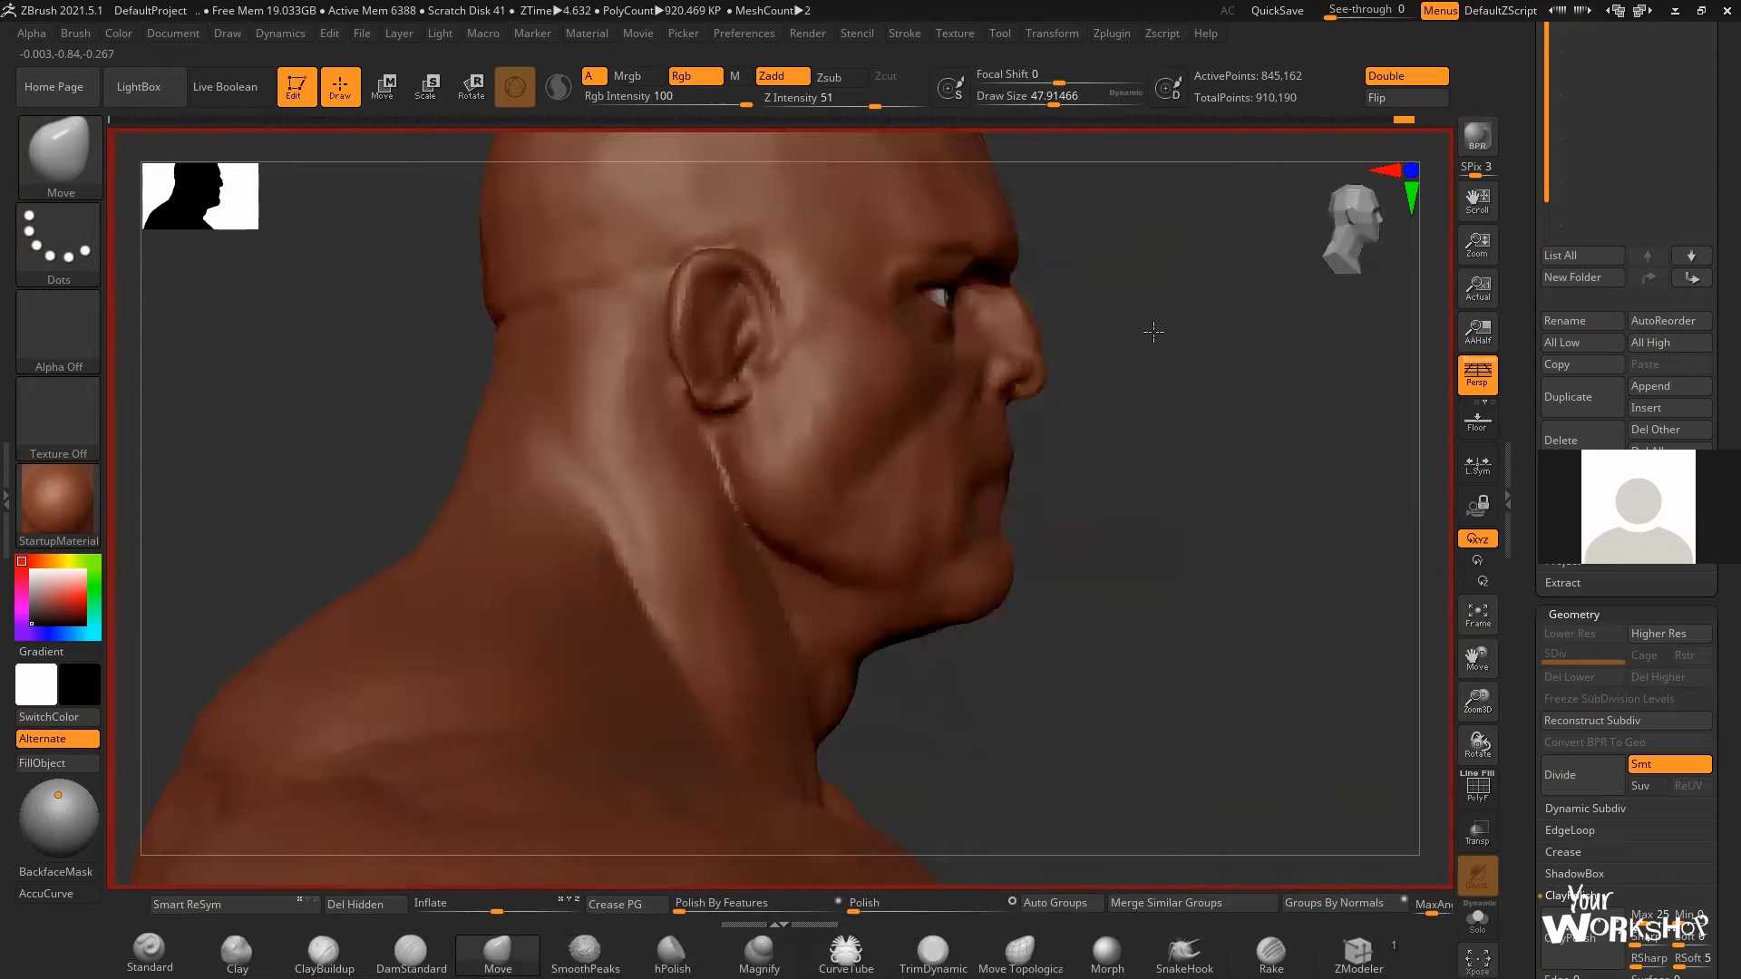
{"action": "left_click_drag", "start_coordinate": [1153, 332], "coordinate": [1173, 334]}
- Examine the face and upper-body proportions from several angles
{"action": "key", "text": "b"}
{"action": "key", "text": "d"}
{"action": "key", "text": "s"}
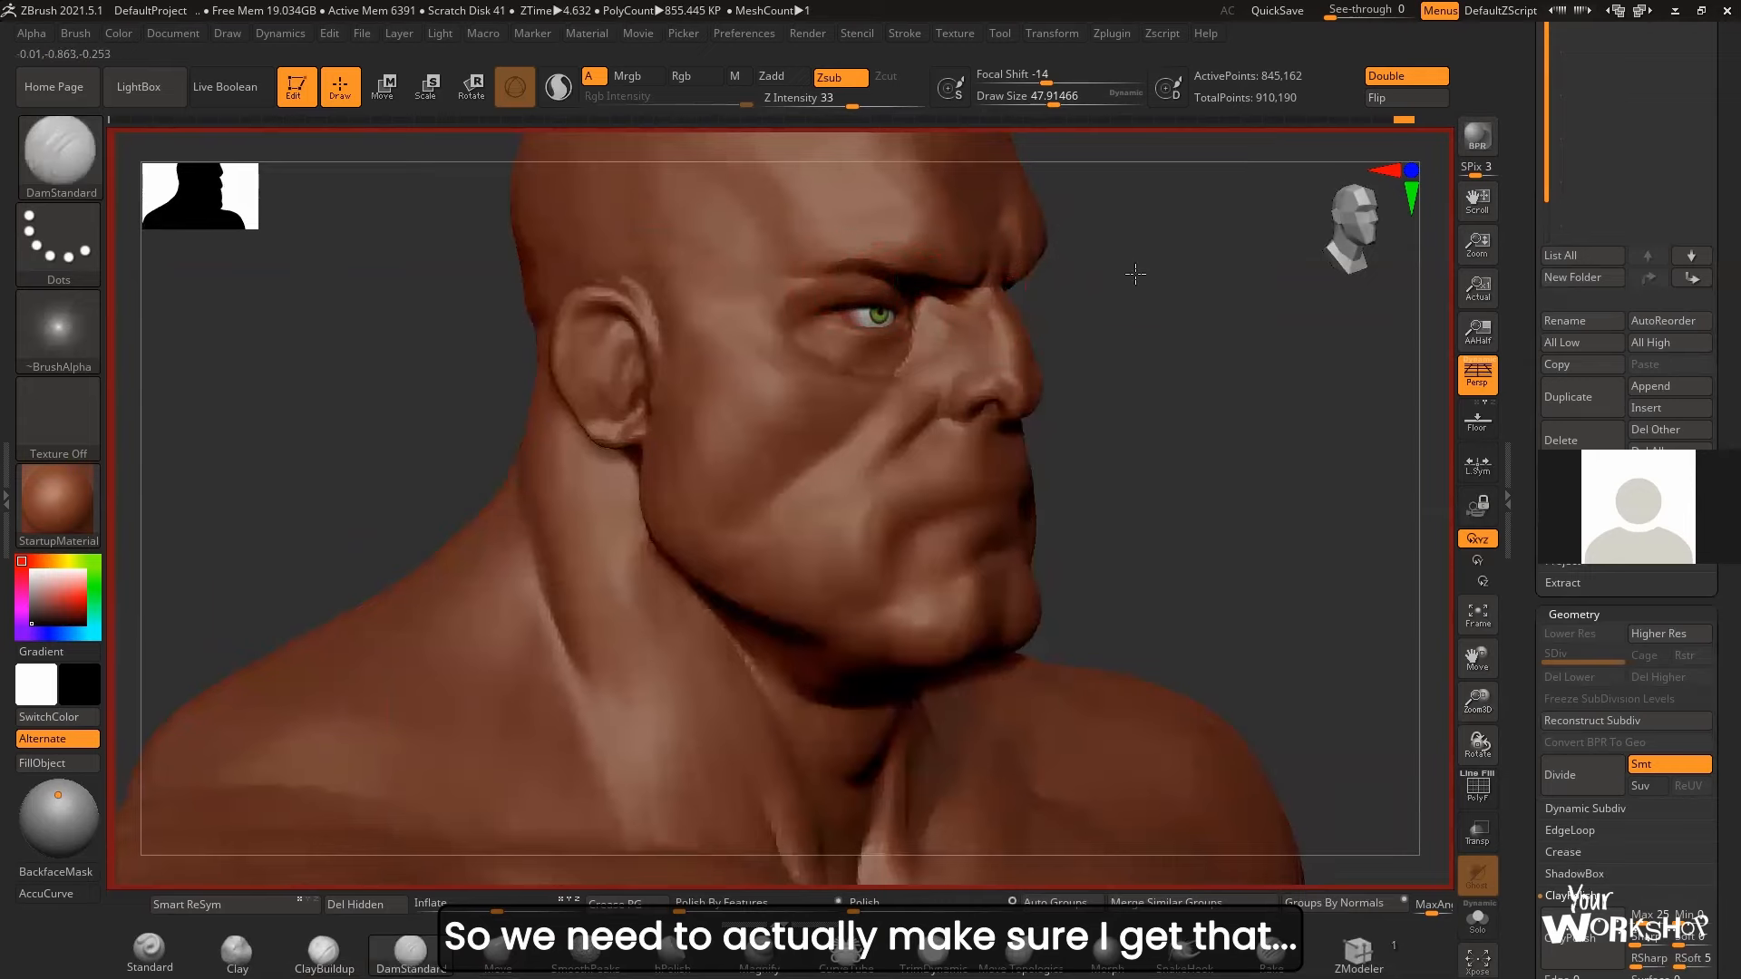
{"action": "left_click_drag", "start_coordinate": [1135, 273], "coordinate": [894, 275]}
{"action": "left_click_drag", "start_coordinate": [1085, 284], "coordinate": [1017, 309]}
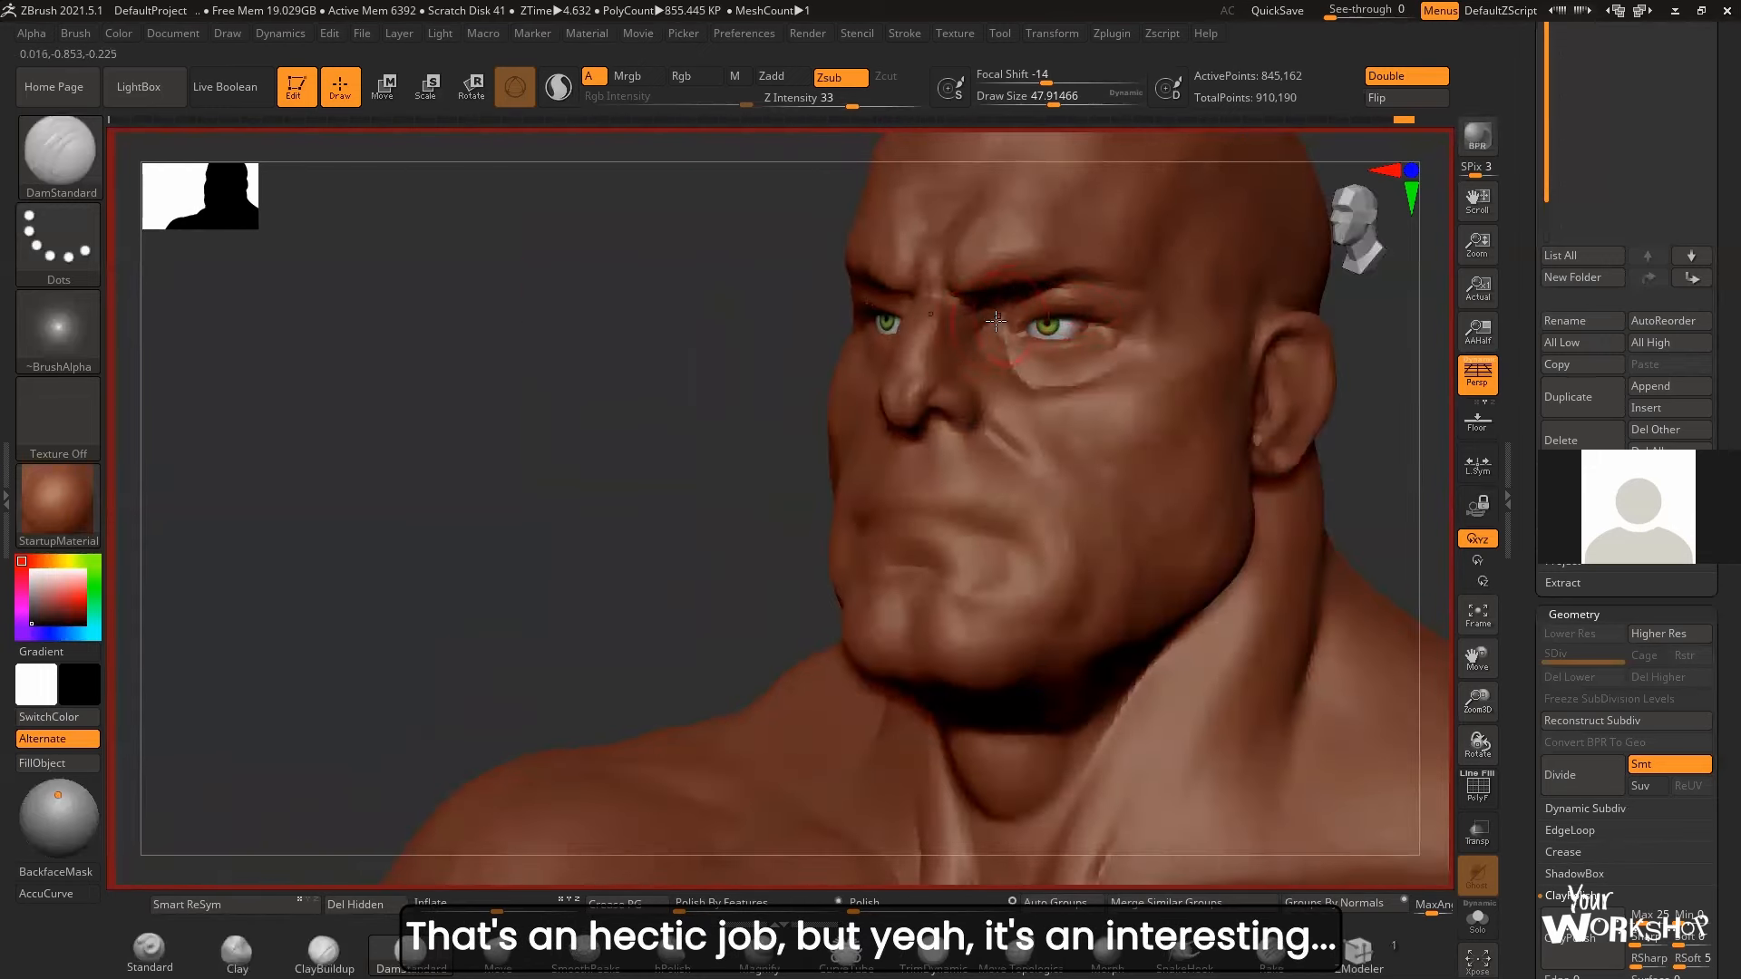
{"action": "left_click_drag", "start_coordinate": [705, 496], "coordinate": [1053, 408]}
{"action": "mouse_move", "coordinate": [1099, 343]}
{"action": "left_mouse_down", "text": "alt"}
{"action": "mouse_move", "coordinate": [1158, 322]}
{"action": "mouse_move", "coordinate": [1185, 377]}
{"action": "mouse_move", "coordinate": [1150, 309]}
{"action": "mouse_move", "coordinate": [1197, 345]}
{"action": "mouse_move", "coordinate": [1171, 342]}
{"action": "left_mouse_up", "text": "alt"}
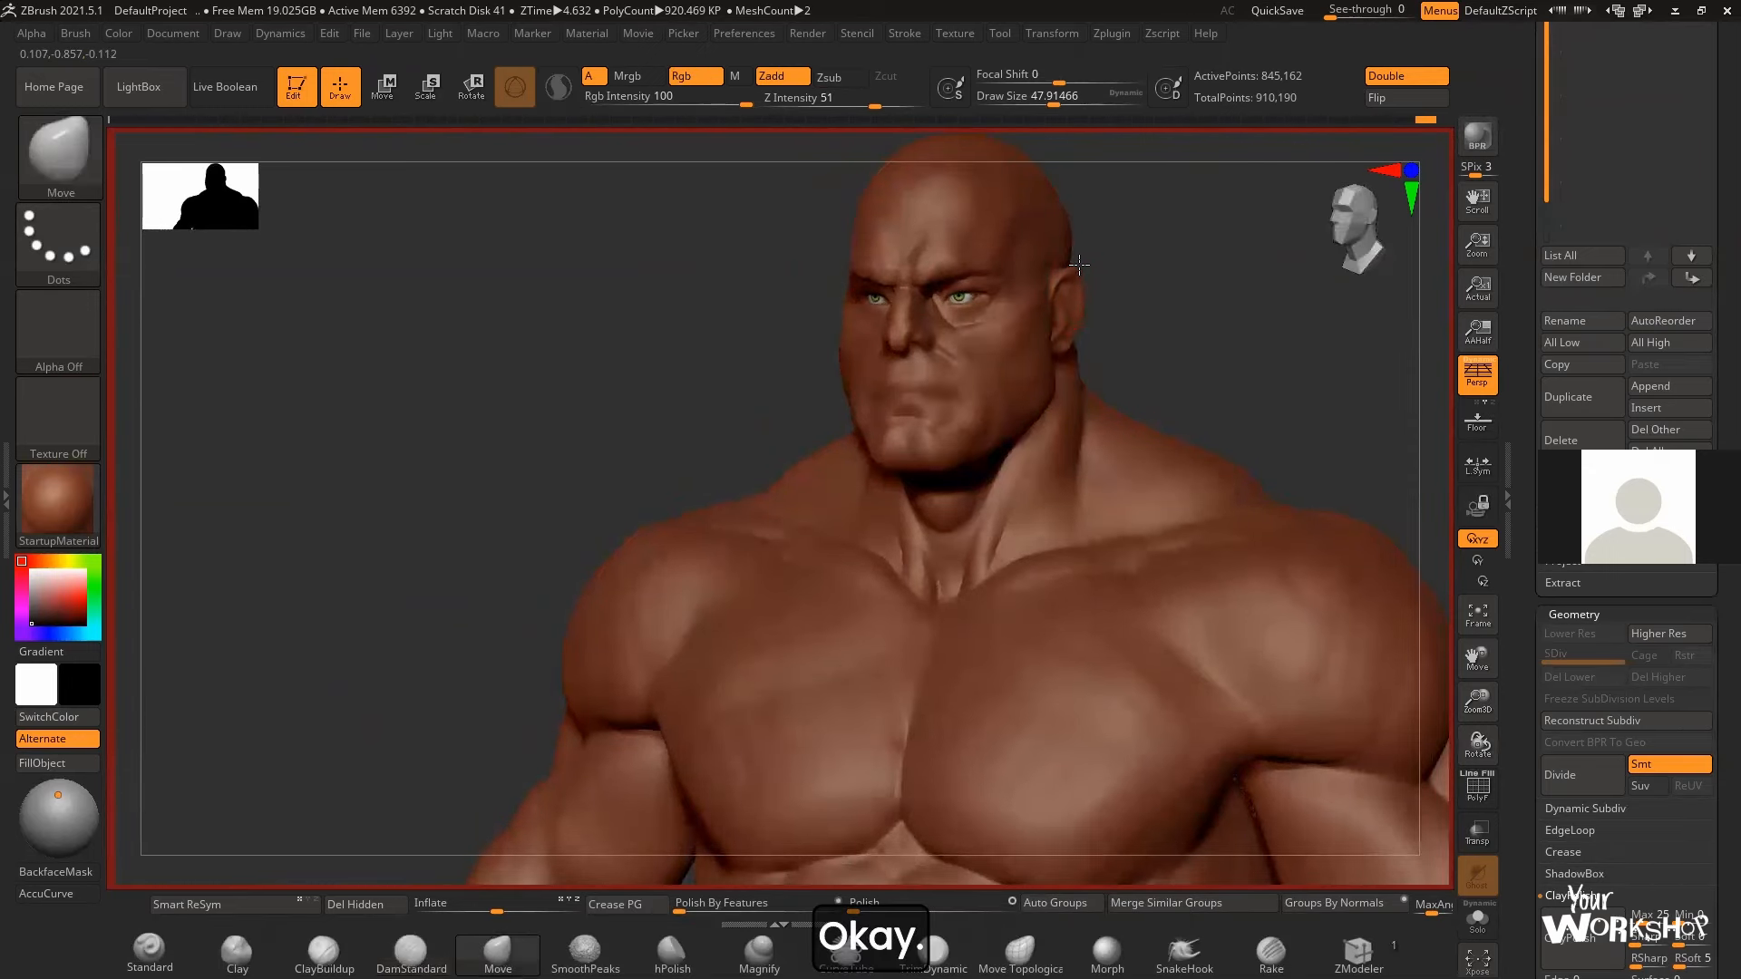
{"action": "key", "text": "b"}
{"action": "key", "text": "m"}
{"action": "key", "text": "v"}
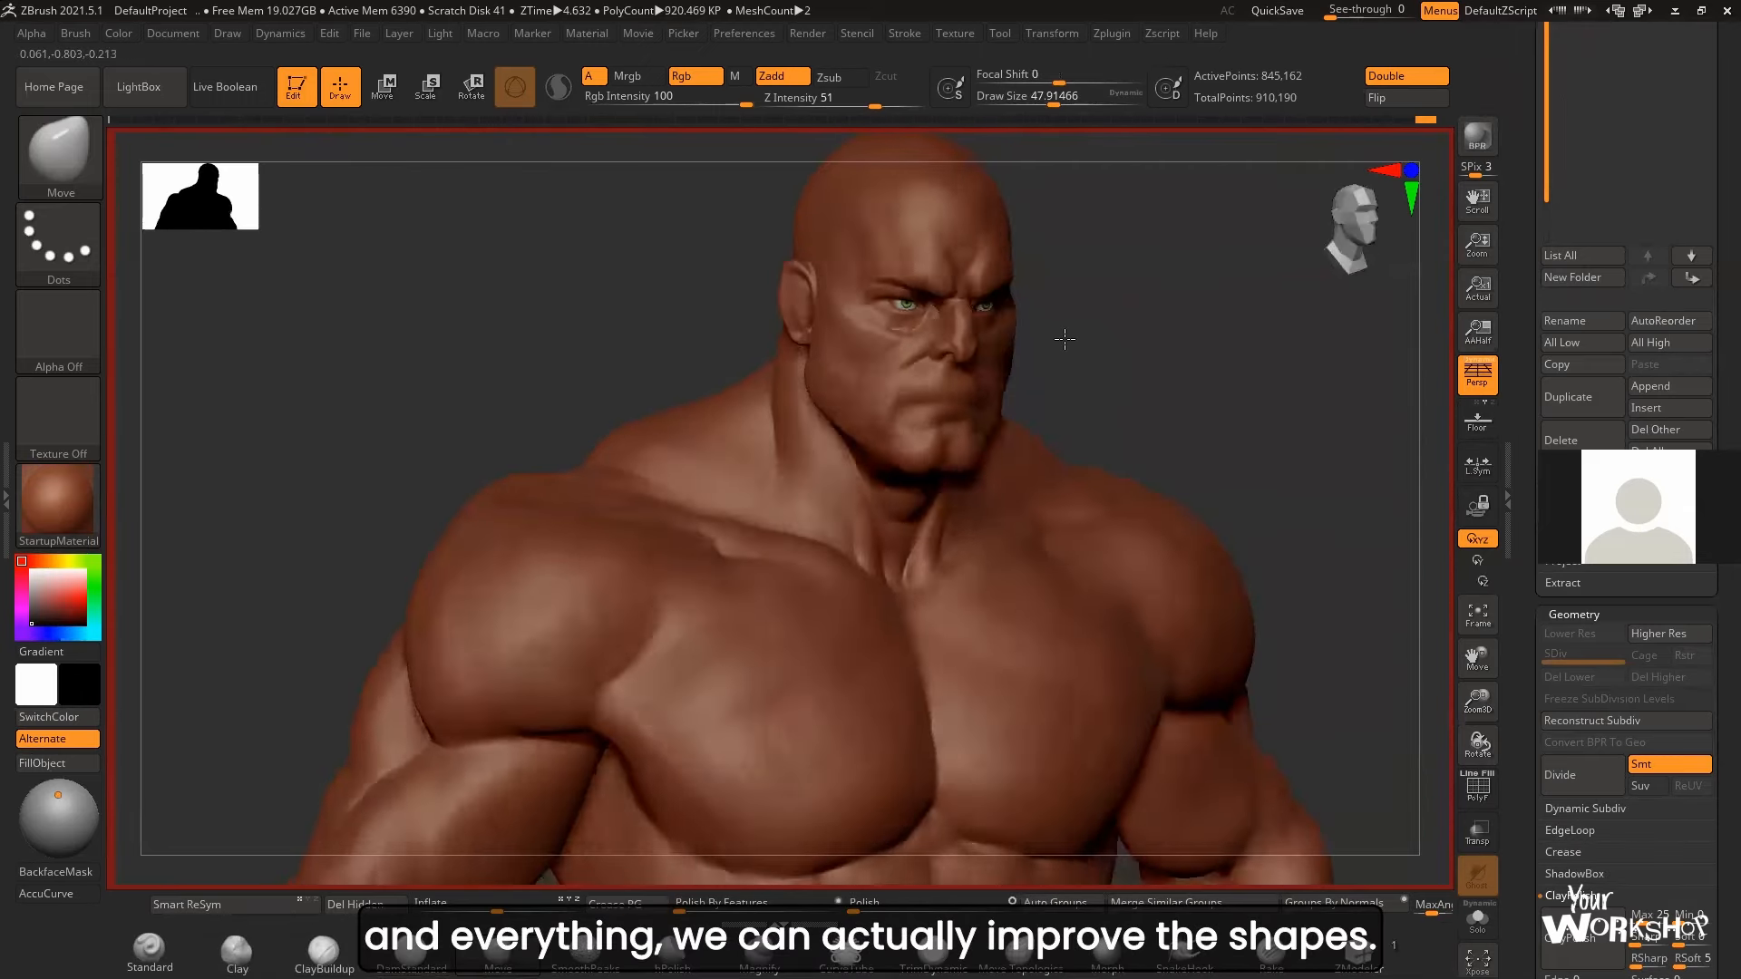
{"action": "key", "text": "space"}
{"action": "left_click_drag", "start_coordinate": [1081, 332], "coordinate": [1005, 370]}
{"action": "key", "text": "space"}
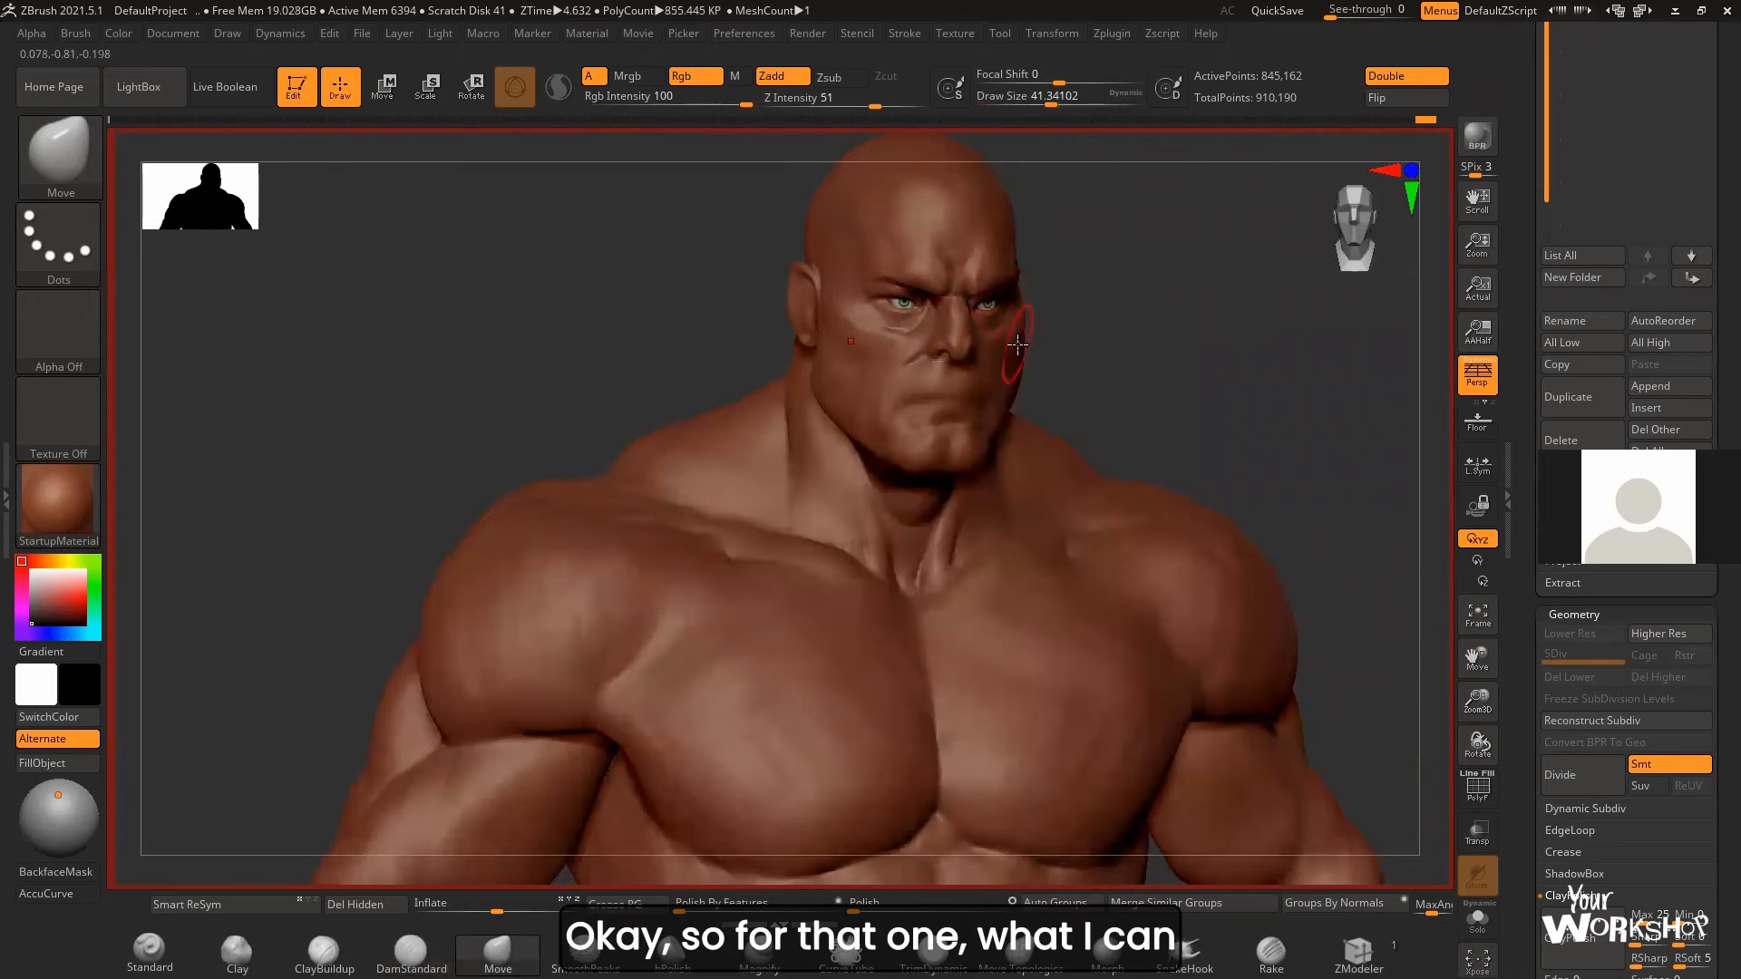
- Choose MaskPen as the masking brush and begin masking the nose at a draw size of about 13
{"action": "key", "text": "b"}
{"action": "key", "text": "c"}
{"action": "key", "text": "b"}
{"action": "key", "text": "space"}
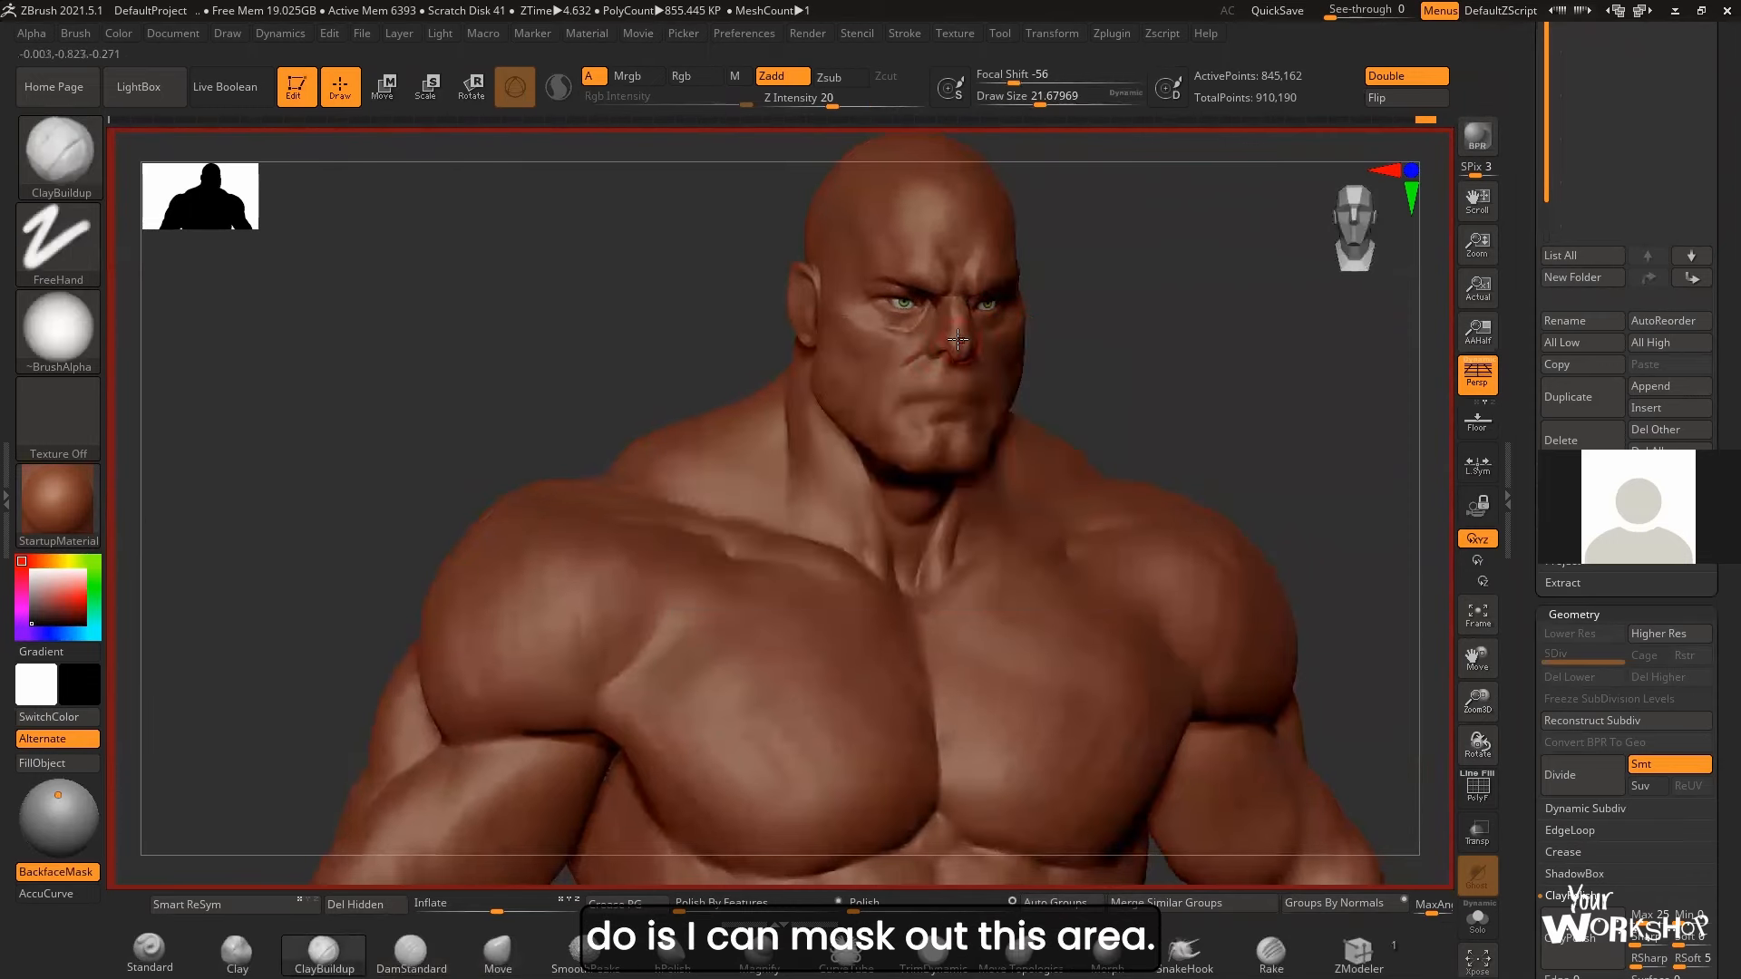
{"action": "key", "text": "ctrl"}
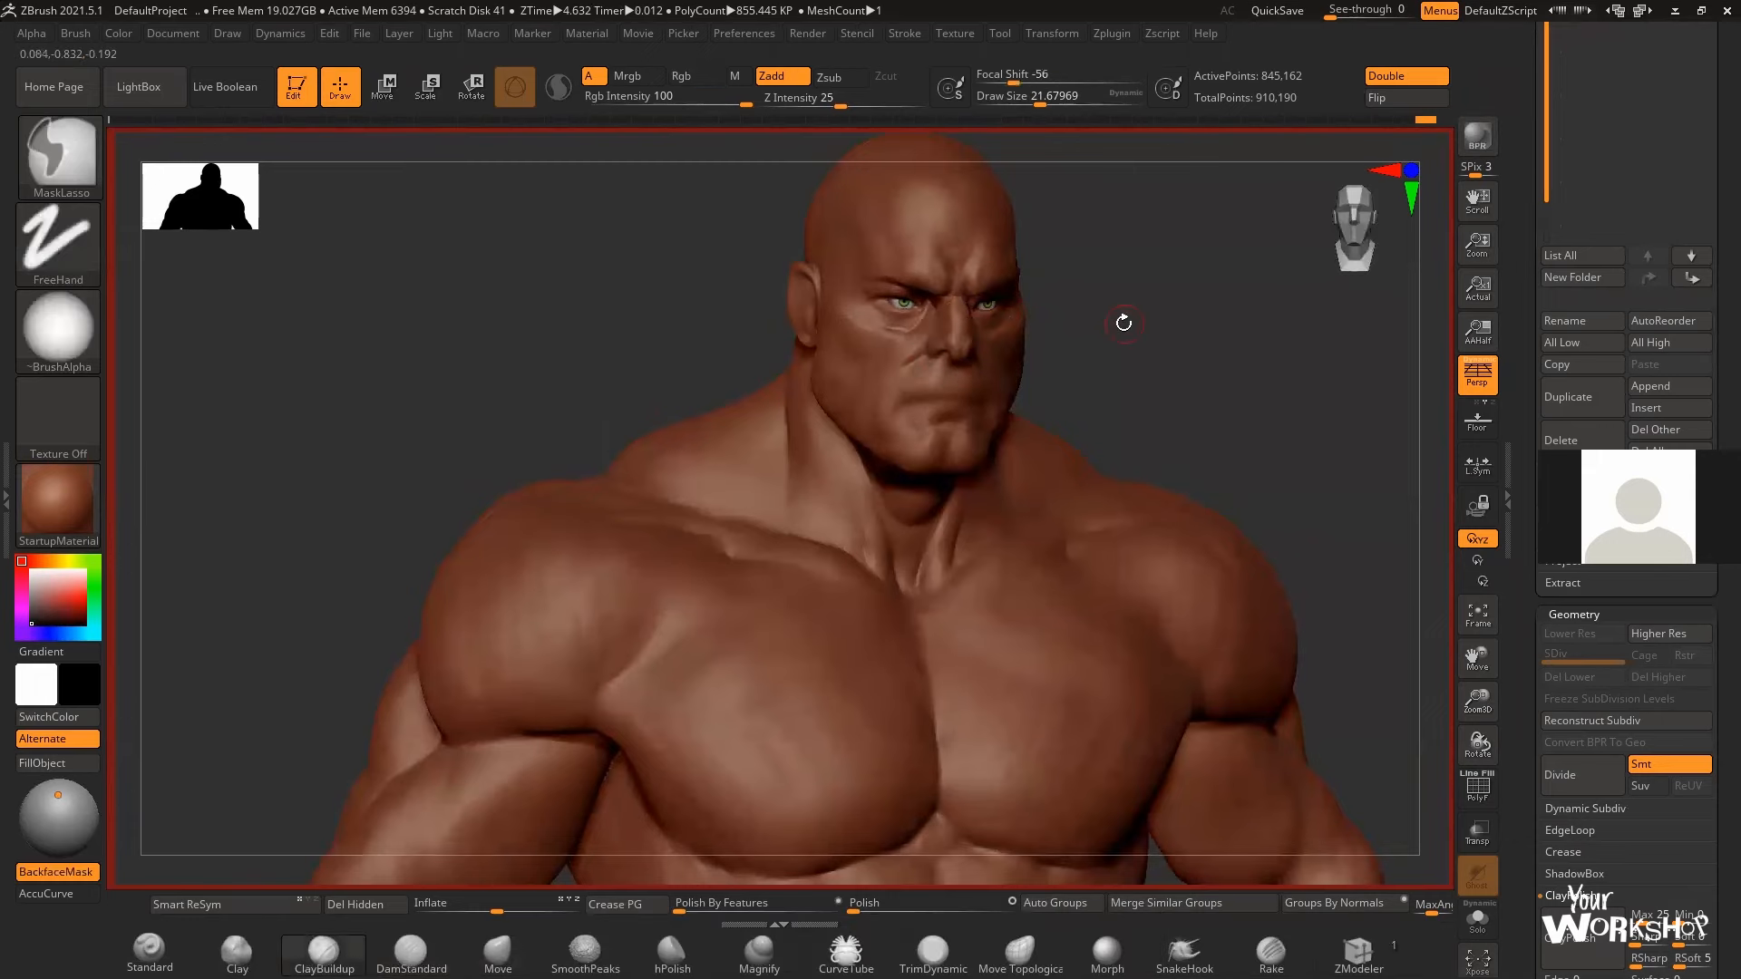
{"action": "left_click", "coordinate": [64, 172], "text": "ctrl"}
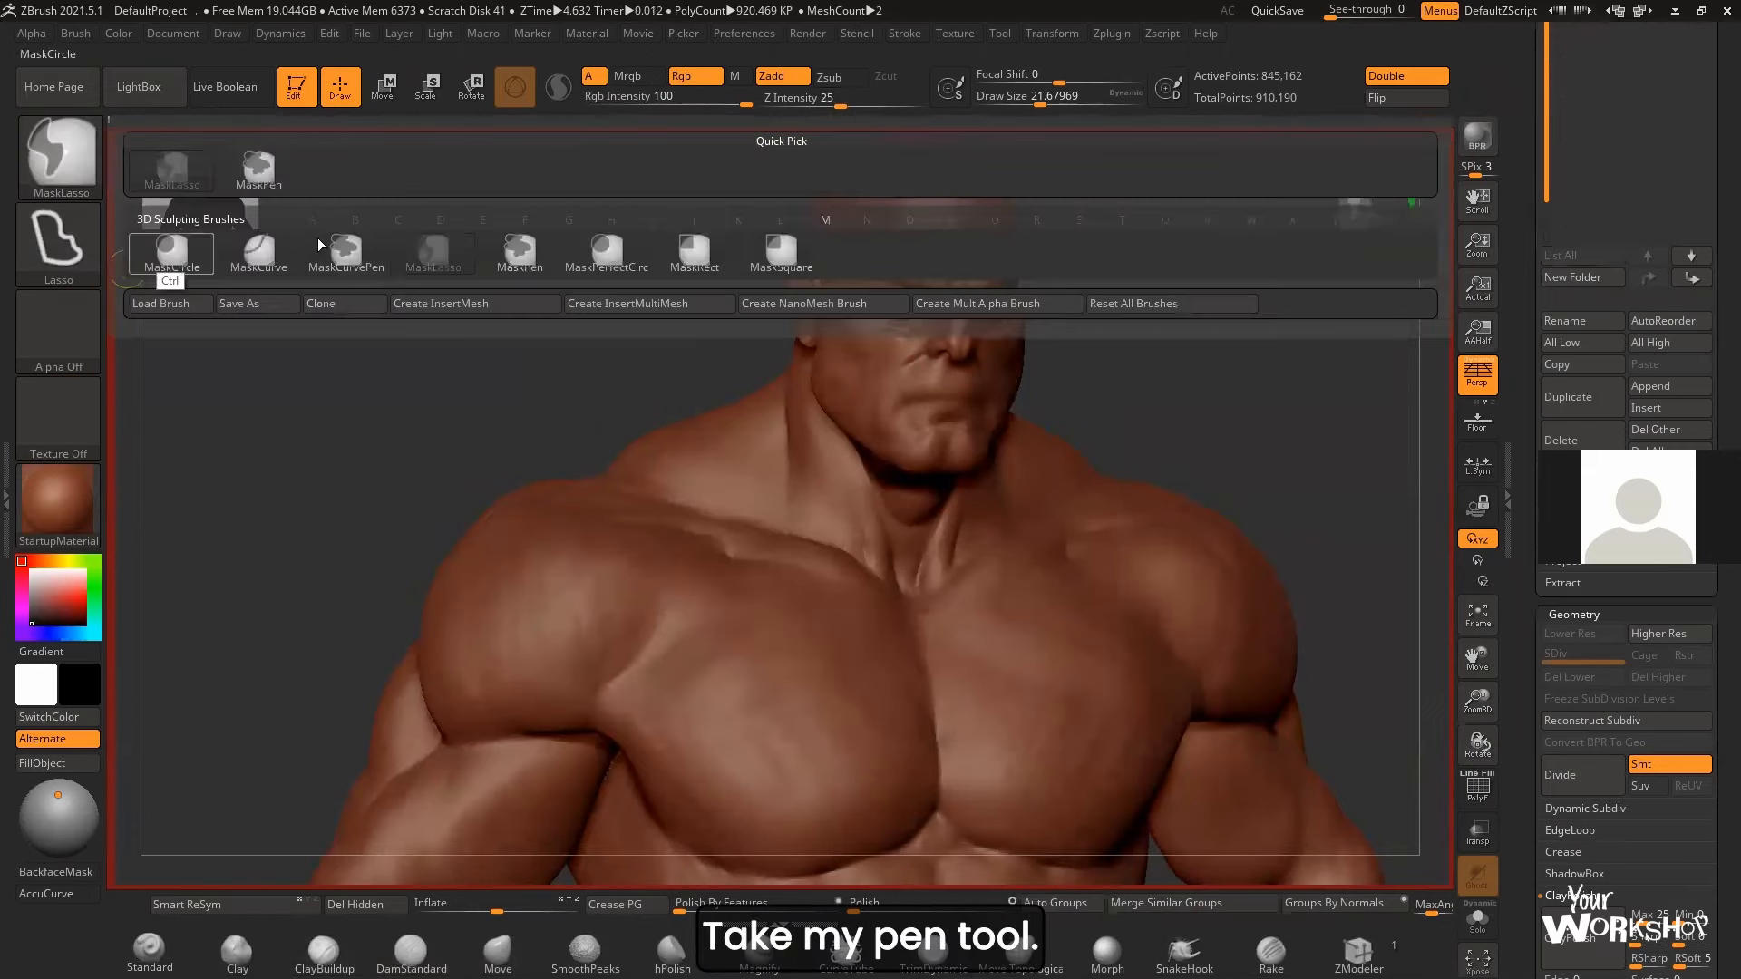
{"action": "left_click", "coordinate": [533, 270], "text": "ctrl"}
{"action": "mouse_move", "coordinate": [1139, 338]}
{"action": "left_mouse_down"}
{"action": "mouse_move", "coordinate": [1199, 344]}
{"action": "mouse_move", "coordinate": [952, 349]}
{"action": "left_mouse_up"}
{"action": "key", "text": "space"}
{"action": "key", "text": "ctrl"}
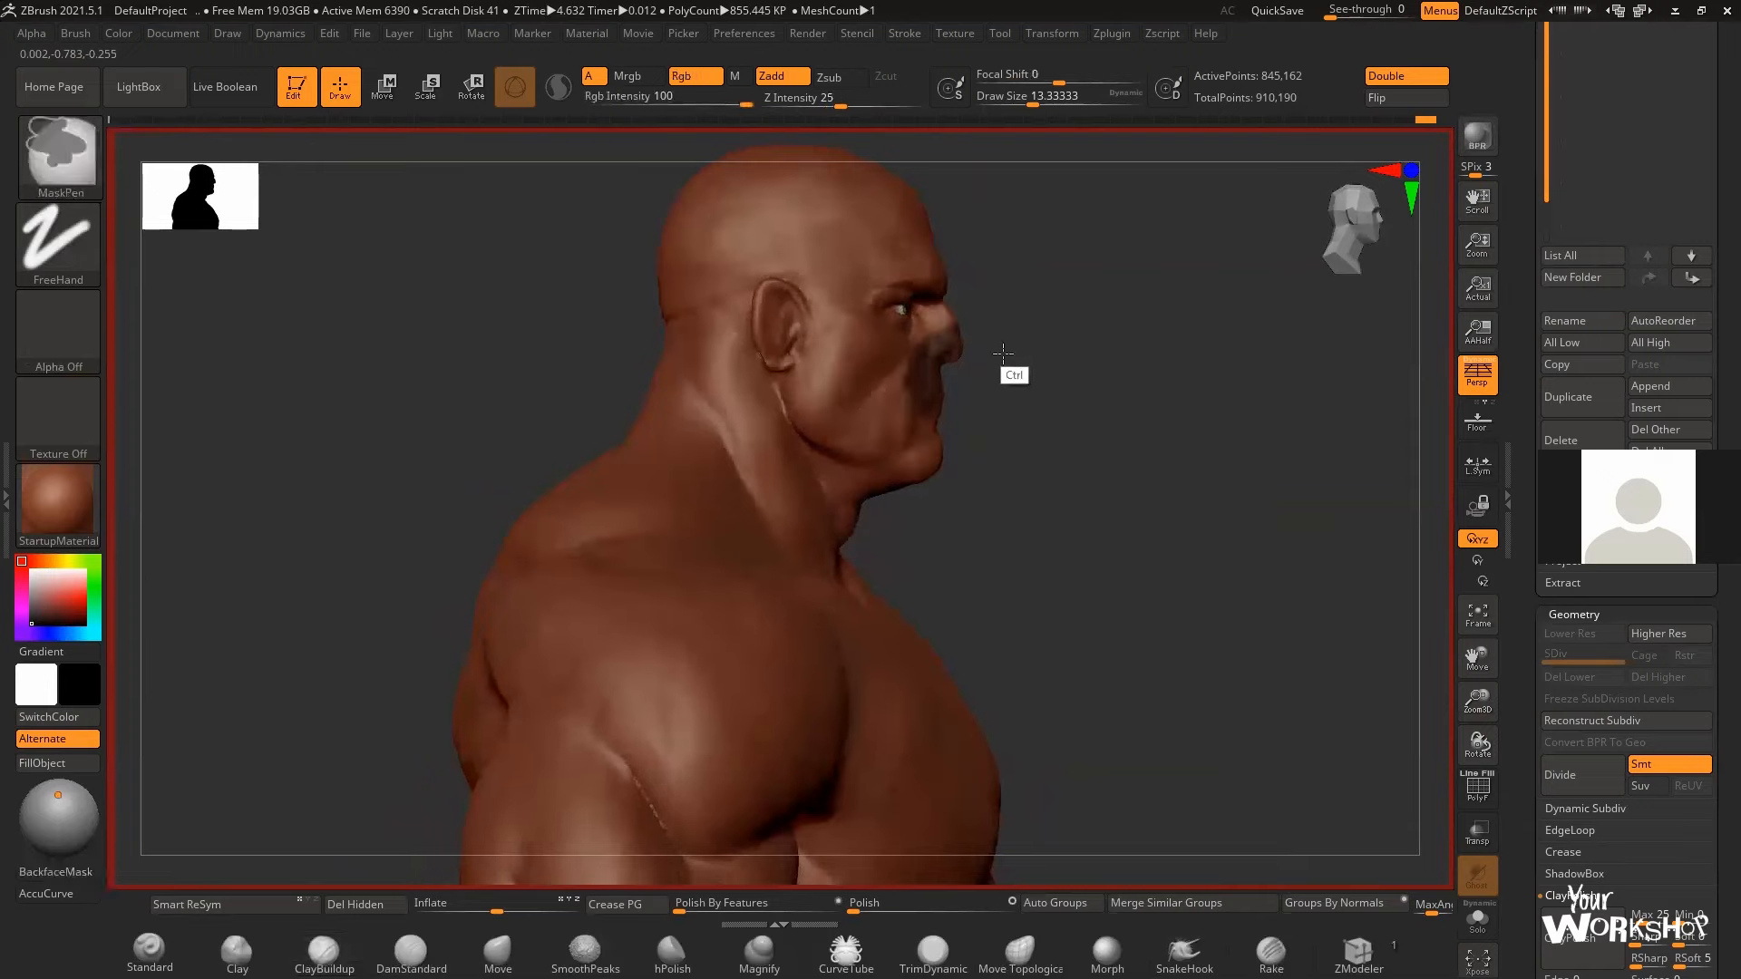
{"action": "left_click_drag", "start_coordinate": [913, 469], "coordinate": [934, 467]}
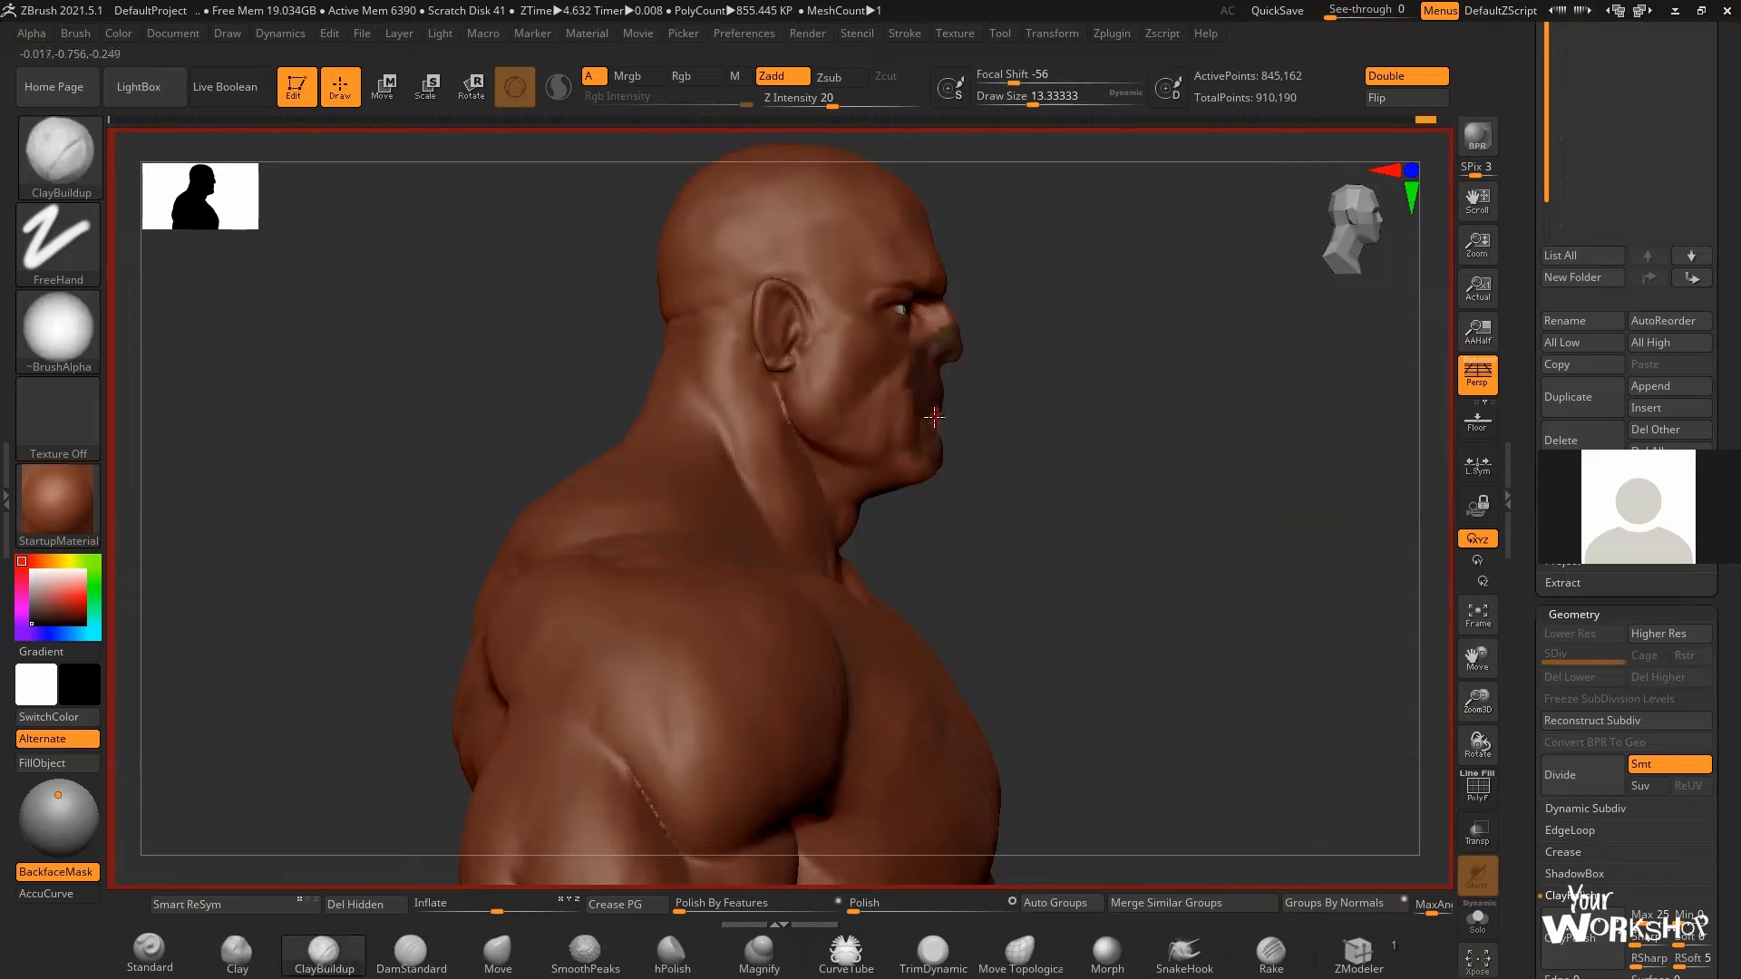
- Mask the mouth, cheeks and jaw up to the temples with MaskPen, starting at a draw size of about 29
{"action": "key", "text": "ctrl"}
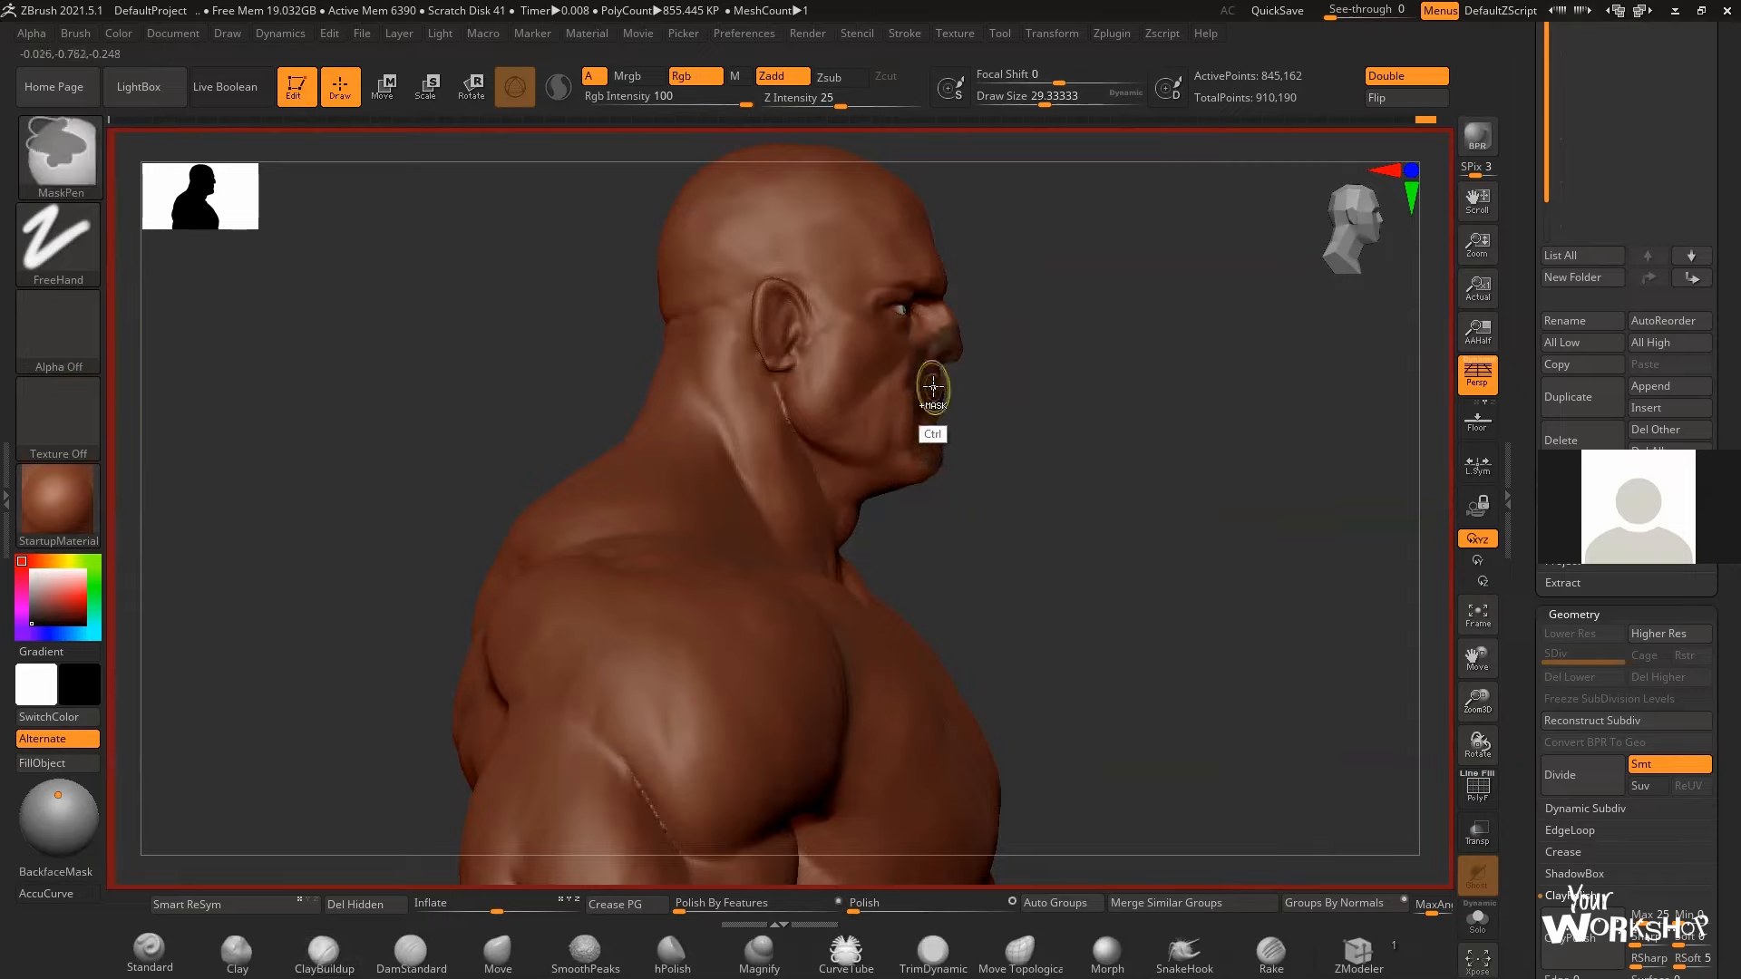
{"action": "left_click_drag", "start_coordinate": [908, 365], "coordinate": [857, 404], "text": "ctrl"}
{"action": "mouse_move", "coordinate": [1097, 340]}
{"action": "left_mouse_down"}
{"action": "mouse_move", "coordinate": [1037, 341]}
{"action": "mouse_move", "coordinate": [951, 459]}
{"action": "mouse_move", "coordinate": [907, 464]}
{"action": "left_mouse_up"}
{"action": "left_click_drag", "start_coordinate": [1030, 354], "coordinate": [1041, 321], "text": "ctrl"}
{"action": "mouse_move", "coordinate": [943, 489]}
{"action": "left_mouse_down"}
{"action": "mouse_move", "coordinate": [984, 458]}
{"action": "mouse_move", "coordinate": [961, 435]}
{"action": "left_mouse_up"}
{"action": "left_click_drag", "start_coordinate": [1043, 272], "coordinate": [1007, 249], "text": "ctrl"}
{"action": "left_click_drag", "start_coordinate": [816, 362], "coordinate": [1219, 399]}
- Extract the masked lower face as a separate mesh with a thickness of 0.02 and accept the extraction
{"action": "left_click", "coordinate": [1564, 583]}
{"action": "left_click", "coordinate": [1575, 554]}
{"action": "left_click_drag", "start_coordinate": [1279, 474], "coordinate": [1210, 467]}
{"action": "left_click", "coordinate": [32, 571]}
{"action": "left_click_drag", "start_coordinate": [1685, 569], "coordinate": [1671, 569]}
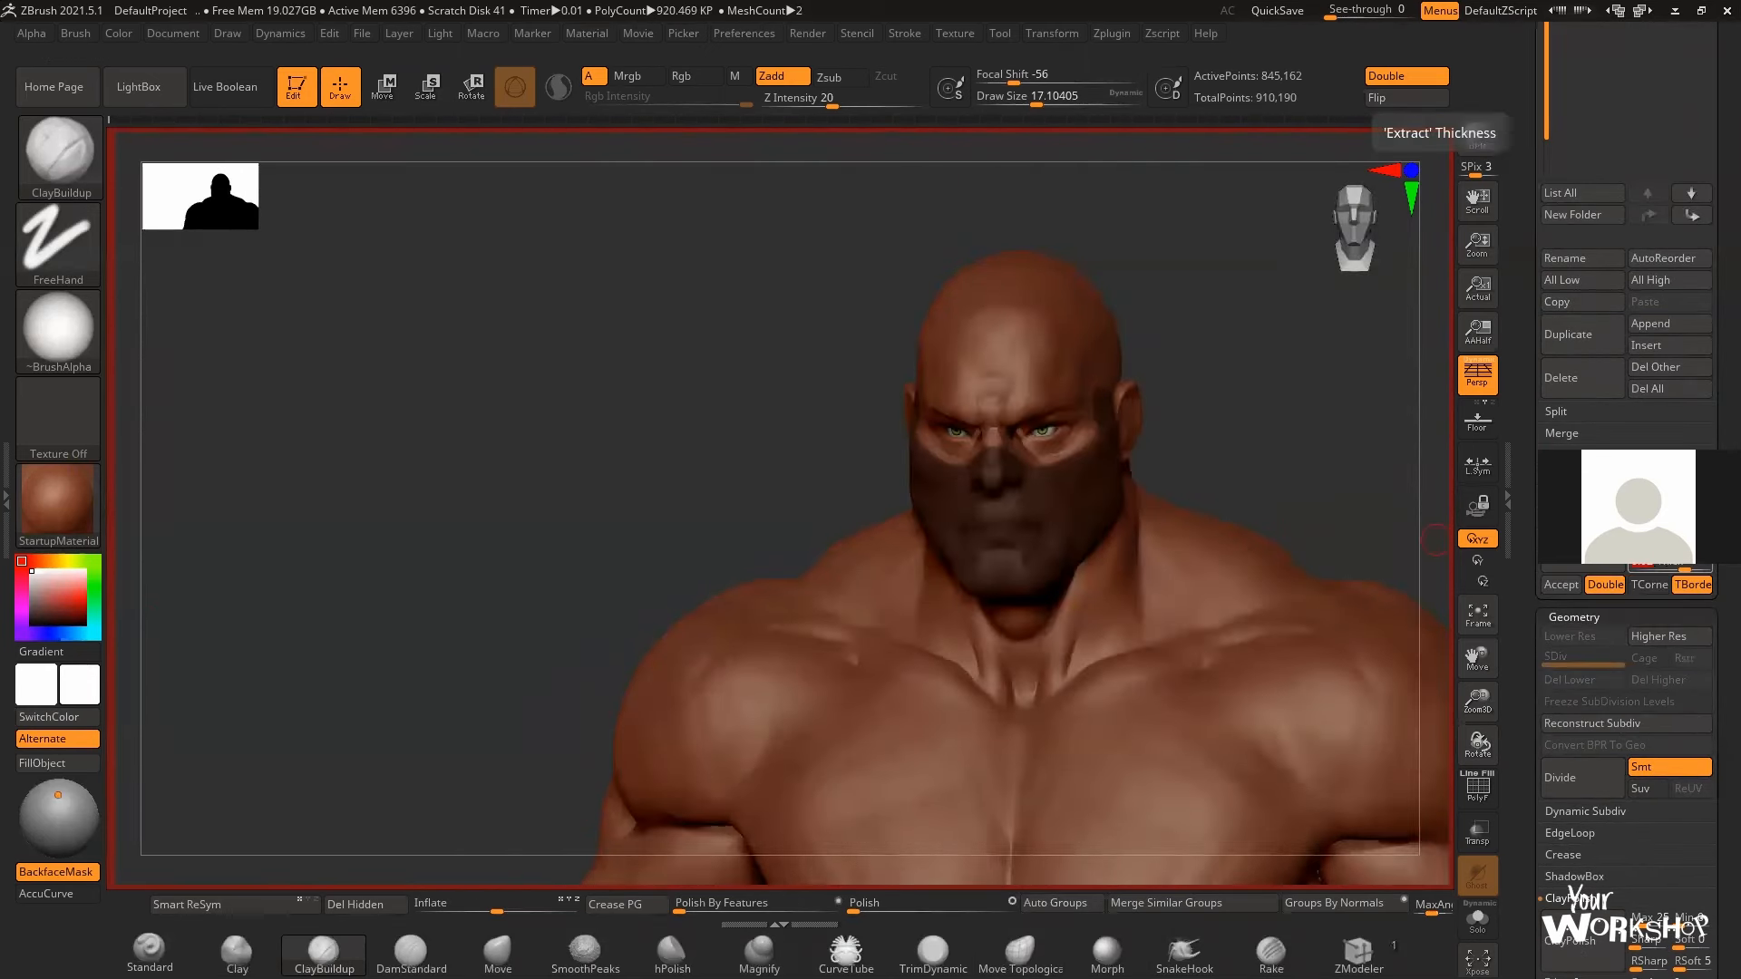
{"action": "left_click", "coordinate": [1577, 555]}
{"action": "left_click", "coordinate": [1301, 507]}
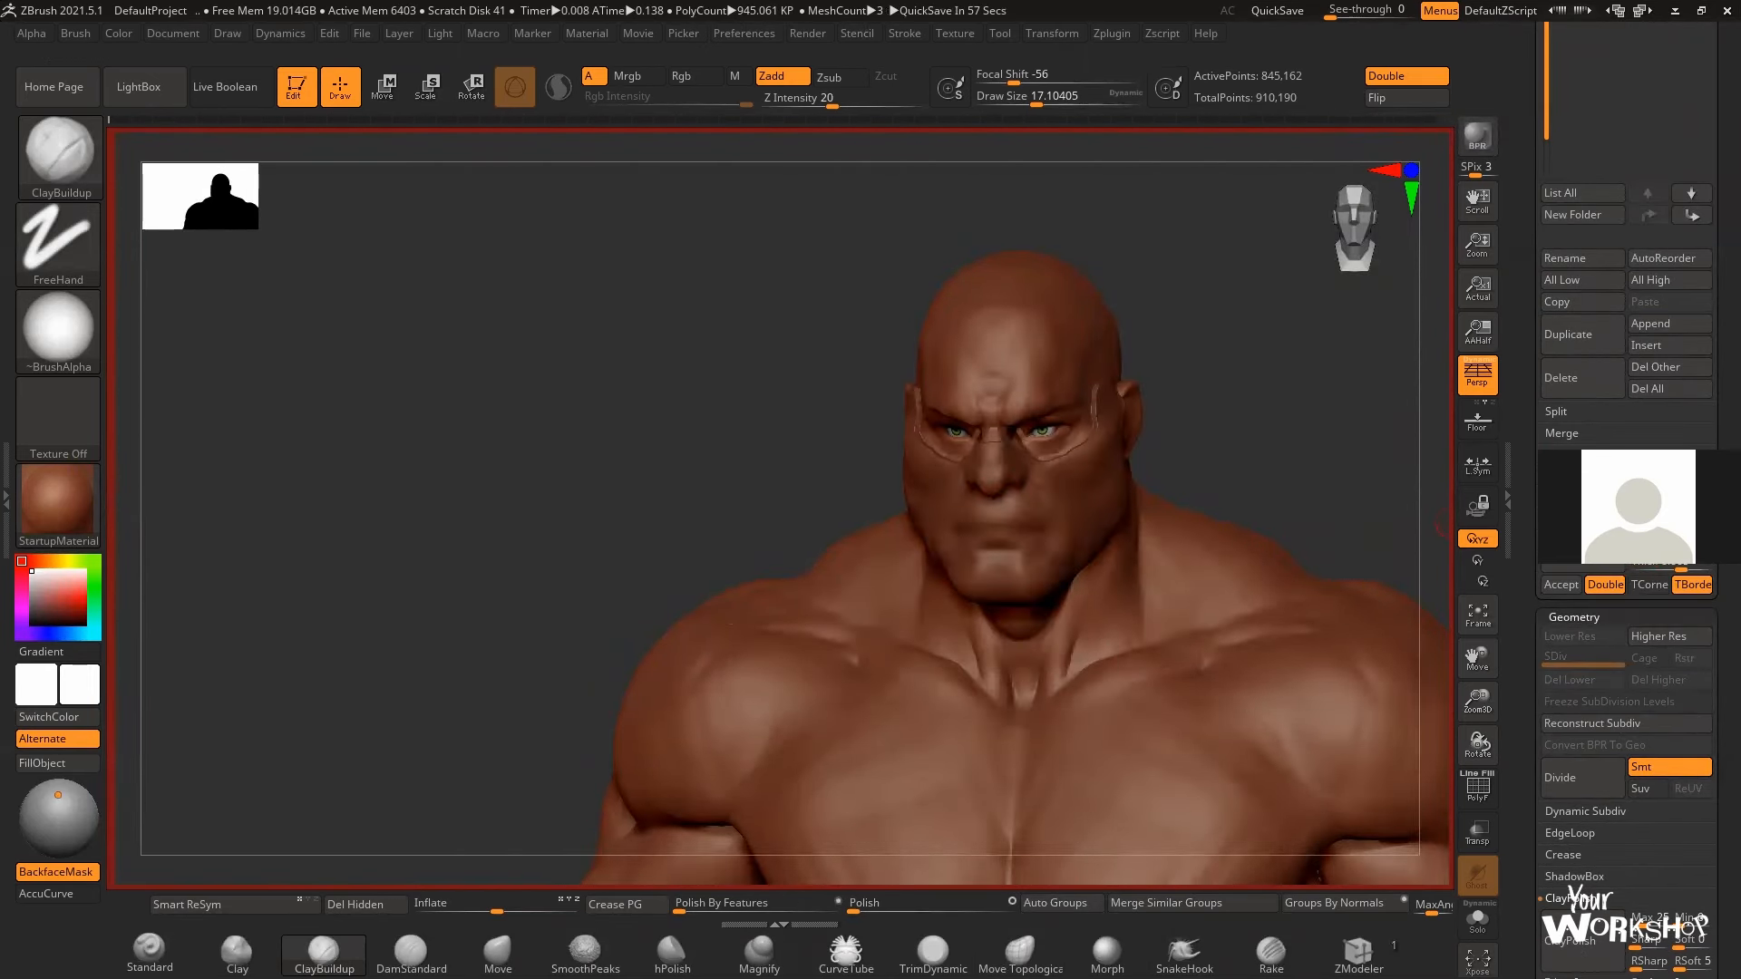
{"action": "left_click", "coordinate": [1577, 555]}
{"action": "left_click", "coordinate": [1562, 585]}
- Give the extracted face piece a light olive-green colour of about RGB 204, 228, 120 with BasicMaterial
{"action": "mouse_move", "coordinate": [907, 458]}
{"action": "left_mouse_down"}
{"action": "mouse_move", "coordinate": [1254, 459]}
{"action": "mouse_move", "coordinate": [723, 447]}
{"action": "mouse_move", "coordinate": [943, 442]}
{"action": "left_mouse_up"}
{"action": "left_click", "coordinate": [952, 680], "text": "alt"}
{"action": "left_click", "coordinate": [150, 954]}
{"action": "left_click", "coordinate": [1018, 508], "text": "alt"}
{"action": "left_click", "coordinate": [32, 625]}
{"action": "mouse_move", "coordinate": [544, 453]}
{"action": "left_mouse_down", "text": "alt"}
{"action": "mouse_move", "coordinate": [517, 381]}
{"action": "mouse_move", "coordinate": [380, 445]}
{"action": "left_mouse_up", "text": "alt"}
{"action": "left_click", "coordinate": [84, 597]}
{"action": "left_click", "coordinate": [95, 574]}
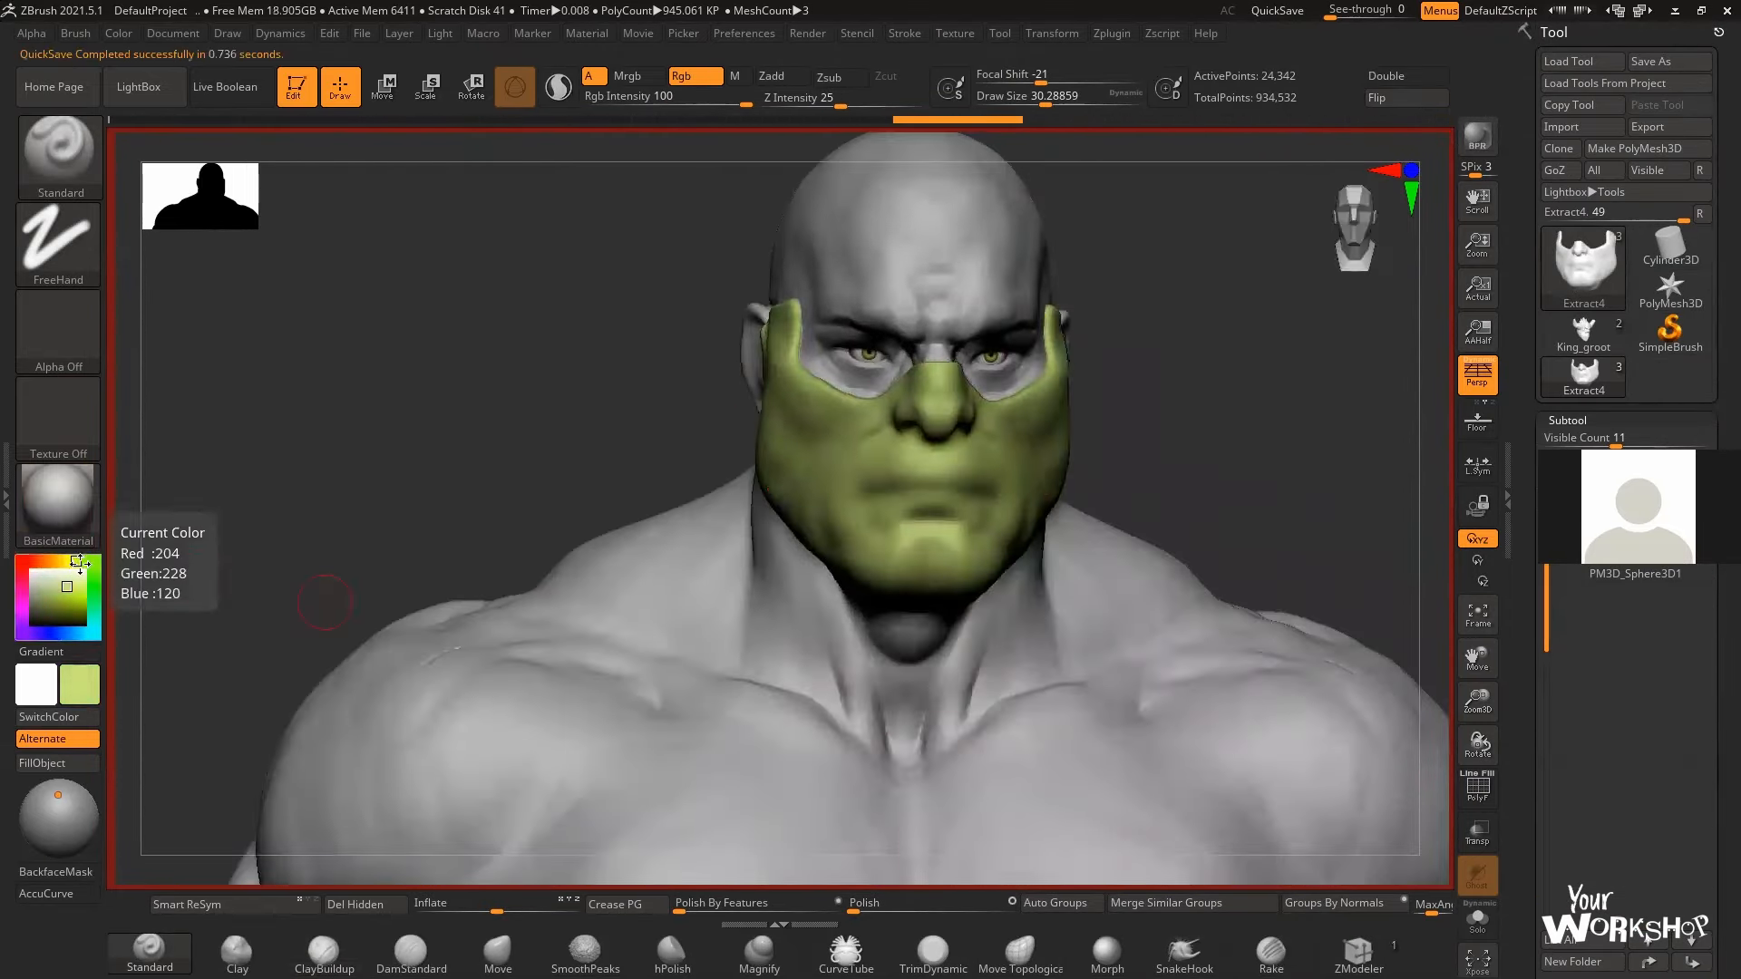
- DynaMesh the extracted face piece at a resolution of 1000 and isolate it for sculpting
{"action": "scroll", "coordinate": [1567, 709], "scroll_direction": "down", "scroll_amount": 10}
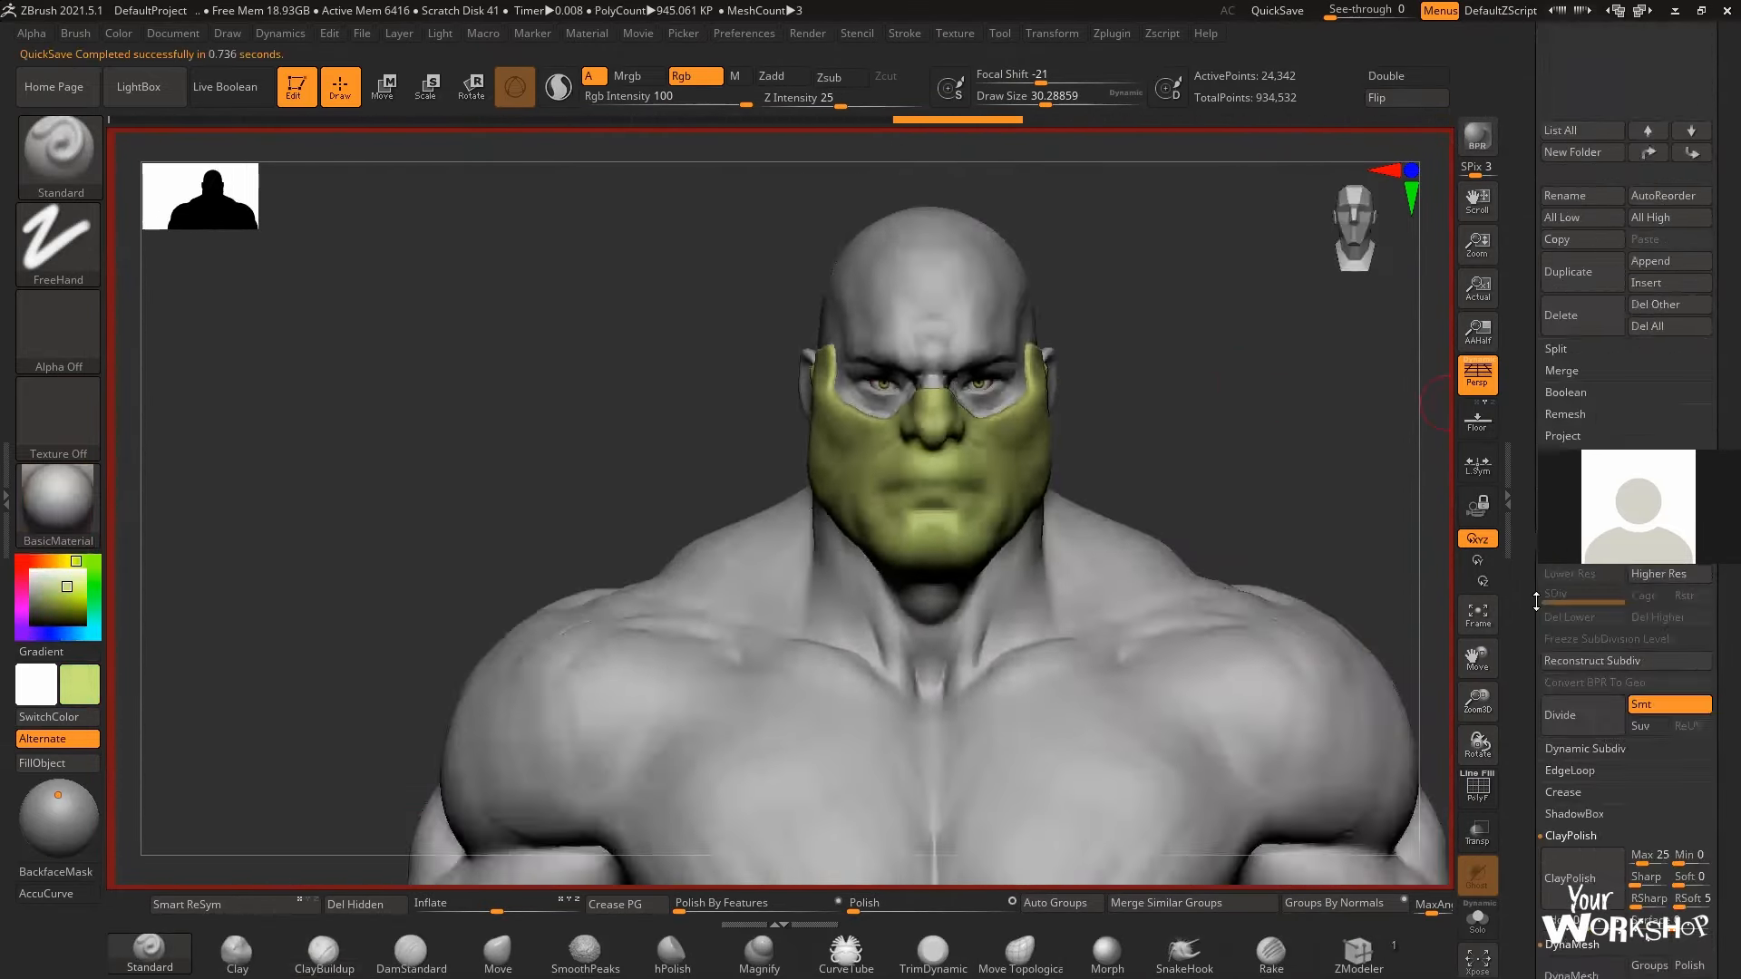
{"action": "left_click_drag", "start_coordinate": [1569, 719], "coordinate": [1623, 719]}
{"action": "left_click", "coordinate": [1582, 689]}
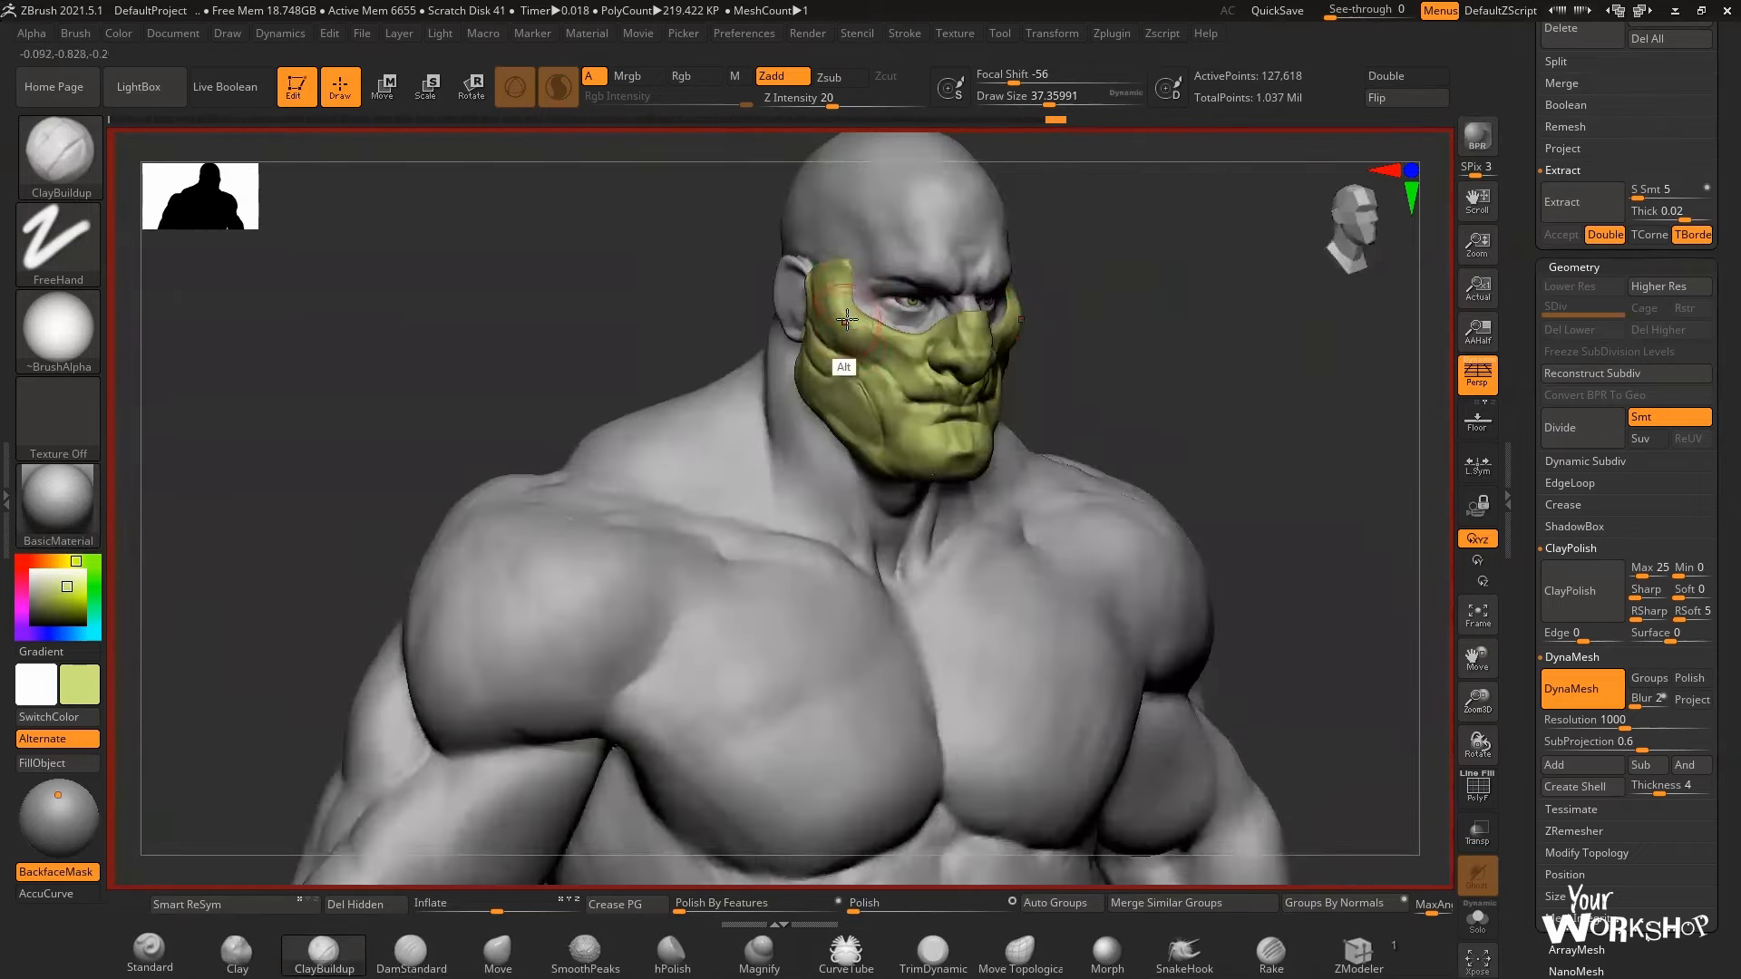
{"action": "left_click_drag", "start_coordinate": [843, 362], "coordinate": [1065, 371]}
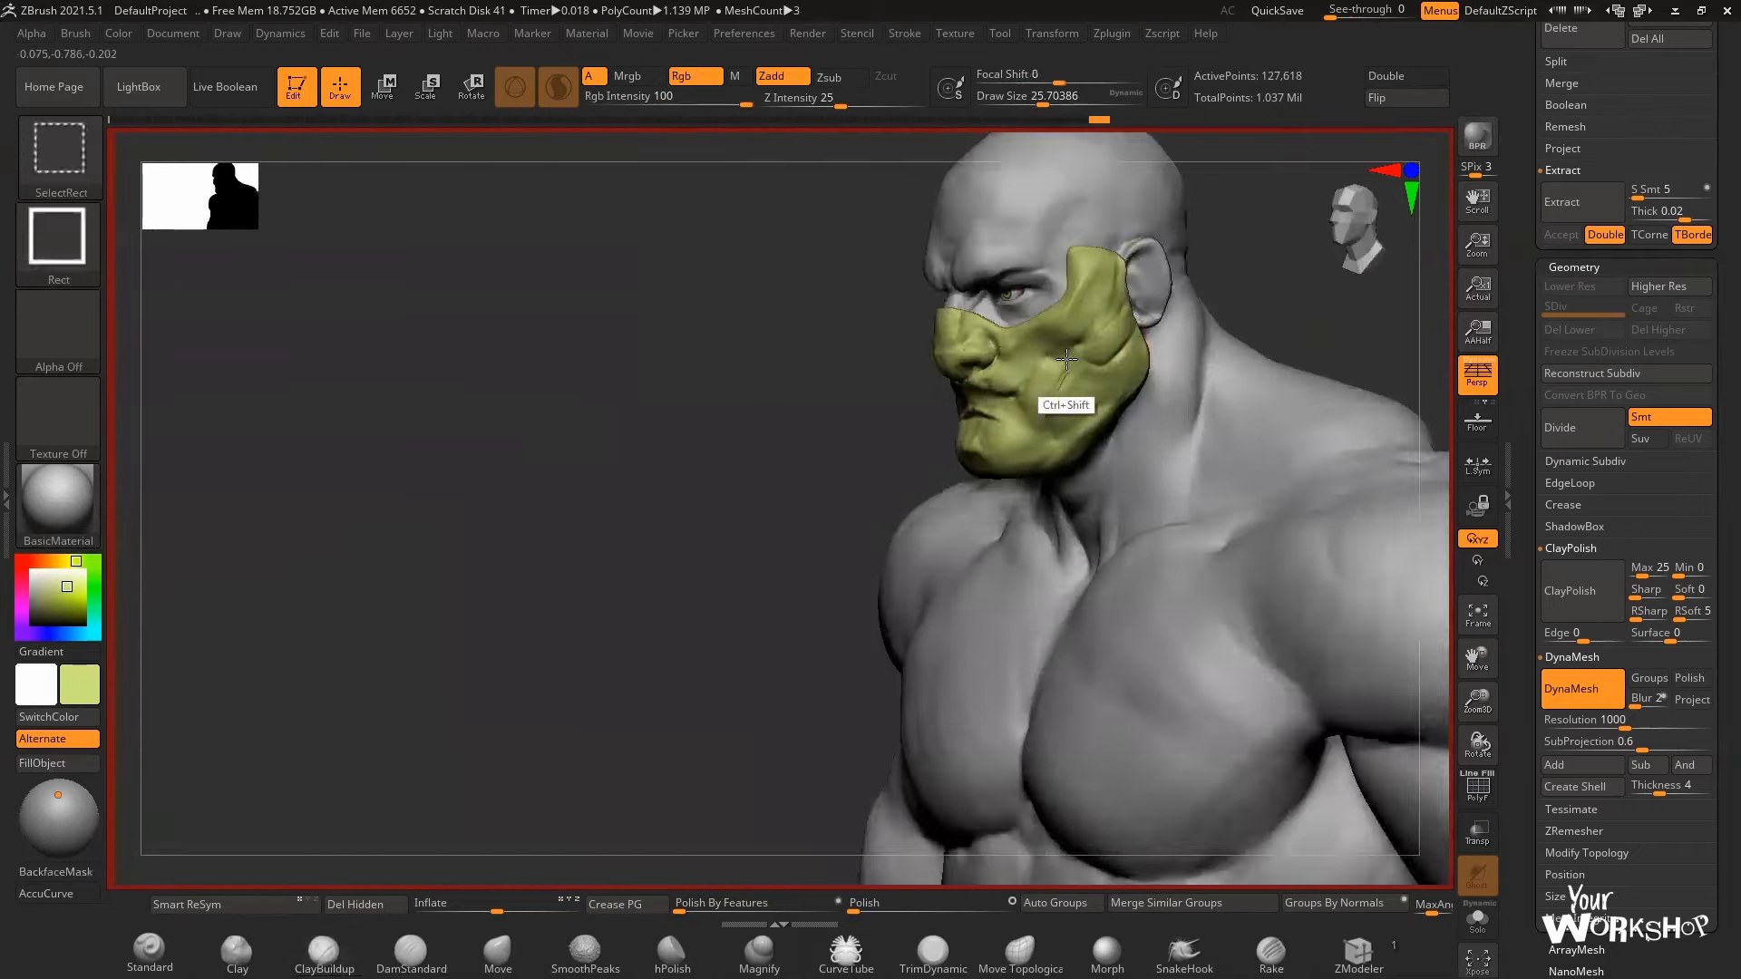
{"action": "left_click", "coordinate": [1038, 595]}
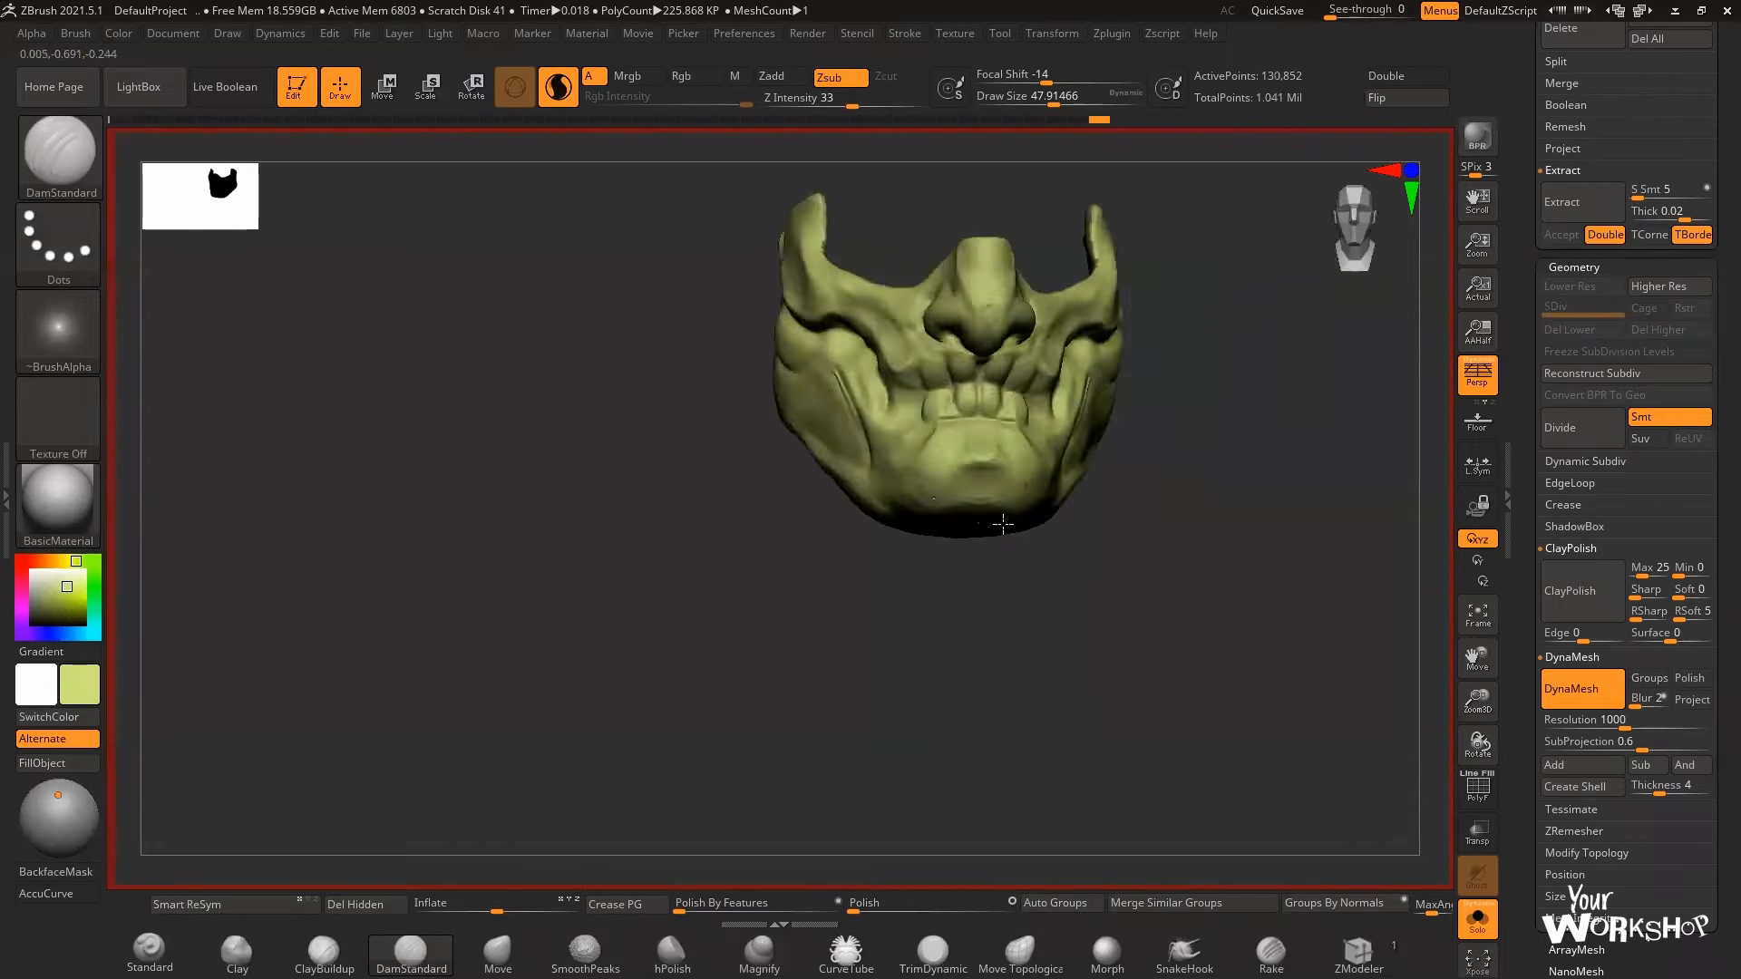
- Flatten the planes of the chin and jaw with the TrimDynamic brush at a draw size of about 20
{"action": "left_click_drag", "start_coordinate": [1266, 334], "coordinate": [1064, 301]}
{"action": "mouse_move", "coordinate": [1231, 369]}
{"action": "left_mouse_down"}
{"action": "mouse_move", "coordinate": [1216, 357]}
{"action": "mouse_move", "coordinate": [1155, 395]}
{"action": "mouse_move", "coordinate": [1170, 362]}
{"action": "left_mouse_up"}
{"action": "key", "text": "b"}
{"action": "key", "text": "t"}
{"action": "key", "text": "d"}
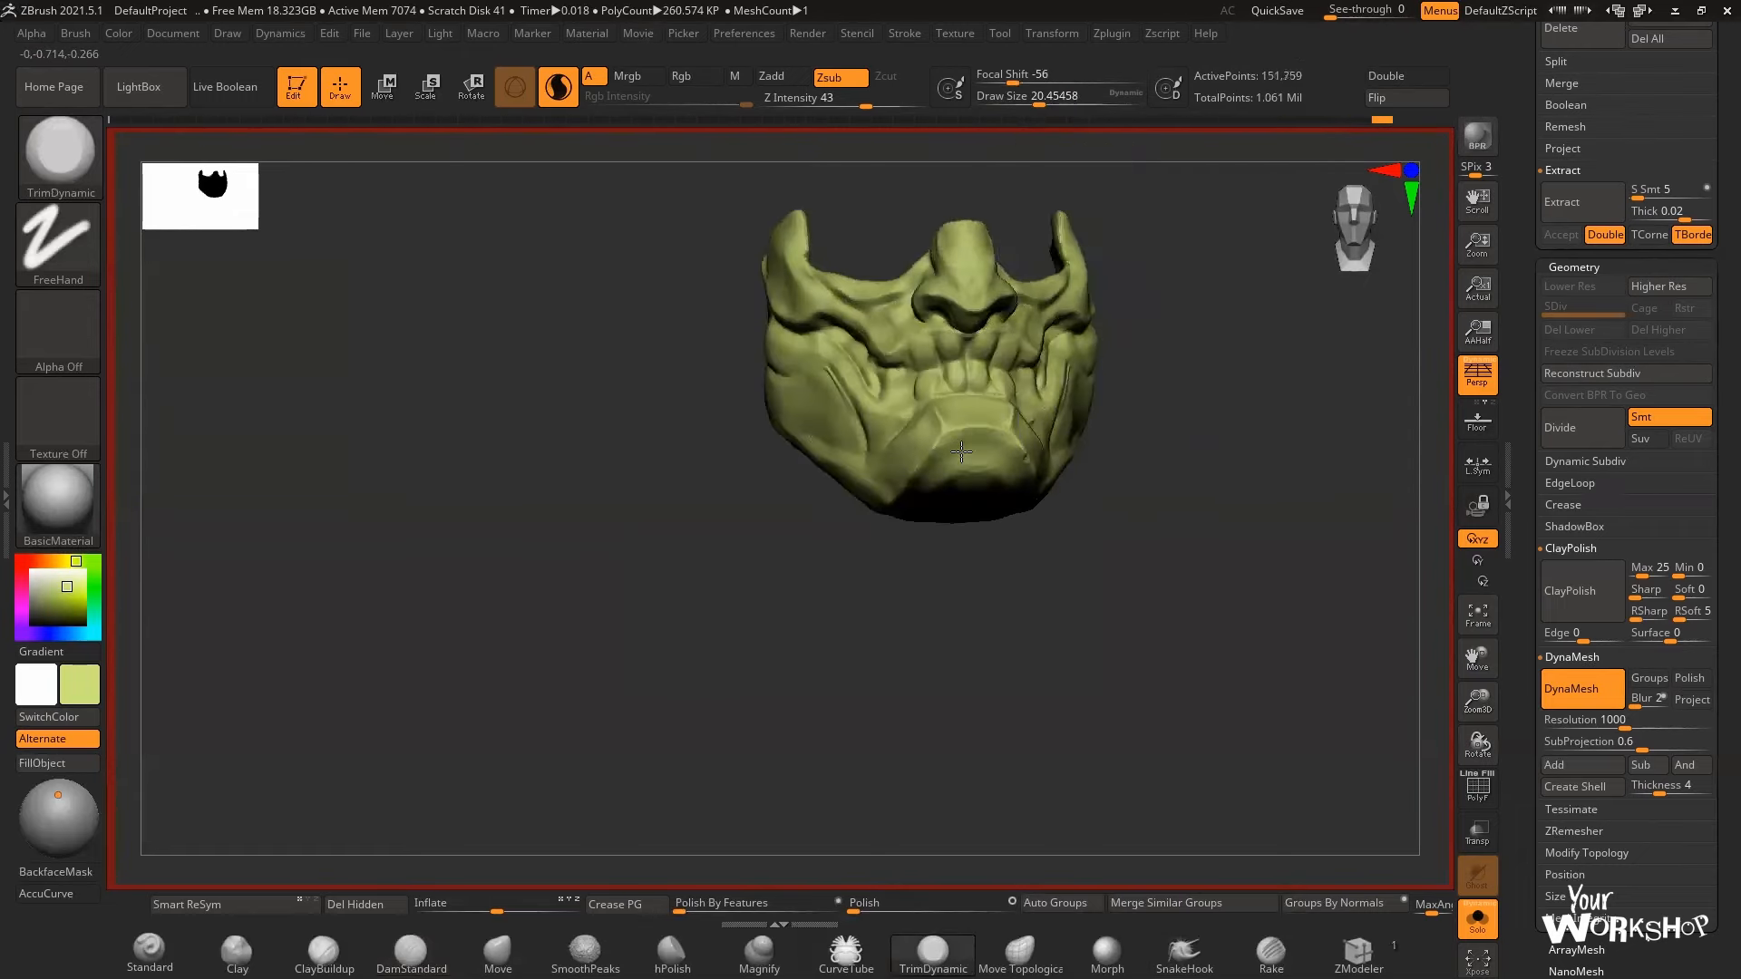
- Polish the cheek and jaw surfaces of the face piece with the hPolish brush at a draw size of about 34
{"action": "key", "text": "b"}
{"action": "key", "text": "h"}
{"action": "key", "text": "p"}
{"action": "left_click_drag", "start_coordinate": [1141, 444], "coordinate": [1260, 426]}
{"action": "left_click_drag", "start_coordinate": [1261, 363], "coordinate": [1166, 330]}
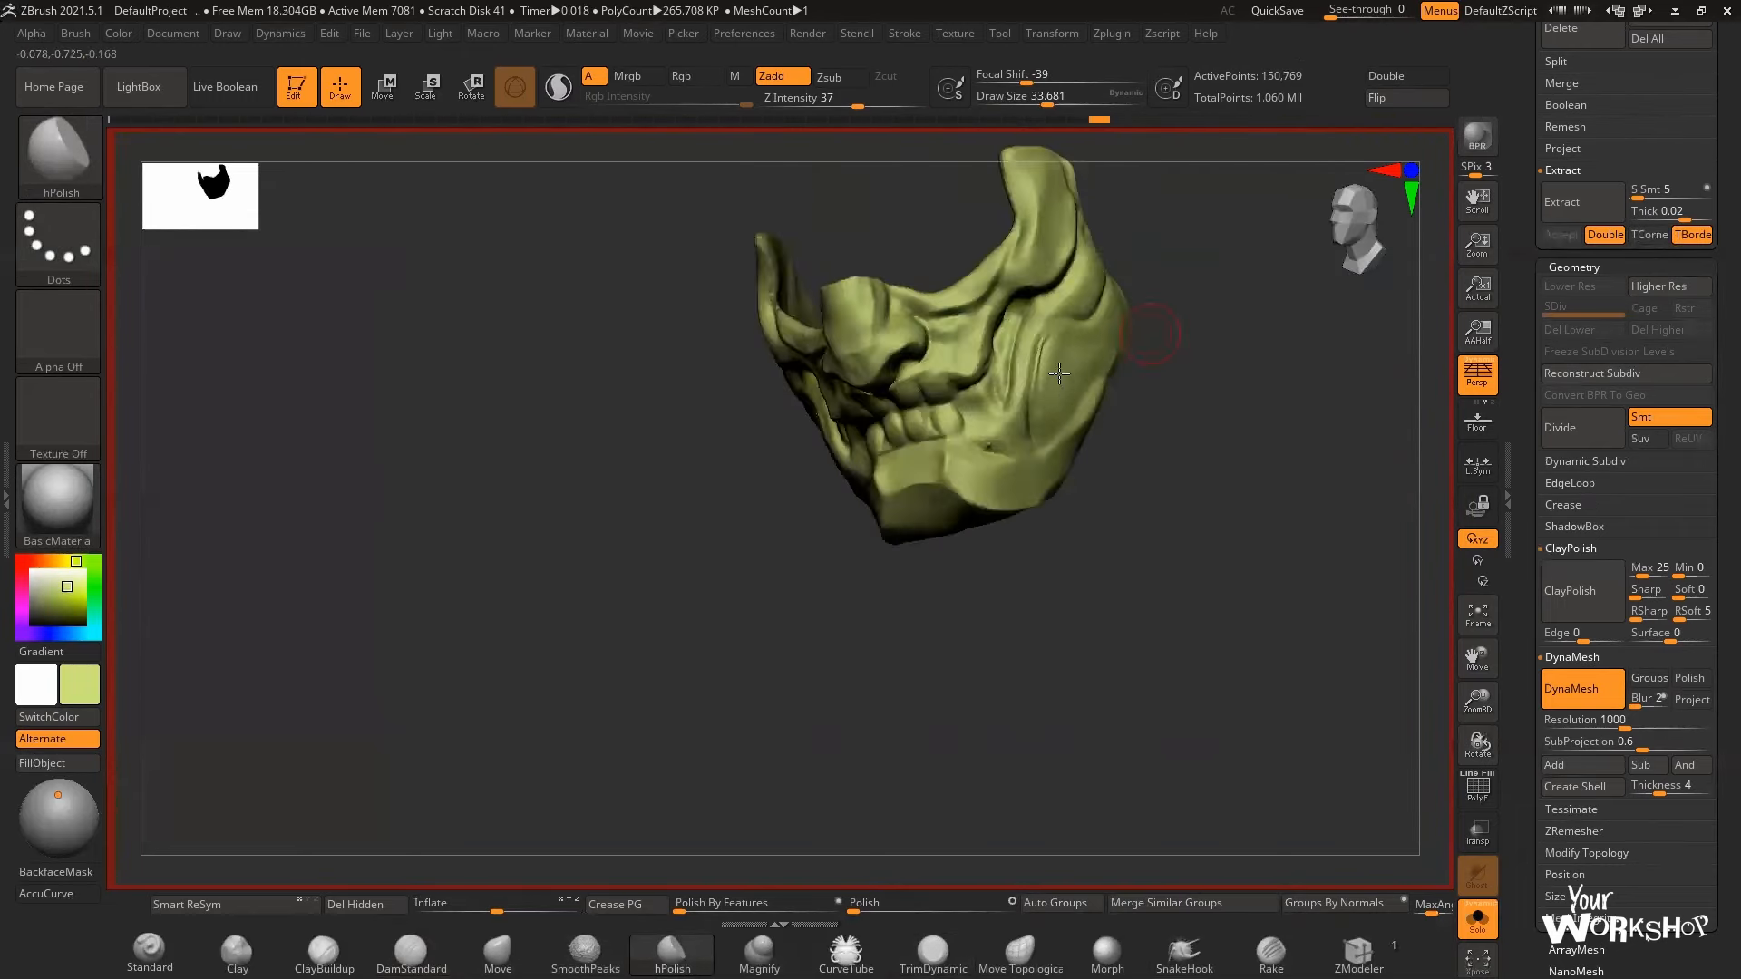
{"action": "mouse_move", "coordinate": [1109, 193]}
{"action": "left_mouse_down", "text": "alt"}
{"action": "mouse_move", "coordinate": [1098, 261]}
{"action": "mouse_move", "coordinate": [1015, 272]}
{"action": "left_mouse_up", "text": "alt"}
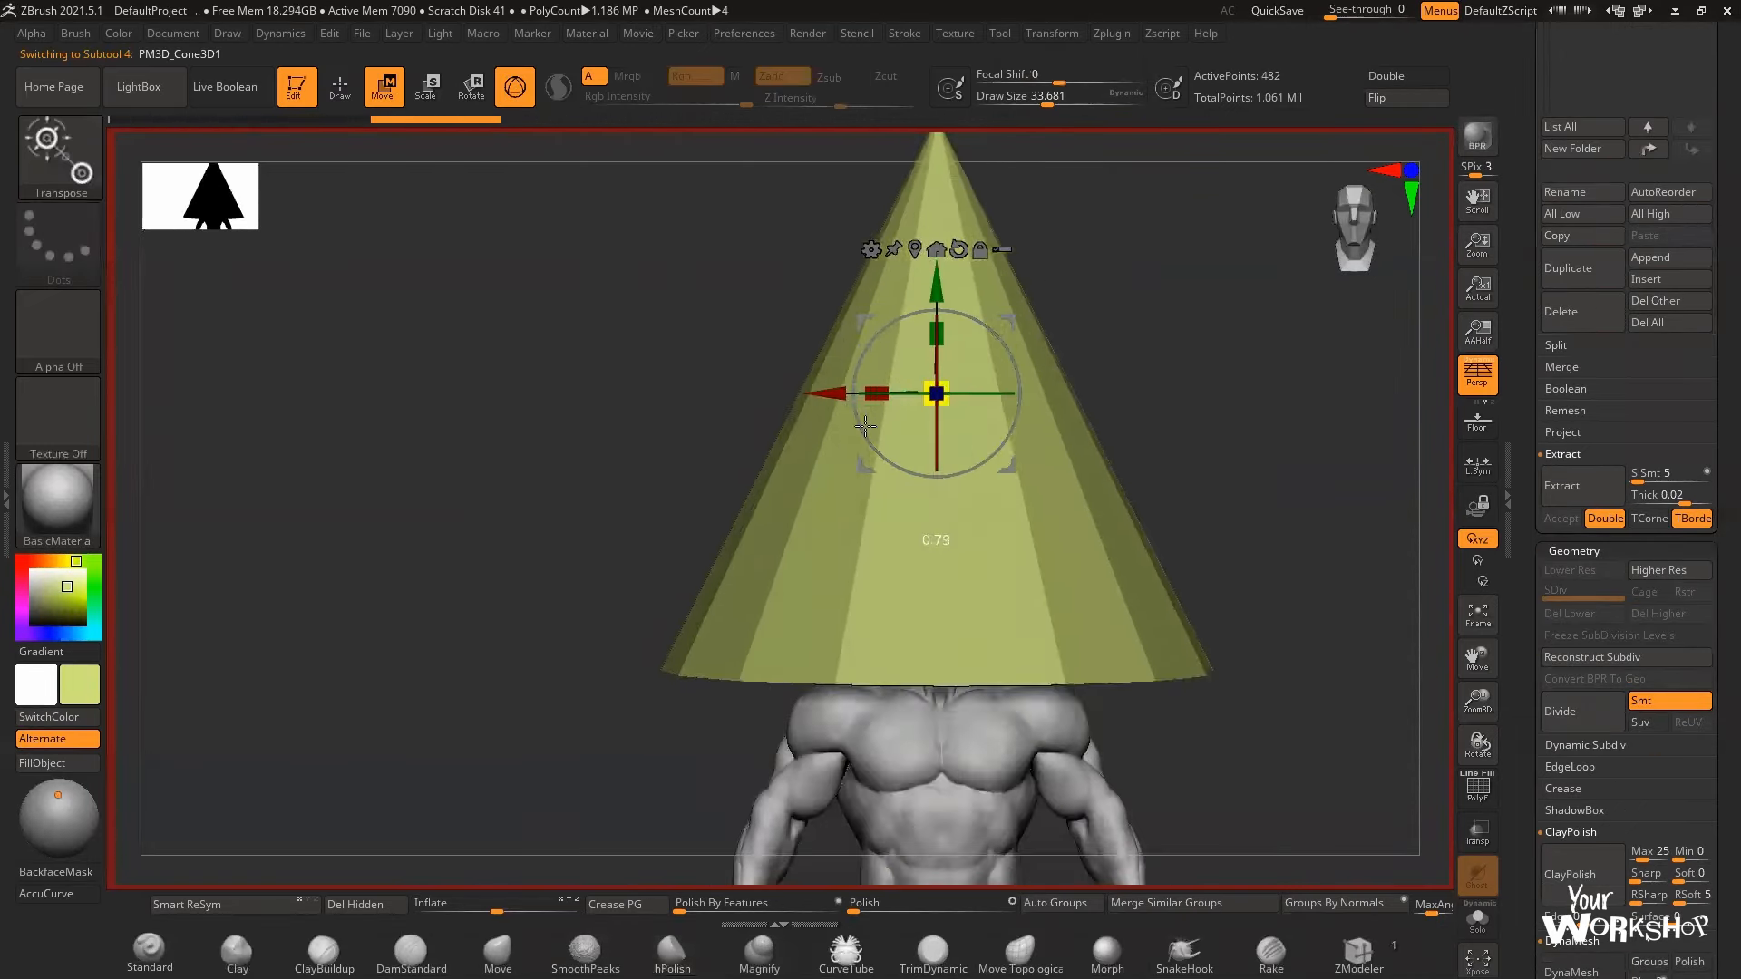
- Scale the cone down into a slim tusk, DynaMesh it at resolution 512 and tilt it about 18 degrees
{"action": "left_click_drag", "start_coordinate": [865, 426], "coordinate": [893, 414]}
{"action": "key", "text": "q"}
{"action": "left_click", "coordinate": [1582, 680]}
{"action": "key", "text": "r"}
{"action": "left_click_drag", "start_coordinate": [544, 453], "coordinate": [771, 453], "text": "shift"}
{"action": "left_click_drag", "start_coordinate": [936, 299], "coordinate": [936, 471]}
{"action": "key", "text": "Return"}
{"action": "key", "text": "q"}
{"action": "key", "text": "e"}
{"action": "left_click_drag", "start_coordinate": [1049, 423], "coordinate": [909, 330]}
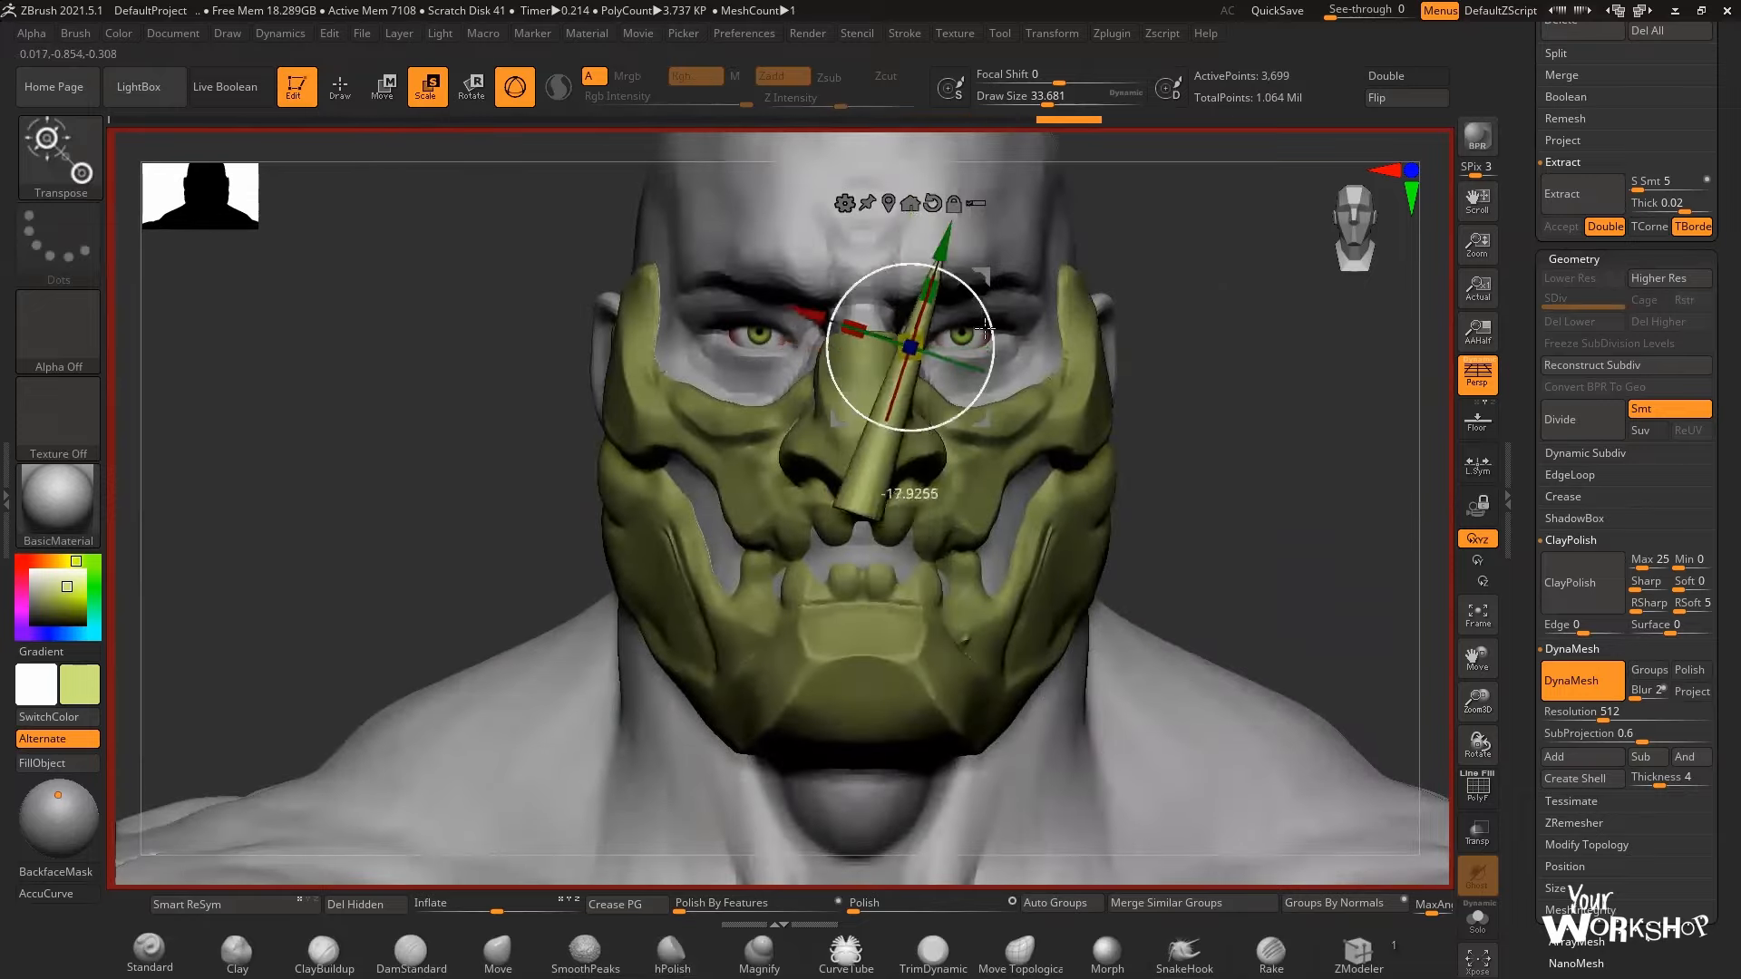
- Place the tusk at the corner of the mouth with its base on the lower jaw
{"action": "left_click", "coordinate": [1703, 217]}
{"action": "left_click_drag", "start_coordinate": [1275, 374], "coordinate": [1179, 399]}
{"action": "left_click_drag", "start_coordinate": [823, 505], "coordinate": [816, 544]}
{"action": "key", "text": "q"}
{"action": "left_click_drag", "start_coordinate": [1718, 726], "coordinate": [1718, 272]}
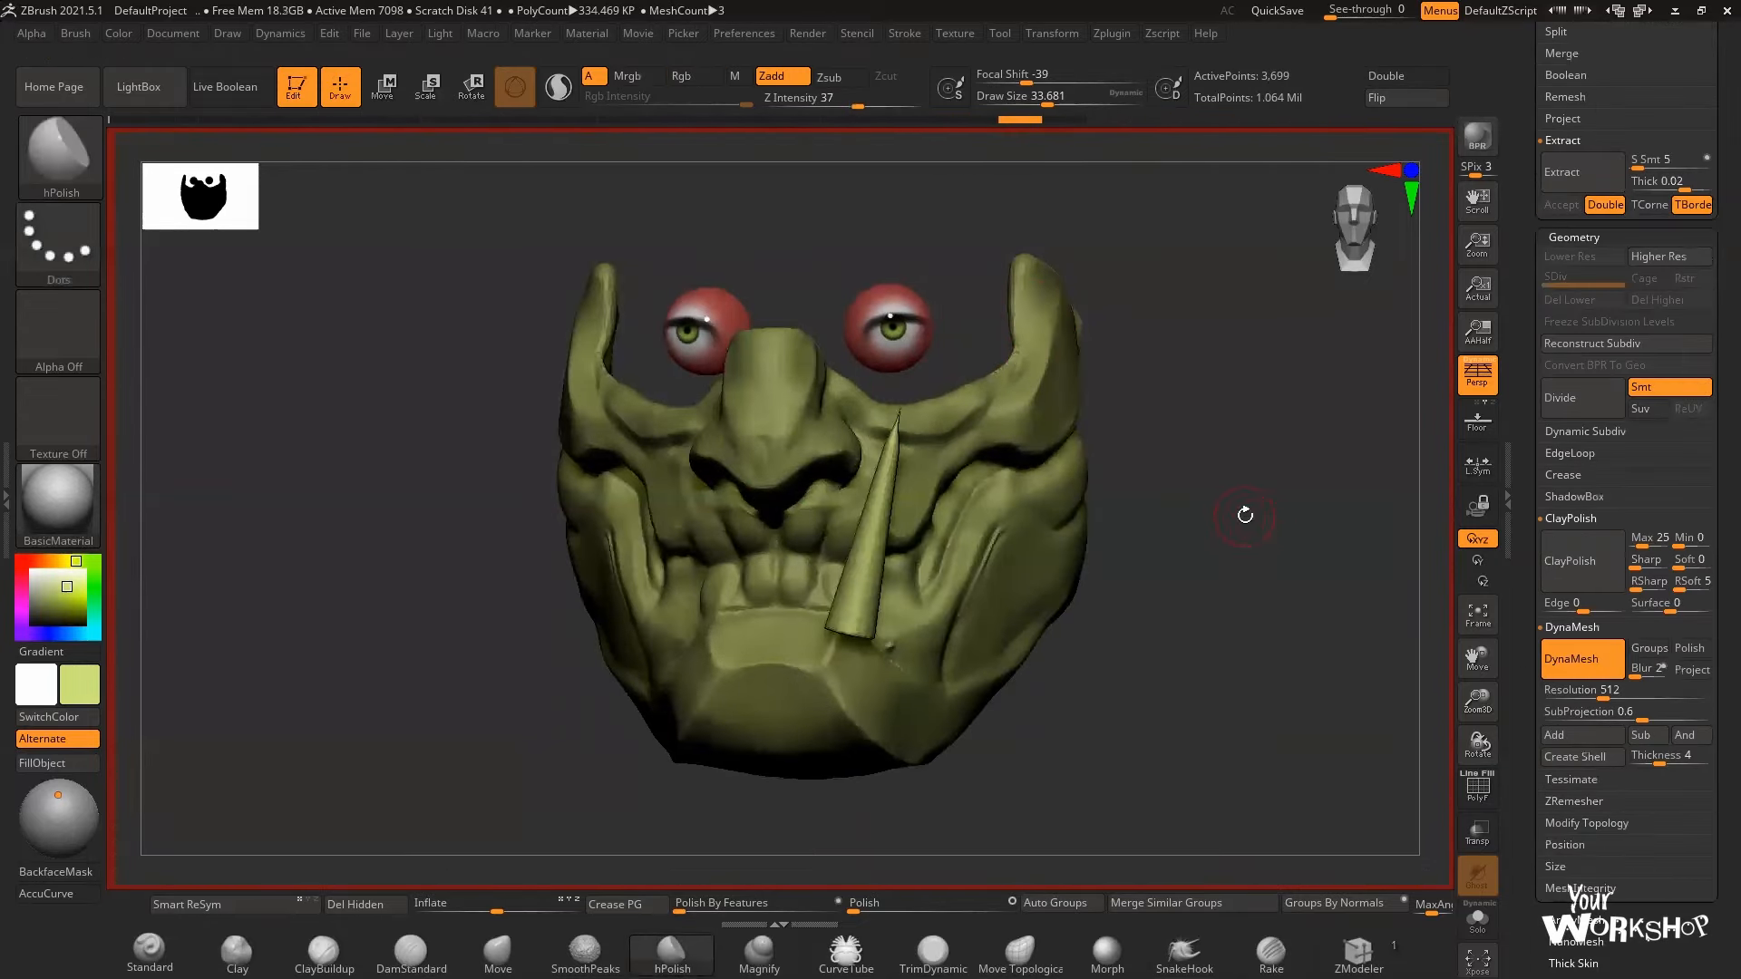
- Set the tusk's DynaMesh resolution to 1000
{"action": "left_click", "coordinate": [671, 954]}
{"action": "key", "text": "ctrl+d"}
{"action": "mouse_move", "coordinate": [1243, 513]}
{"action": "left_mouse_down"}
{"action": "mouse_move", "coordinate": [928, 422]}
{"action": "mouse_move", "coordinate": [1174, 580]}
{"action": "mouse_move", "coordinate": [1269, 599]}
{"action": "left_mouse_up"}
{"action": "left_click", "coordinate": [1580, 691]}
{"action": "type", "text": "1000"}
- Bend the tusk into a curve with the Move brush at a draw size of about 90
{"action": "left_click", "coordinate": [497, 954]}
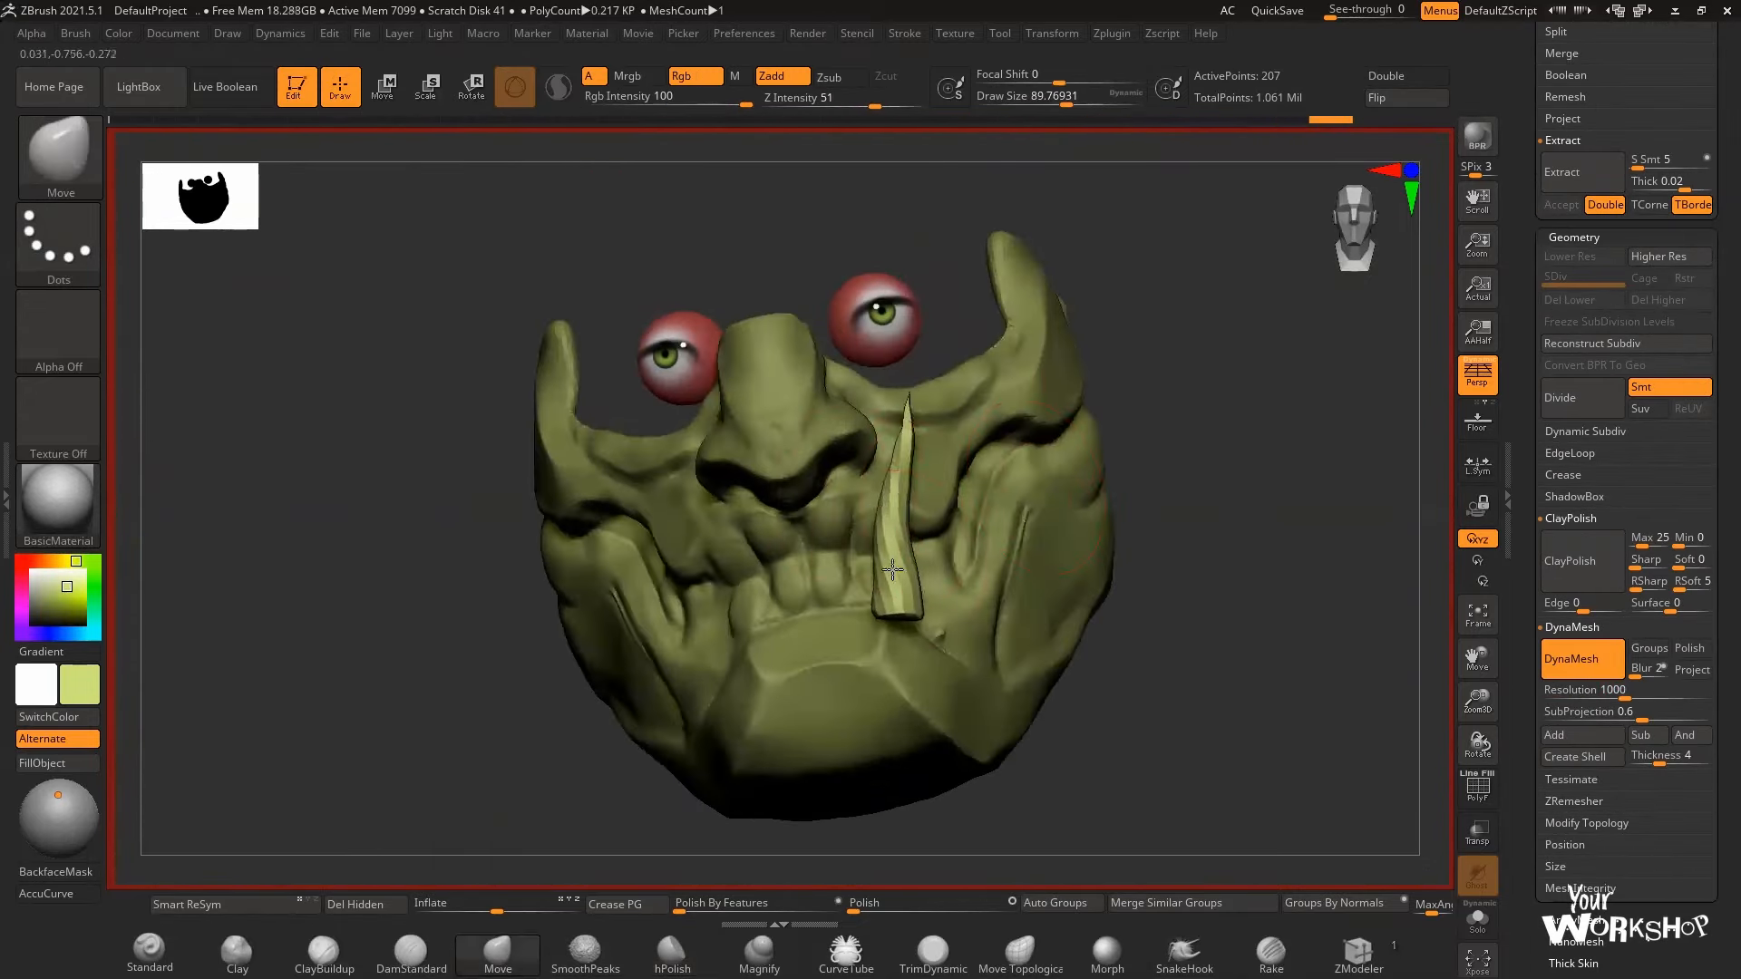
{"action": "left_click_drag", "start_coordinate": [1088, 544], "coordinate": [817, 544]}
{"action": "key", "text": "space"}
{"action": "left_click_drag", "start_coordinate": [920, 580], "coordinate": [931, 580]}
{"action": "left_click_drag", "start_coordinate": [635, 544], "coordinate": [907, 544]}
- Tilt the tusk outward, subdivide it and inflate it slightly
{"action": "key", "text": "e"}
{"action": "key", "text": "q"}
{"action": "key", "text": "ctrl+d"}
{"action": "left_click_drag", "start_coordinate": [1179, 544], "coordinate": [1088, 544]}
{"action": "left_click_drag", "start_coordinate": [497, 909], "coordinate": [508, 910]}
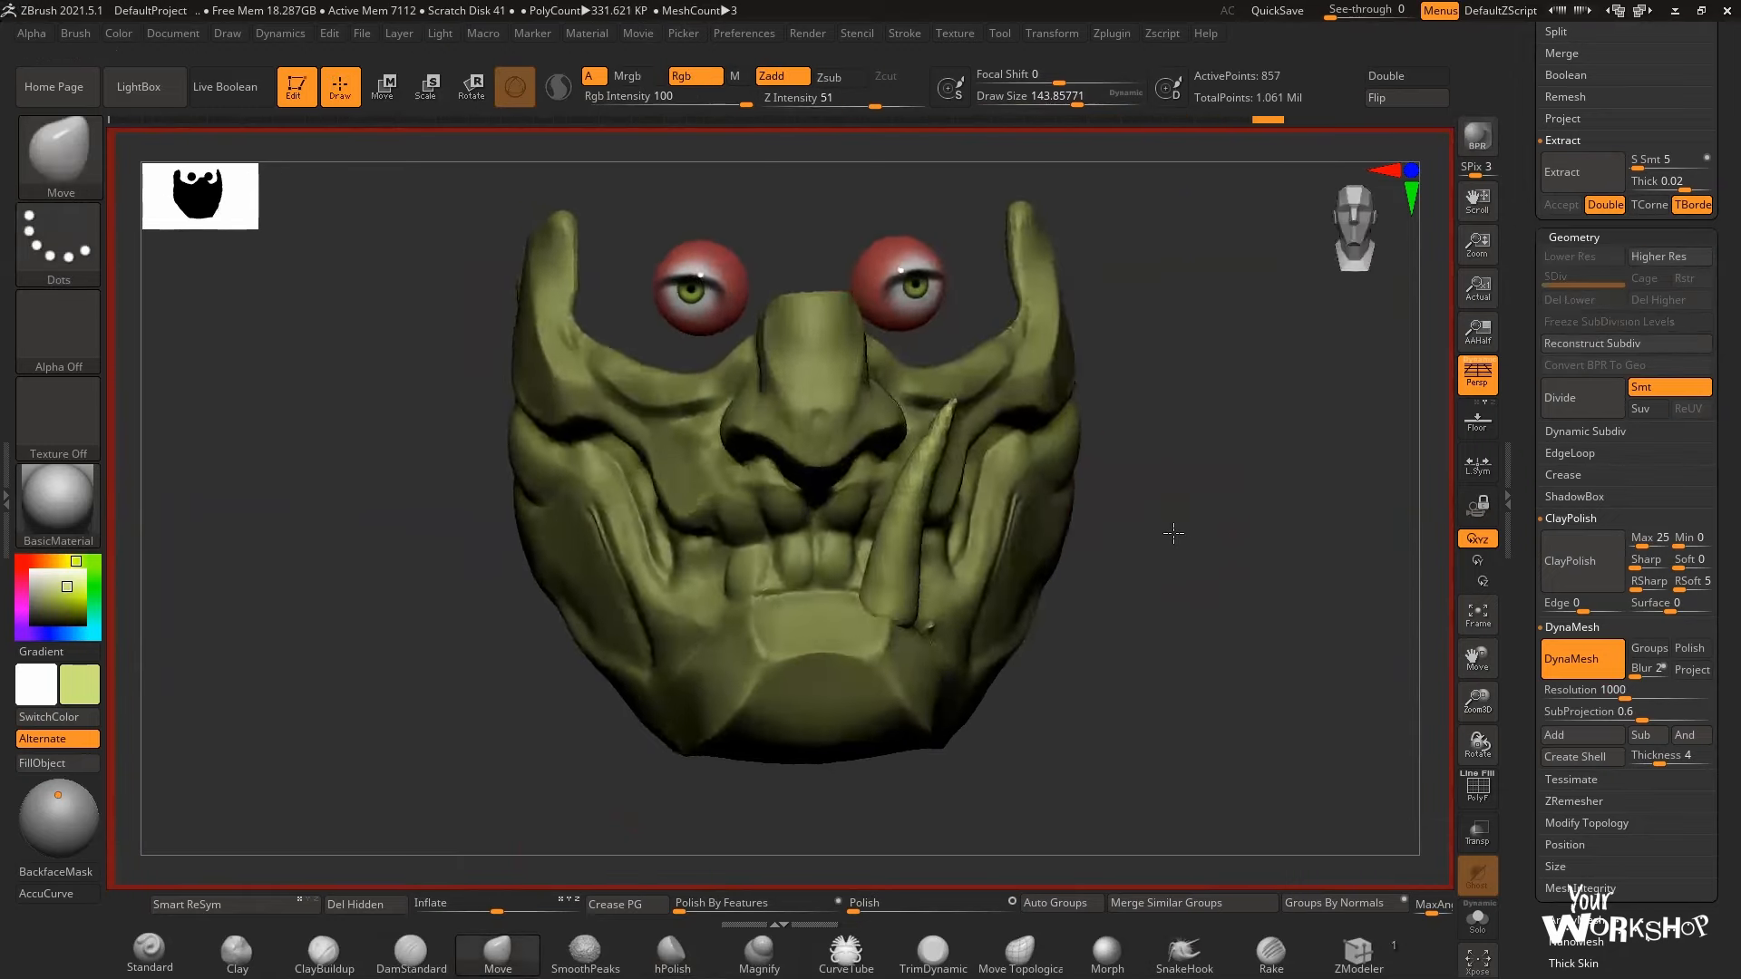
- Reposition the tusk so its base sits in the corner of the lower jaw
{"action": "key", "text": "w"}
{"action": "left_click_drag", "start_coordinate": [1070, 337], "coordinate": [1081, 325]}
{"action": "left_click_drag", "start_coordinate": [1269, 544], "coordinate": [1224, 526]}
{"action": "mouse_move", "coordinate": [67, 586]}
{"action": "left_mouse_down"}
{"action": "mouse_move", "coordinate": [38, 591]}
{"action": "mouse_move", "coordinate": [70, 587]}
{"action": "left_mouse_up"}
{"action": "key", "text": "q"}
{"action": "left_click_drag", "start_coordinate": [1179, 635], "coordinate": [1107, 427]}
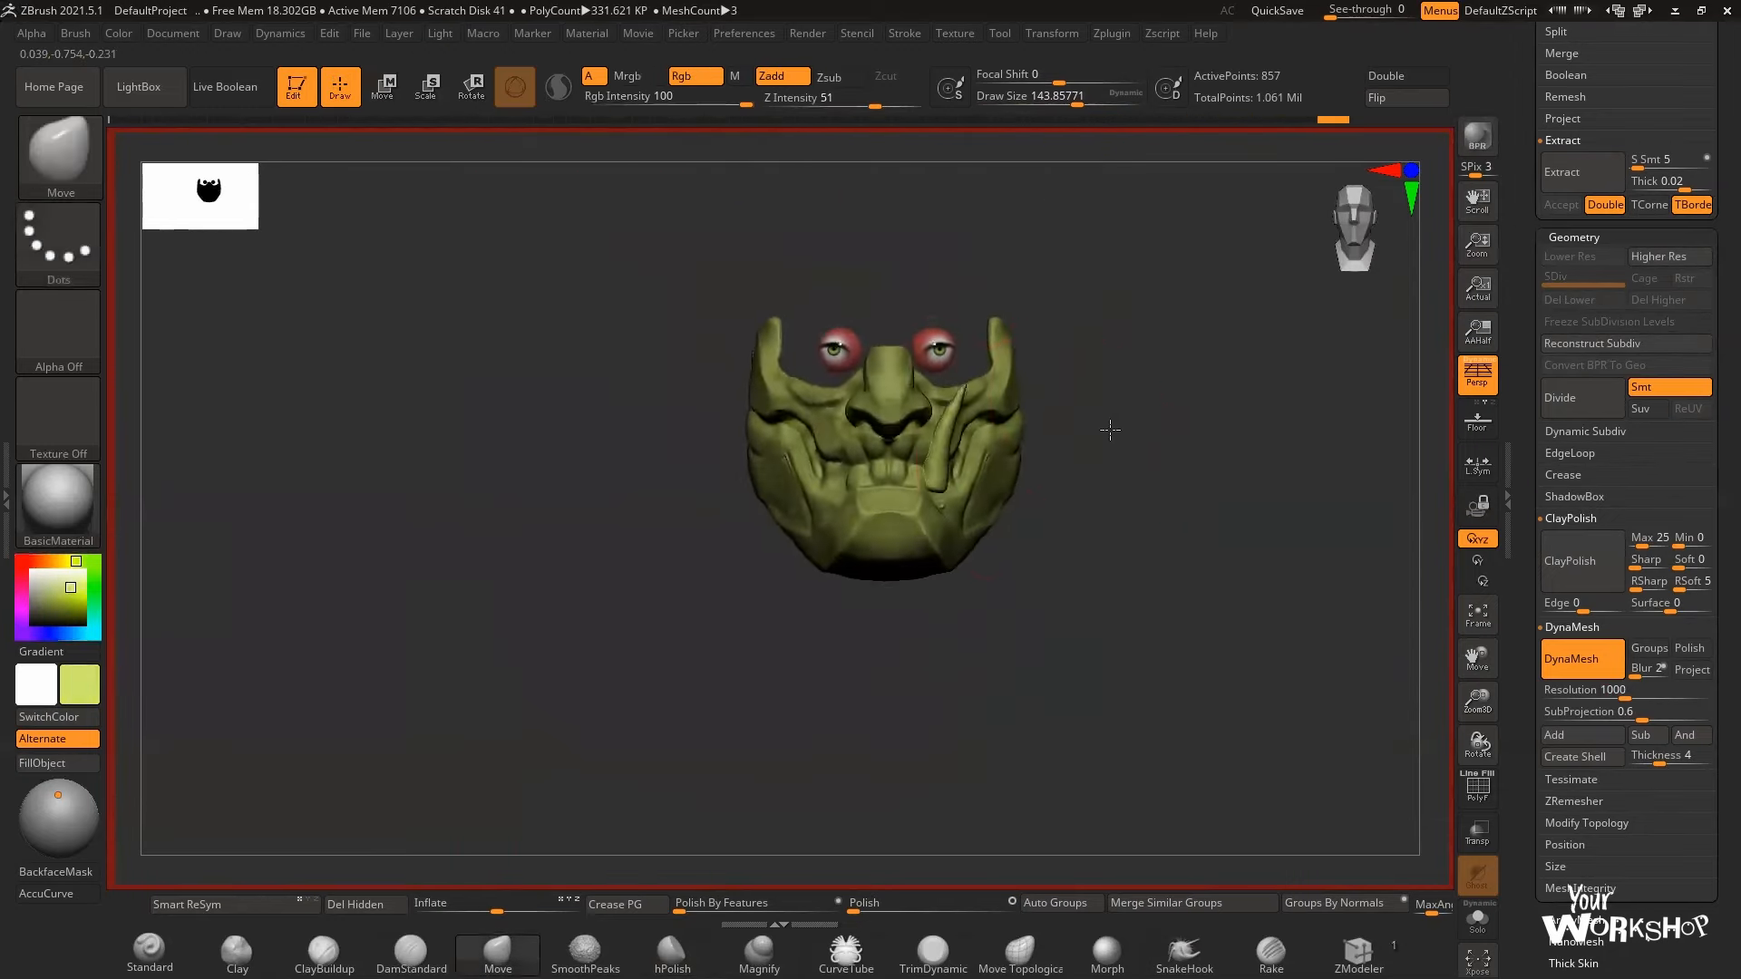
- Colour the tusk light grey and subdivide it
{"action": "left_click", "coordinate": [816, 507], "text": "alt"}
{"action": "left_click", "coordinate": [31, 580]}
{"action": "left_click_drag", "start_coordinate": [1179, 581], "coordinate": [562, 508]}
{"action": "key", "text": "space"}
{"action": "key", "text": "ctrl+d"}
- Refine the tusk's curve and thickness with the ClayBuildup and Move brushes
{"action": "left_click", "coordinate": [324, 954]}
{"action": "left_click_drag", "start_coordinate": [634, 454], "coordinate": [1189, 411]}
{"action": "left_click", "coordinate": [498, 954]}
{"action": "left_click_drag", "start_coordinate": [861, 454], "coordinate": [882, 435]}
{"action": "mouse_move", "coordinate": [1178, 453]}
{"action": "left_mouse_down"}
{"action": "mouse_move", "coordinate": [1106, 427]}
{"action": "mouse_move", "coordinate": [1174, 426]}
{"action": "left_mouse_up"}
- Paint the mouth and teeth of the face piece dark grey using the Standard brush with Zadd off
{"action": "left_click", "coordinate": [1043, 490], "text": "alt"}
{"action": "left_click", "coordinate": [150, 954]}
{"action": "left_click", "coordinate": [772, 76]}
{"action": "left_click", "coordinate": [31, 613]}
{"action": "left_click_drag", "start_coordinate": [602, 575], "coordinate": [571, 544]}
{"action": "left_click_drag", "start_coordinate": [770, 462], "coordinate": [907, 471]}
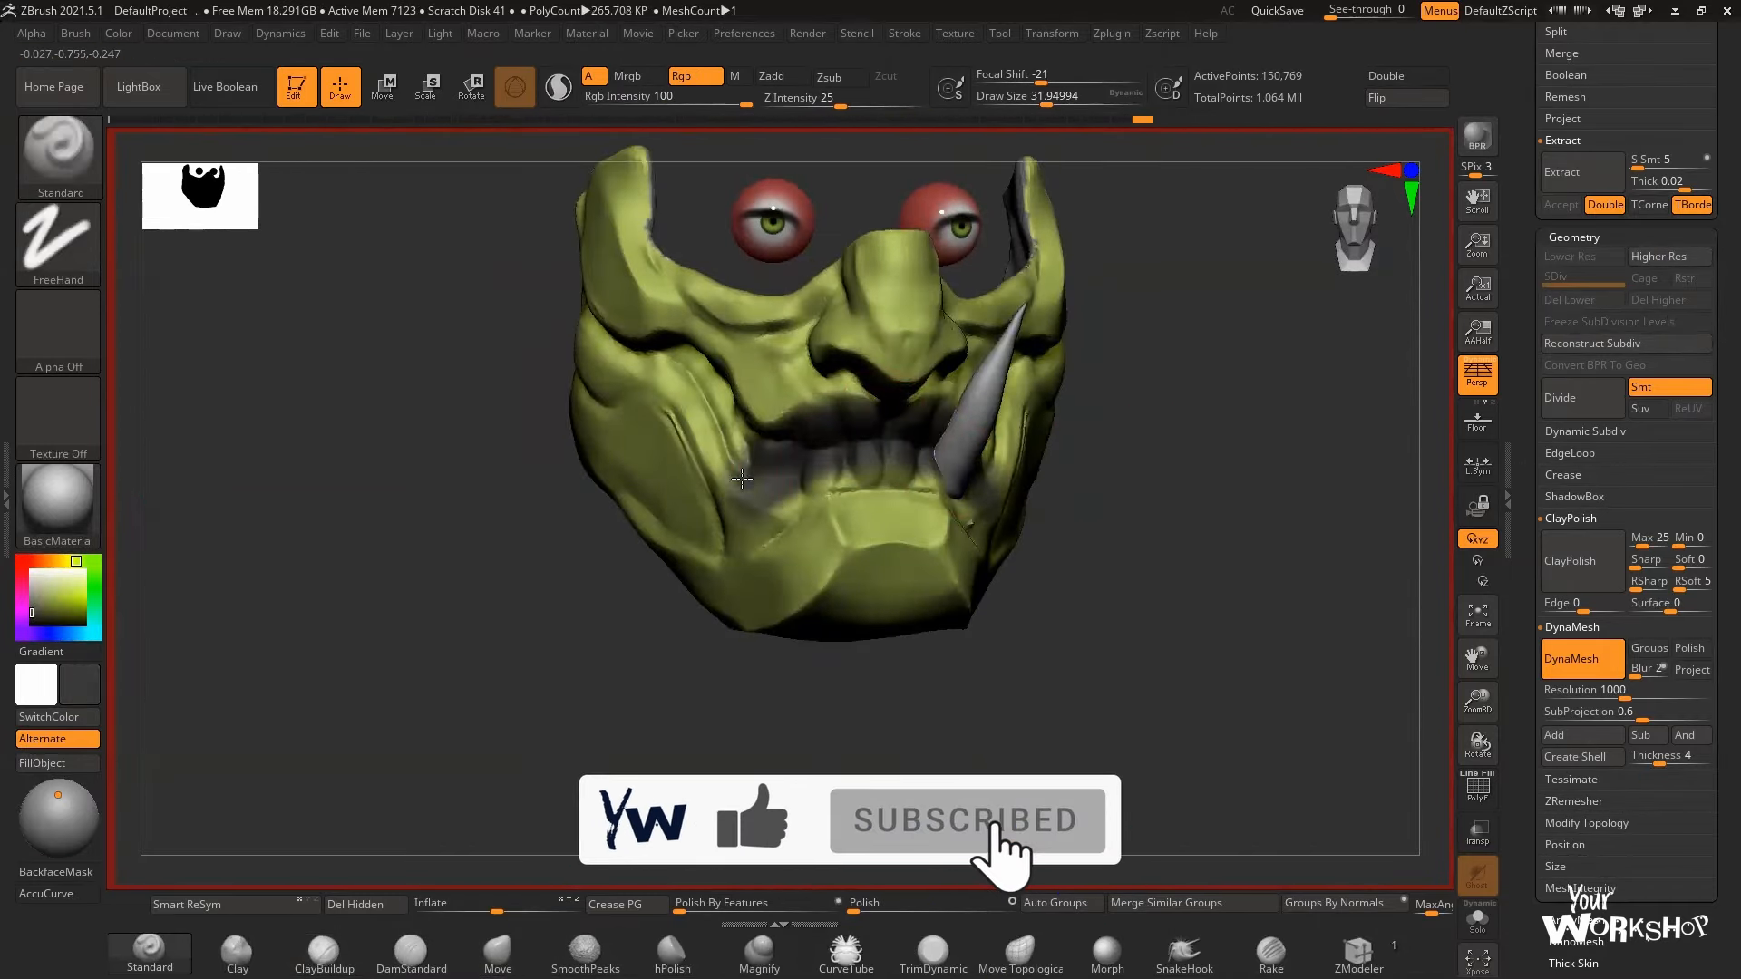
- Extend the dark grey paint around the mouth corners and cheek grooves at a draw size of about 18
{"action": "left_click_drag", "start_coordinate": [771, 389], "coordinate": [735, 481]}
{"action": "left_click_drag", "start_coordinate": [1269, 526], "coordinate": [1151, 507]}
{"action": "left_click_drag", "start_coordinate": [983, 386], "coordinate": [925, 416]}
{"action": "mouse_move", "coordinate": [1215, 544]}
{"action": "left_mouse_down"}
{"action": "mouse_move", "coordinate": [1306, 535]}
{"action": "mouse_move", "coordinate": [1133, 535]}
{"action": "left_mouse_up"}
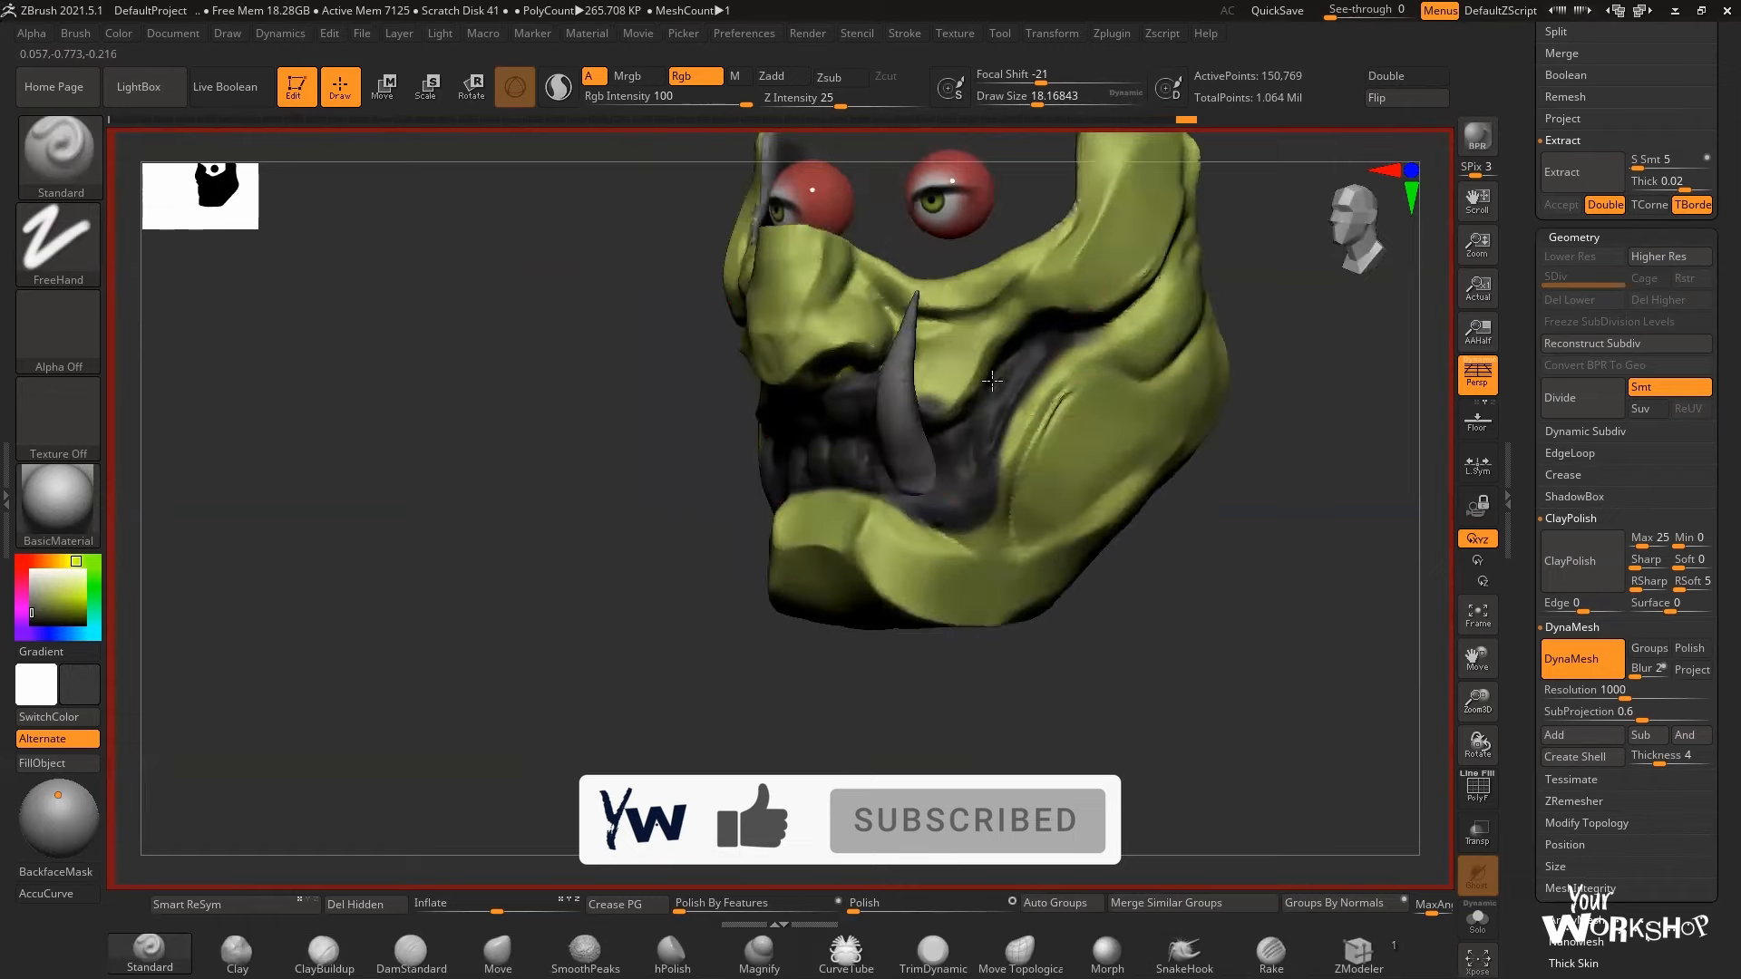
{"action": "left_click_drag", "start_coordinate": [992, 377], "coordinate": [939, 412]}
{"action": "left_click_drag", "start_coordinate": [1088, 581], "coordinate": [1315, 562]}
{"action": "left_click_drag", "start_coordinate": [874, 381], "coordinate": [798, 376]}
- Paint the rear jaw panels below the cheek ridges dark grey, working around both sides of the face piece
{"action": "left_click_drag", "start_coordinate": [1324, 435], "coordinate": [1216, 420]}
{"action": "mouse_move", "coordinate": [1020, 463]}
{"action": "left_mouse_down"}
{"action": "mouse_move", "coordinate": [1073, 474]}
{"action": "mouse_move", "coordinate": [1006, 580]}
{"action": "left_mouse_up"}
{"action": "left_click_drag", "start_coordinate": [1224, 453], "coordinate": [1101, 449]}
{"action": "left_click_drag", "start_coordinate": [979, 508], "coordinate": [1064, 466]}
{"action": "left_click_drag", "start_coordinate": [1224, 562], "coordinate": [1206, 490]}
{"action": "left_click_drag", "start_coordinate": [1020, 580], "coordinate": [1049, 536]}
{"action": "left_click_drag", "start_coordinate": [1134, 617], "coordinate": [1314, 589]}
{"action": "left_click_drag", "start_coordinate": [744, 508], "coordinate": [804, 555]}
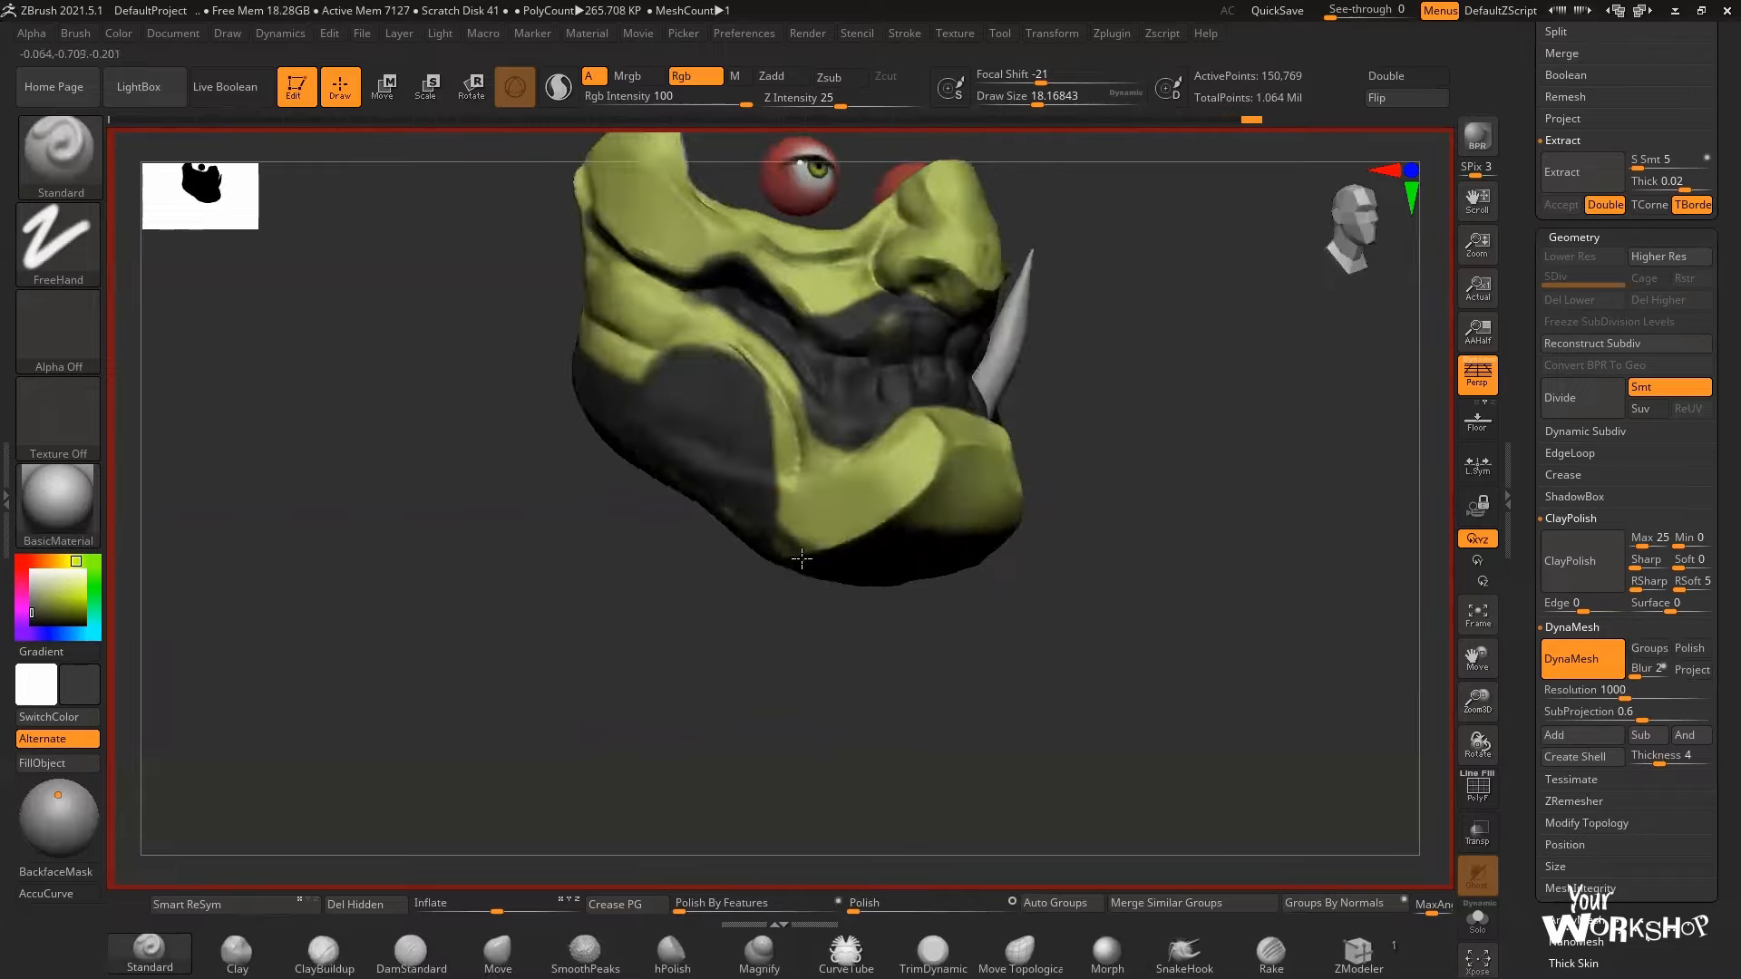
{"action": "mouse_move", "coordinate": [1215, 581]}
{"action": "left_mouse_down"}
{"action": "mouse_move", "coordinate": [1290, 517]}
{"action": "mouse_move", "coordinate": [1224, 535]}
{"action": "left_mouse_up"}
{"action": "left_click_drag", "start_coordinate": [1124, 489], "coordinate": [1204, 480]}
{"action": "mouse_move", "coordinate": [1279, 590]}
{"action": "left_mouse_down"}
{"action": "mouse_move", "coordinate": [1212, 532]}
{"action": "mouse_move", "coordinate": [1315, 526]}
{"action": "left_mouse_up"}
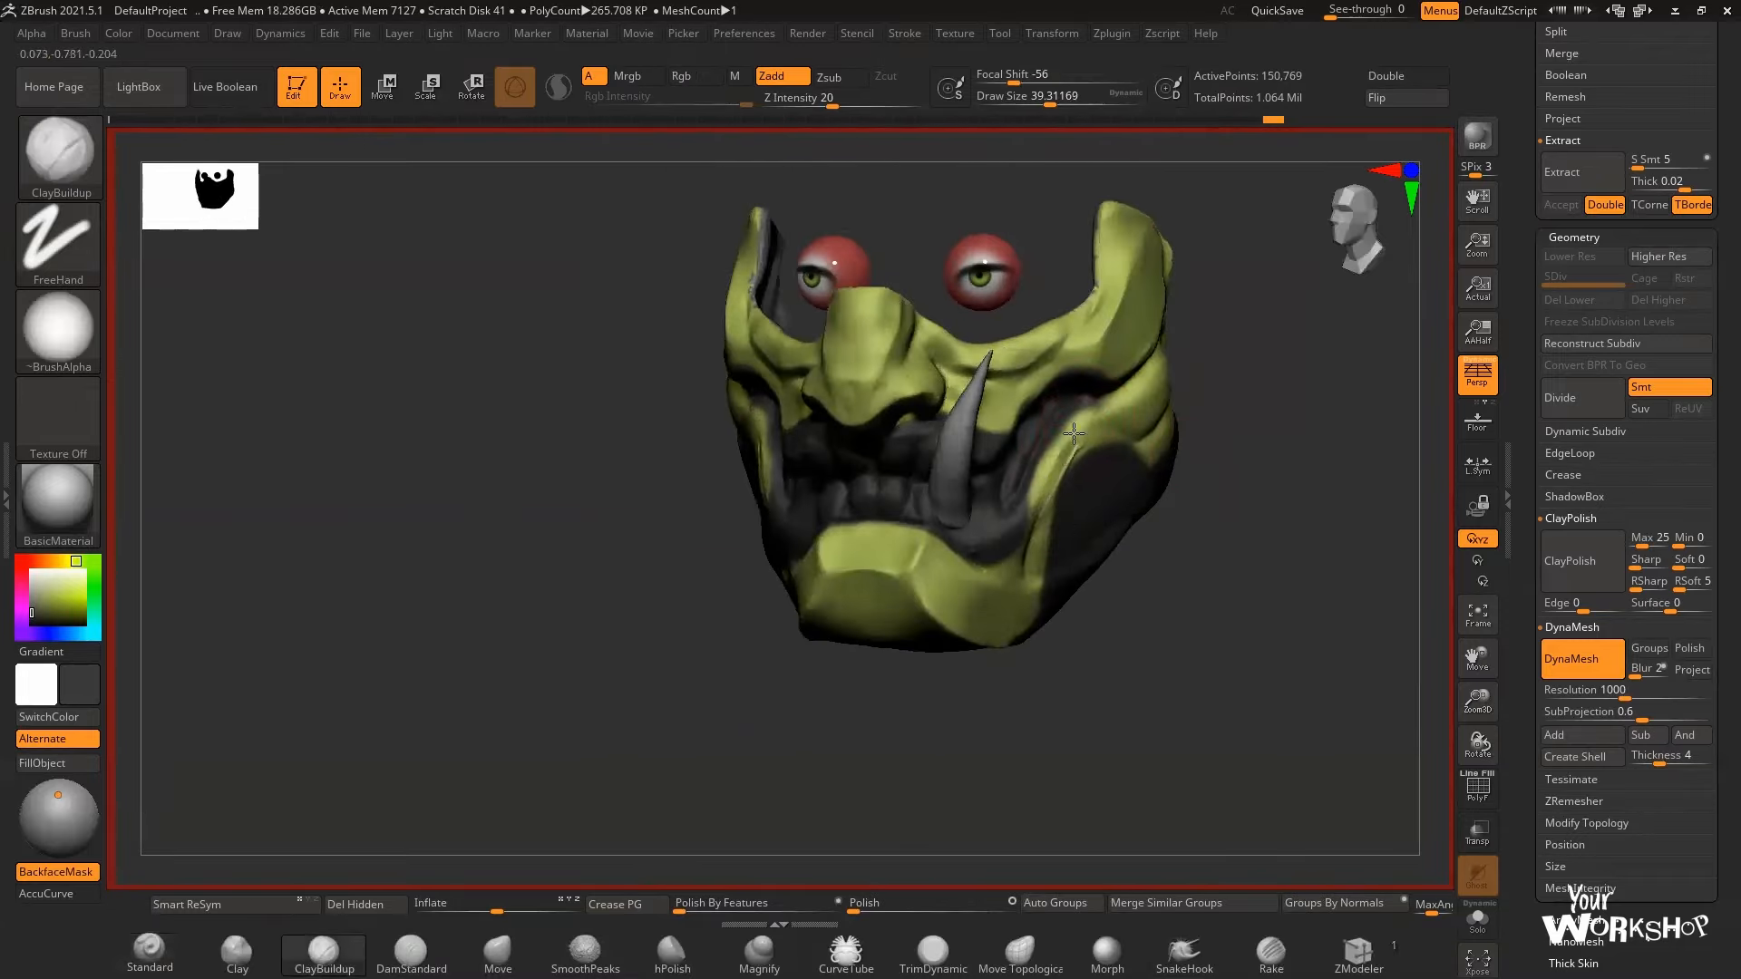
- Carve deeper creases around the mask's mouth corner and cheek with the DamStandard brush at a draw size of about 50
{"action": "key", "text": "b"}
{"action": "key", "text": "d"}
{"action": "key", "text": "s"}
{"action": "key", "text": "space"}
{"action": "mouse_move", "coordinate": [1206, 585]}
{"action": "left_mouse_down"}
{"action": "mouse_move", "coordinate": [1121, 573]}
{"action": "mouse_move", "coordinate": [1321, 423]}
{"action": "mouse_move", "coordinate": [1296, 435]}
{"action": "left_mouse_up"}
{"action": "left_click_drag", "start_coordinate": [859, 435], "coordinate": [856, 504]}
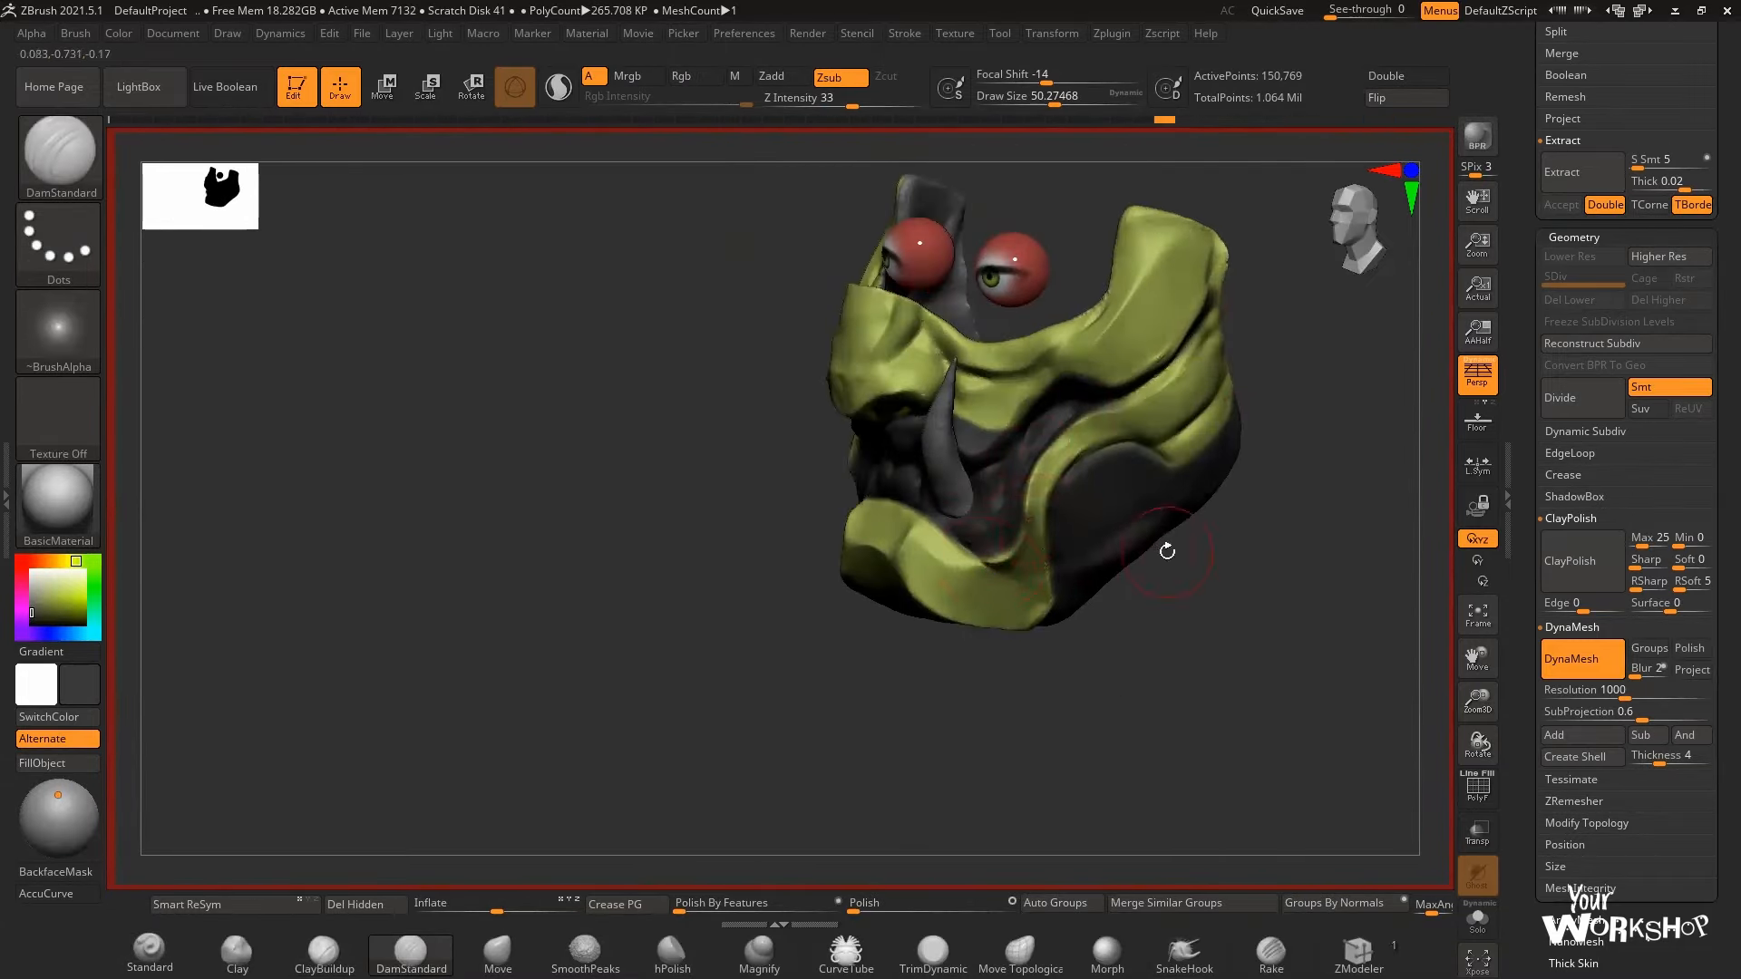
- Build up the forms around the mask's mouth and cheek with the ClayBuildup brush
{"action": "key", "text": "b"}
{"action": "key", "text": "c"}
{"action": "key", "text": "b"}
{"action": "mouse_move", "coordinate": [1166, 548]}
{"action": "left_mouse_down"}
{"action": "mouse_move", "coordinate": [1088, 580]}
{"action": "mouse_move", "coordinate": [1129, 535]}
{"action": "left_mouse_up"}
{"action": "left_click_drag", "start_coordinate": [875, 458], "coordinate": [952, 521]}
{"action": "left_click_drag", "start_coordinate": [1134, 508], "coordinate": [1242, 453]}
{"action": "left_click_drag", "start_coordinate": [1037, 454], "coordinate": [1133, 458]}
- Flatten the mask's nose and cheek surfaces into cleaner planes with the hPolish brush
{"action": "key", "text": "b"}
{"action": "key", "text": "h"}
{"action": "key", "text": "p"}
{"action": "left_click_drag", "start_coordinate": [1360, 453], "coordinate": [1206, 399]}
{"action": "left_click_drag", "start_coordinate": [866, 423], "coordinate": [861, 458]}
{"action": "left_click_drag", "start_coordinate": [1179, 399], "coordinate": [1251, 435]}
{"action": "mouse_move", "coordinate": [907, 272]}
{"action": "left_mouse_down"}
{"action": "mouse_move", "coordinate": [1053, 260]}
{"action": "mouse_move", "coordinate": [1006, 299]}
{"action": "left_mouse_up"}
- Adjust the shape of the mask's front around the nose and mouth with the Move brush
{"action": "key", "text": "b"}
{"action": "key", "text": "m"}
{"action": "key", "text": "v"}
{"action": "left_click_drag", "start_coordinate": [848, 408], "coordinate": [870, 481]}
- Sharpen the creases between the mask's cheek ridges with the DamStandard brush at a draw size of about 39
{"action": "key", "text": "b"}
{"action": "key", "text": "d"}
{"action": "key", "text": "s"}
{"action": "mouse_move", "coordinate": [1133, 472]}
{"action": "left_mouse_down"}
{"action": "mouse_move", "coordinate": [1015, 453]}
{"action": "mouse_move", "coordinate": [1043, 453]}
{"action": "left_mouse_up"}
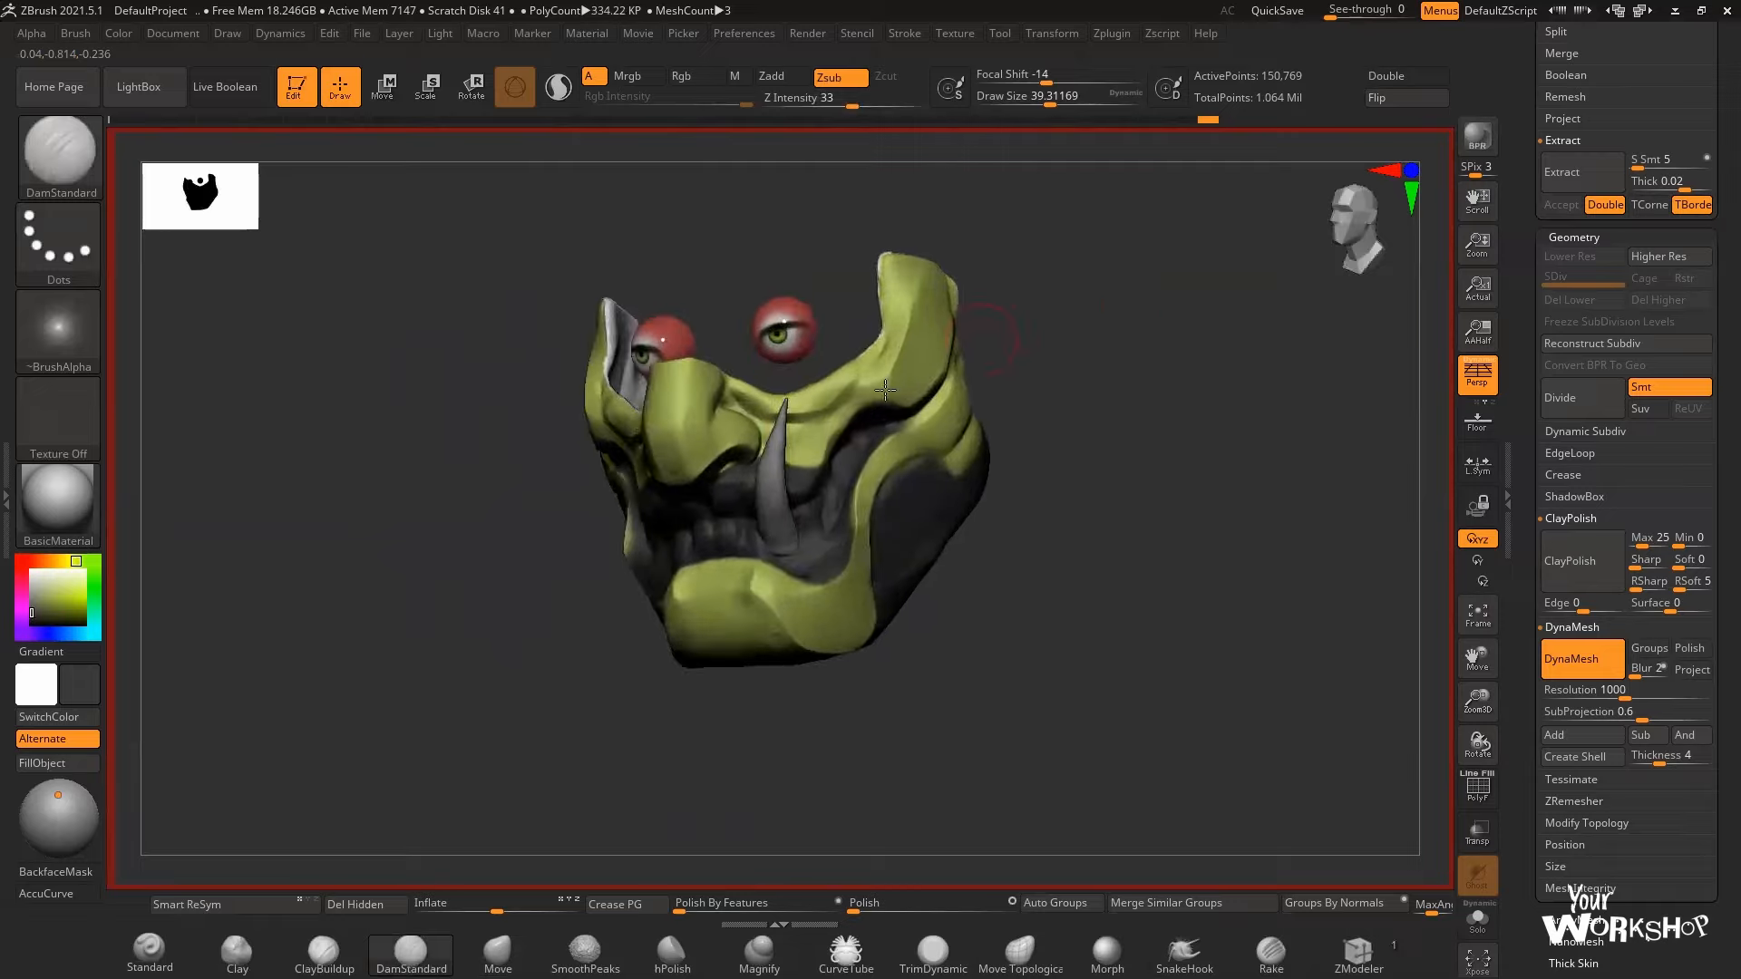
{"action": "right_click_drag", "start_coordinate": [1133, 471], "coordinate": [1133, 380], "text": "ctrl"}
{"action": "left_click_drag", "start_coordinate": [1179, 471], "coordinate": [1070, 454]}
{"action": "left_click_drag", "start_coordinate": [942, 354], "coordinate": [1056, 318]}
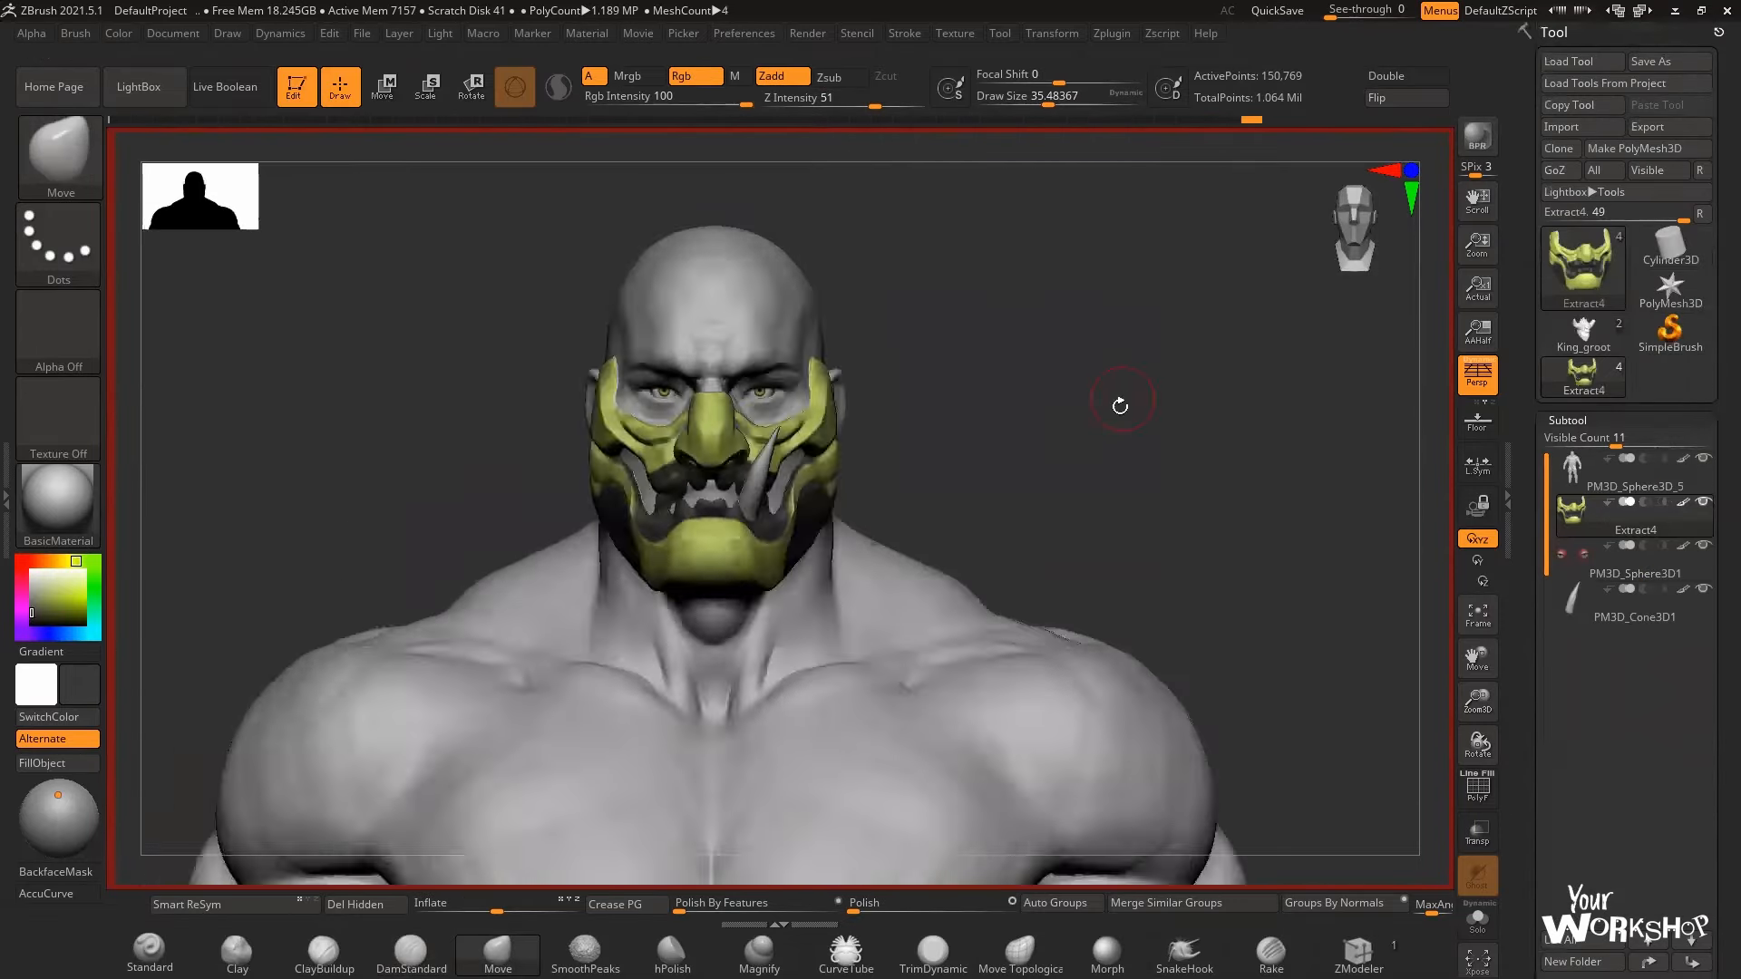
- Check the mask against the full body from the front and side, with the face piece as the active subtool
{"action": "mouse_move", "coordinate": [1123, 400]}
{"action": "left_mouse_down"}
{"action": "mouse_move", "coordinate": [1057, 386]}
{"action": "mouse_move", "coordinate": [1179, 390]}
{"action": "left_mouse_up"}
{"action": "left_click", "coordinate": [1574, 470]}
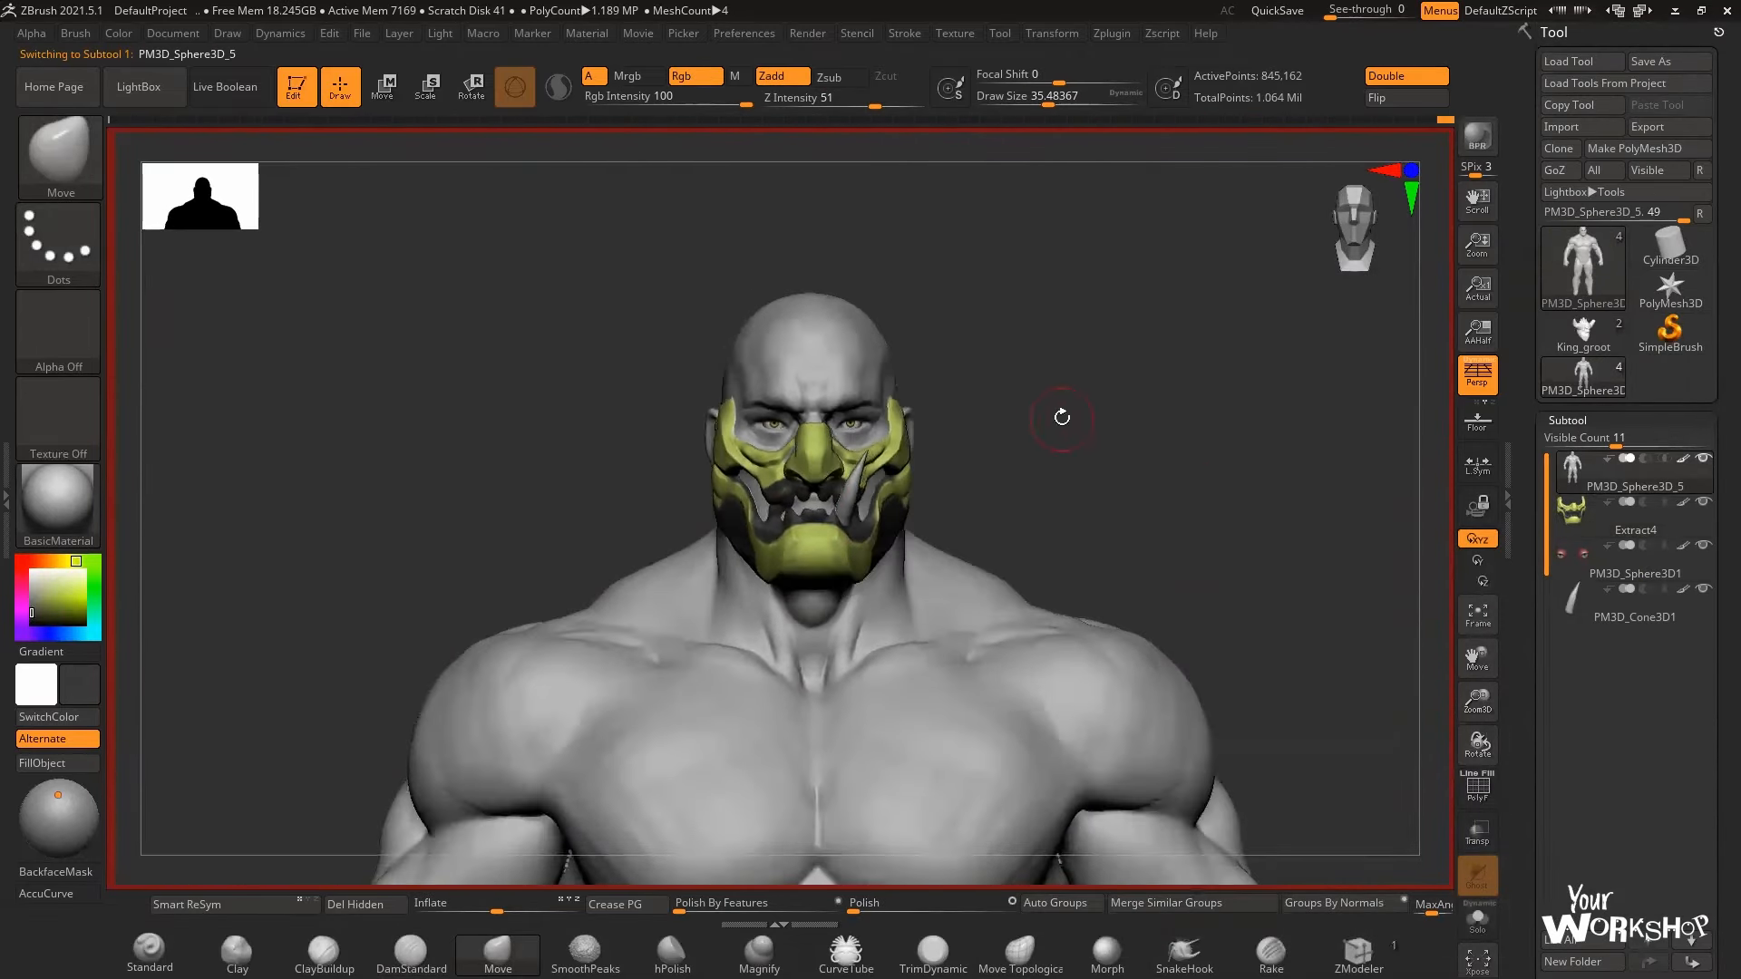
{"action": "right_click_drag", "start_coordinate": [1061, 416], "coordinate": [1061, 362], "text": "ctrl"}
{"action": "left_click", "coordinate": [1596, 517]}
{"action": "left_click_drag", "start_coordinate": [1179, 435], "coordinate": [1314, 435], "text": "shift"}
{"action": "key", "text": "f"}
- Push the tip of the mask's nose back in profile with the Move brush at a draw size of about 83
{"action": "key", "text": "w"}
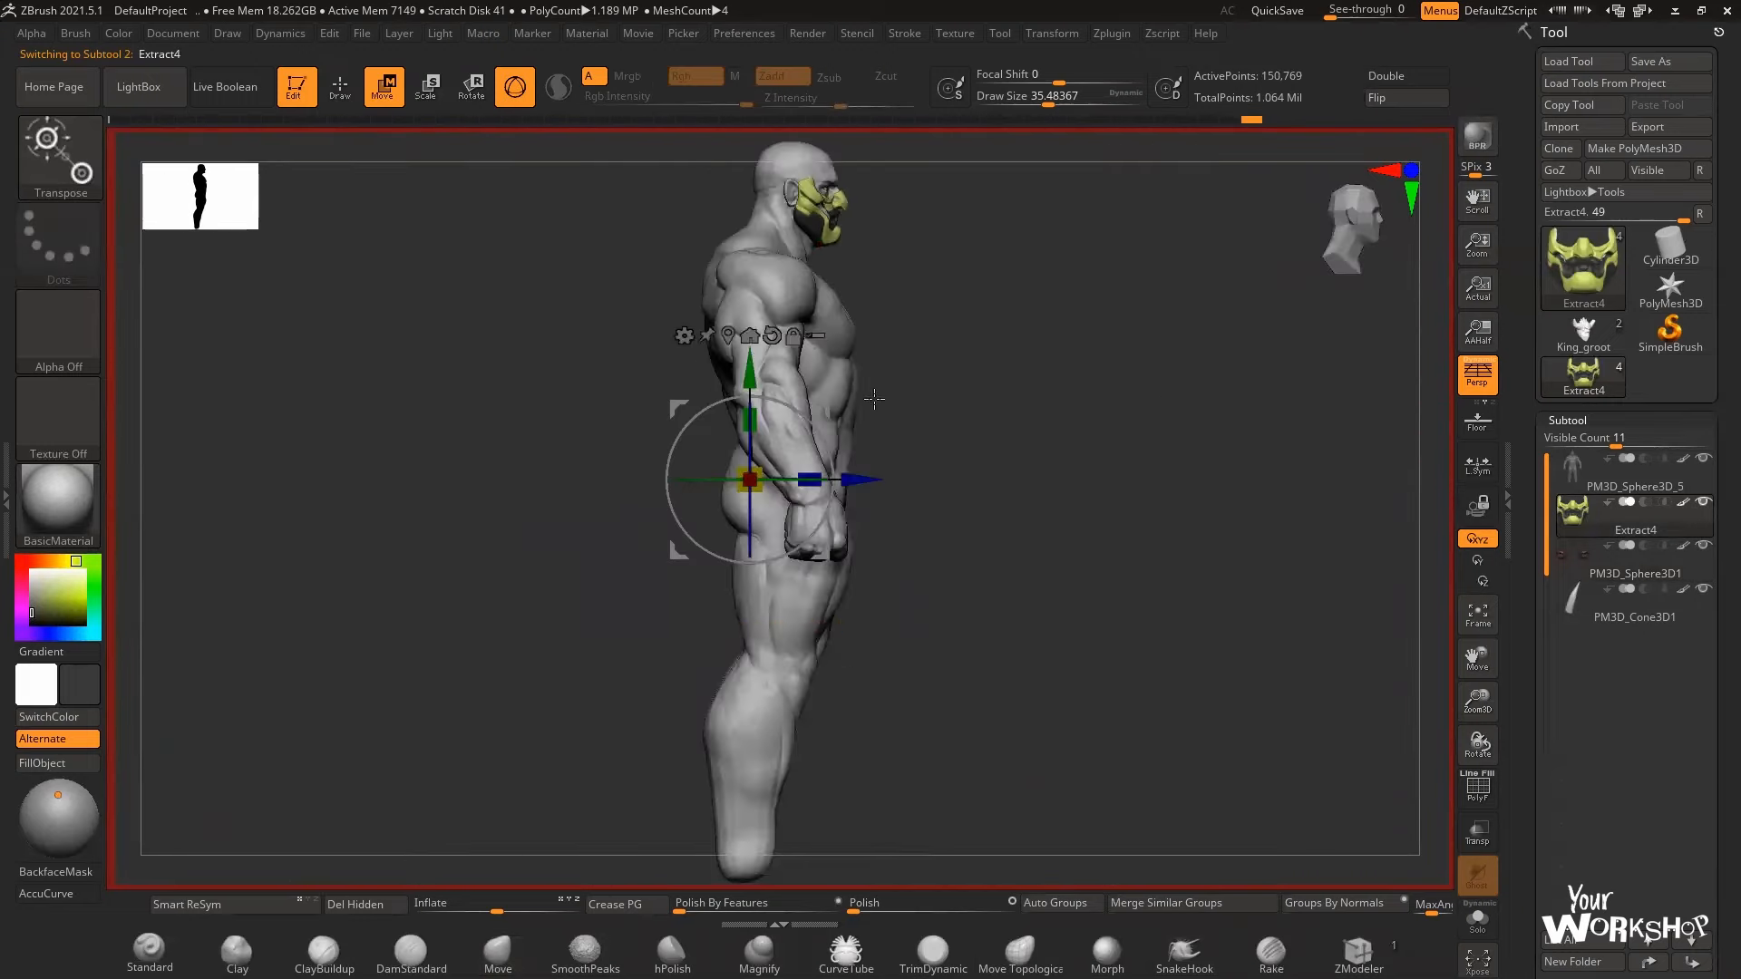
{"action": "left_click", "coordinate": [817, 335]}
{"action": "left_click_drag", "start_coordinate": [1018, 336], "coordinate": [1018, 482], "text": "alt"}
{"action": "right_click_drag", "start_coordinate": [1018, 482], "coordinate": [1084, 515], "text": "ctrl"}
{"action": "key", "text": "q"}
{"action": "mouse_move", "coordinate": [1084, 515]}
{"action": "left_mouse_down"}
{"action": "mouse_move", "coordinate": [861, 512]}
{"action": "mouse_move", "coordinate": [1088, 515]}
{"action": "left_mouse_up"}
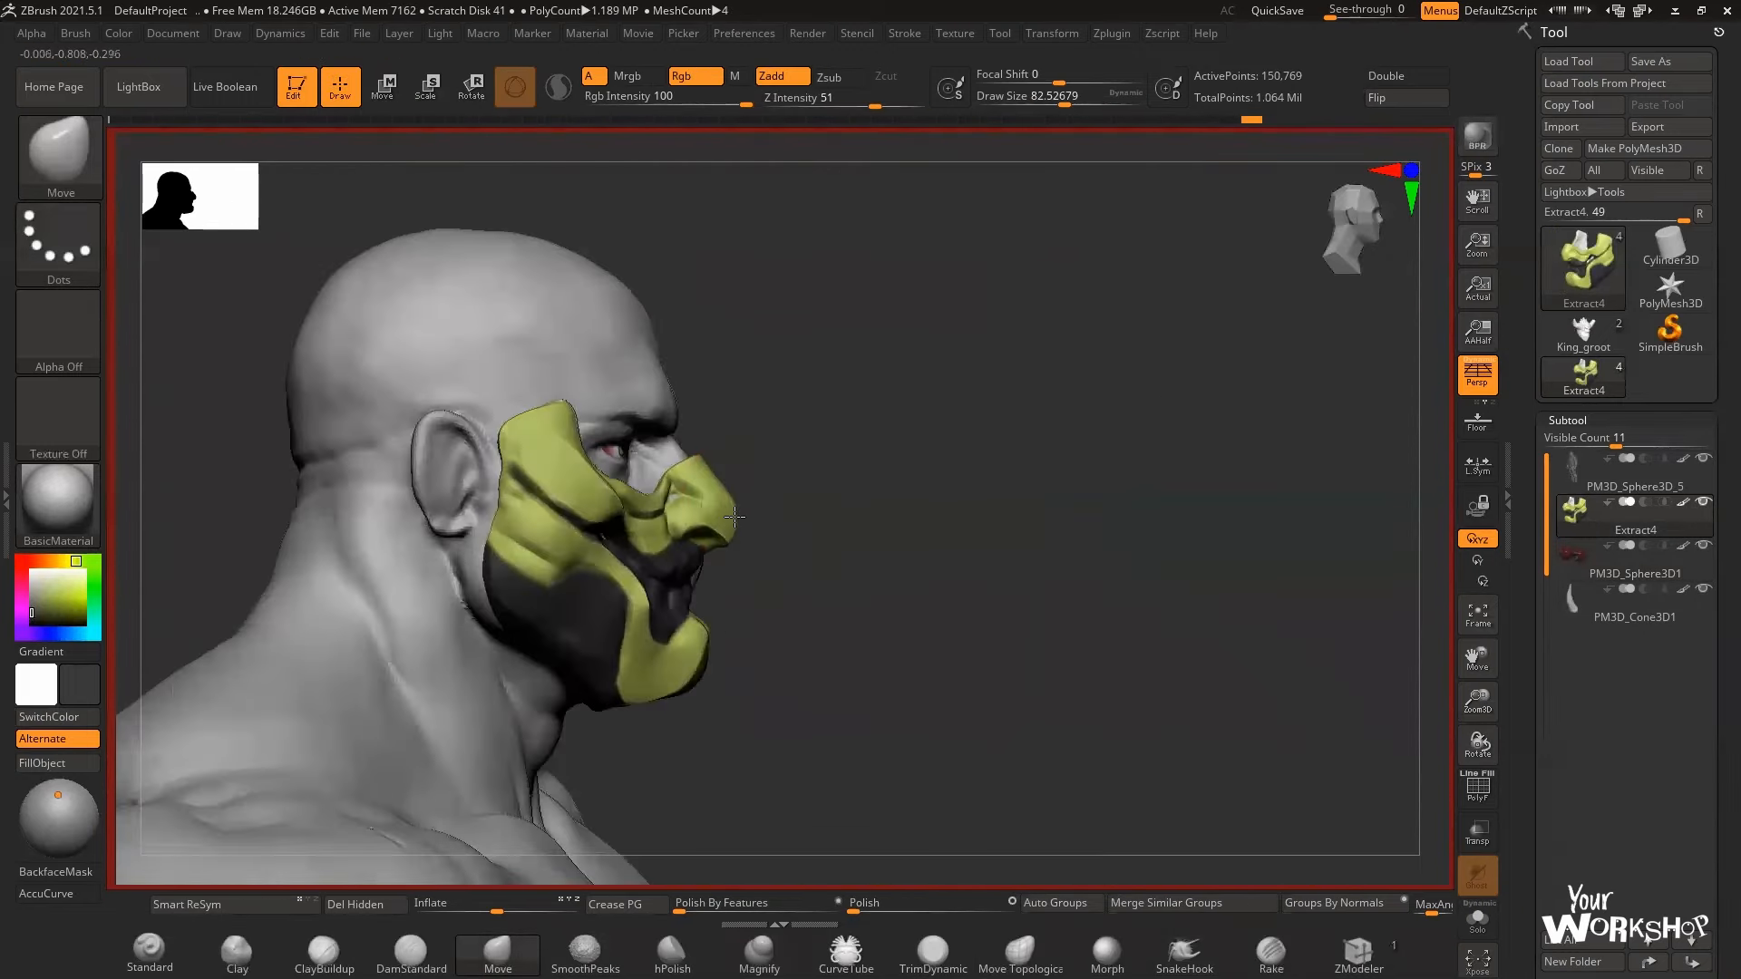
{"action": "left_click_drag", "start_coordinate": [735, 517], "coordinate": [722, 519]}
{"action": "mouse_move", "coordinate": [997, 508]}
{"action": "left_mouse_down"}
{"action": "mouse_move", "coordinate": [943, 521]}
{"action": "mouse_move", "coordinate": [1006, 517]}
{"action": "left_mouse_up"}
{"action": "right_click_drag", "start_coordinate": [1006, 517], "coordinate": [1006, 472], "text": "ctrl"}
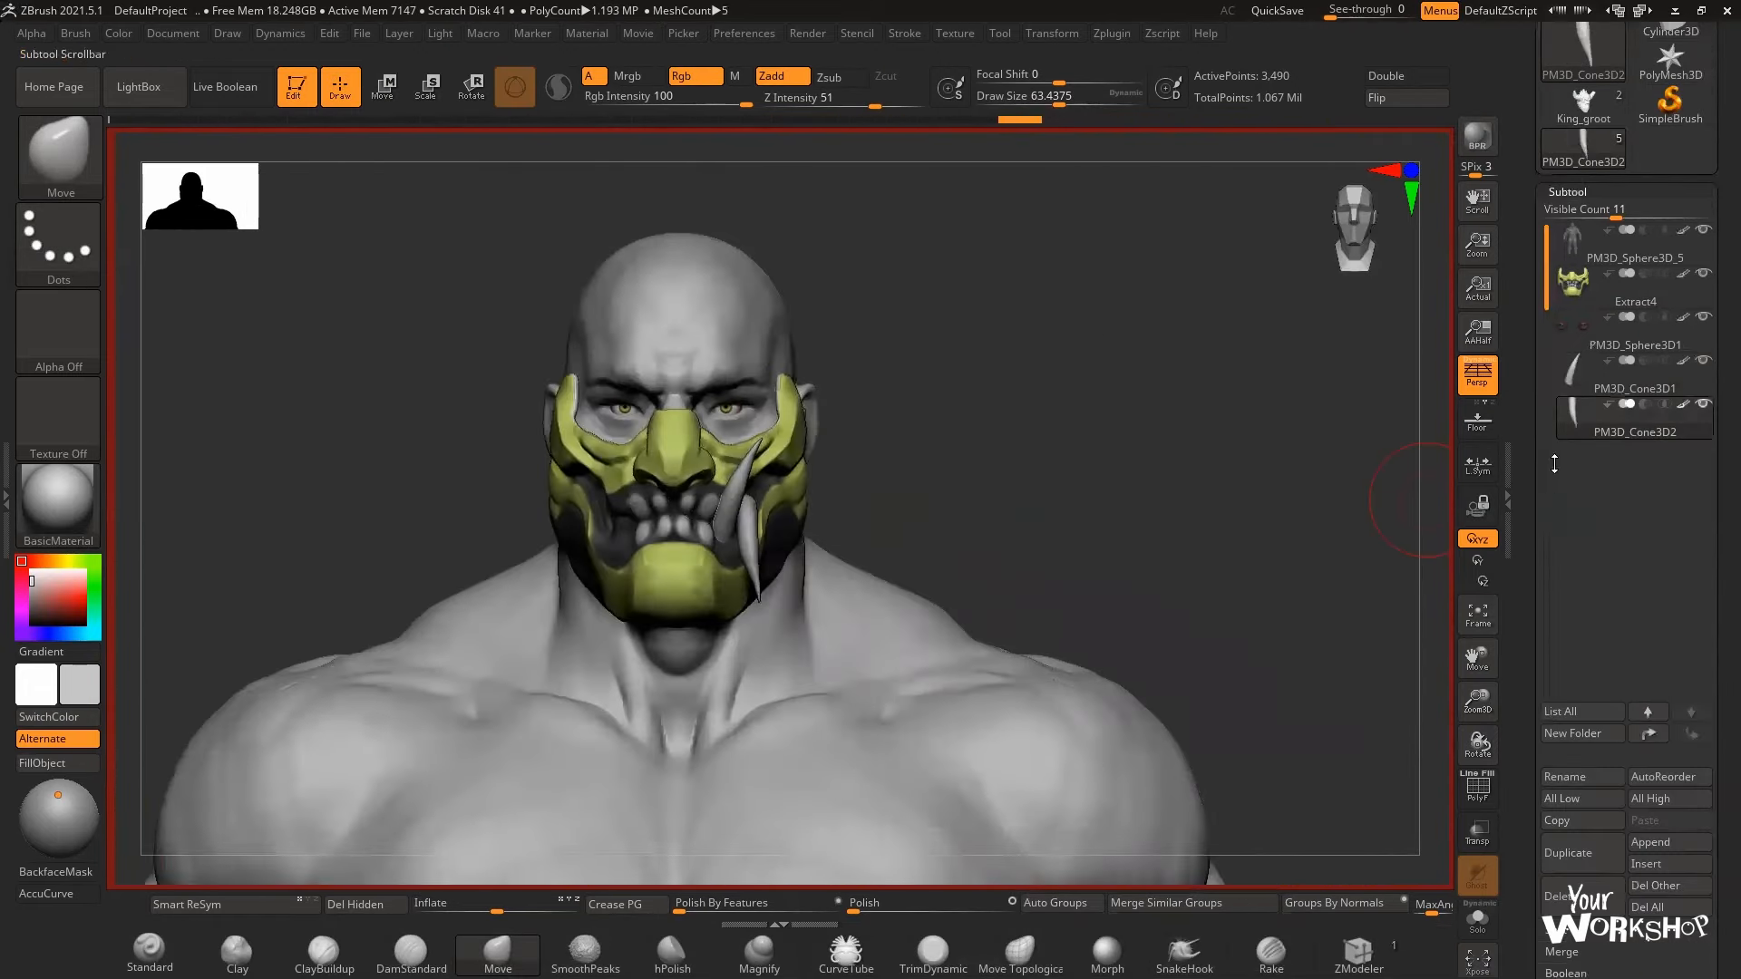
- Nudge the tusk pair and the mask's outer temple edge inward with the Move brush
{"action": "key", "text": "a"}
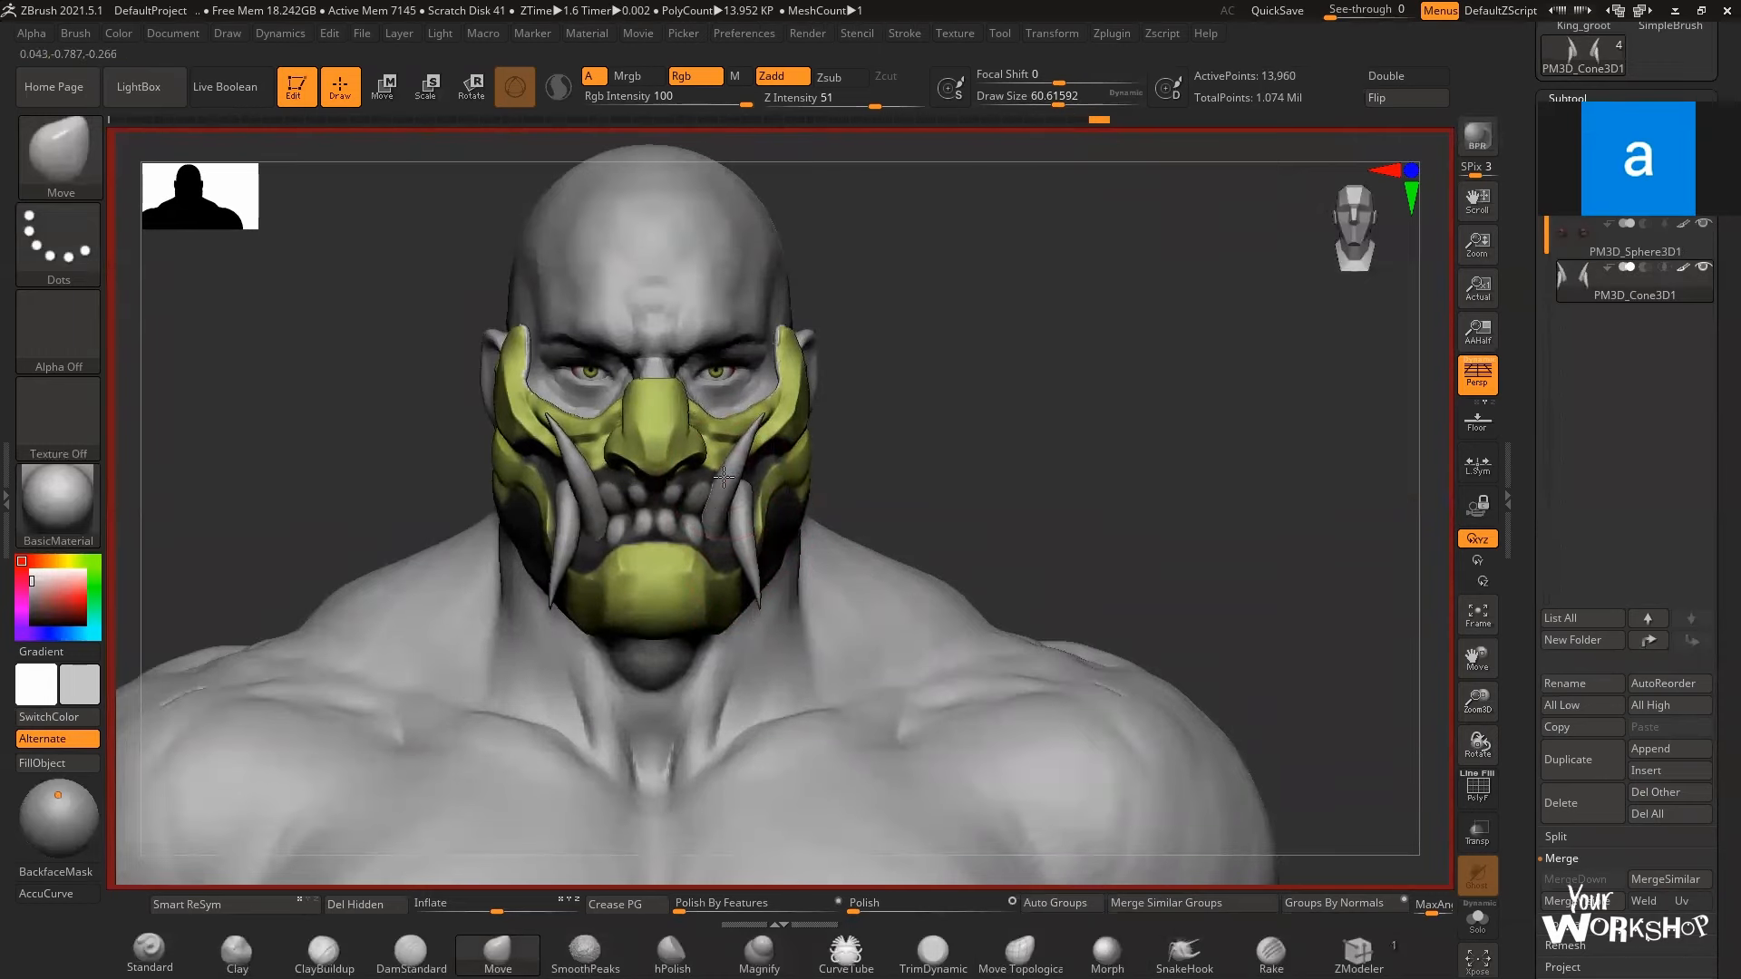
{"action": "left_click_drag", "start_coordinate": [724, 477], "coordinate": [721, 475]}
{"action": "left_click", "coordinate": [796, 370], "text": "alt"}
{"action": "left_click_drag", "start_coordinate": [800, 359], "coordinate": [790, 357]}
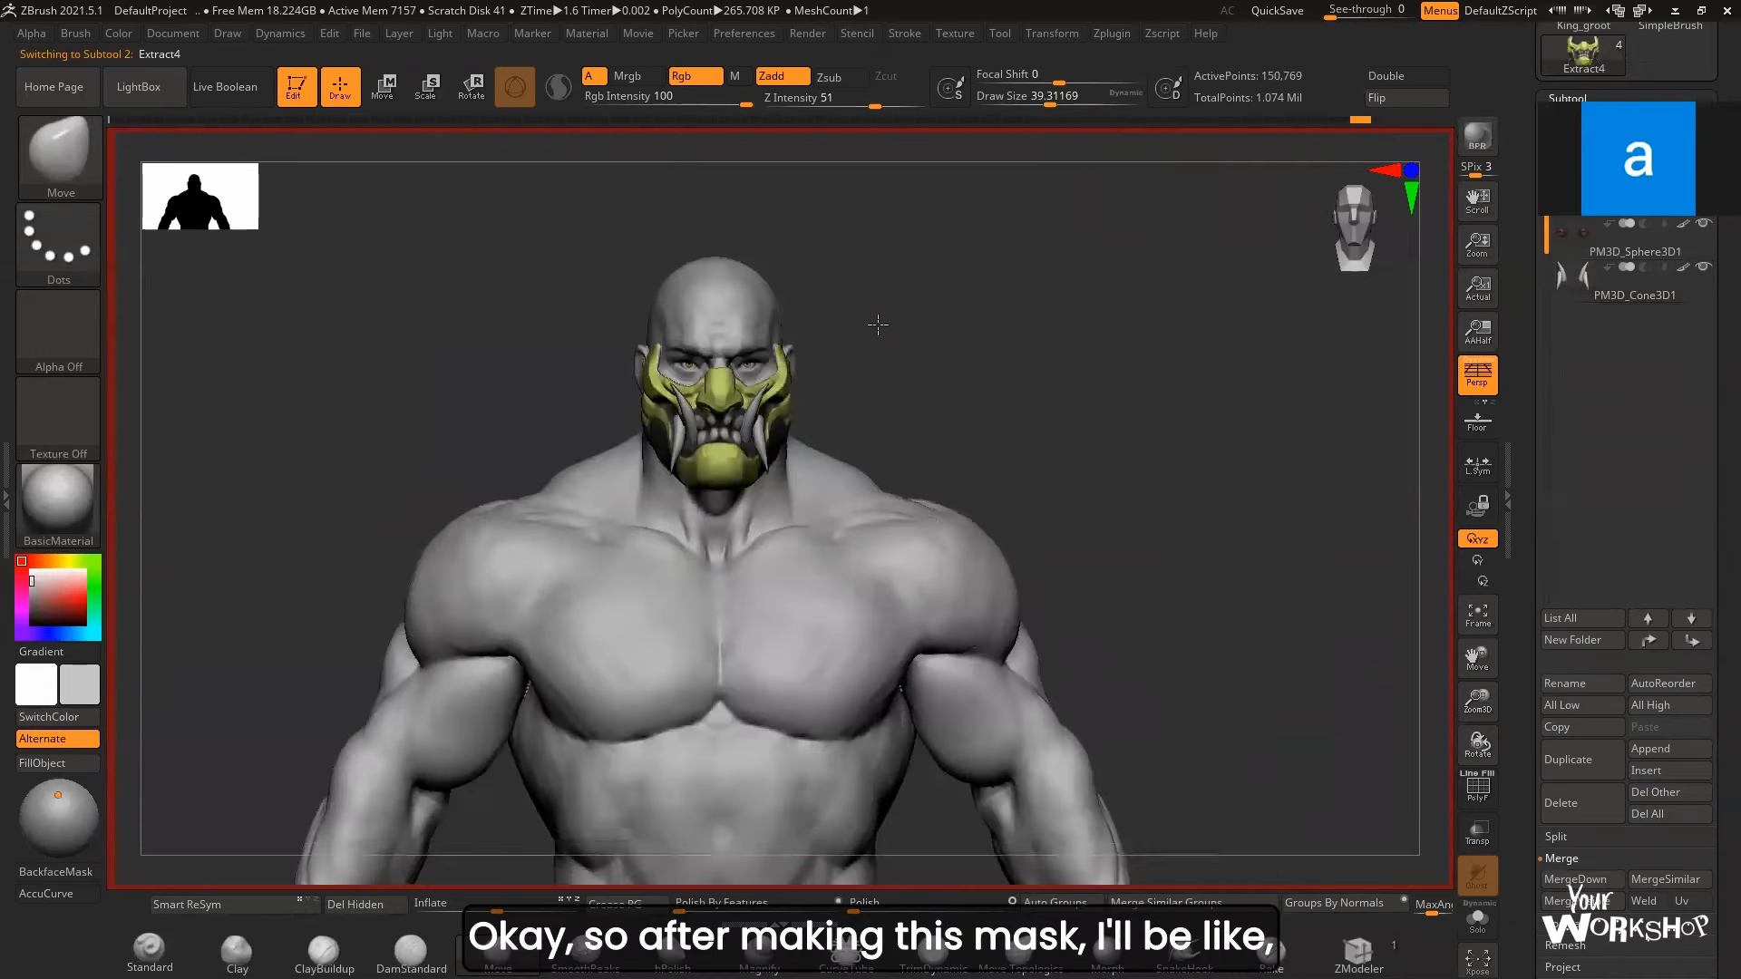
- Examine from the side how the mask sits against the ear, jaw and neck, with the draw size at about 48
{"action": "left_click_drag", "start_coordinate": [941, 316], "coordinate": [954, 322]}
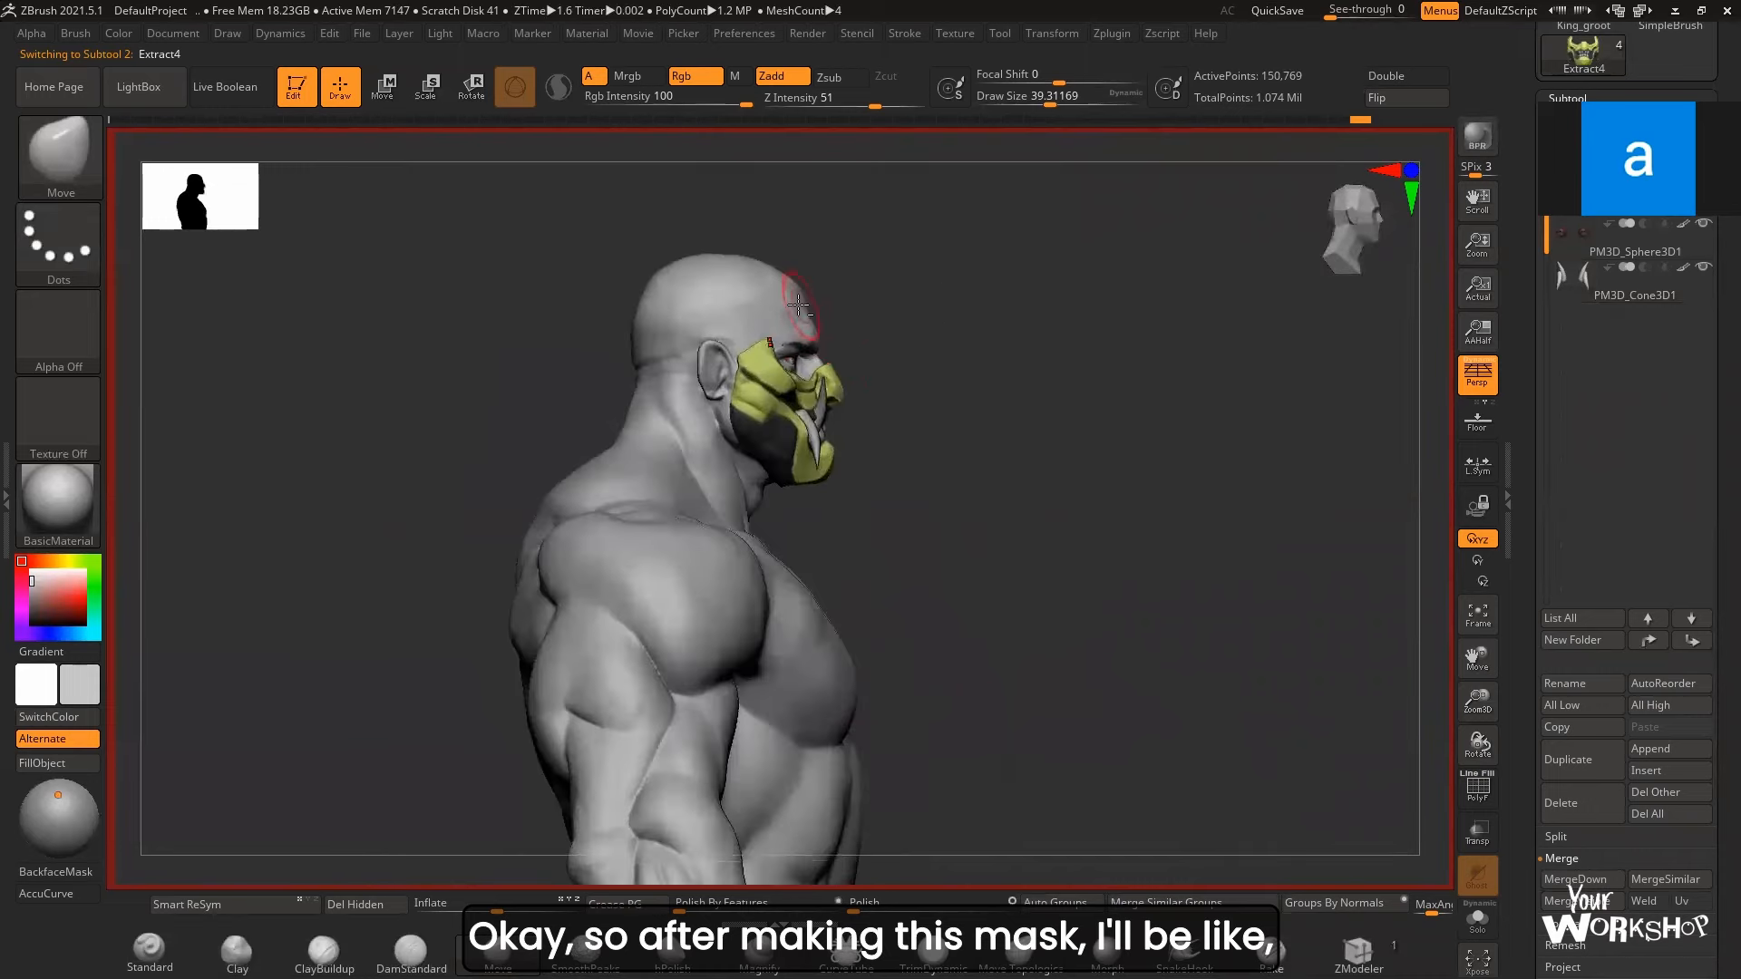
{"action": "mouse_move", "coordinate": [910, 296]}
{"action": "left_mouse_down", "text": "alt"}
{"action": "mouse_move", "coordinate": [991, 365]}
{"action": "mouse_move", "coordinate": [925, 367]}
{"action": "left_mouse_up", "text": "alt"}
{"action": "key", "text": "space"}
{"action": "left_click_drag", "start_coordinate": [719, 427], "coordinate": [729, 426]}
{"action": "left_click", "coordinate": [729, 426], "text": "alt"}
{"action": "right_click_drag", "start_coordinate": [773, 399], "coordinate": [860, 387]}
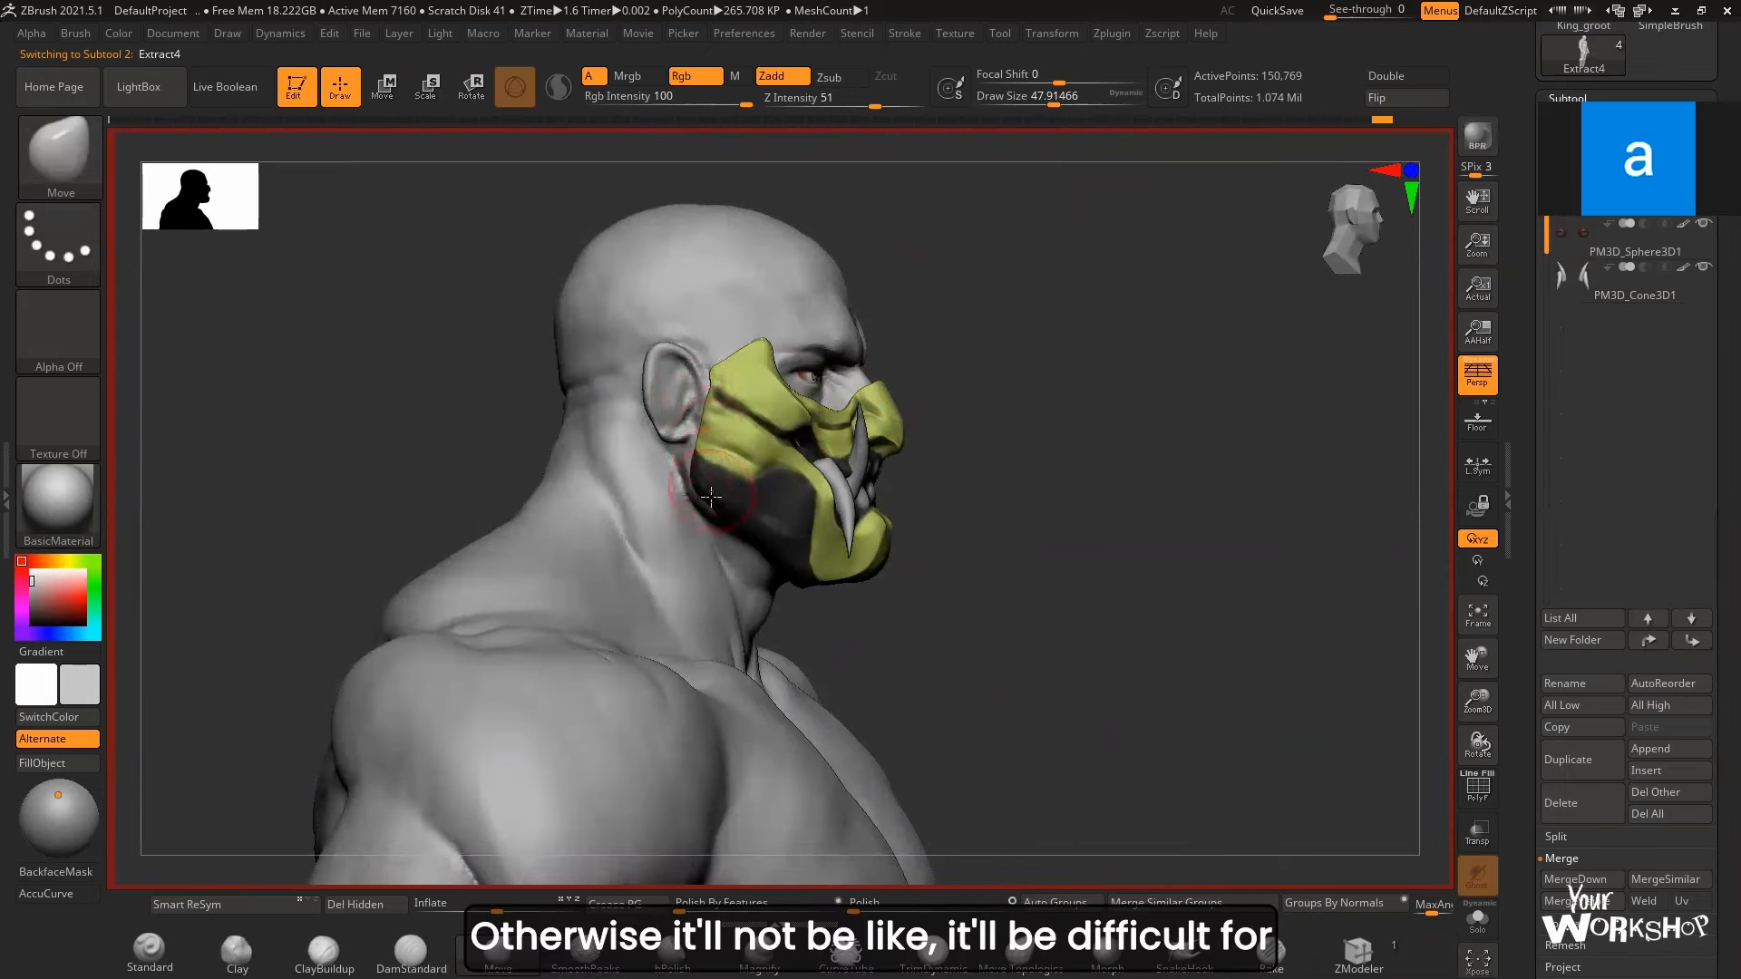
{"action": "right_click_drag", "start_coordinate": [781, 505], "coordinate": [789, 544]}
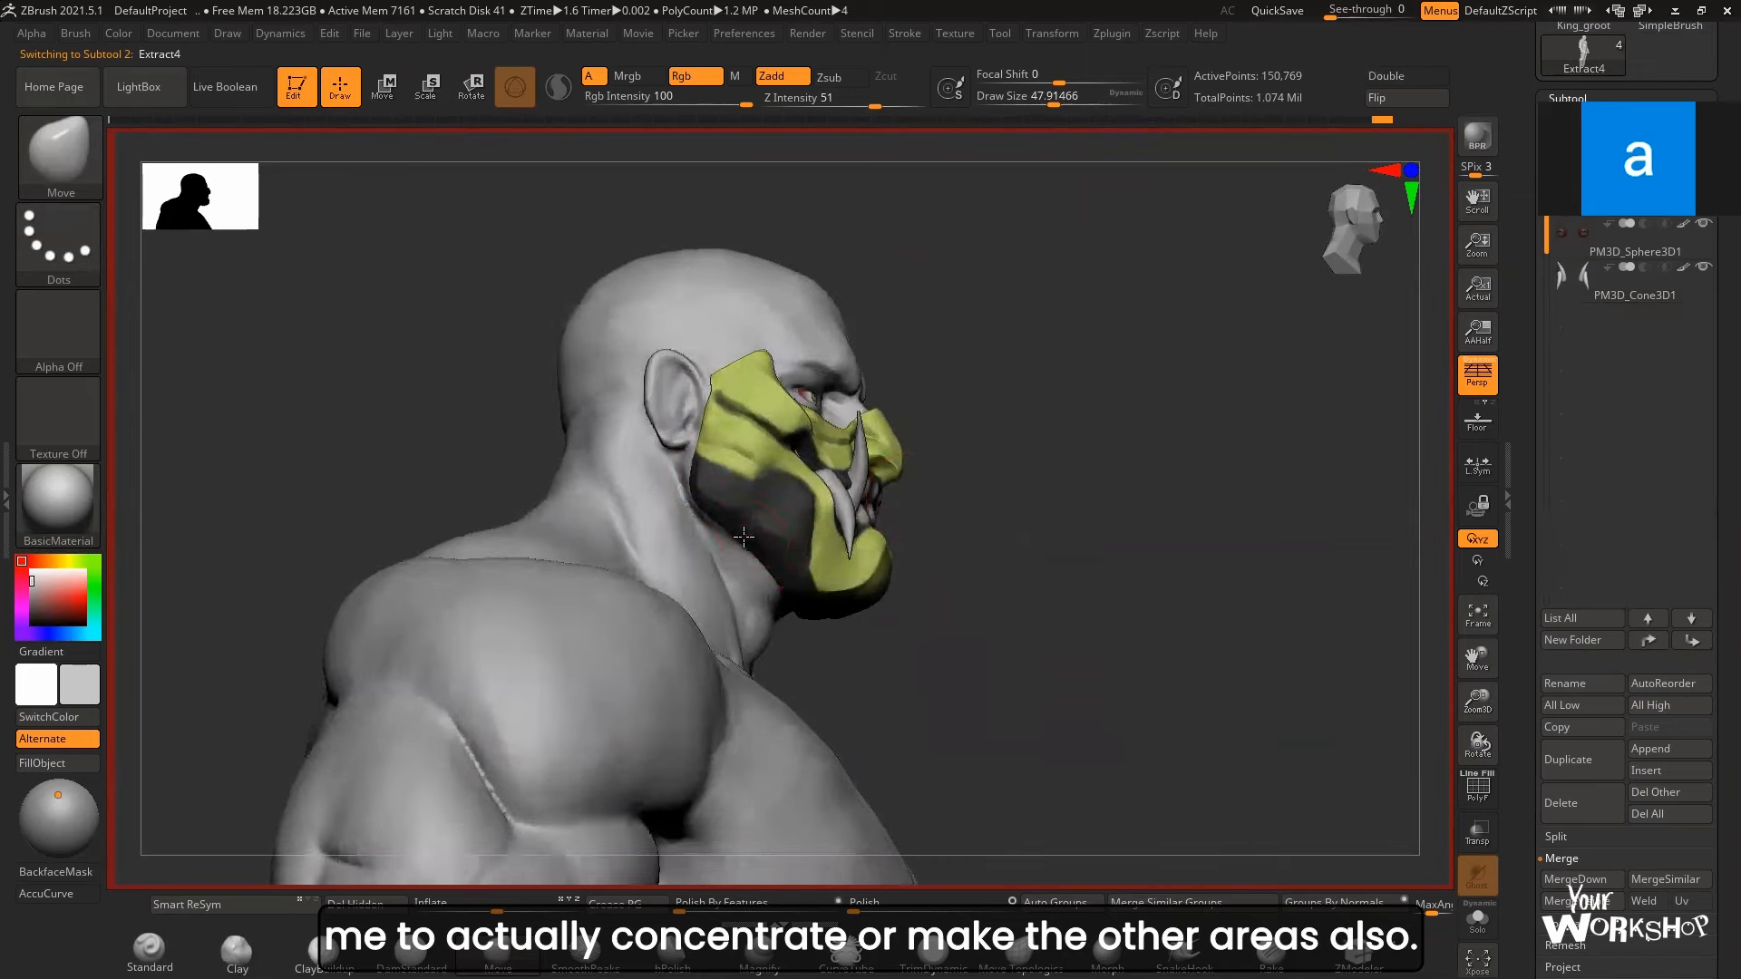
{"action": "right_click_drag", "start_coordinate": [972, 490], "coordinate": [965, 359], "text": "ctrl"}
- Make the body the active subtool and examine the head and shoulders from the front and three-quarter views
{"action": "left_click", "coordinate": [756, 414], "text": "alt"}
{"action": "mouse_move", "coordinate": [964, 359]}
{"action": "right_mouse_down", "text": "ctrl"}
{"action": "mouse_move", "coordinate": [961, 308]}
{"action": "mouse_move", "coordinate": [963, 341]}
{"action": "right_mouse_up", "text": "ctrl"}
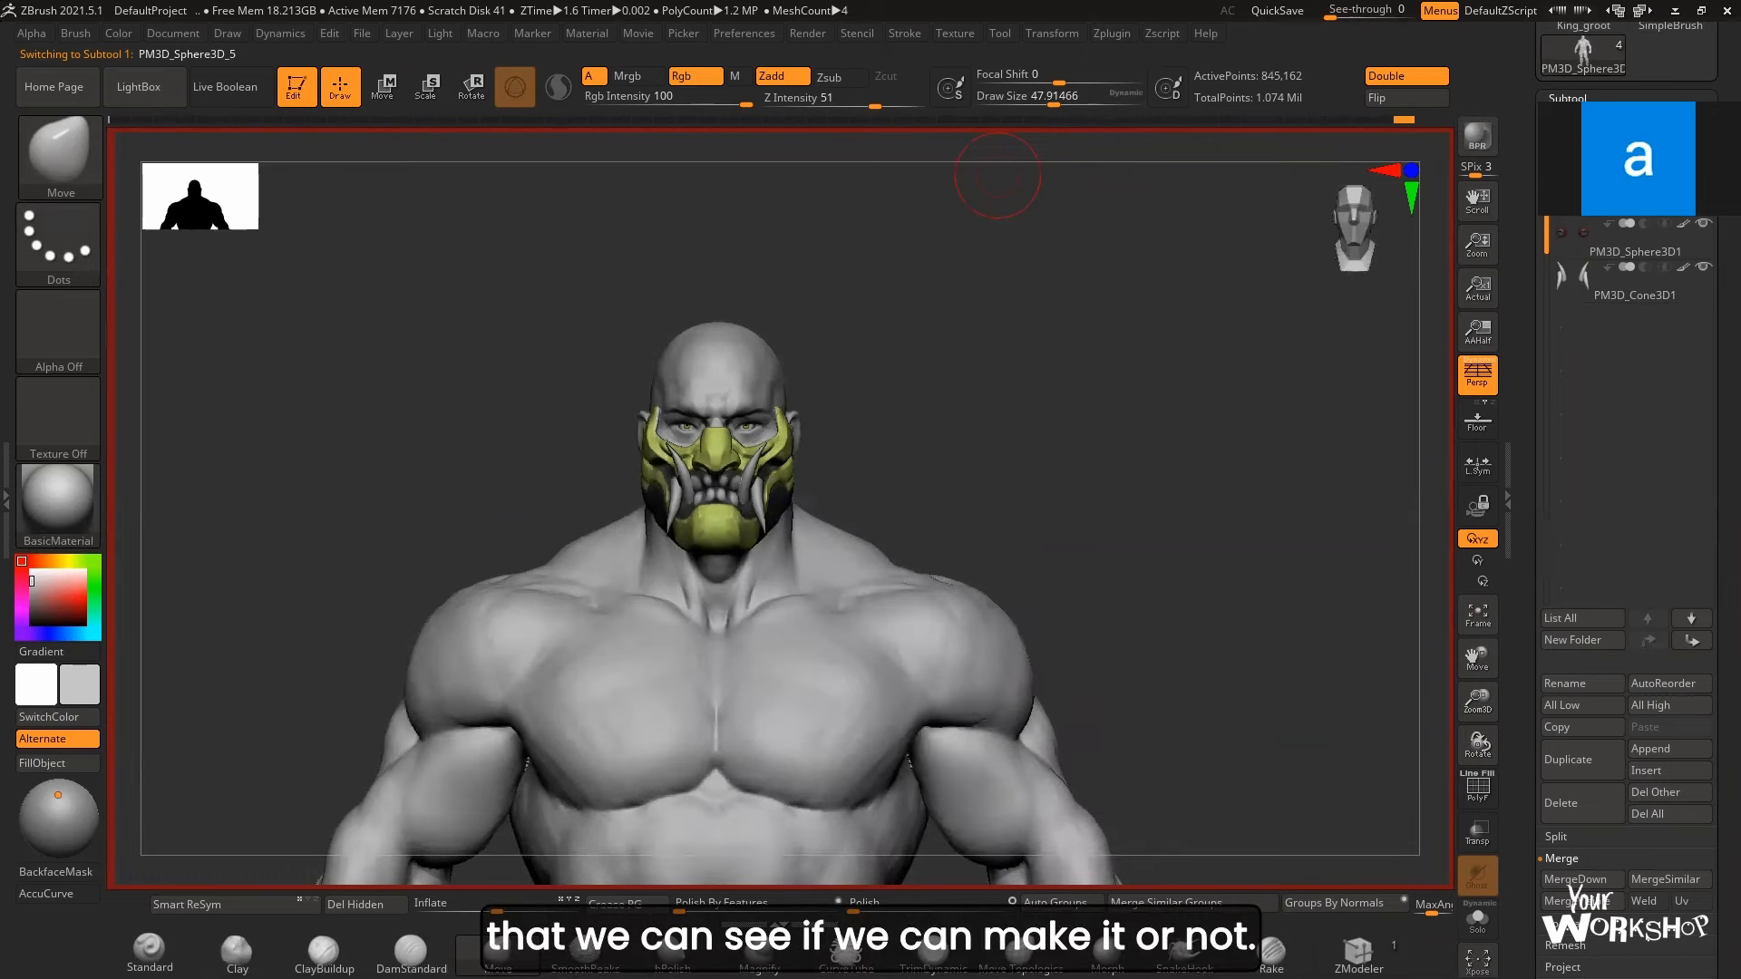
{"action": "right_click_drag", "start_coordinate": [1070, 380], "coordinate": [1008, 364]}
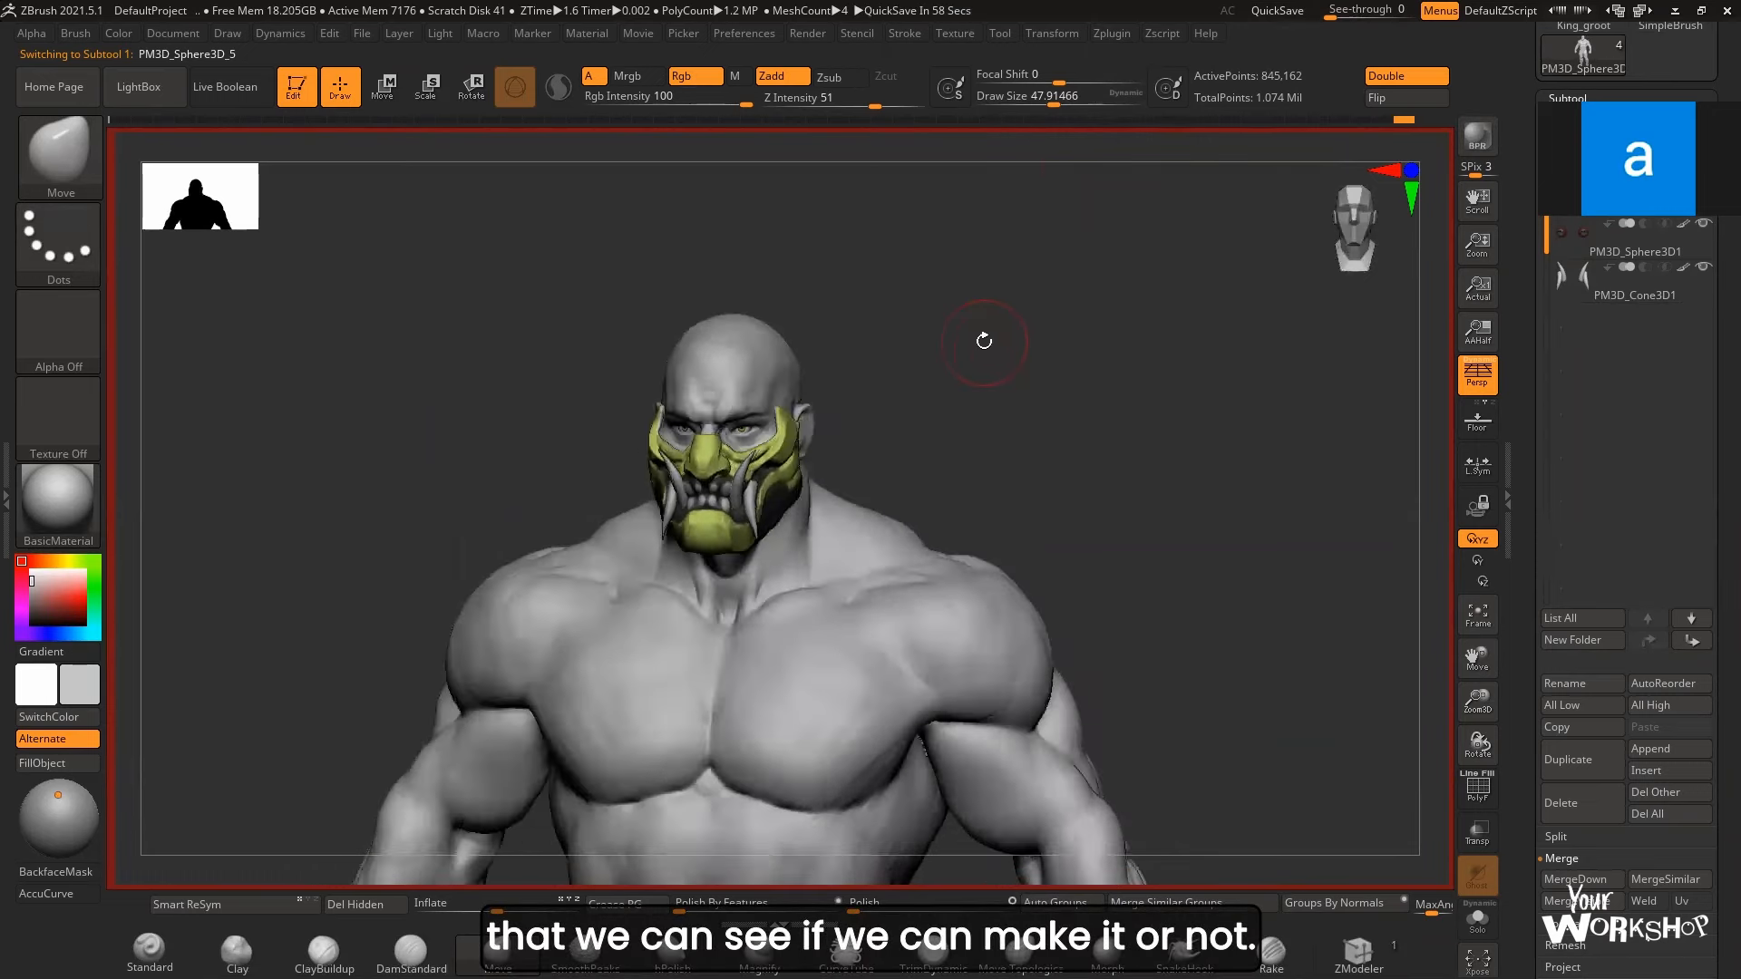
{"action": "key", "text": "space"}
{"action": "left_click_drag", "start_coordinate": [985, 344], "coordinate": [963, 345]}
{"action": "right_click_drag", "start_coordinate": [880, 254], "coordinate": [943, 259]}
{"action": "right_click_drag", "start_coordinate": [943, 260], "coordinate": [999, 315], "text": "ctrl"}
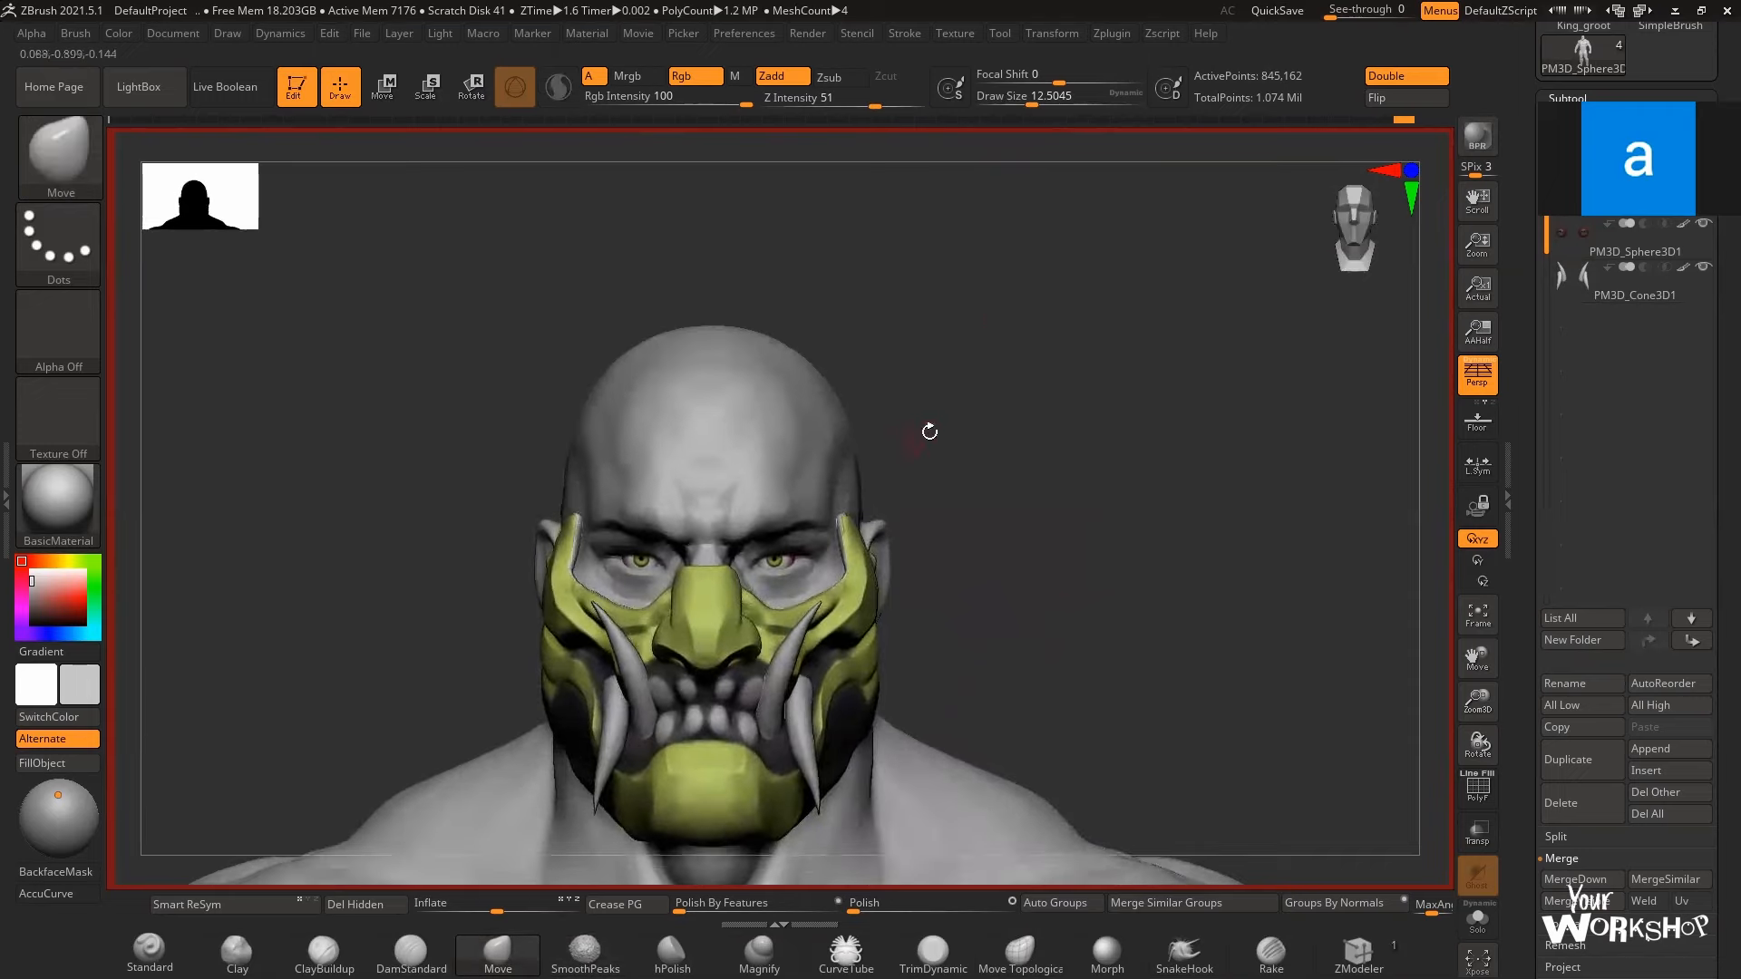
{"action": "mouse_move", "coordinate": [930, 432]}
{"action": "right_mouse_down"}
{"action": "mouse_move", "coordinate": [1010, 416]}
{"action": "mouse_move", "coordinate": [1014, 381]}
{"action": "right_mouse_up"}
{"action": "key", "text": "space"}
{"action": "mouse_move", "coordinate": [1013, 381]}
{"action": "right_mouse_down"}
{"action": "mouse_move", "coordinate": [971, 408]}
{"action": "mouse_move", "coordinate": [1065, 365]}
{"action": "right_mouse_up"}
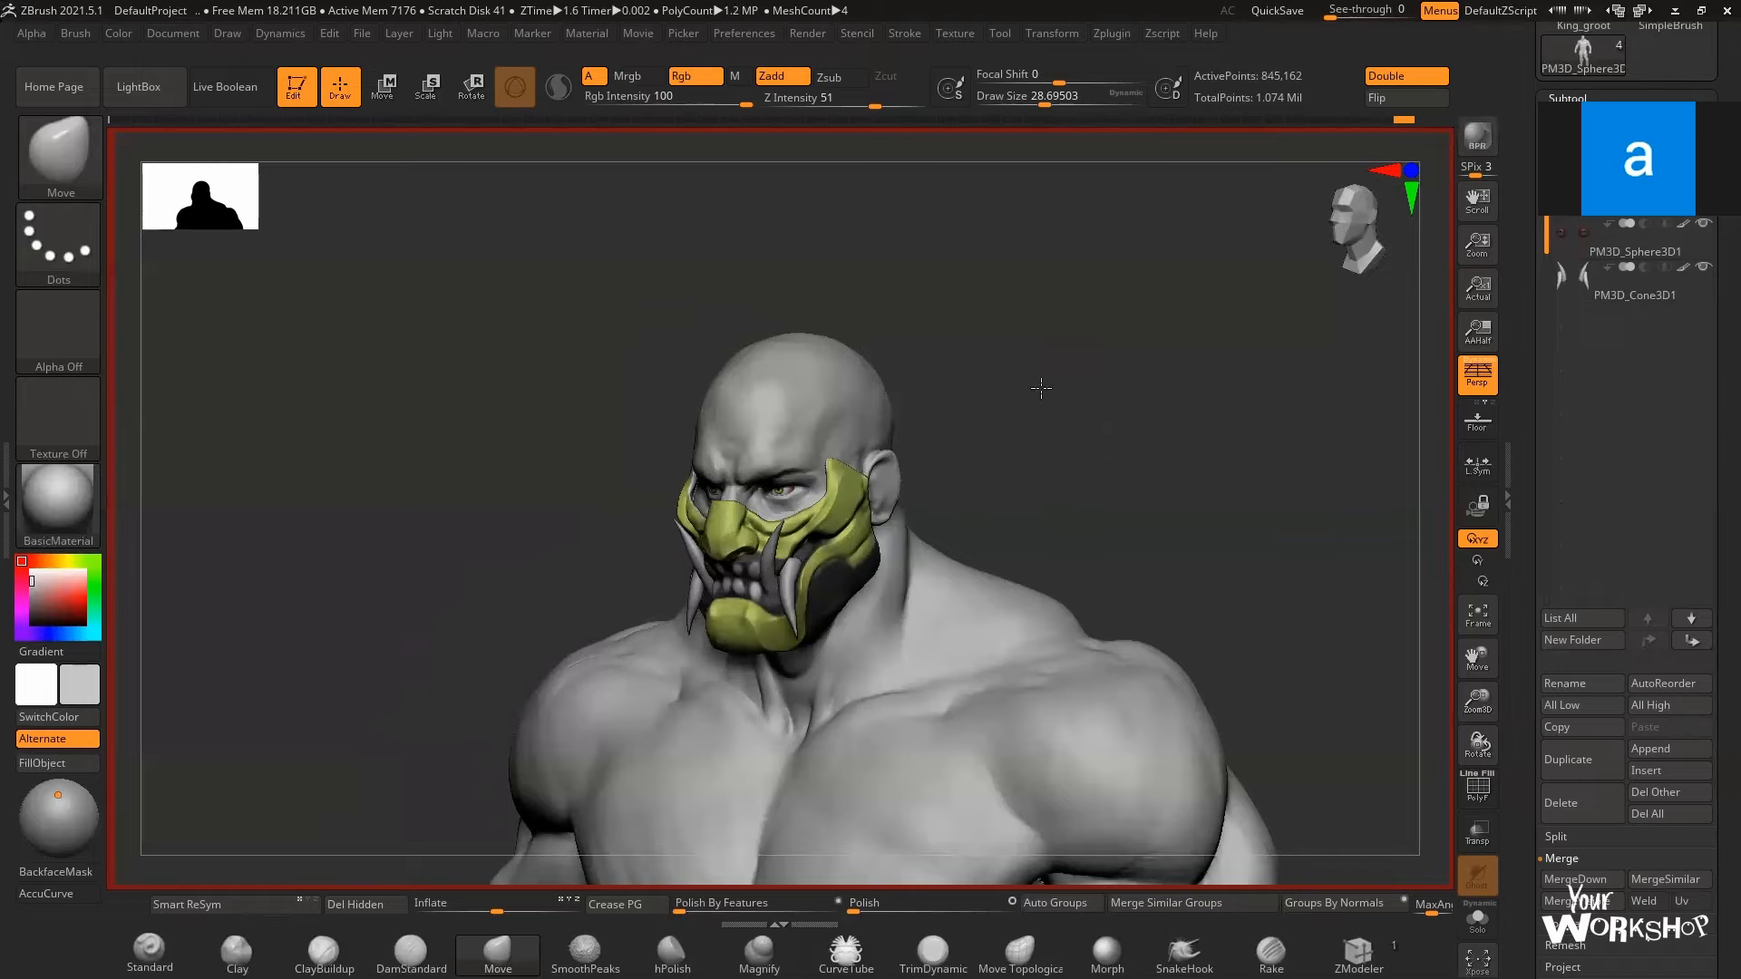
- Try drawing tubes on the scalp and temple with the CurveTube brush at draw sizes of about 29 and 18, undoing each
{"action": "mouse_move", "coordinate": [1041, 388]}
{"action": "left_mouse_down"}
{"action": "mouse_move", "coordinate": [1058, 397]}
{"action": "mouse_move", "coordinate": [1037, 412]}
{"action": "mouse_move", "coordinate": [1032, 361]}
{"action": "mouse_move", "coordinate": [1108, 377]}
{"action": "mouse_move", "coordinate": [1071, 388]}
{"action": "mouse_move", "coordinate": [1112, 363]}
{"action": "mouse_move", "coordinate": [1043, 471]}
{"action": "left_mouse_up"}
{"action": "left_click", "coordinate": [846, 950]}
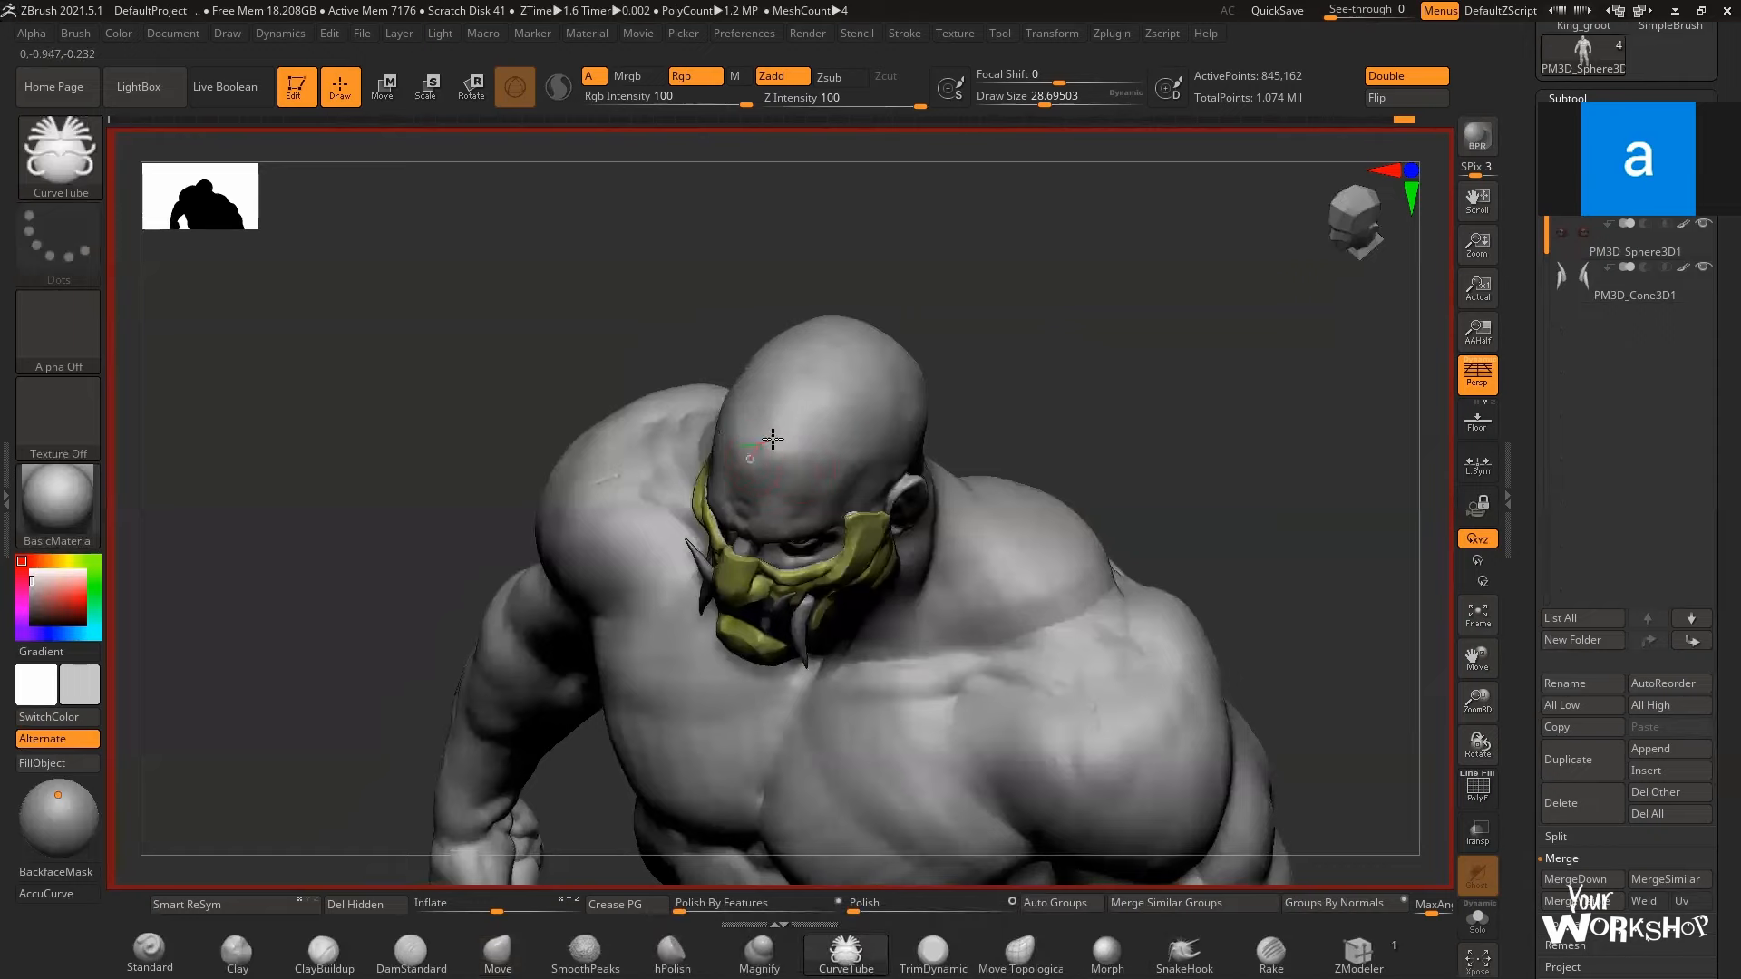
{"action": "left_click_drag", "start_coordinate": [941, 246], "coordinate": [946, 242]}
{"action": "left_click_drag", "start_coordinate": [982, 257], "coordinate": [1049, 269]}
{"action": "key", "text": "ctrl+z"}
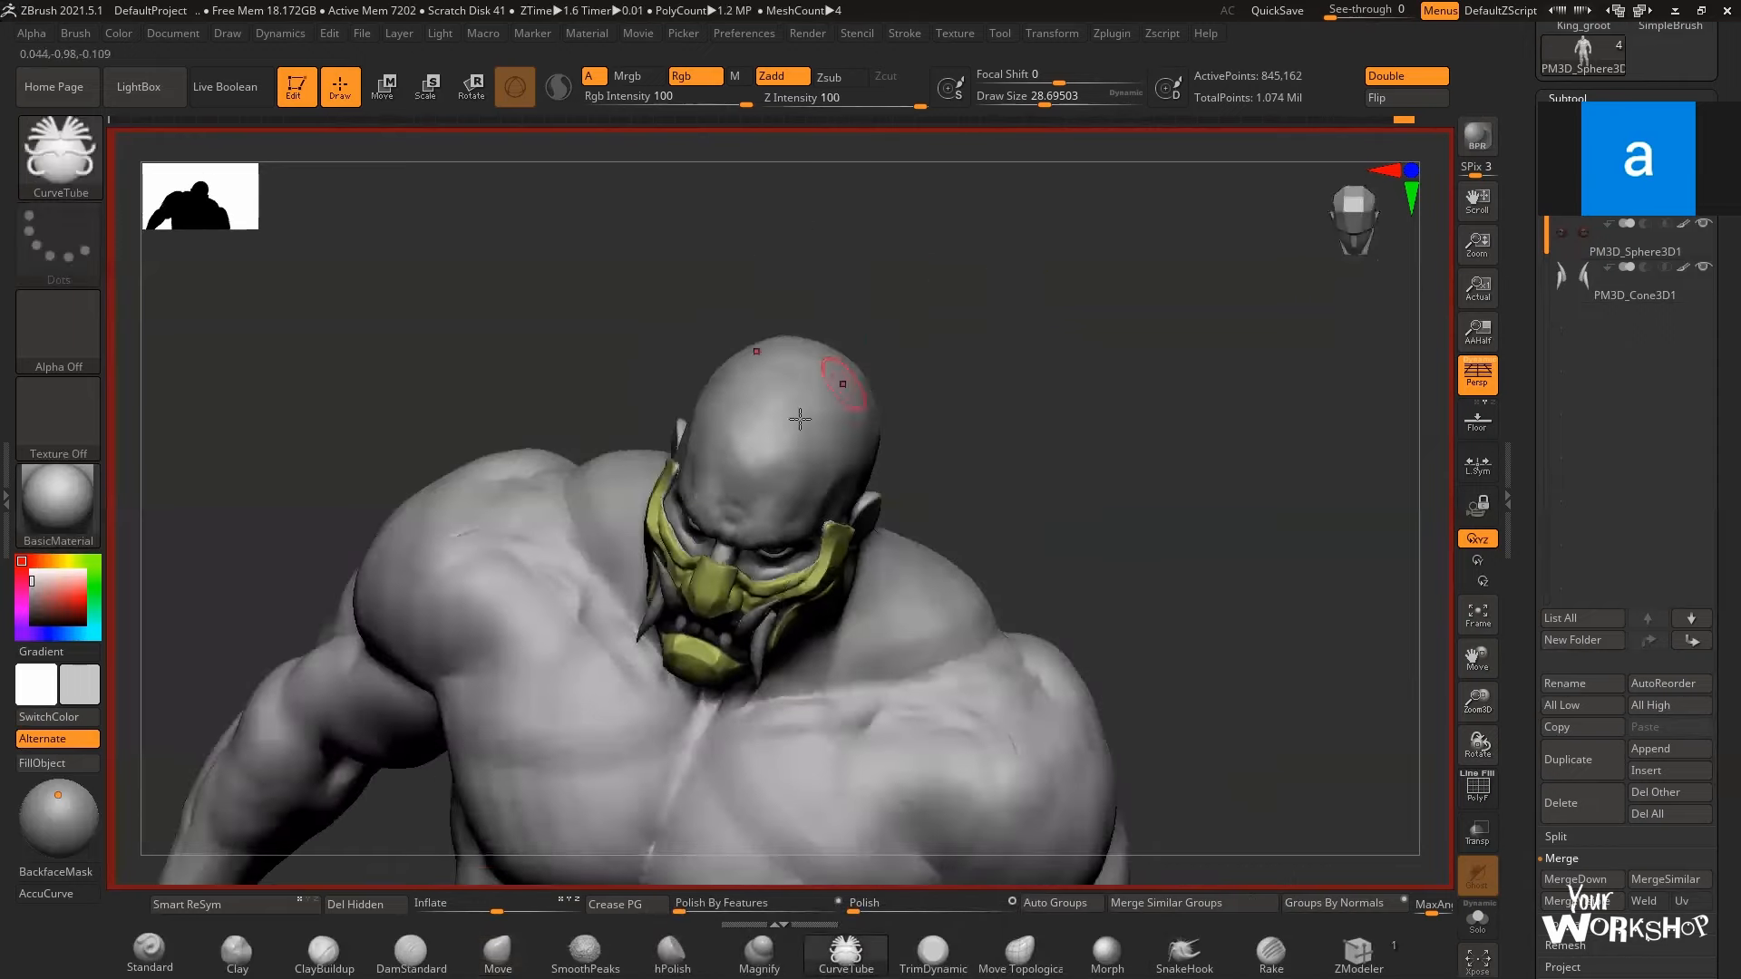
{"action": "mouse_move", "coordinate": [950, 339]}
{"action": "left_mouse_down"}
{"action": "mouse_move", "coordinate": [834, 506]}
{"action": "mouse_move", "coordinate": [851, 517]}
{"action": "left_mouse_up"}
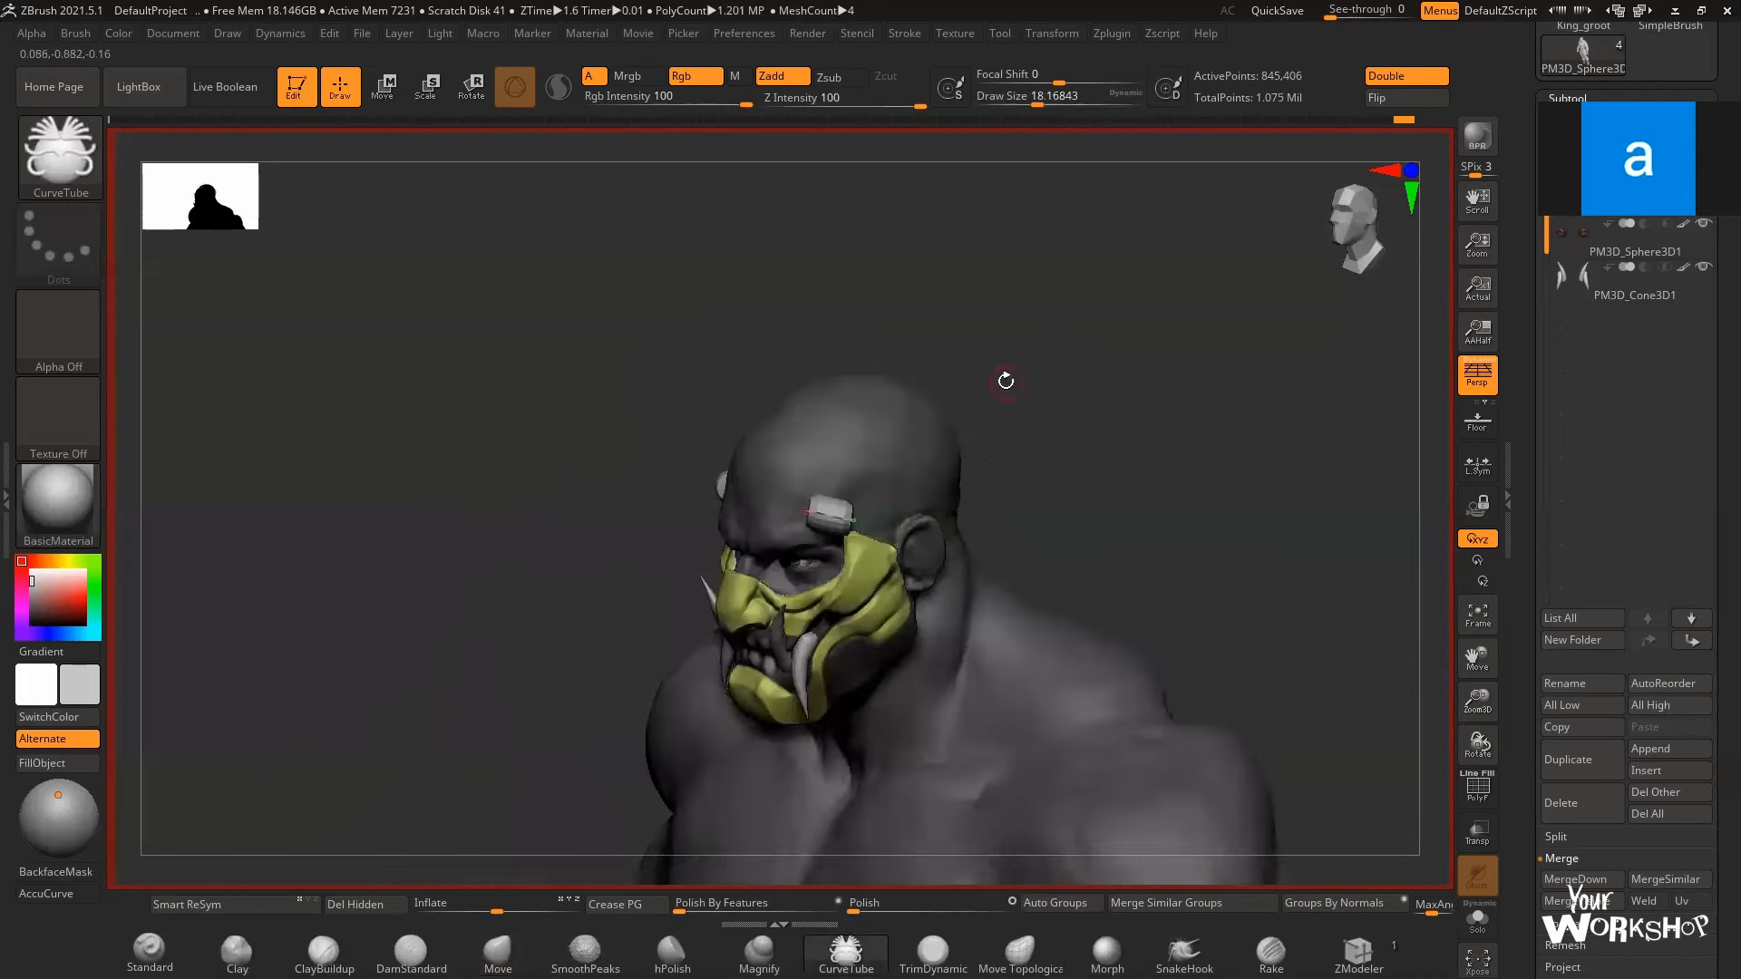
{"action": "left_click_drag", "start_coordinate": [1073, 361], "coordinate": [1023, 350]}
{"action": "key", "text": "ctrl+z"}
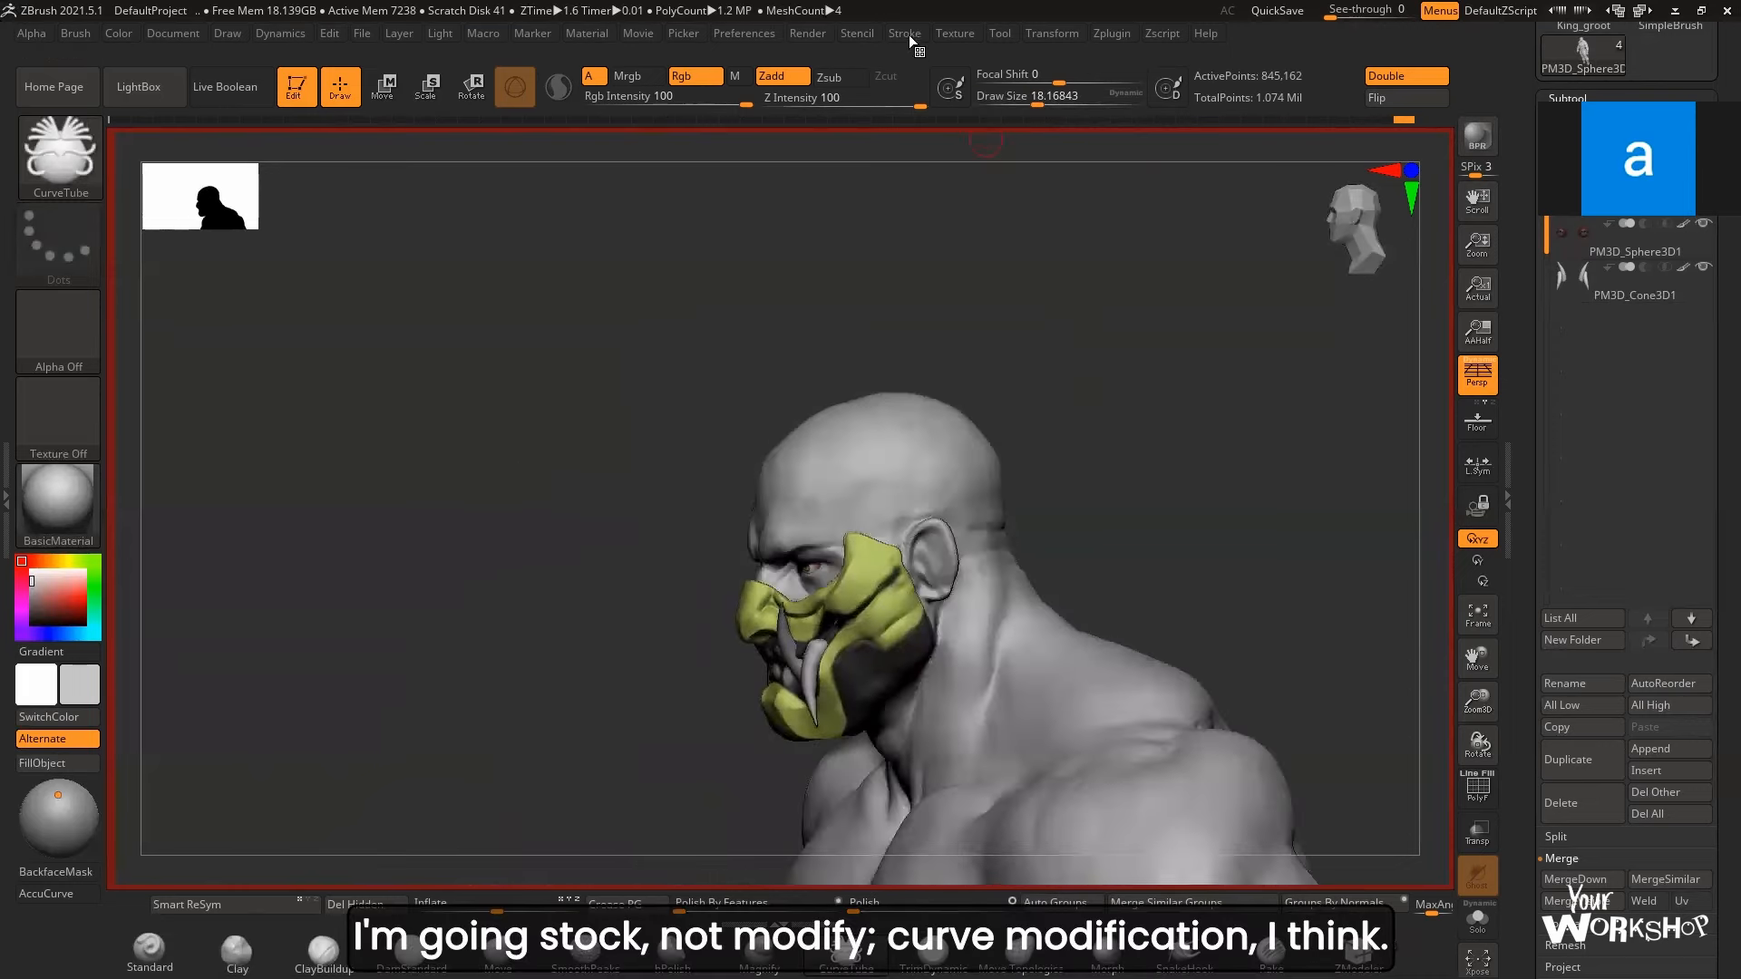
- Enable Size in the CurveTube brush's Curve Modifiers and shape the Curve Falloff into a central hump tapering to both ends
{"action": "left_click", "coordinate": [907, 34]}
{"action": "key", "text": "shift"}
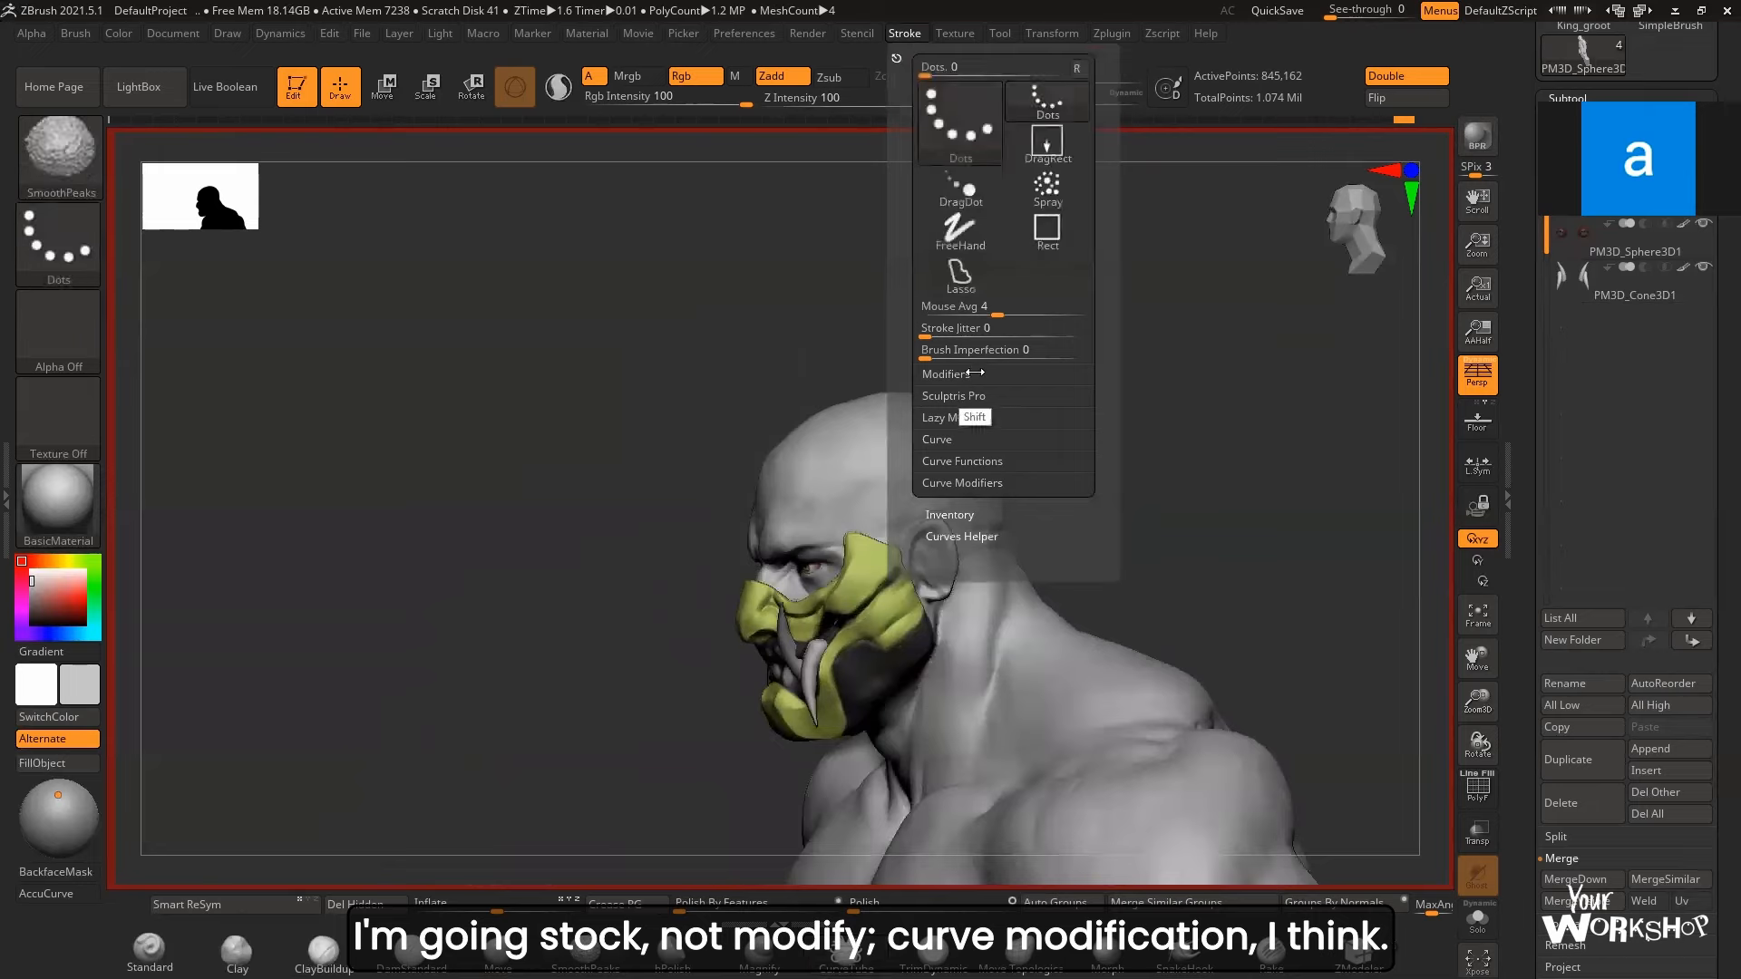
{"action": "left_click", "coordinate": [976, 463], "text": "shift"}
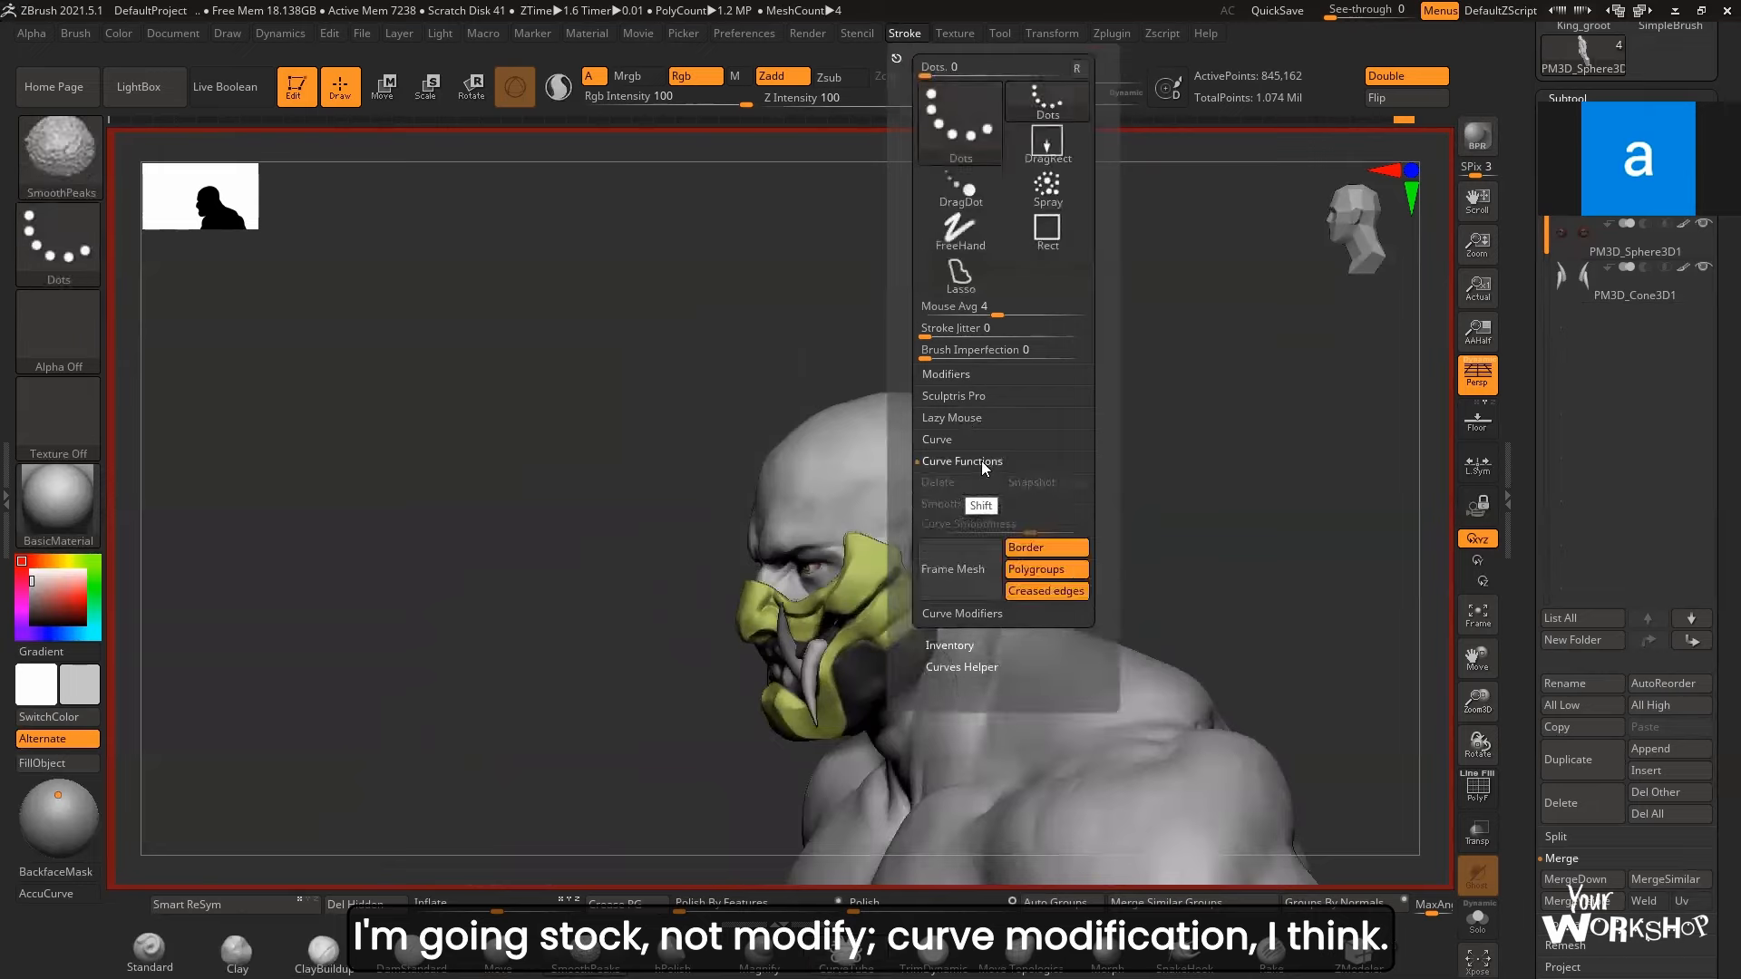
{"action": "left_click", "coordinate": [978, 462], "text": "shift"}
{"action": "left_click", "coordinate": [976, 480], "text": "shift"}
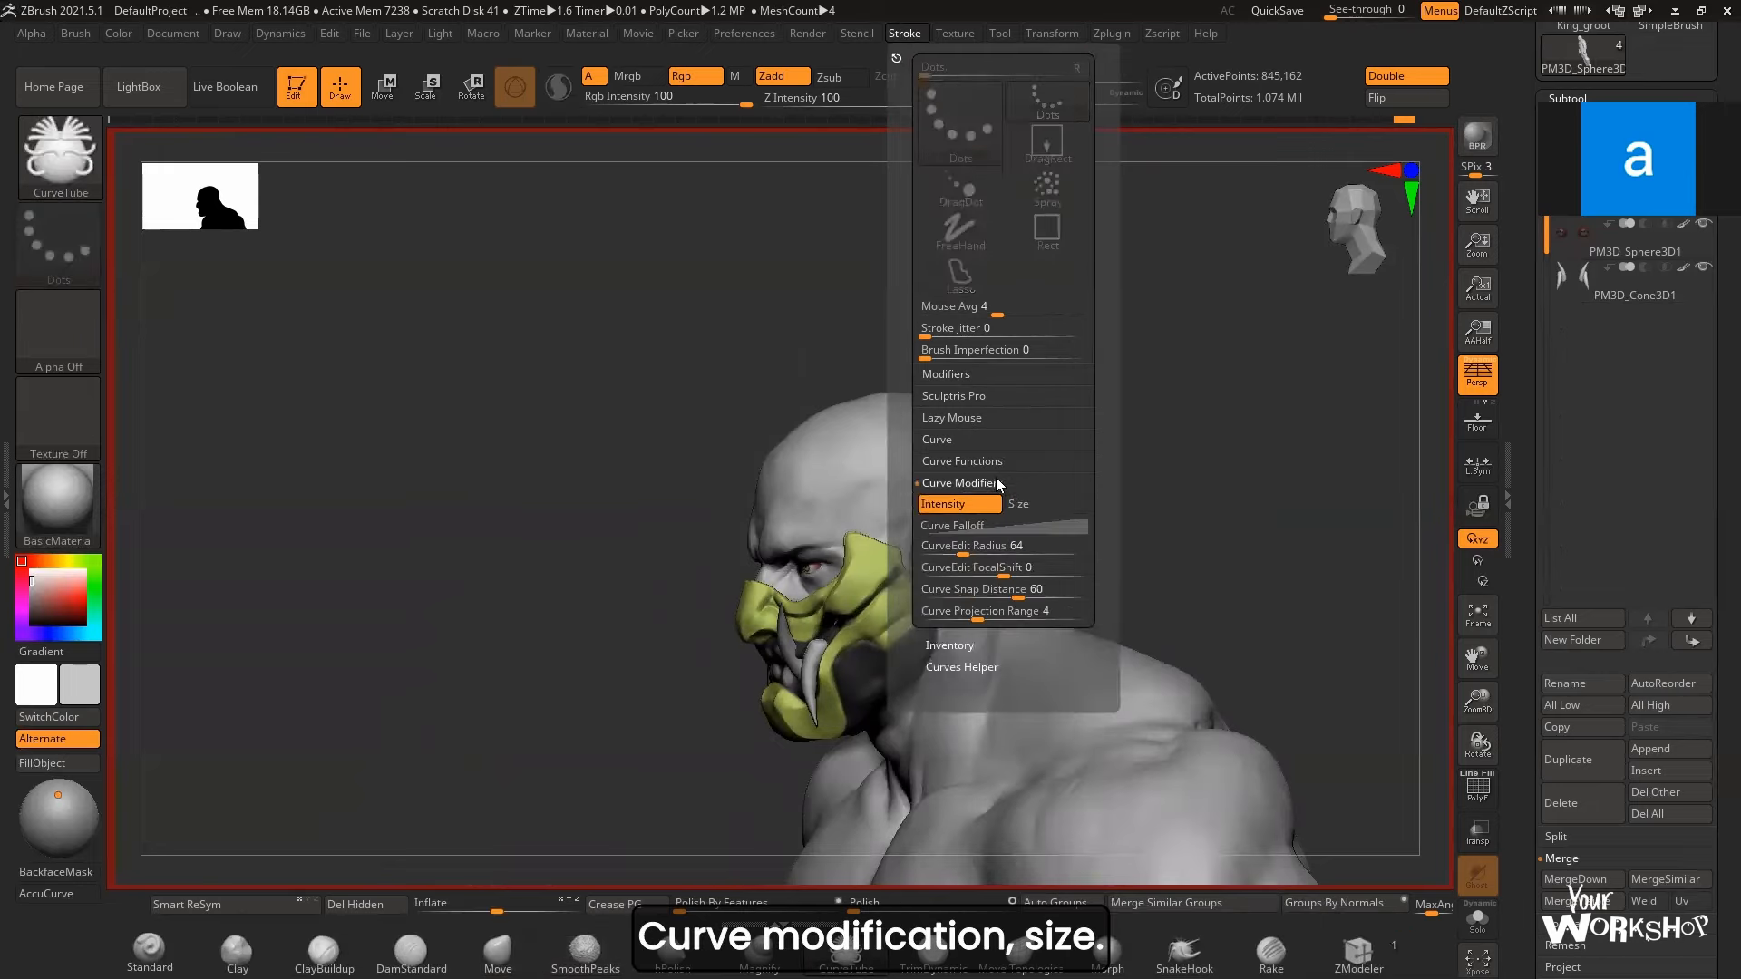
{"action": "left_click", "coordinate": [1028, 505]}
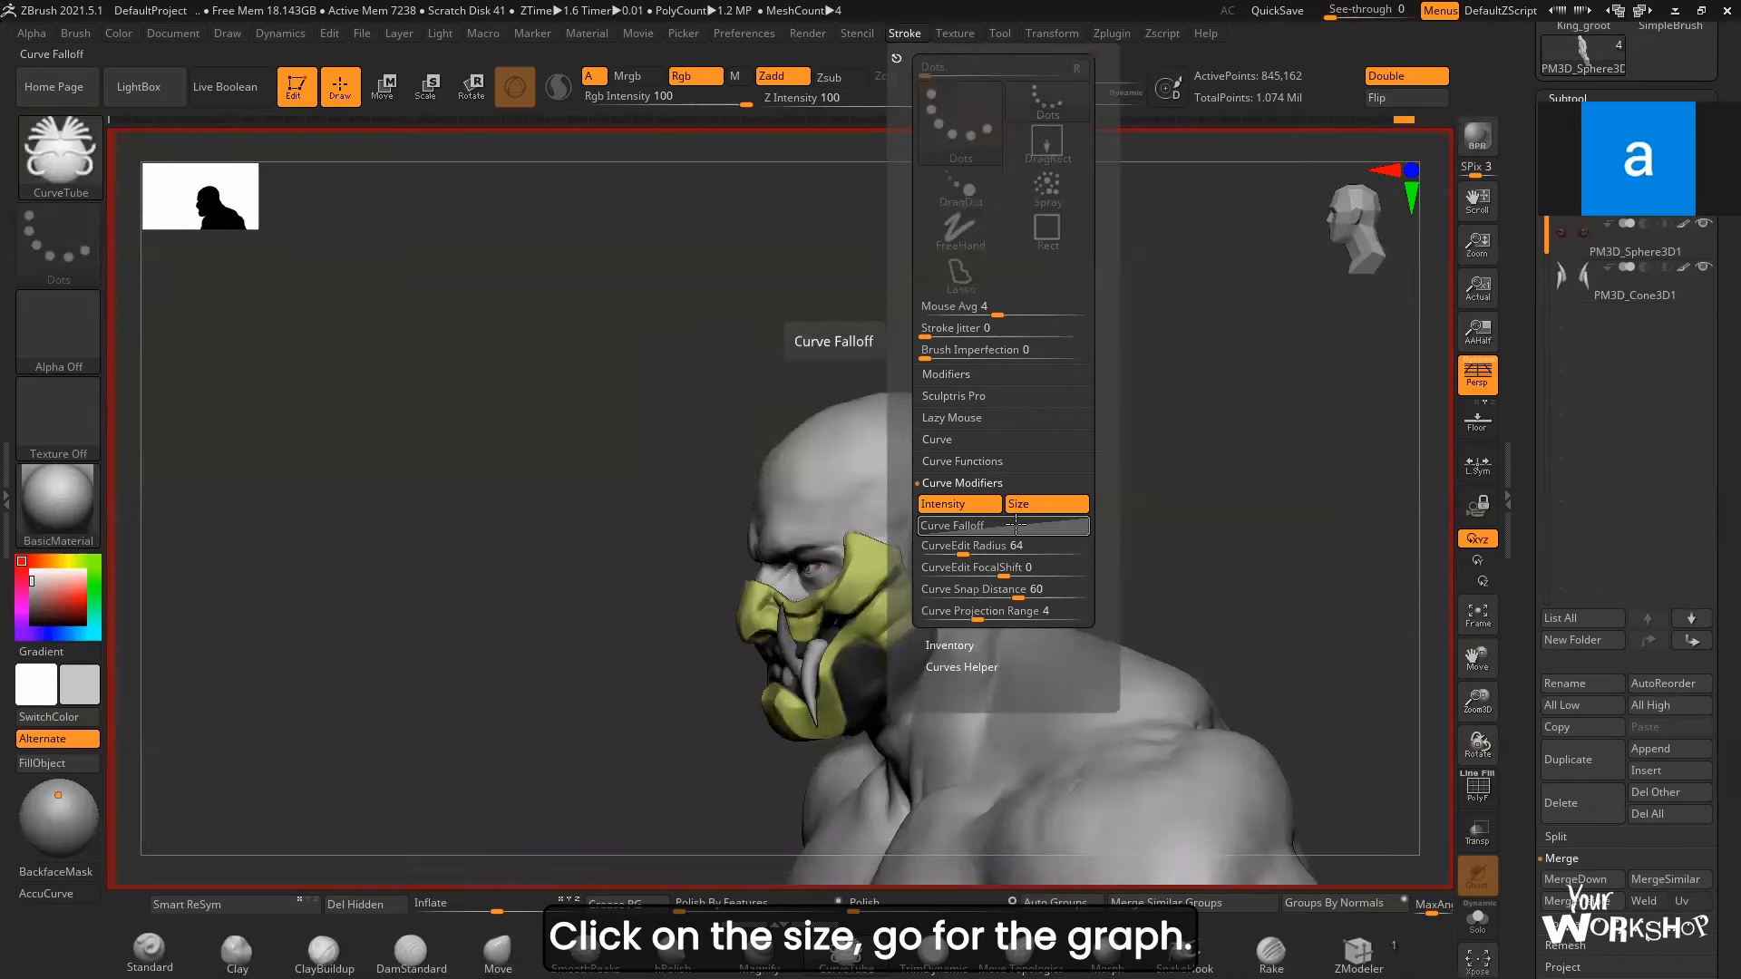
{"action": "left_click", "coordinate": [997, 526]}
{"action": "left_click", "coordinate": [994, 616]}
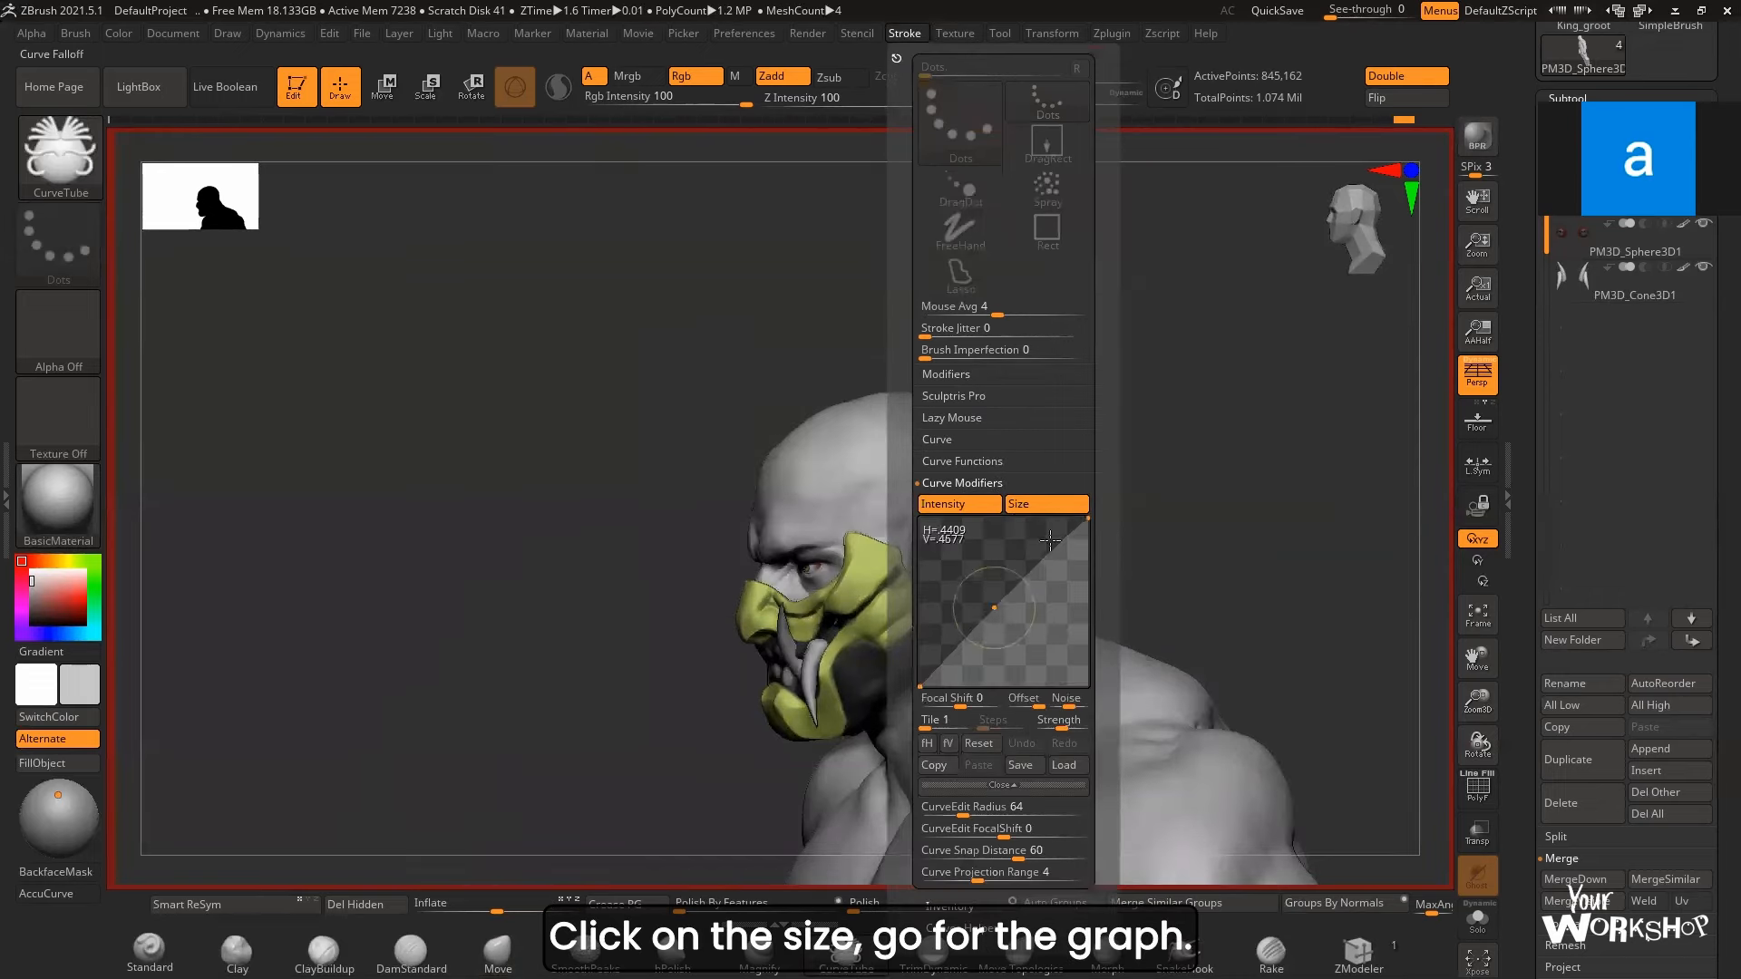
{"action": "left_click_drag", "start_coordinate": [1087, 520], "coordinate": [1086, 694]}
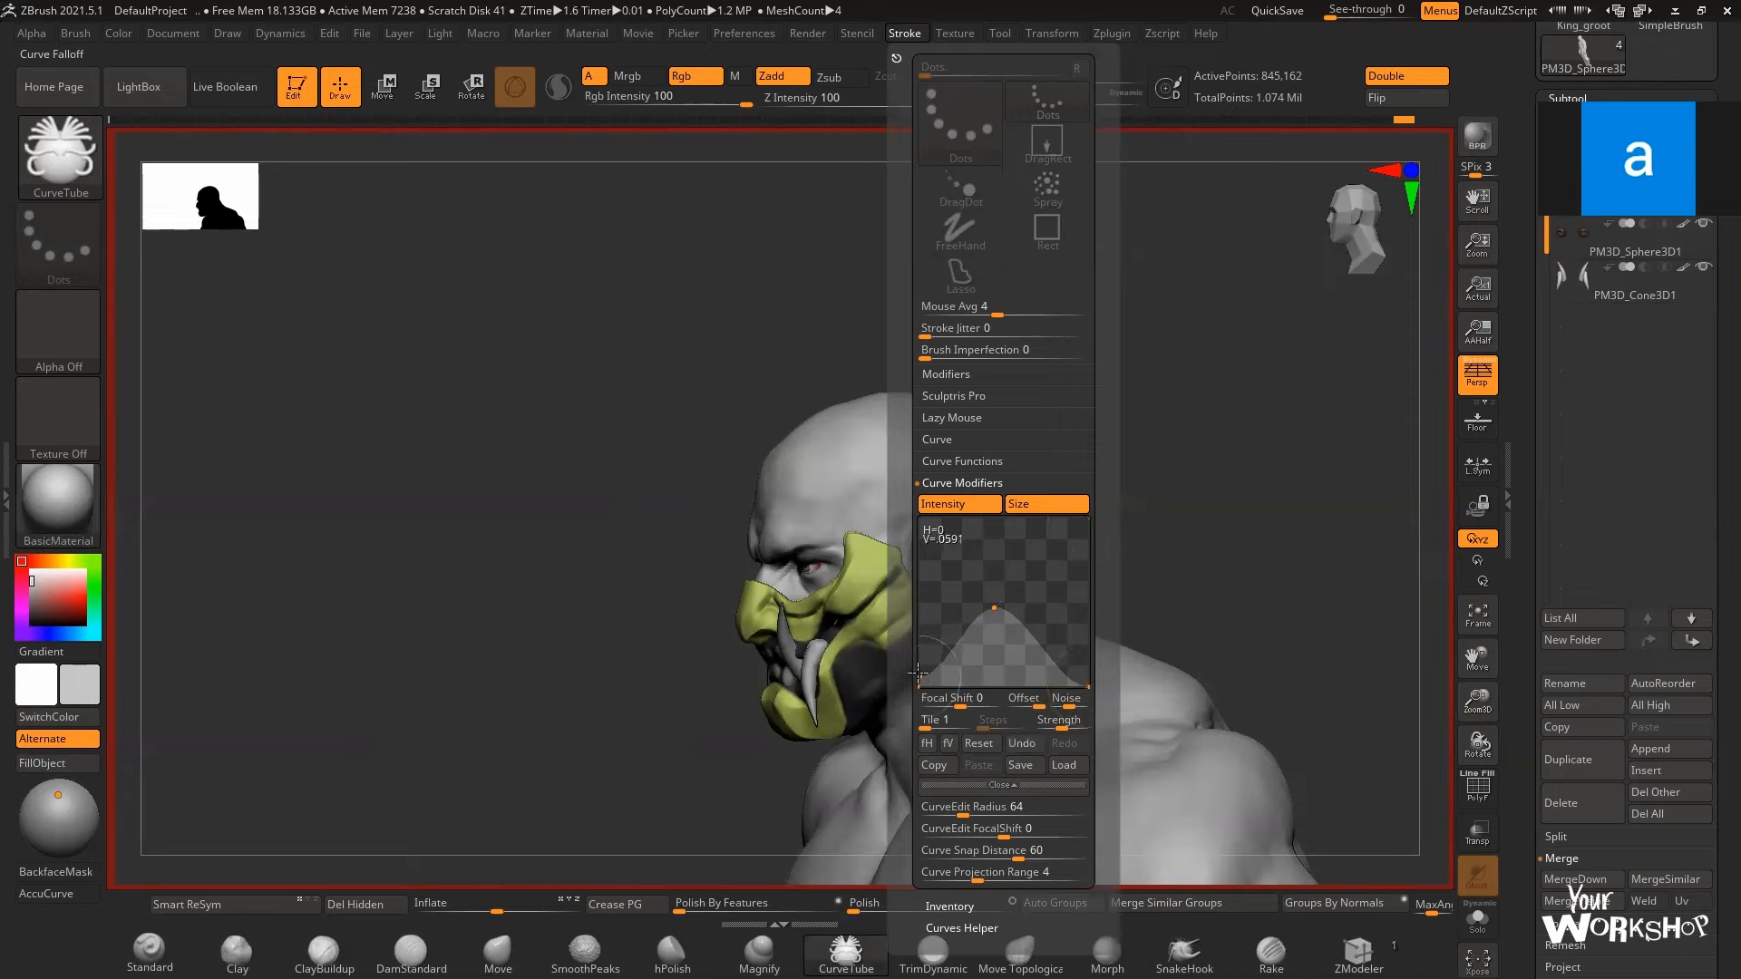
- Draw a tapered tube along the side of the head above the ear with CurveTube at a draw size of about 39
{"action": "mouse_move", "coordinate": [1083, 385]}
{"action": "left_mouse_down"}
{"action": "mouse_move", "coordinate": [1104, 379]}
{"action": "mouse_move", "coordinate": [1031, 404]}
{"action": "left_mouse_up"}
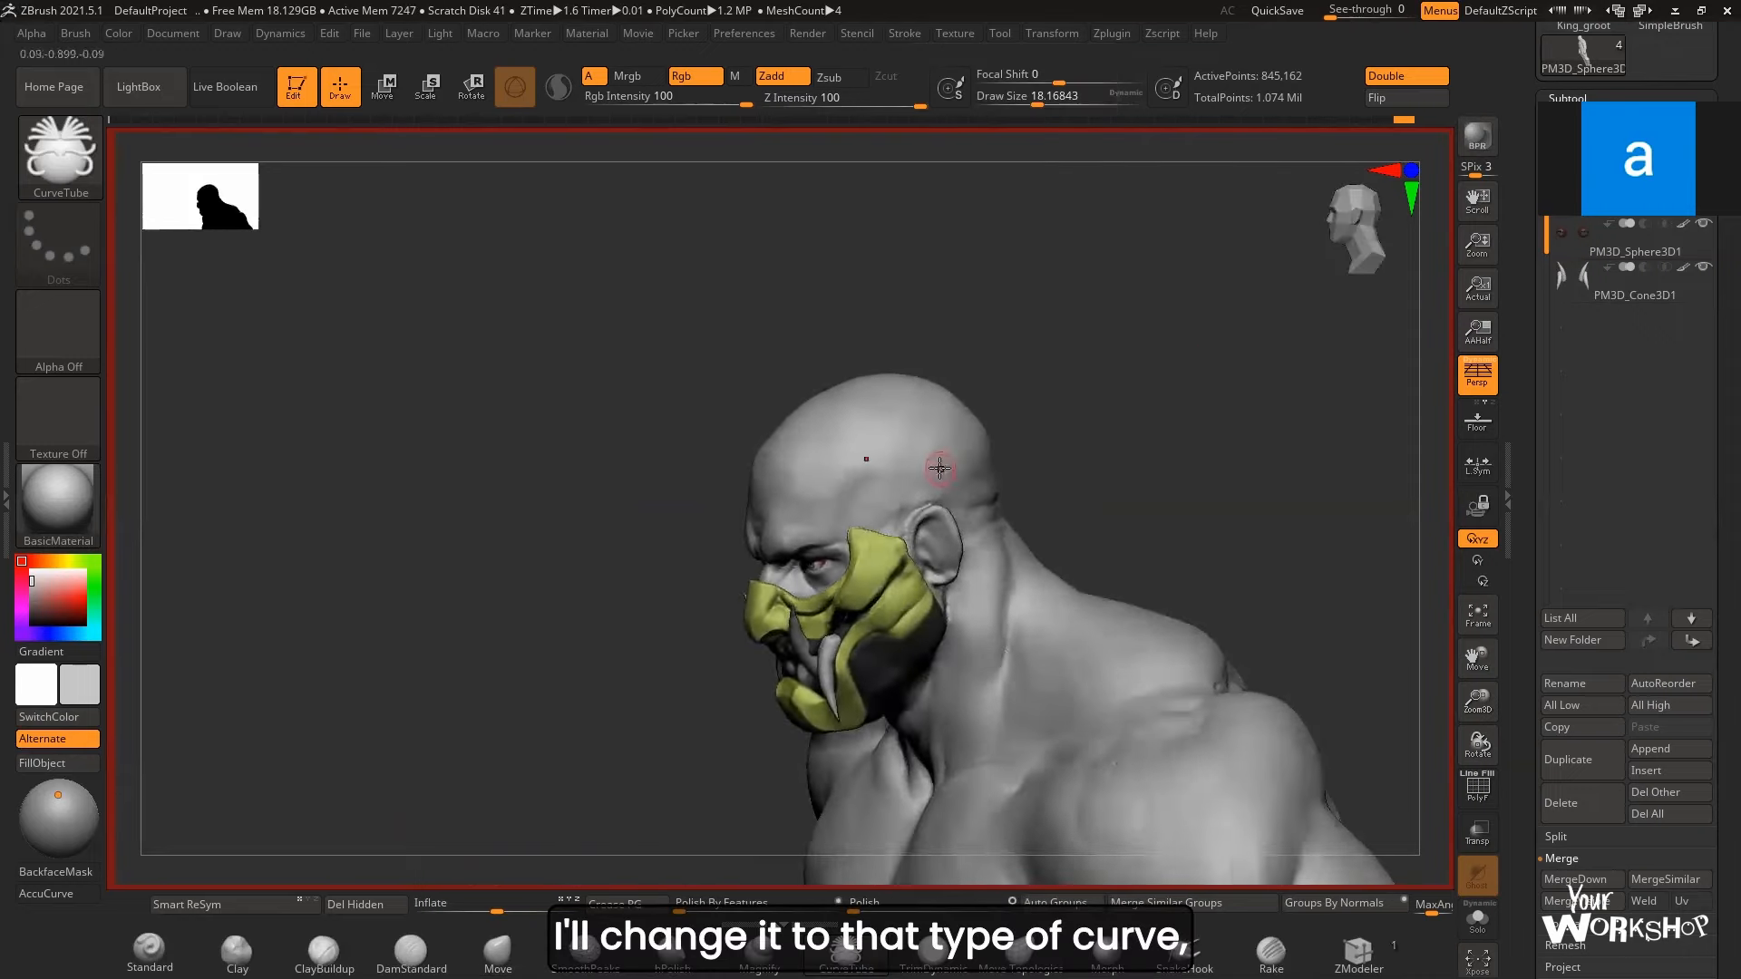
{"action": "mouse_move", "coordinate": [1200, 410]}
{"action": "left_mouse_down"}
{"action": "mouse_move", "coordinate": [1282, 311]}
{"action": "mouse_move", "coordinate": [1135, 416]}
{"action": "mouse_move", "coordinate": [857, 500]}
{"action": "mouse_move", "coordinate": [1007, 485]}
{"action": "mouse_move", "coordinate": [1167, 423]}
{"action": "mouse_move", "coordinate": [1197, 381]}
{"action": "mouse_move", "coordinate": [1105, 423]}
{"action": "left_mouse_up"}
{"action": "key", "text": "ctrl+z"}
{"action": "key", "text": "space"}
{"action": "left_click", "coordinate": [1150, 407]}
{"action": "key", "text": "w"}
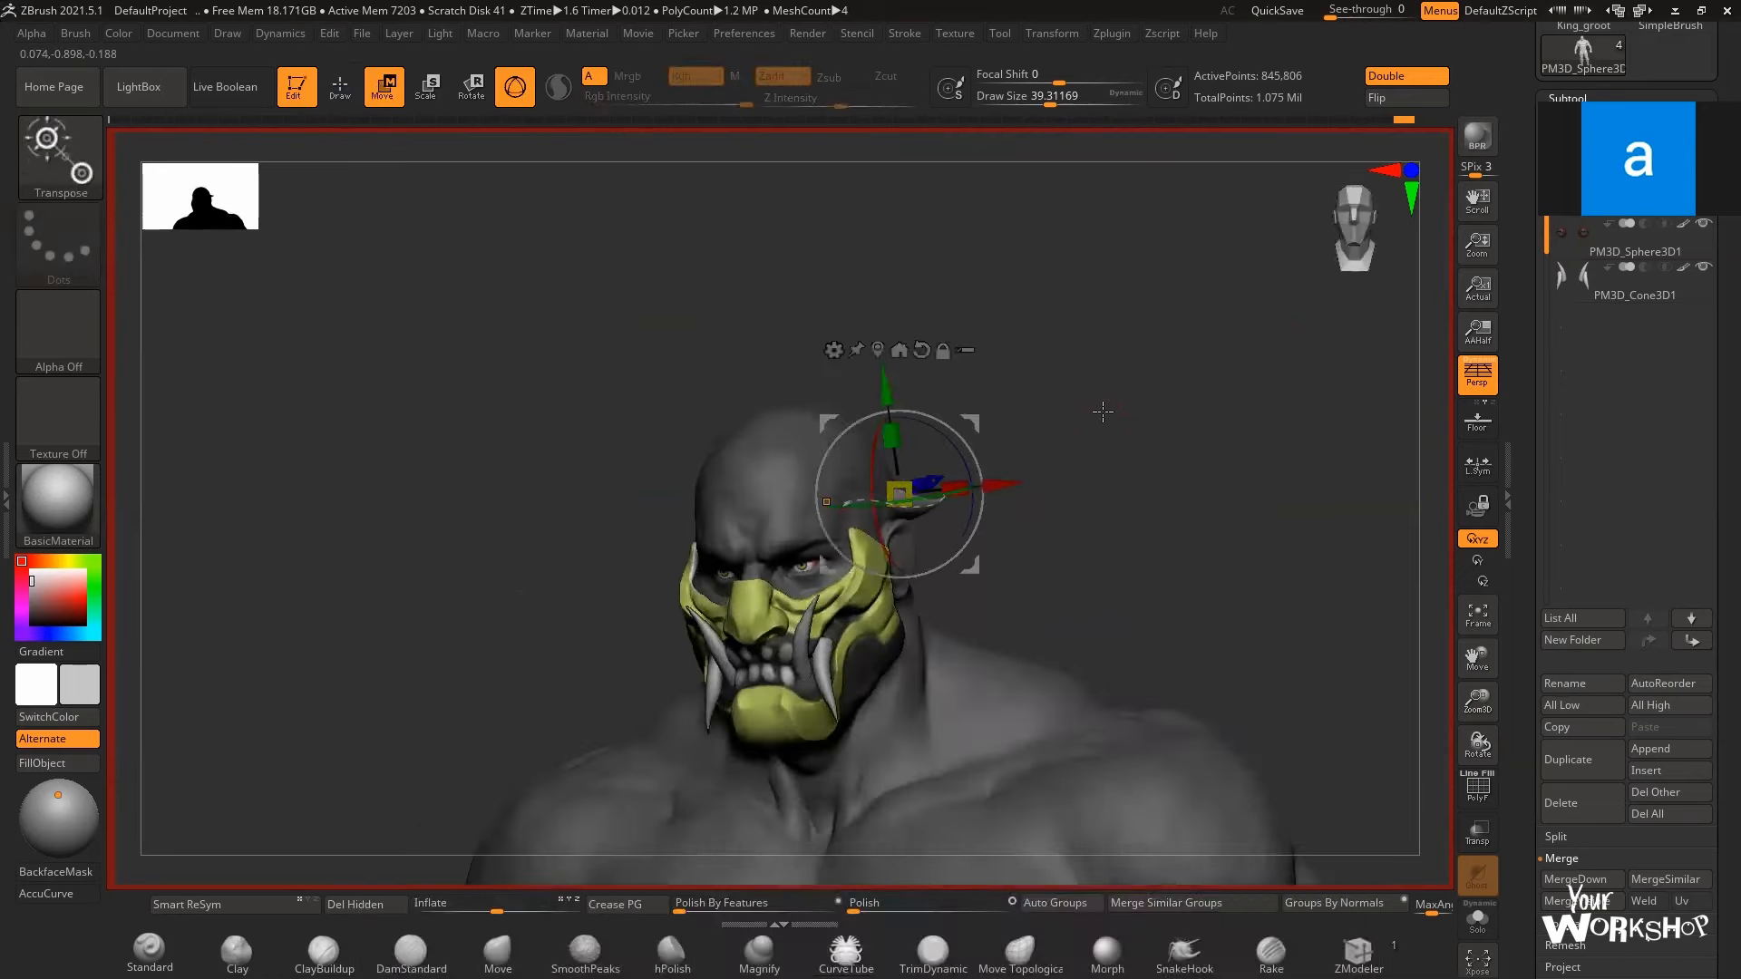
{"action": "key", "text": "q"}
{"action": "left_click_drag", "start_coordinate": [1090, 438], "coordinate": [1103, 435]}
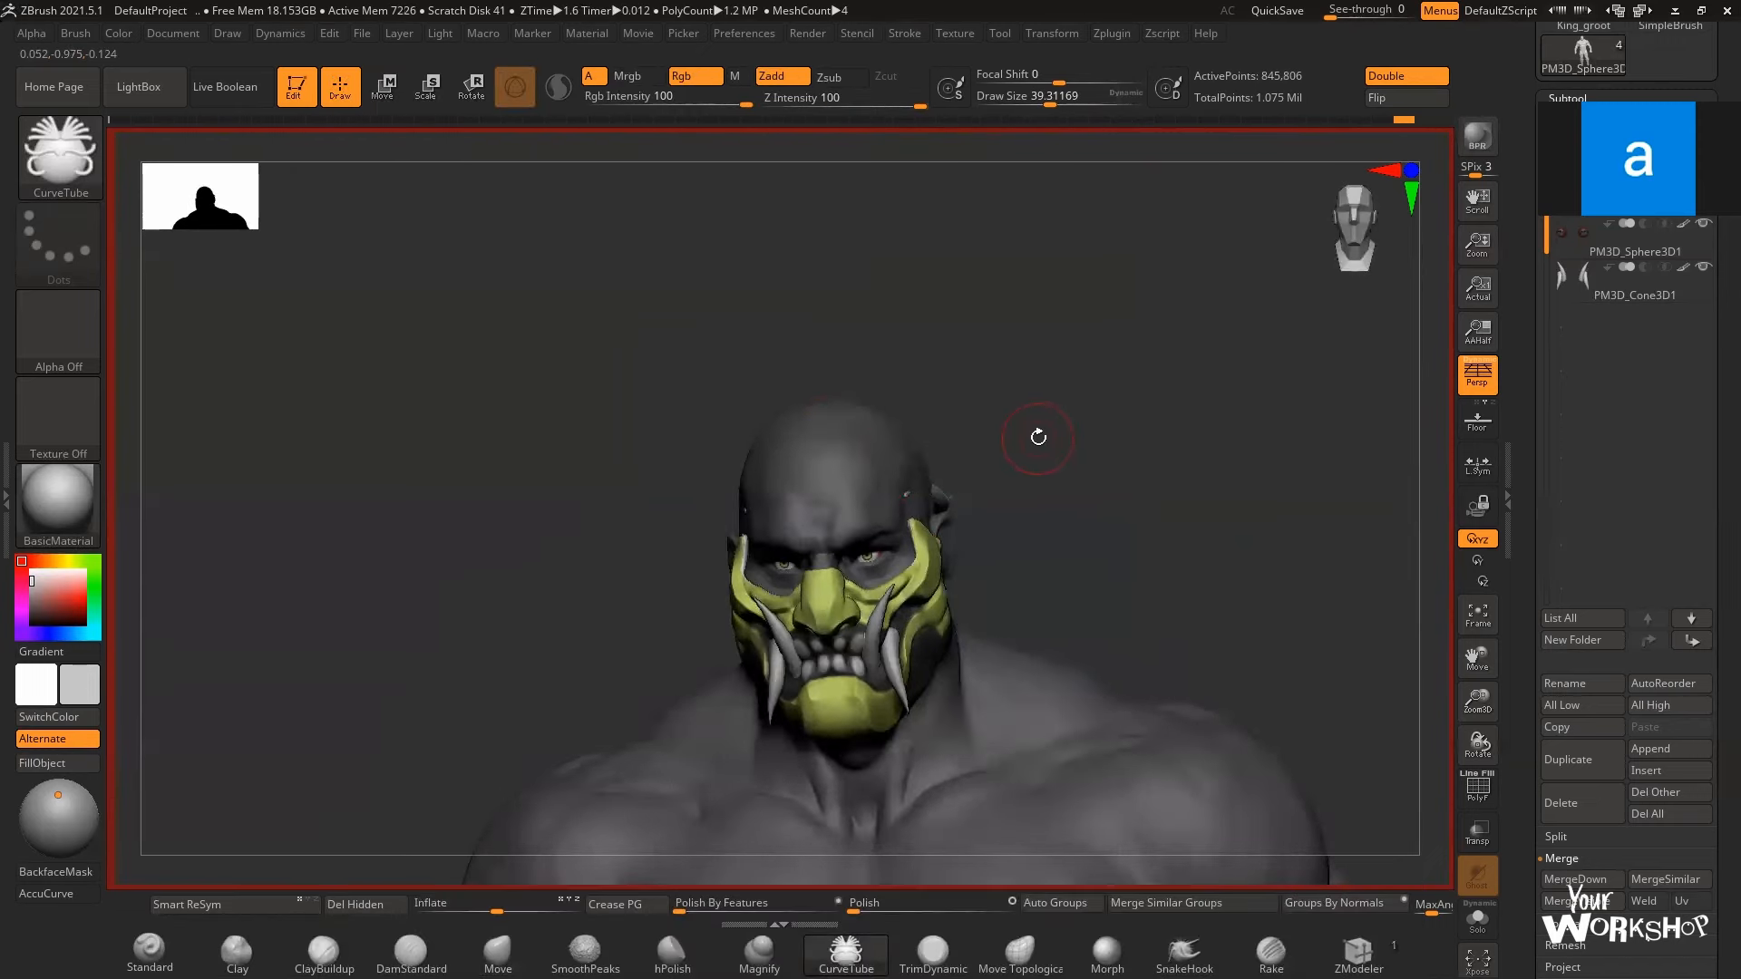
- Reposition the tapered tube beside the head with the Move brush at a draw size of about 79
{"action": "key", "text": "b"}
{"action": "key", "text": "m"}
{"action": "key", "text": "v"}
{"action": "key", "text": "space"}
{"action": "left_click_drag", "start_coordinate": [1038, 453], "coordinate": [1052, 453]}
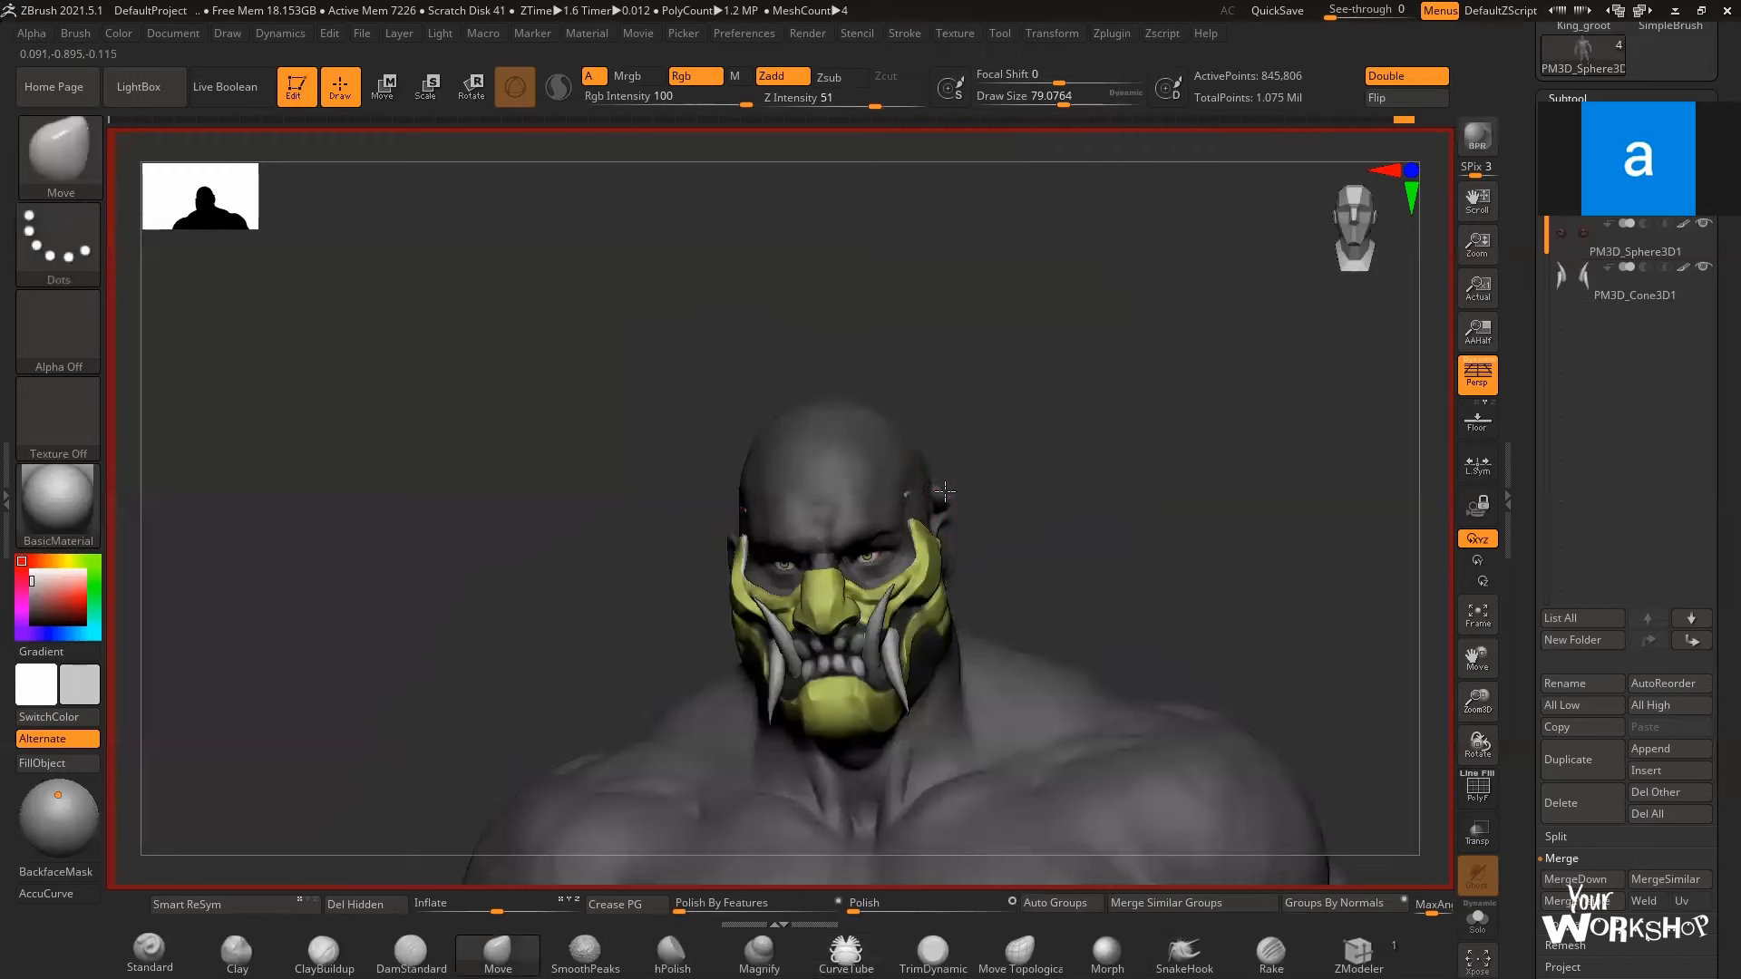
{"action": "mouse_move", "coordinate": [914, 496]}
{"action": "left_mouse_down"}
{"action": "mouse_move", "coordinate": [959, 491]}
{"action": "mouse_move", "coordinate": [1128, 367]}
{"action": "mouse_move", "coordinate": [1118, 388]}
{"action": "mouse_move", "coordinate": [1147, 420]}
{"action": "mouse_move", "coordinate": [1102, 430]}
{"action": "mouse_move", "coordinate": [1082, 399]}
{"action": "mouse_move", "coordinate": [1012, 386]}
{"action": "mouse_move", "coordinate": [1045, 393]}
{"action": "mouse_move", "coordinate": [1041, 370]}
{"action": "left_mouse_up"}
- Draw a second tapered tube above the first on the side of the head with CurveTube at a draw size of about 30
{"action": "left_click", "coordinate": [850, 941]}
{"action": "key", "text": "space"}
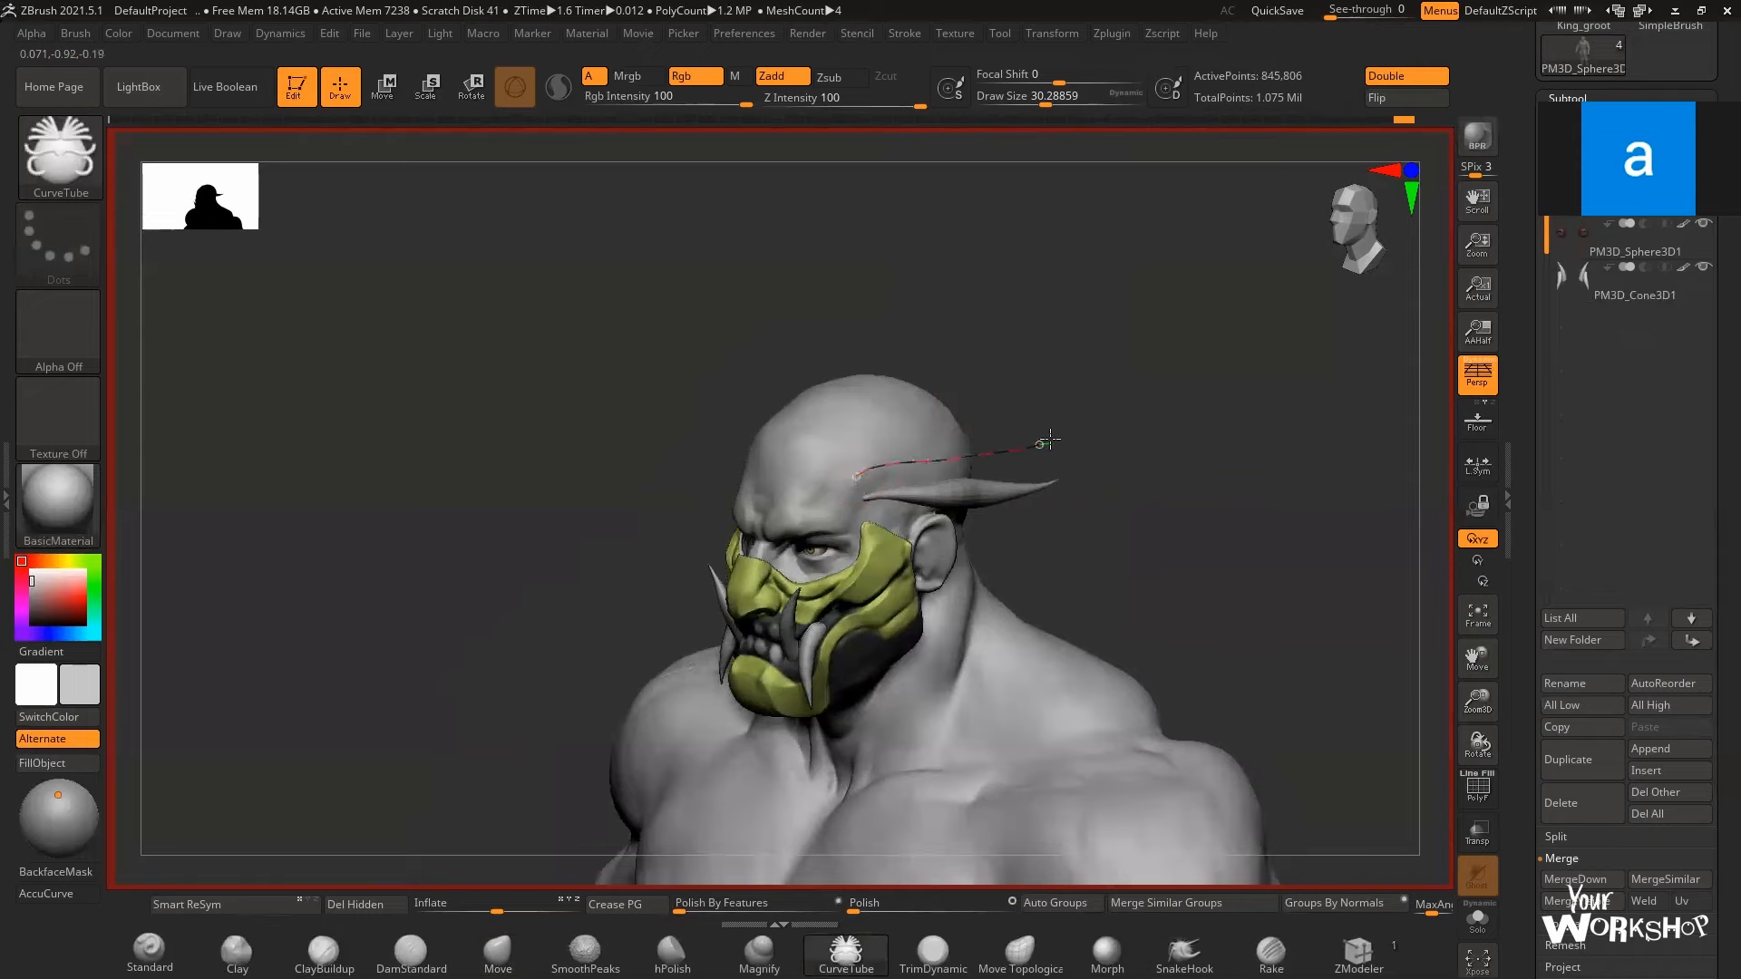
{"action": "left_click_drag", "start_coordinate": [1050, 440], "coordinate": [1107, 397]}
{"action": "mouse_move", "coordinate": [1162, 334]}
{"action": "left_mouse_down"}
{"action": "mouse_move", "coordinate": [1146, 280]}
{"action": "mouse_move", "coordinate": [1057, 544]}
{"action": "left_mouse_up"}
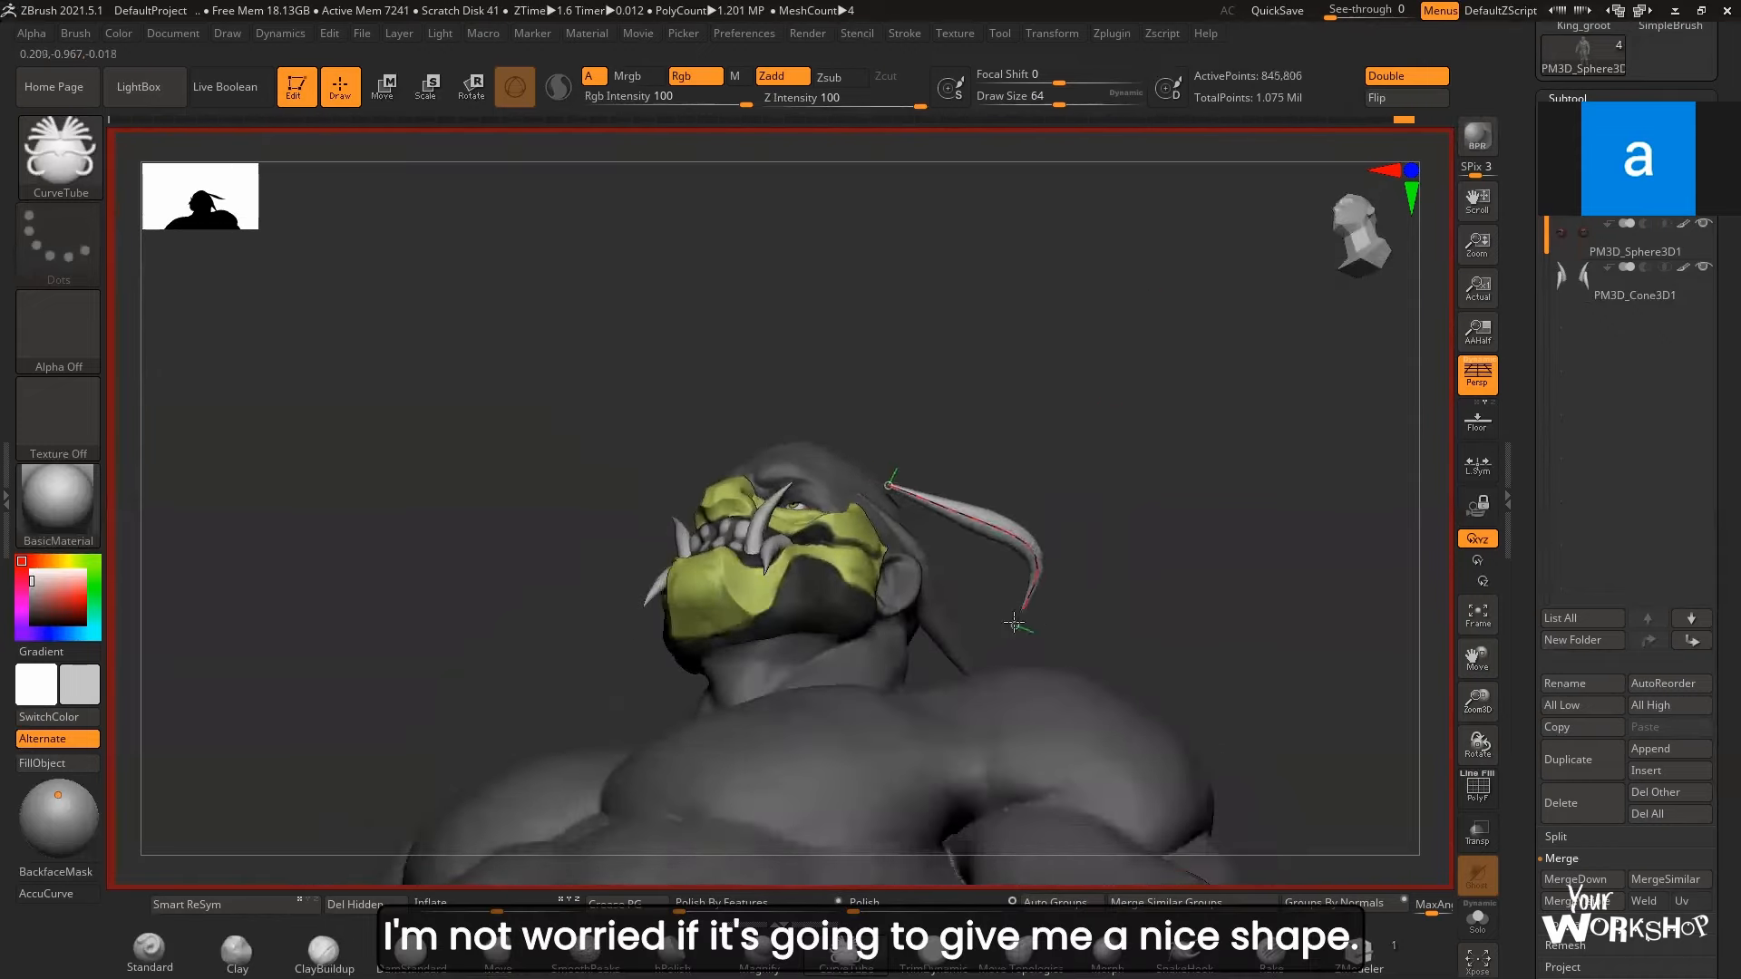
{"action": "left_click_drag", "start_coordinate": [1073, 481], "coordinate": [1210, 319]}
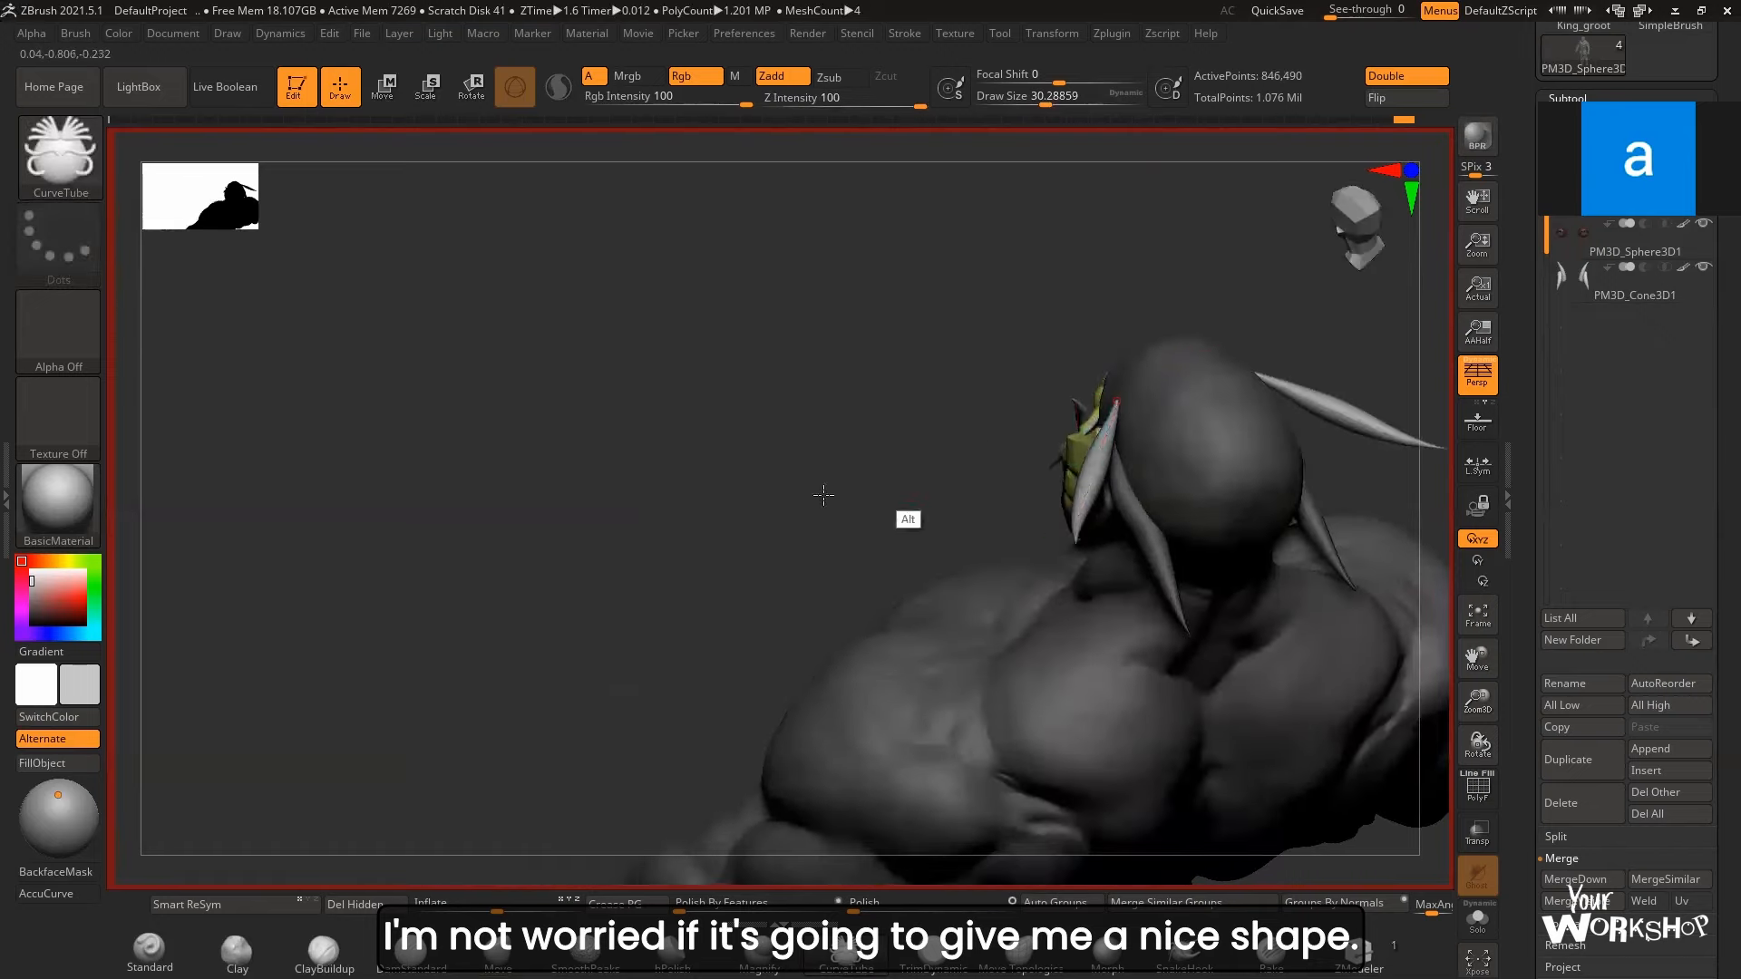
{"action": "left_click_drag", "start_coordinate": [824, 495], "coordinate": [609, 510], "text": "alt"}
{"action": "key", "text": "ctrl+z"}
{"action": "left_click_drag", "start_coordinate": [895, 423], "coordinate": [926, 522]}
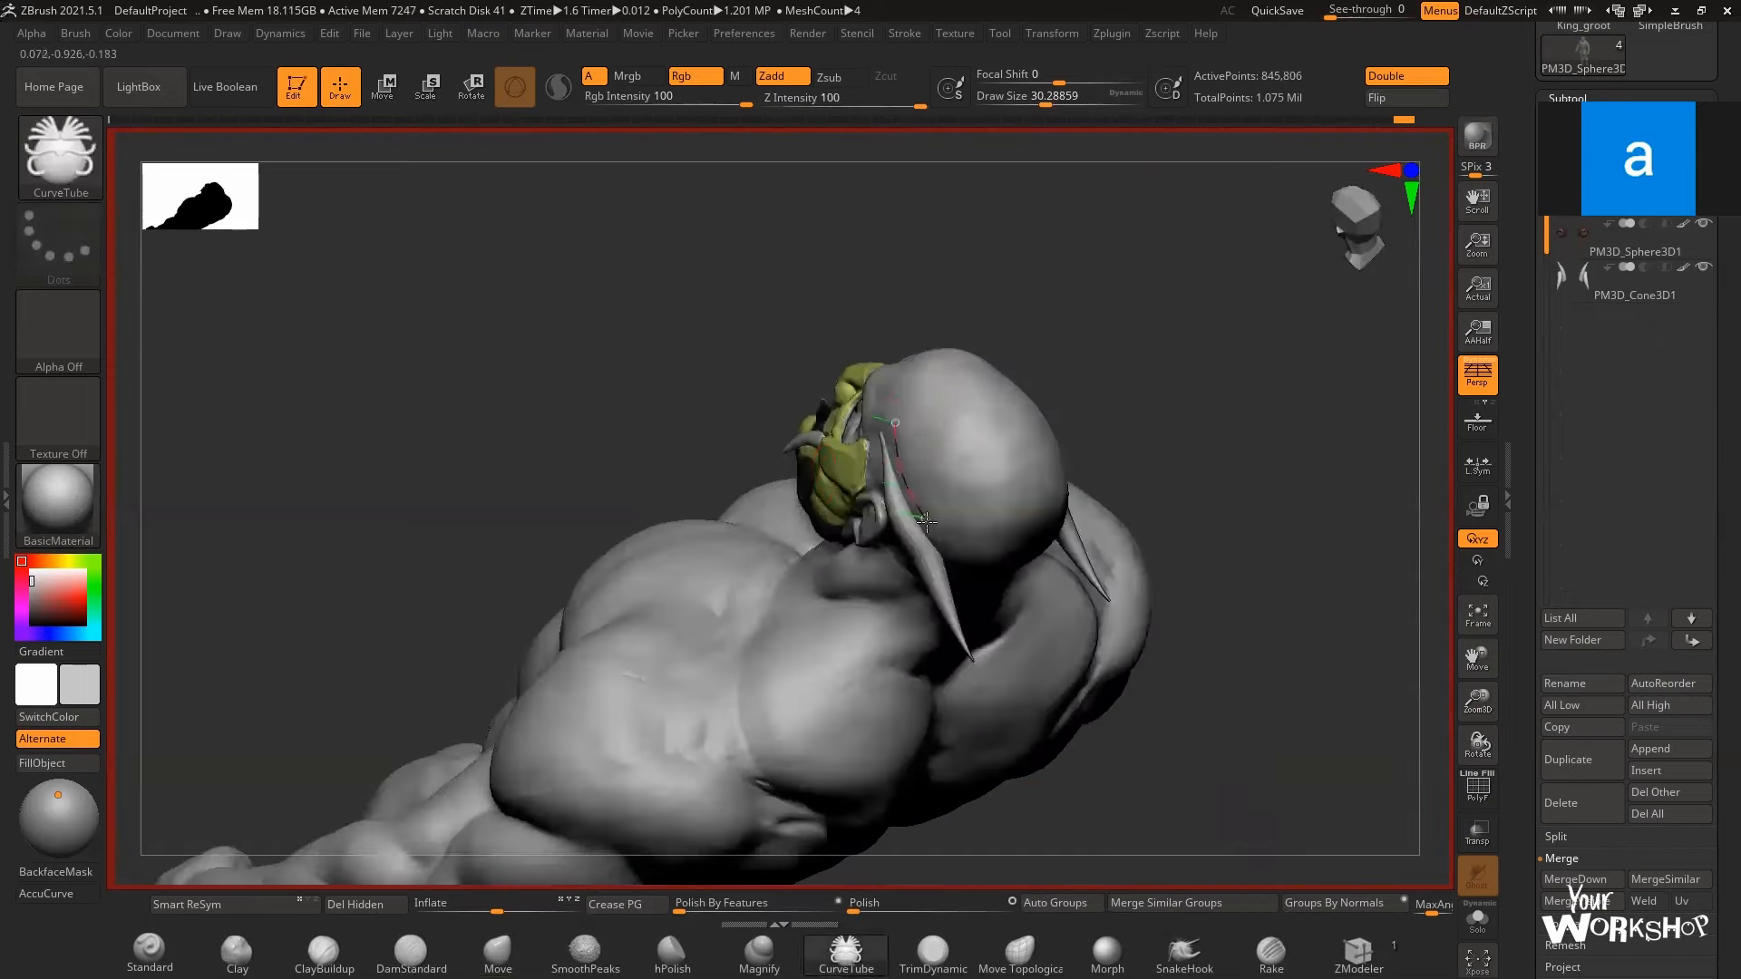
{"action": "left_click_drag", "start_coordinate": [1077, 367], "coordinate": [1032, 418]}
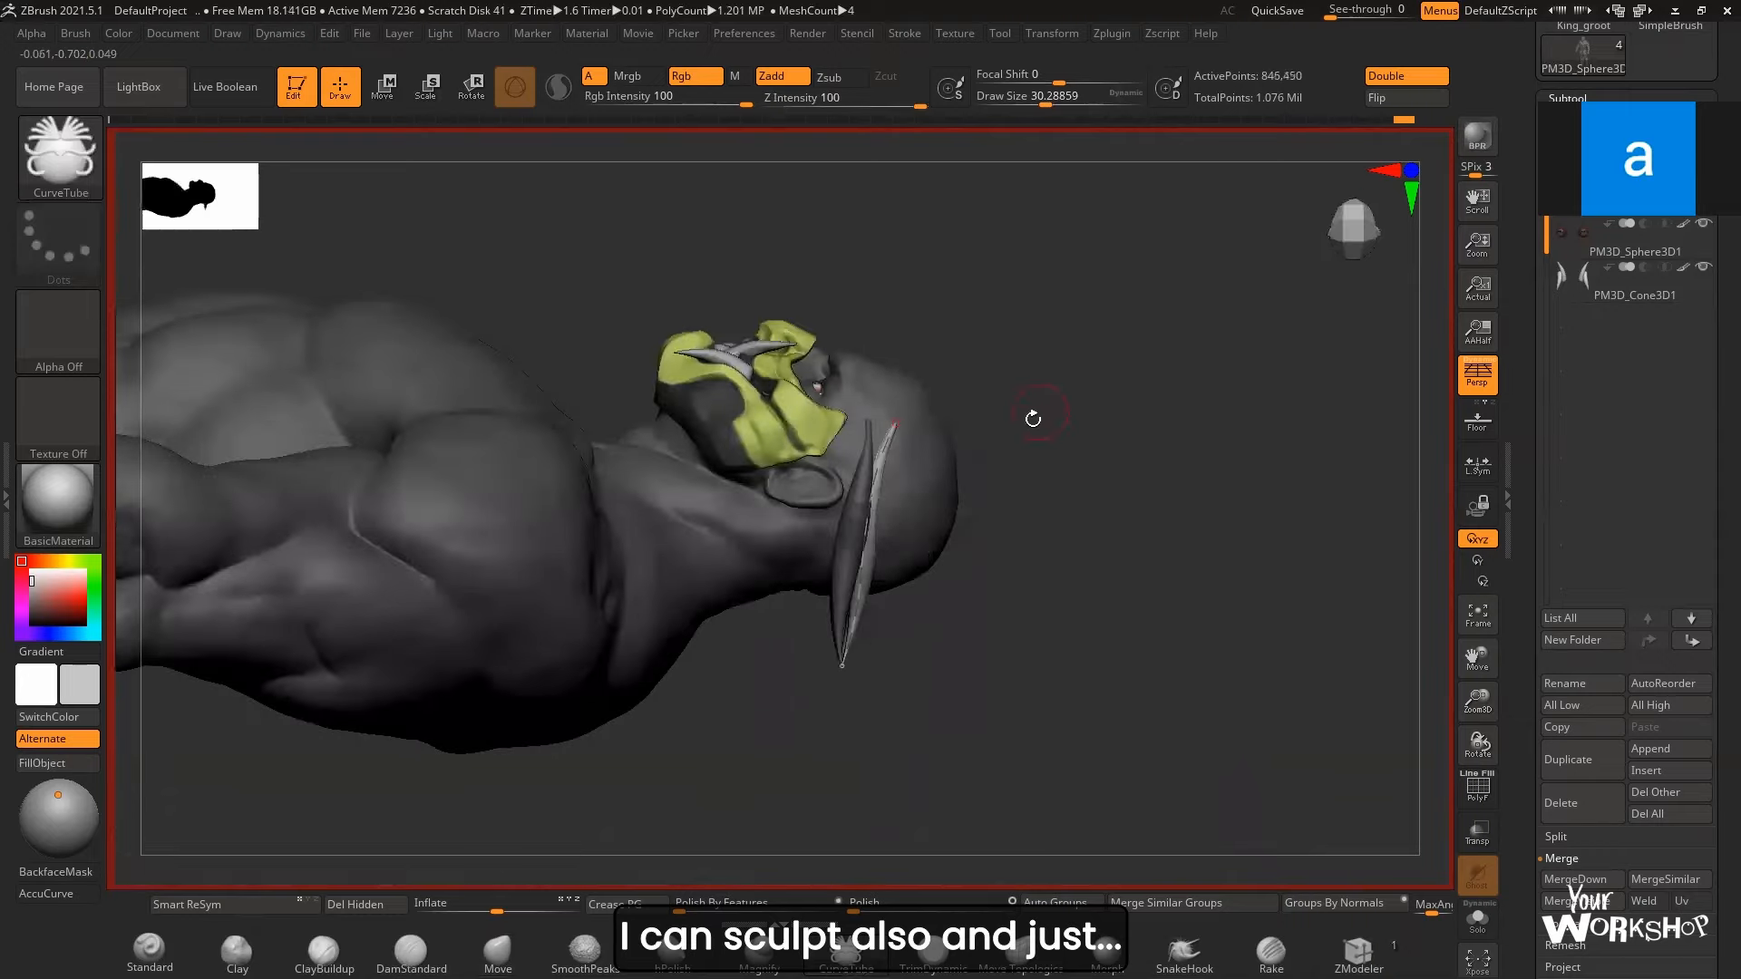
- Try to reshape the tapered tubes beside the head with the Move brush at a draw size of about 97
{"action": "key", "text": "b"}
{"action": "key", "text": "m"}
{"action": "key", "text": "v"}
{"action": "key", "text": "space"}
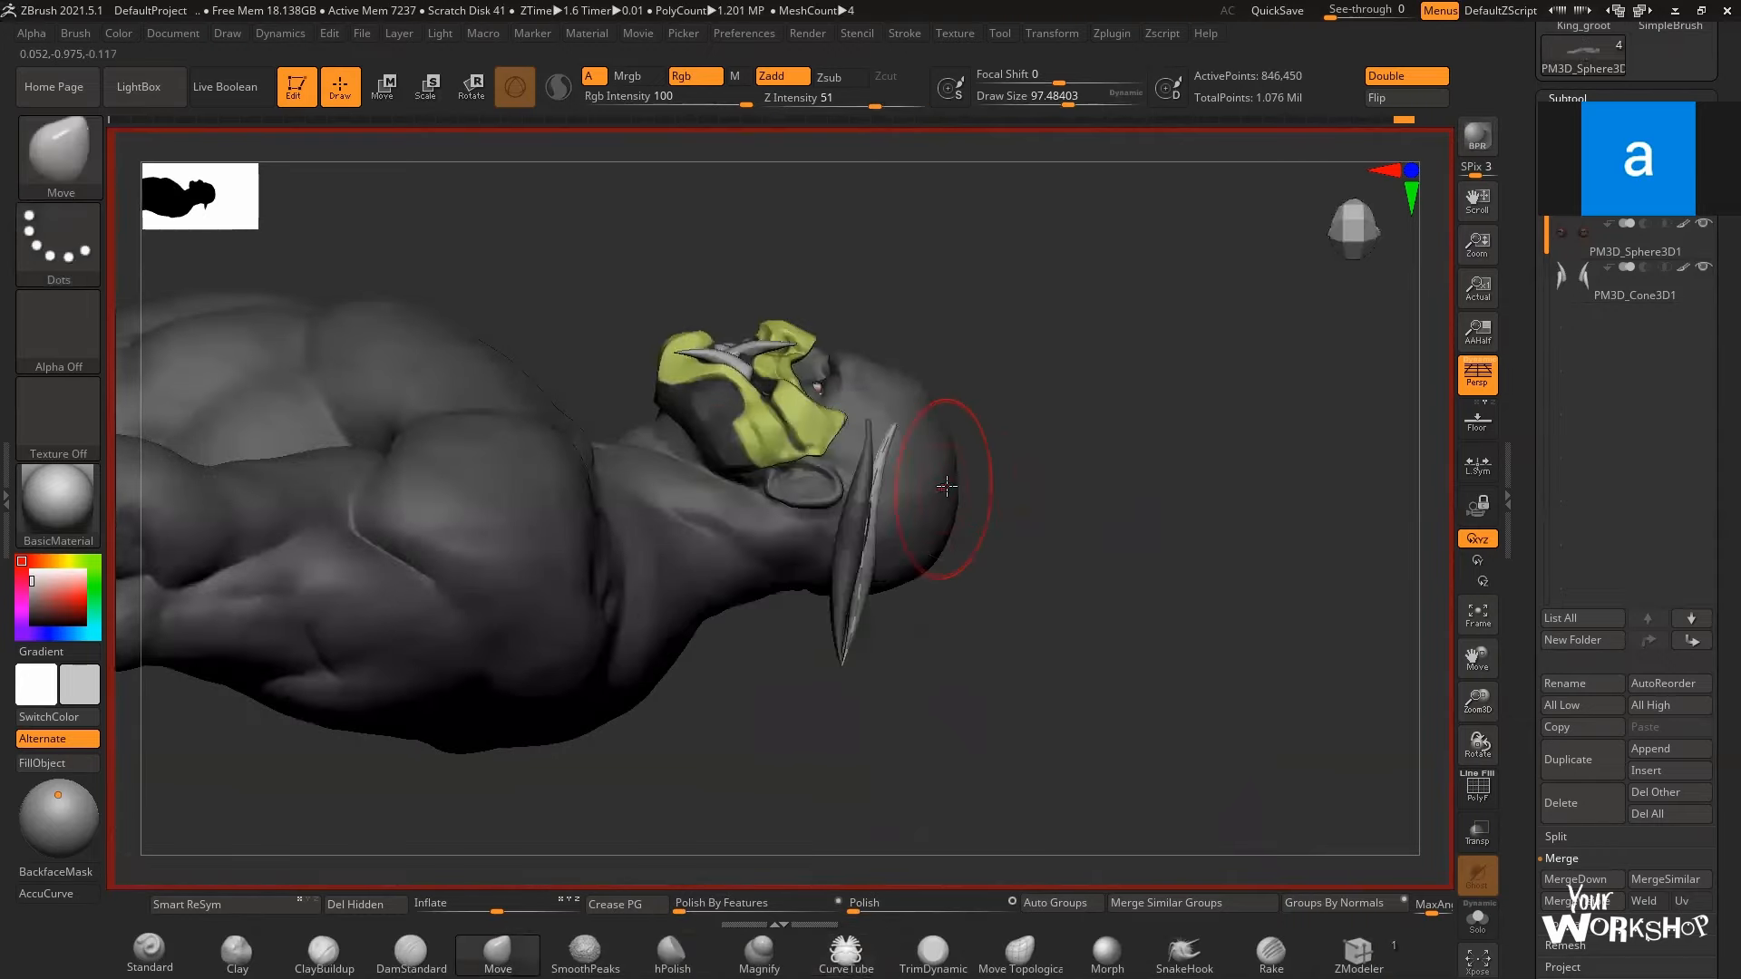
{"action": "key", "text": "b"}
{"action": "key", "text": "m"}
{"action": "key", "text": "v"}
{"action": "mouse_move", "coordinate": [1097, 390]}
{"action": "left_mouse_down"}
{"action": "mouse_move", "coordinate": [1179, 399]}
{"action": "mouse_move", "coordinate": [1079, 507]}
{"action": "mouse_move", "coordinate": [1043, 521]}
{"action": "mouse_move", "coordinate": [1085, 454]}
{"action": "left_mouse_up"}
{"action": "key", "text": "ctrl+z"}
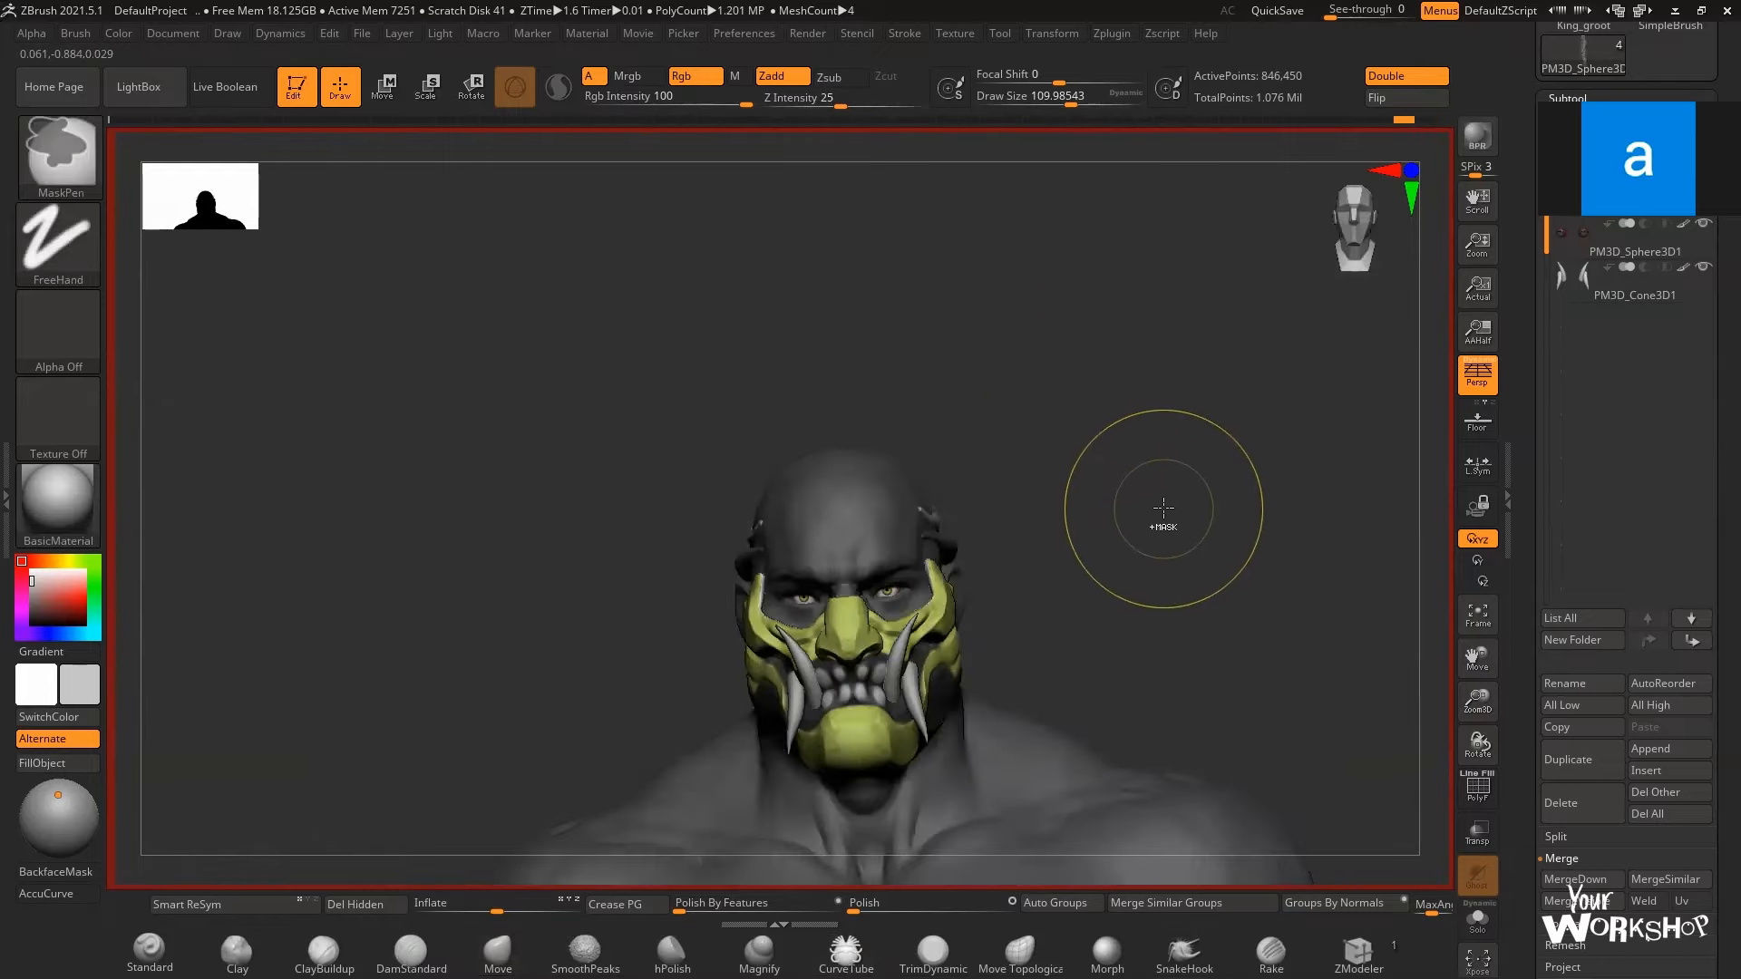
- Undo the tapered CurveTube strands on the sides of the head
{"action": "left_click_drag", "start_coordinate": [1161, 509], "coordinate": [1052, 516]}
{"action": "key", "text": "space"}
{"action": "left_click_drag", "start_coordinate": [809, 551], "coordinate": [939, 467]}
{"action": "mouse_move", "coordinate": [1070, 544]}
{"action": "left_mouse_down"}
{"action": "mouse_move", "coordinate": [1152, 534]}
{"action": "mouse_move", "coordinate": [1115, 548]}
{"action": "mouse_move", "coordinate": [1178, 556]}
{"action": "left_mouse_up"}
{"action": "key", "text": "ctrl+z"}
{"action": "key", "text": "ctrl+z"}
{"action": "key", "text": "ctrl+z"}
- Append a sphere as a new subtool and scale it down to fit inside the head
{"action": "left_click_drag", "start_coordinate": [1525, 662], "coordinate": [1525, 494]}
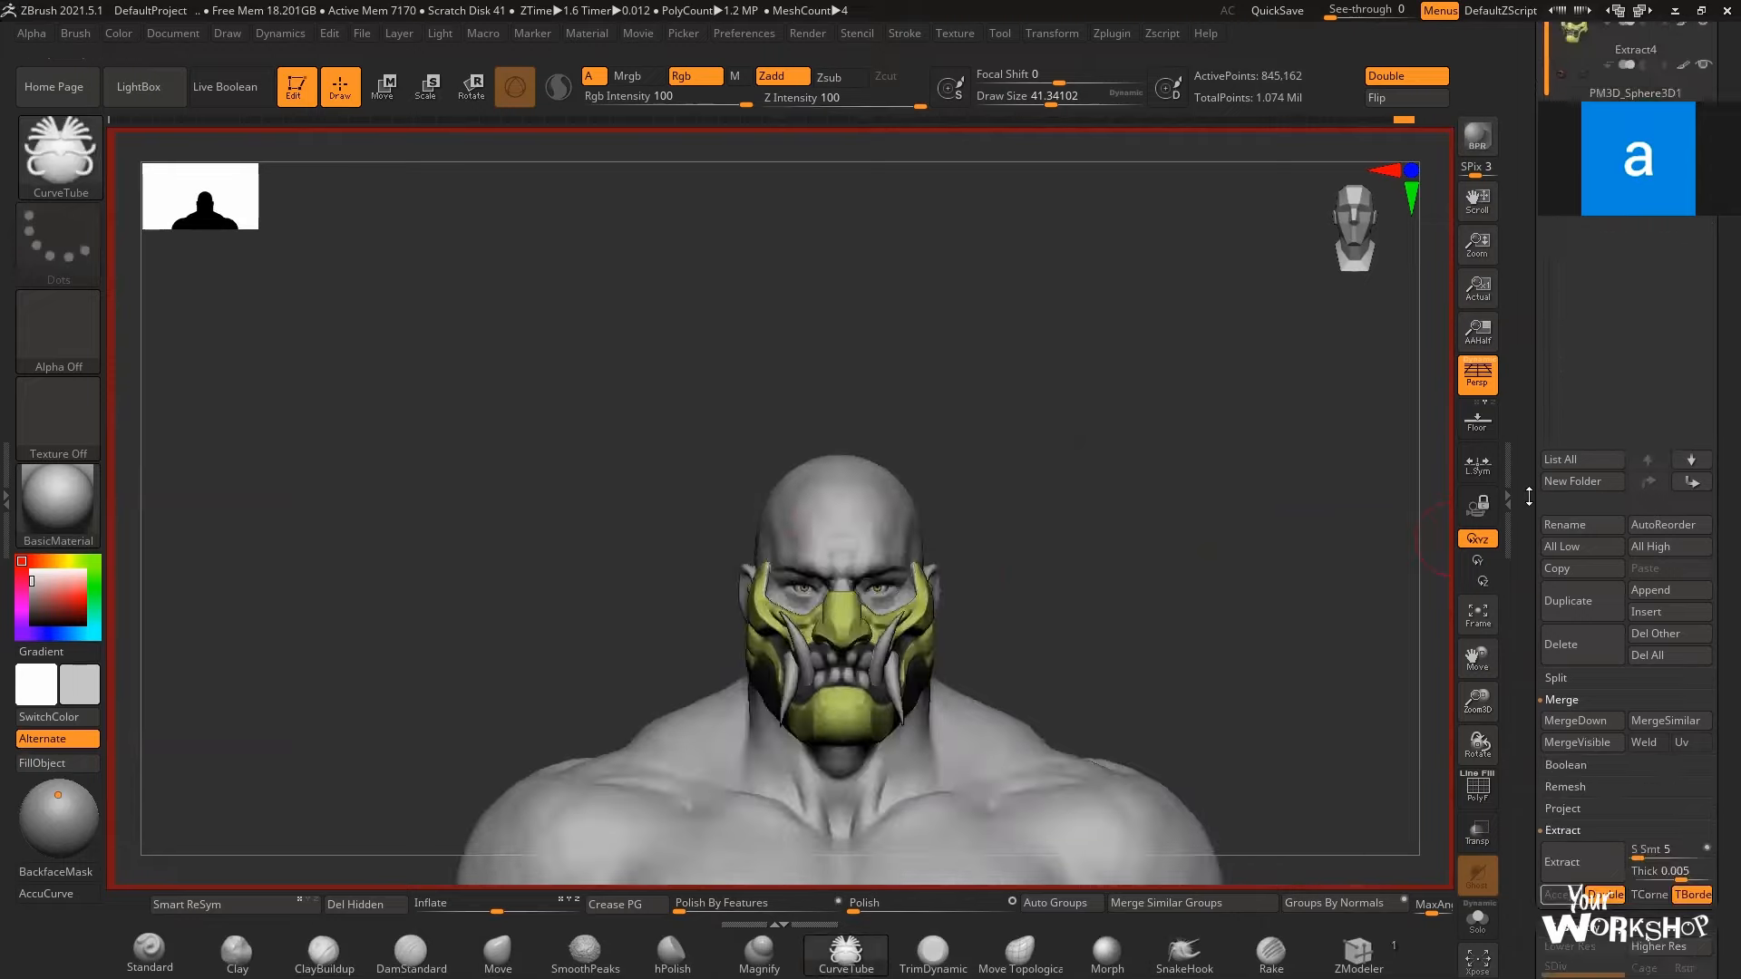
{"action": "left_click", "coordinate": [1650, 581]}
{"action": "key", "text": "f"}
{"action": "key", "text": "e"}
{"action": "left_click_drag", "start_coordinate": [781, 514], "coordinate": [634, 514]}
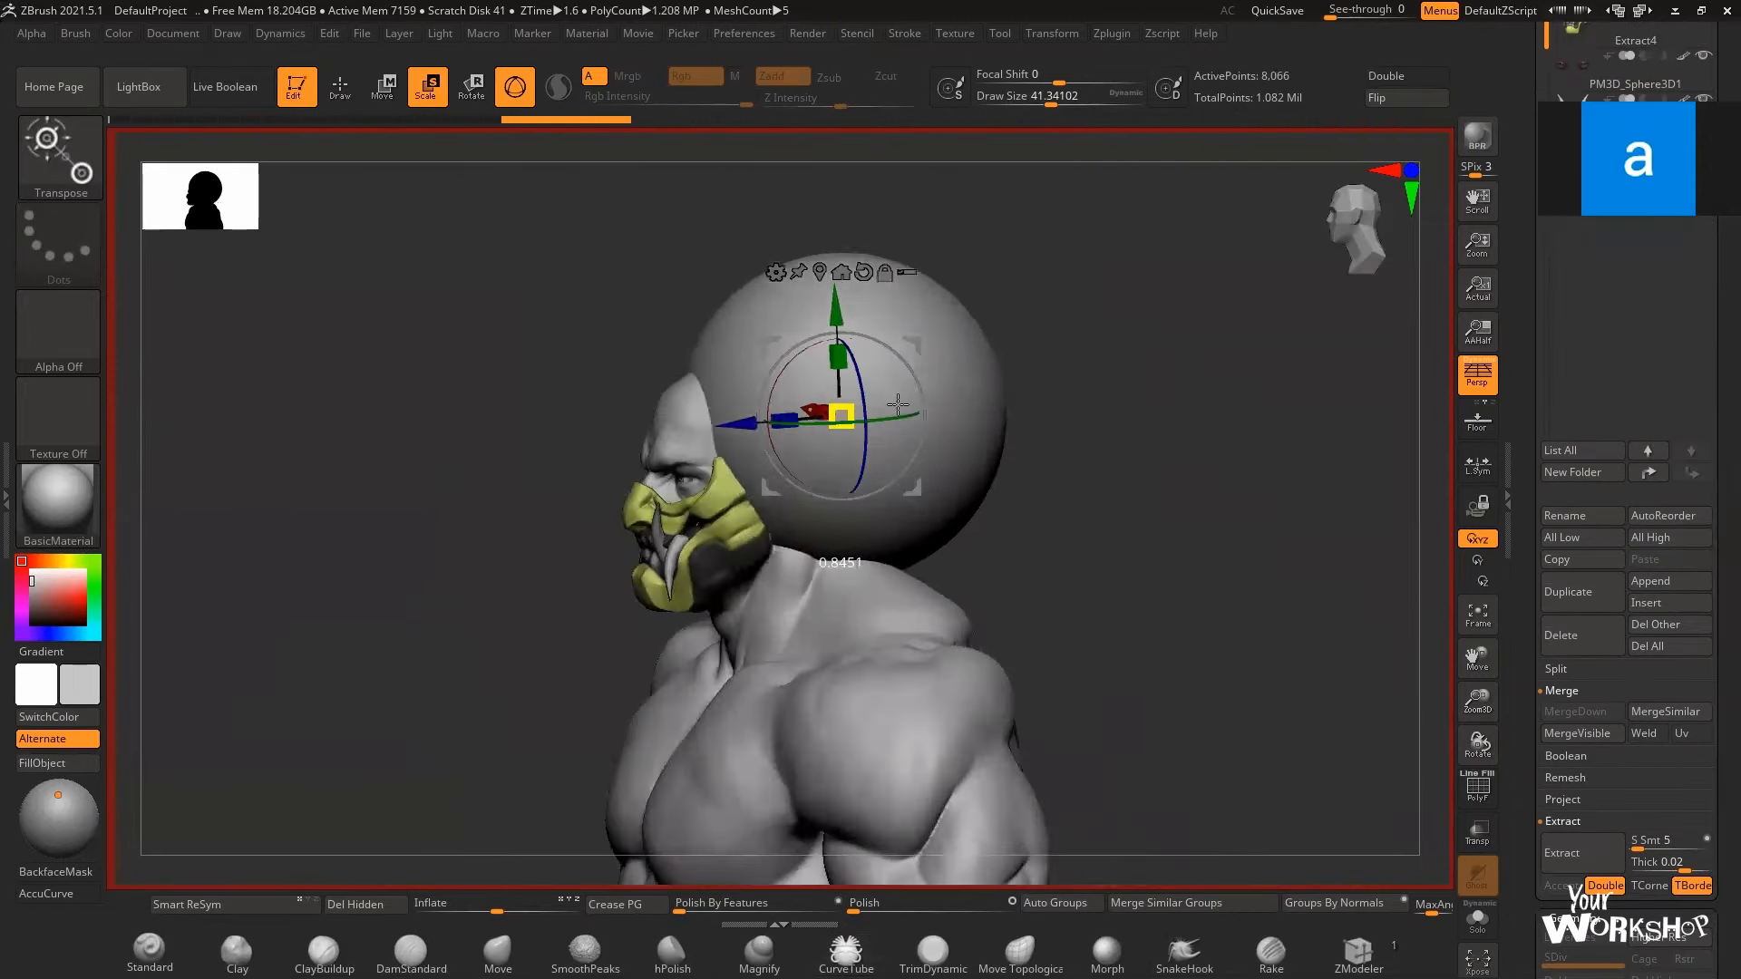
{"action": "left_click_drag", "start_coordinate": [1134, 408], "coordinate": [997, 408]}
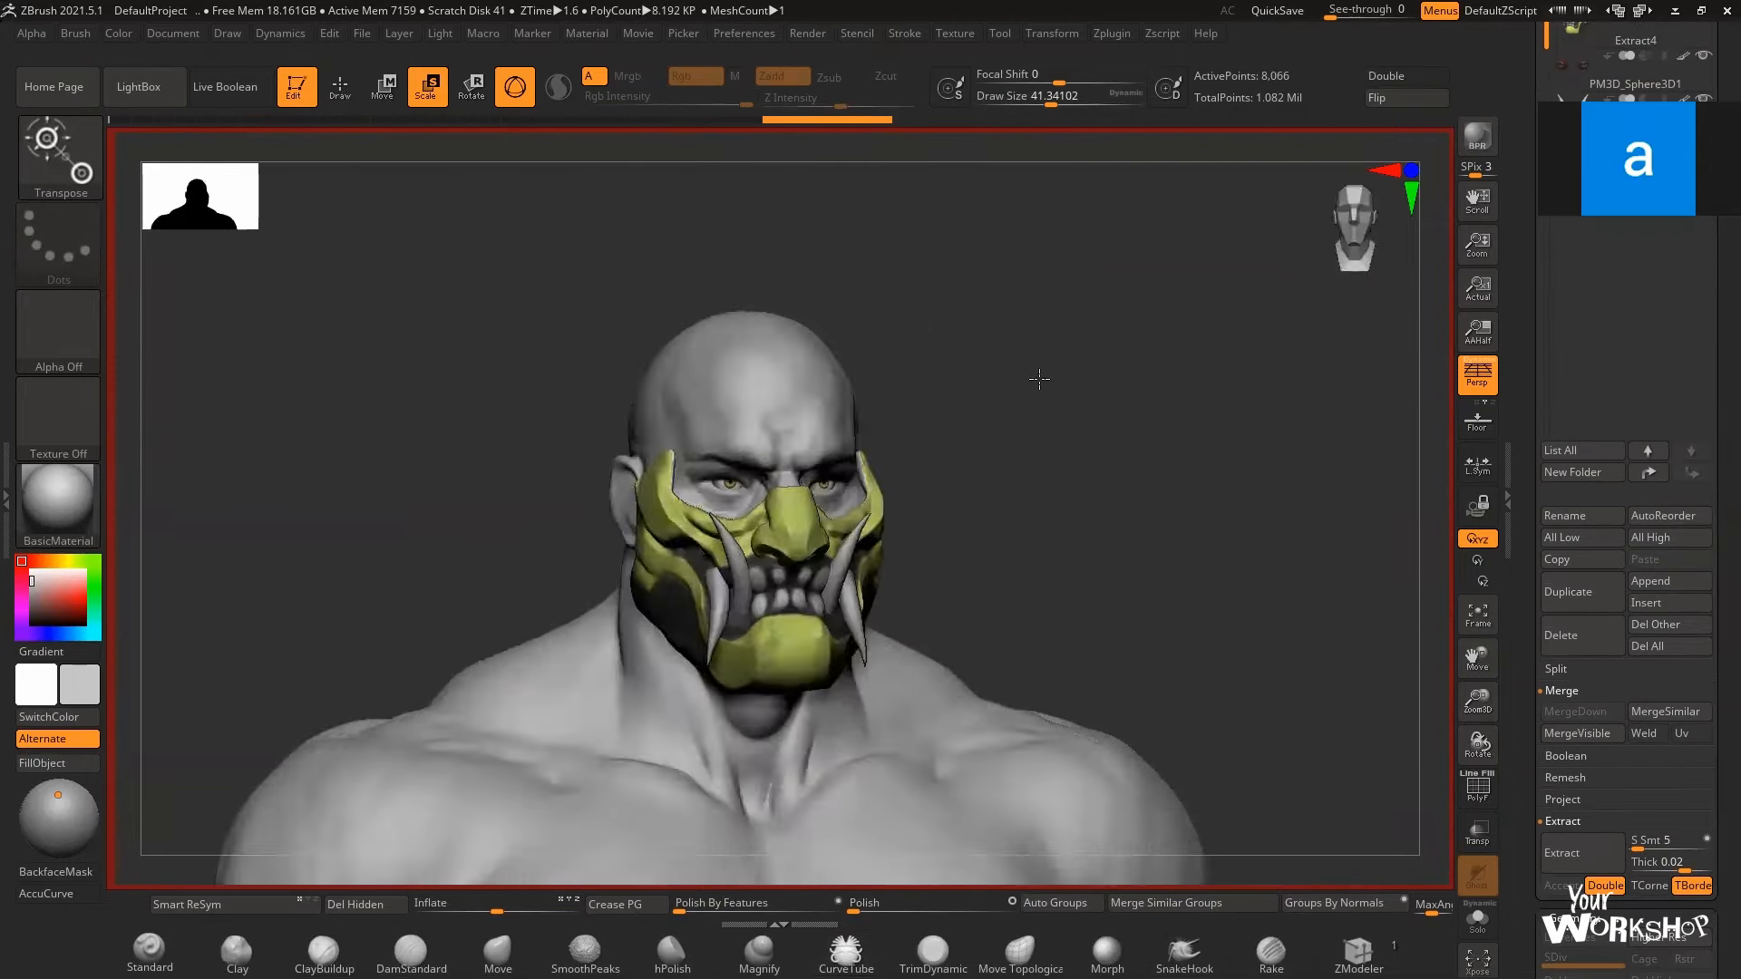
- Pull the sphere out over the skull into a hair cap with the Move brush at a draw size of about 90
{"action": "key", "text": "b"}
{"action": "key", "text": "m"}
{"action": "key", "text": "v"}
{"action": "key", "text": "q"}
{"action": "mouse_move", "coordinate": [1134, 362]}
{"action": "left_mouse_down"}
{"action": "mouse_move", "coordinate": [995, 323]}
{"action": "mouse_move", "coordinate": [1134, 344]}
{"action": "left_mouse_up"}
{"action": "mouse_move", "coordinate": [829, 386]}
{"action": "right_mouse_down"}
{"action": "mouse_move", "coordinate": [922, 389]}
{"action": "mouse_move", "coordinate": [964, 369]}
{"action": "right_mouse_up"}
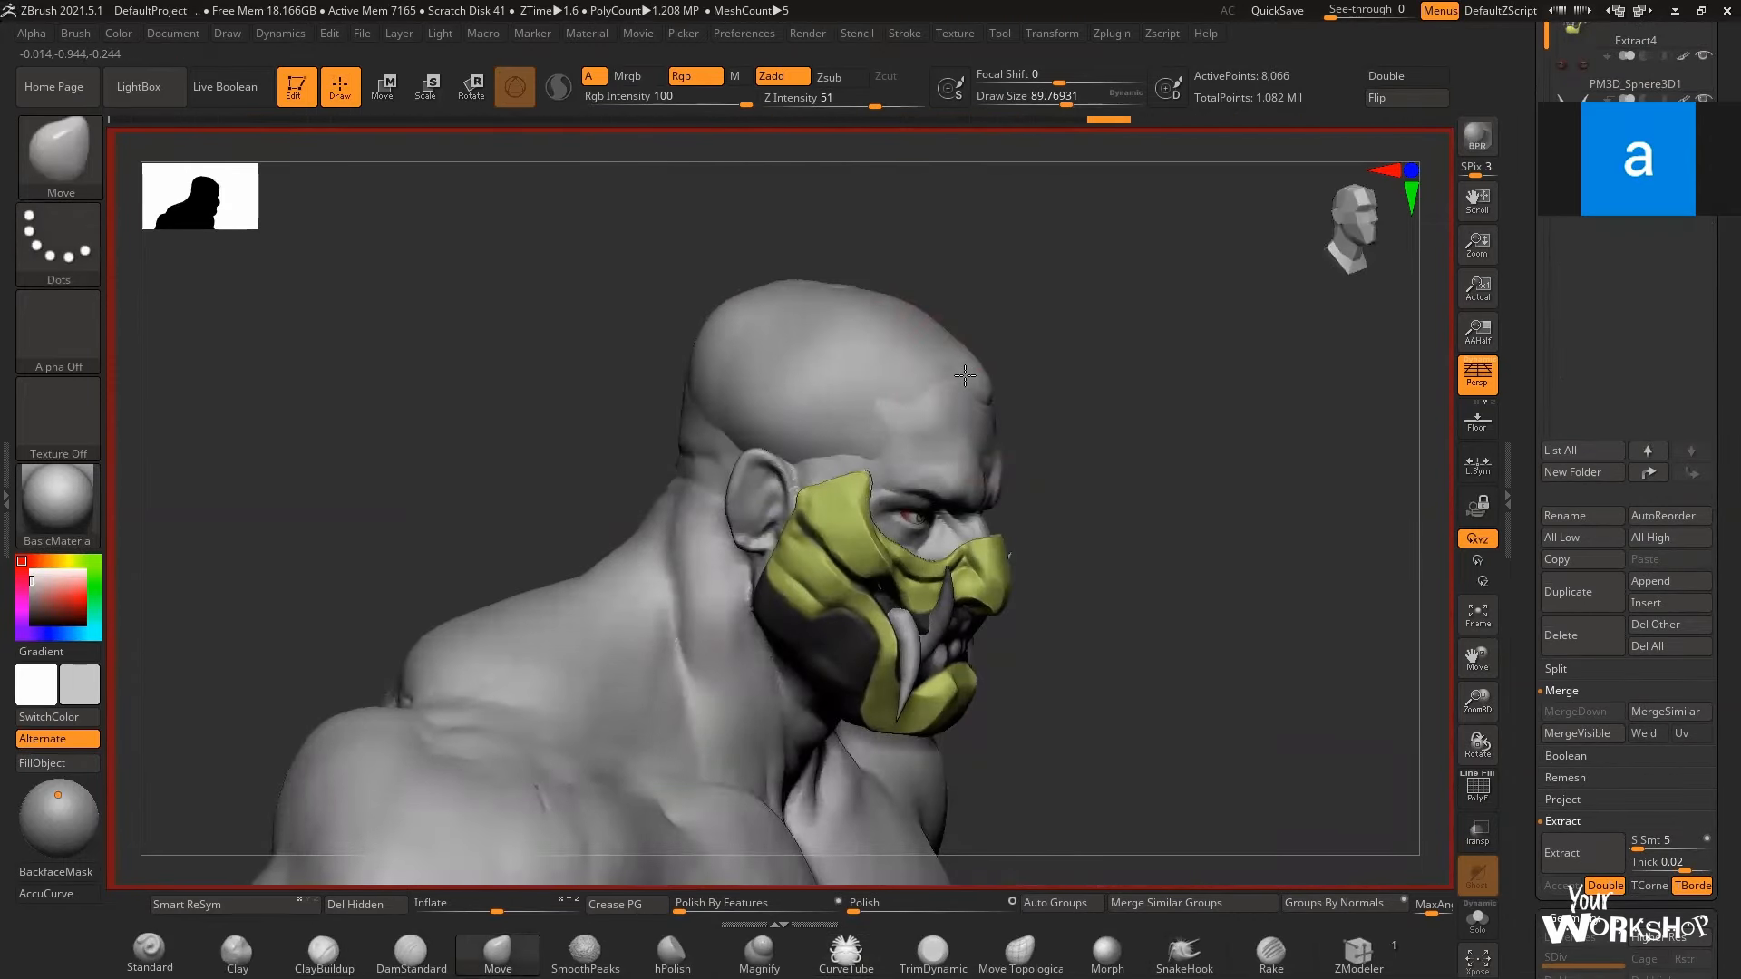
{"action": "right_click_drag", "start_coordinate": [734, 412], "coordinate": [816, 399]}
{"action": "key", "text": "space"}
{"action": "left_click_drag", "start_coordinate": [773, 361], "coordinate": [782, 361]}
{"action": "right_click_drag", "start_coordinate": [1133, 272], "coordinate": [798, 299]}
- Fill the hair cap with a near-black color and DynaMesh it at a resolution of 1000
{"action": "left_click", "coordinate": [32, 616]}
{"action": "left_click", "coordinate": [58, 764]}
{"action": "left_click_drag", "start_coordinate": [1525, 816], "coordinate": [1624, 824]}
{"action": "left_click", "coordinate": [1582, 787]}
- Adjust the hairline at the temple and carve pointed notches into it with DamStandard
{"action": "right_click_drag", "start_coordinate": [993, 602], "coordinate": [1022, 532]}
{"action": "mouse_move", "coordinate": [893, 589]}
{"action": "left_mouse_down"}
{"action": "mouse_move", "coordinate": [848, 603]}
{"action": "mouse_move", "coordinate": [843, 634]}
{"action": "mouse_move", "coordinate": [843, 580]}
{"action": "left_mouse_up"}
{"action": "key", "text": "b"}
{"action": "key", "text": "d"}
{"action": "key", "text": "s"}
{"action": "mouse_move", "coordinate": [843, 581]}
{"action": "right_mouse_down"}
{"action": "mouse_move", "coordinate": [1069, 483]}
{"action": "mouse_move", "coordinate": [1021, 487]}
{"action": "right_mouse_up"}
{"action": "left_click_drag", "start_coordinate": [965, 489], "coordinate": [901, 475]}
{"action": "mouse_move", "coordinate": [1042, 471]}
{"action": "right_mouse_down"}
{"action": "mouse_move", "coordinate": [771, 476]}
{"action": "mouse_move", "coordinate": [843, 435]}
{"action": "right_mouse_up"}
- Check the body in isolation, reselect the hair cap and carve zigzag grooves back from the forehead with DamStandard at a draw size of about 19
{"action": "left_click", "coordinate": [915, 625], "text": "alt"}
{"action": "left_click", "coordinate": [1477, 920]}
{"action": "mouse_move", "coordinate": [1088, 508]}
{"action": "right_mouse_down"}
{"action": "mouse_move", "coordinate": [1213, 629]}
{"action": "mouse_move", "coordinate": [1134, 507]}
{"action": "mouse_move", "coordinate": [1034, 454]}
{"action": "right_mouse_up"}
{"action": "left_click", "coordinate": [1477, 920]}
{"action": "left_click", "coordinate": [984, 453], "text": "alt"}
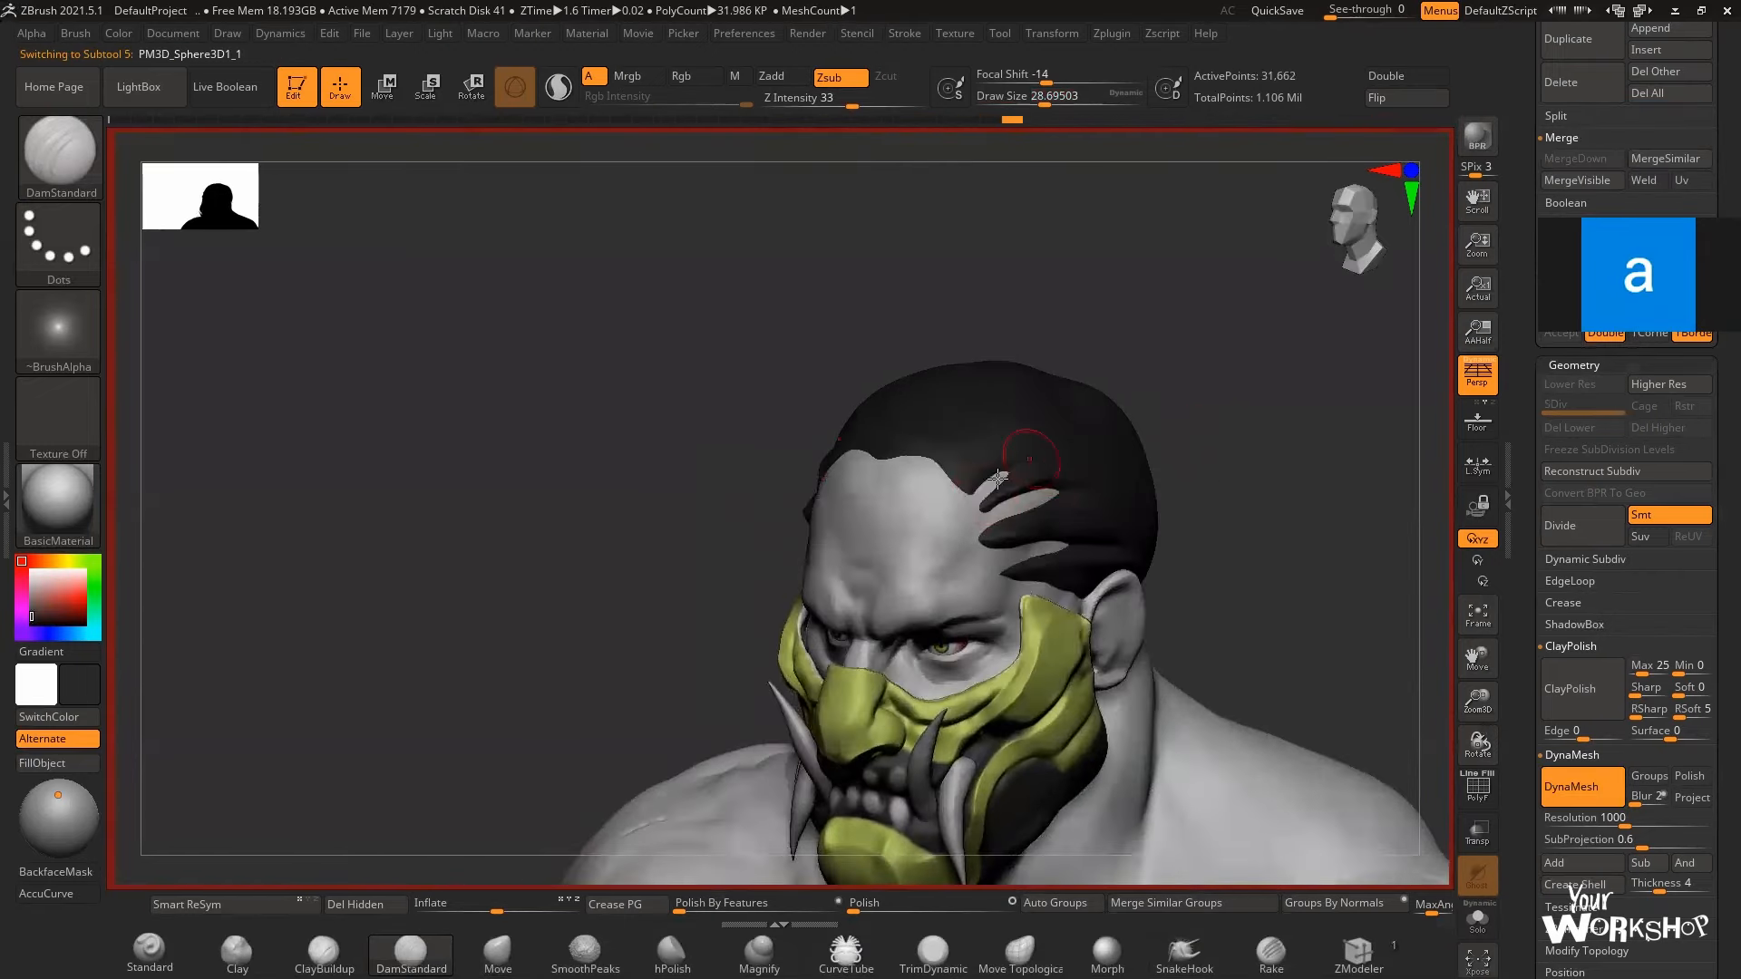
{"action": "right_click_drag", "start_coordinate": [1215, 471], "coordinate": [915, 517]}
{"action": "left_click_drag", "start_coordinate": [911, 511], "coordinate": [932, 458]}
{"action": "mouse_move", "coordinate": [1124, 472]}
{"action": "right_mouse_down"}
{"action": "mouse_move", "coordinate": [1134, 393]}
{"action": "mouse_move", "coordinate": [1120, 453]}
{"action": "right_mouse_up"}
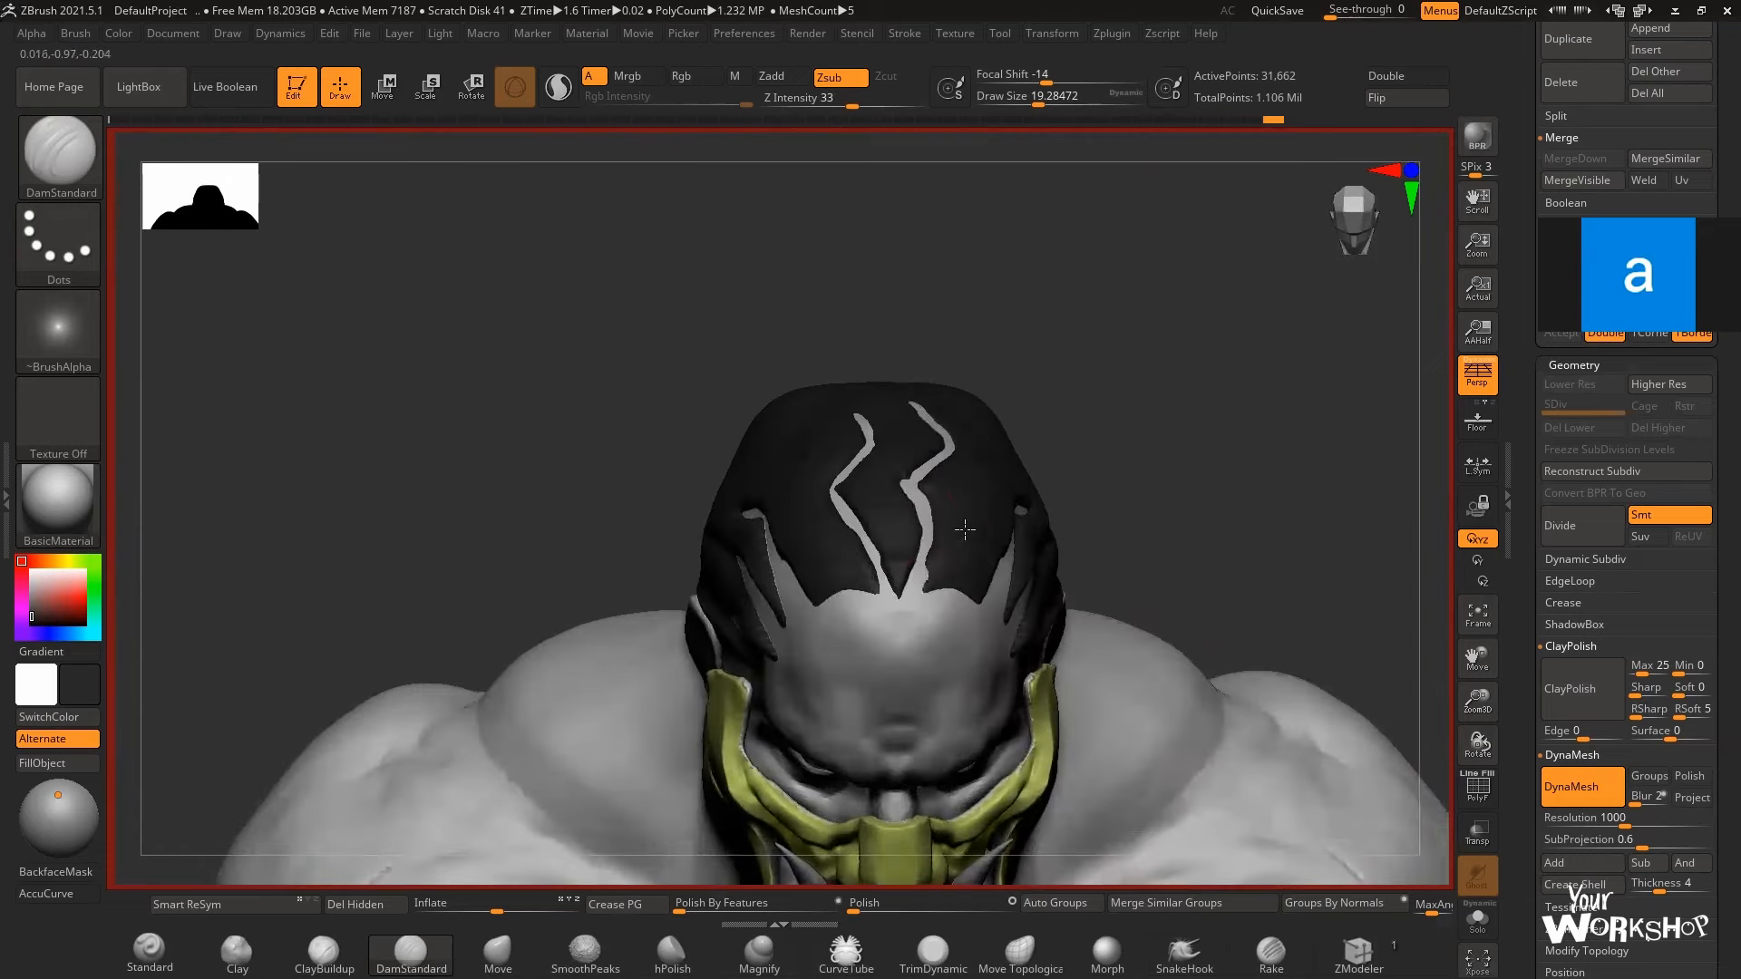
{"action": "left_click_drag", "start_coordinate": [963, 529], "coordinate": [934, 585]}
{"action": "right_click_drag", "start_coordinate": [1088, 508], "coordinate": [1034, 480]}
{"action": "left_click_drag", "start_coordinate": [977, 483], "coordinate": [954, 503]}
- Rebuild the hair cap's DynaMesh and carve more strand grooves between the forehead and temple with DamStandard
{"action": "mouse_move", "coordinate": [1088, 471]}
{"action": "right_mouse_down"}
{"action": "mouse_move", "coordinate": [1143, 490]}
{"action": "mouse_move", "coordinate": [1212, 450]}
{"action": "mouse_move", "coordinate": [1288, 535]}
{"action": "right_mouse_up"}
{"action": "double_click", "coordinate": [1563, 790]}
{"action": "right_click_drag", "start_coordinate": [1315, 472], "coordinate": [1260, 481]}
{"action": "mouse_move", "coordinate": [917, 598]}
{"action": "left_mouse_down"}
{"action": "mouse_move", "coordinate": [1021, 530]}
{"action": "mouse_move", "coordinate": [1079, 519]}
{"action": "left_mouse_up"}
{"action": "left_click_drag", "start_coordinate": [1020, 558], "coordinate": [948, 626]}
{"action": "mouse_move", "coordinate": [1043, 516]}
{"action": "right_mouse_down"}
{"action": "mouse_move", "coordinate": [1061, 435]}
{"action": "mouse_move", "coordinate": [1306, 462]}
{"action": "mouse_move", "coordinate": [1142, 526]}
{"action": "right_mouse_up"}
- Build up raised strand volume across the side and front of the hair cap with ClayBuildup
{"action": "key", "text": "b"}
{"action": "key", "text": "c"}
{"action": "key", "text": "b"}
{"action": "left_click_drag", "start_coordinate": [1152, 568], "coordinate": [1117, 564]}
{"action": "right_click_drag", "start_coordinate": [1179, 490], "coordinate": [1188, 445], "text": "ctrl"}
{"action": "mouse_move", "coordinate": [1187, 444]}
{"action": "right_mouse_down"}
{"action": "mouse_move", "coordinate": [1224, 420]}
{"action": "mouse_move", "coordinate": [1152, 453]}
{"action": "right_mouse_up"}
{"action": "left_click_drag", "start_coordinate": [1124, 446], "coordinate": [1081, 515]}
{"action": "left_click_drag", "start_coordinate": [1033, 555], "coordinate": [1020, 592]}
- Adjust the crown of the hair with the Move brush and update its DynaMesh
{"action": "mouse_move", "coordinate": [1151, 453]}
{"action": "right_mouse_down"}
{"action": "mouse_move", "coordinate": [1224, 399]}
{"action": "mouse_move", "coordinate": [1247, 411]}
{"action": "mouse_move", "coordinate": [1179, 427]}
{"action": "right_mouse_up"}
{"action": "key", "text": "b"}
{"action": "key", "text": "m"}
{"action": "key", "text": "v"}
{"action": "left_click_drag", "start_coordinate": [984, 454], "coordinate": [1003, 474]}
{"action": "mouse_move", "coordinate": [1170, 399]}
{"action": "right_mouse_down"}
{"action": "mouse_move", "coordinate": [1215, 408]}
{"action": "mouse_move", "coordinate": [1166, 400]}
{"action": "right_mouse_up"}
{"action": "left_click_drag", "start_coordinate": [1142, 362], "coordinate": [1166, 399], "text": "ctrl"}
- Try pulling a pointed hair spike up from the crown with SnakeHook, re-DynaMesh it, and undo the spike
{"action": "key", "text": "b"}
{"action": "key", "text": "s"}
{"action": "key", "text": "h"}
{"action": "mouse_move", "coordinate": [1166, 400]}
{"action": "right_mouse_down"}
{"action": "mouse_move", "coordinate": [1142, 479]}
{"action": "mouse_move", "coordinate": [1150, 390]}
{"action": "mouse_move", "coordinate": [1179, 386]}
{"action": "right_mouse_up"}
{"action": "left_click_drag", "start_coordinate": [1017, 444], "coordinate": [1062, 365]}
{"action": "right_click_drag", "start_coordinate": [1170, 390], "coordinate": [1088, 362]}
{"action": "left_click_drag", "start_coordinate": [1043, 431], "coordinate": [1084, 401]}
{"action": "right_click_drag", "start_coordinate": [1098, 399], "coordinate": [1161, 390]}
{"action": "left_click_drag", "start_coordinate": [1129, 363], "coordinate": [1150, 401], "text": "ctrl"}
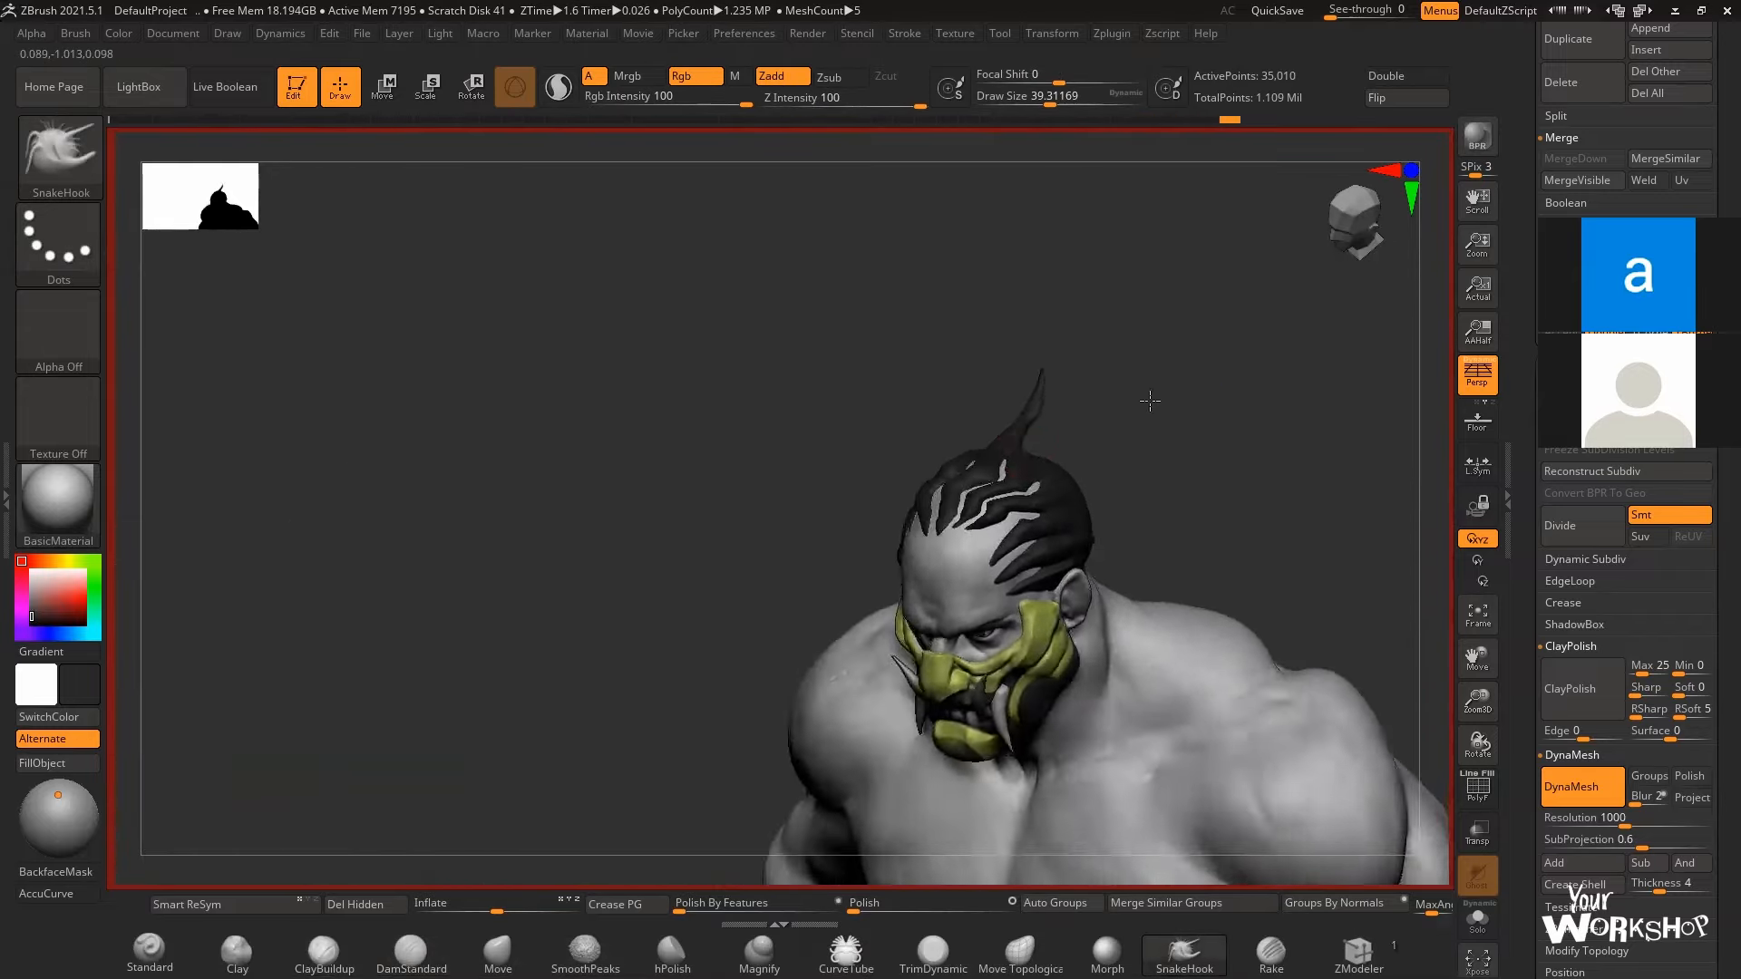
{"action": "key", "text": "ctrl+z"}
{"action": "key", "text": "ctrl+z"}
{"action": "key", "text": "ctrl+z"}
- Build up hair volume at the back of the head with ClayBuildup at a draw size of about 39
{"action": "key", "text": "b"}
{"action": "key", "text": "c"}
{"action": "key", "text": "b"}
{"action": "right_click_drag", "start_coordinate": [1150, 401], "coordinate": [1269, 399]}
{"action": "left_click_drag", "start_coordinate": [1111, 485], "coordinate": [1084, 575]}
{"action": "mouse_move", "coordinate": [988, 408]}
{"action": "right_mouse_down"}
{"action": "mouse_move", "coordinate": [1079, 399]}
{"action": "mouse_move", "coordinate": [989, 417]}
{"action": "right_mouse_up"}
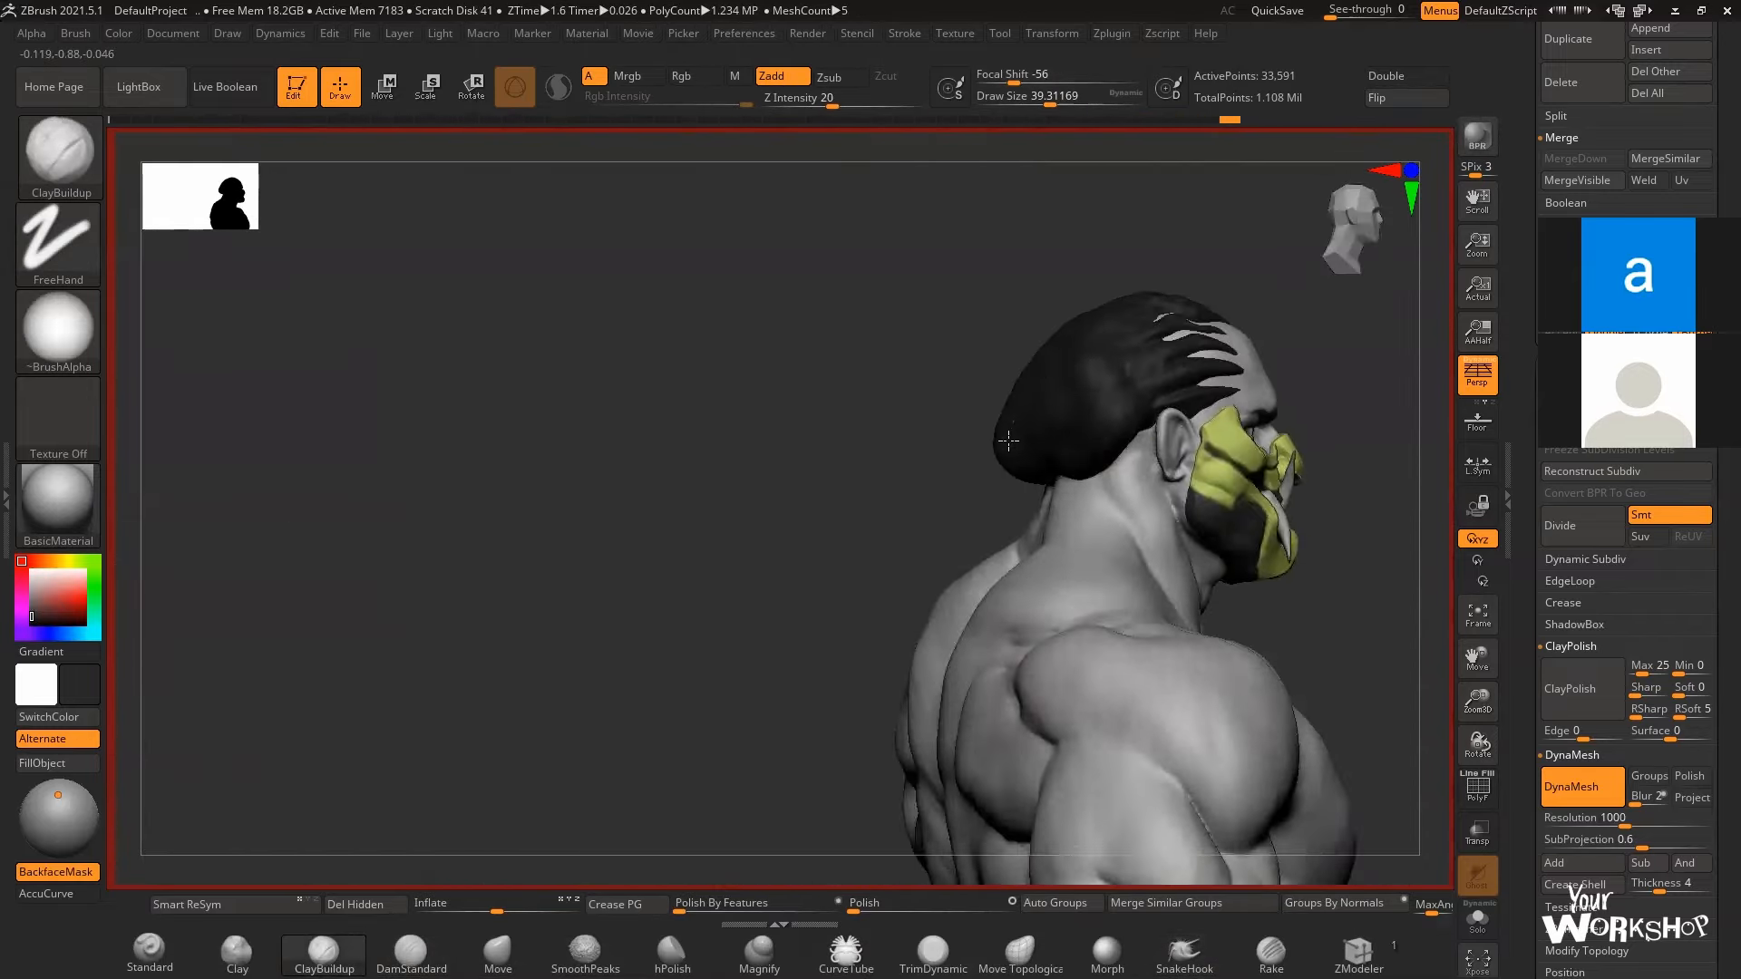